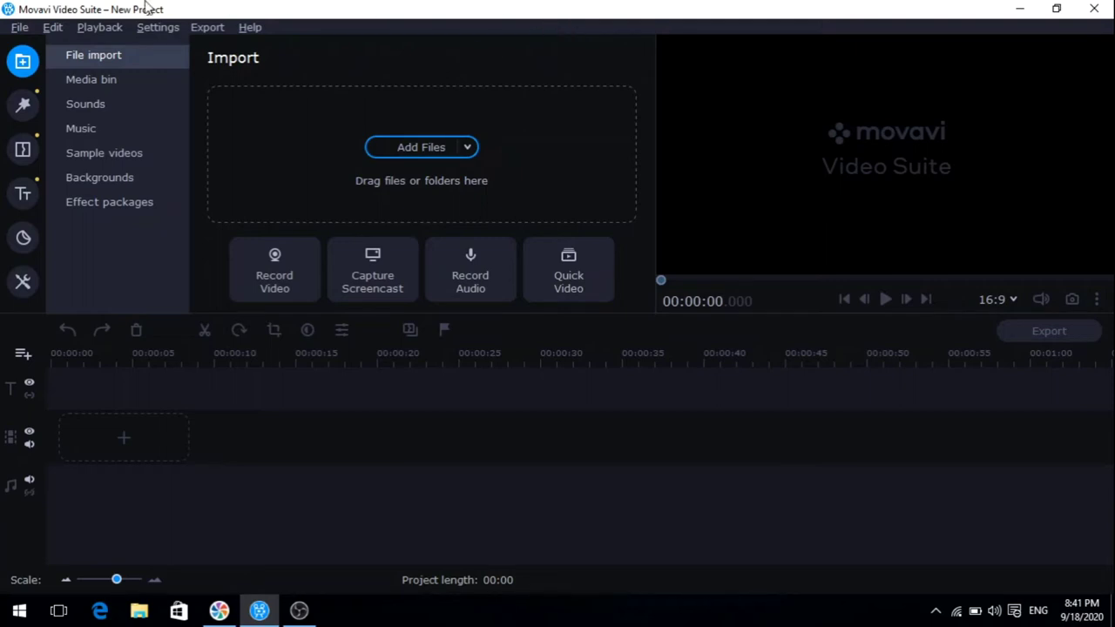
{"action": "left_click", "coordinate": [20, 28]}
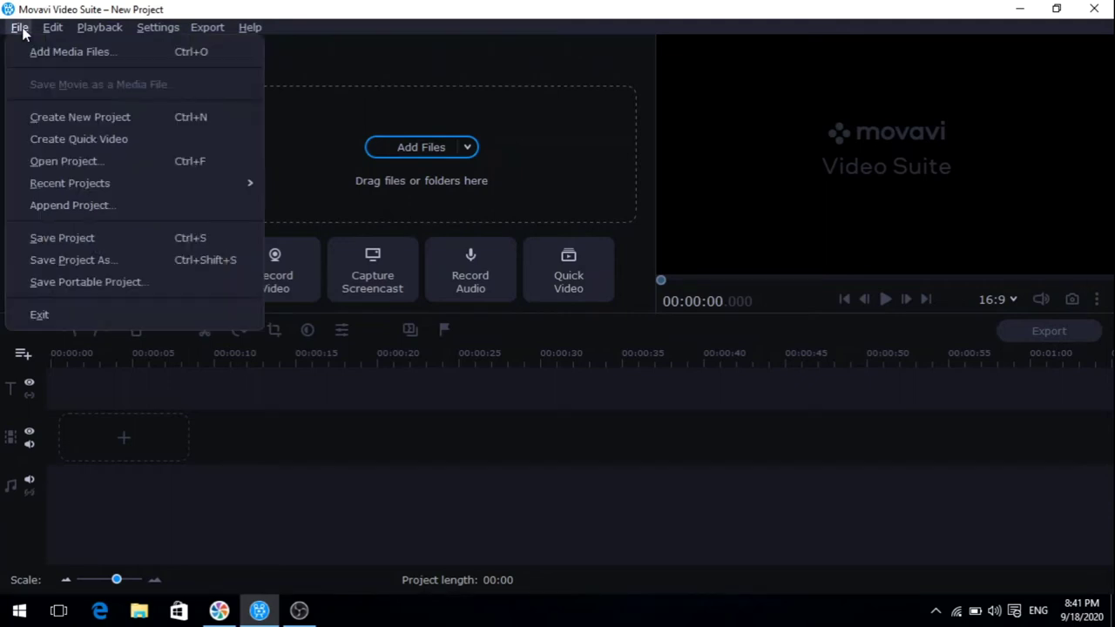
{"action": "left_click", "coordinate": [42, 29]}
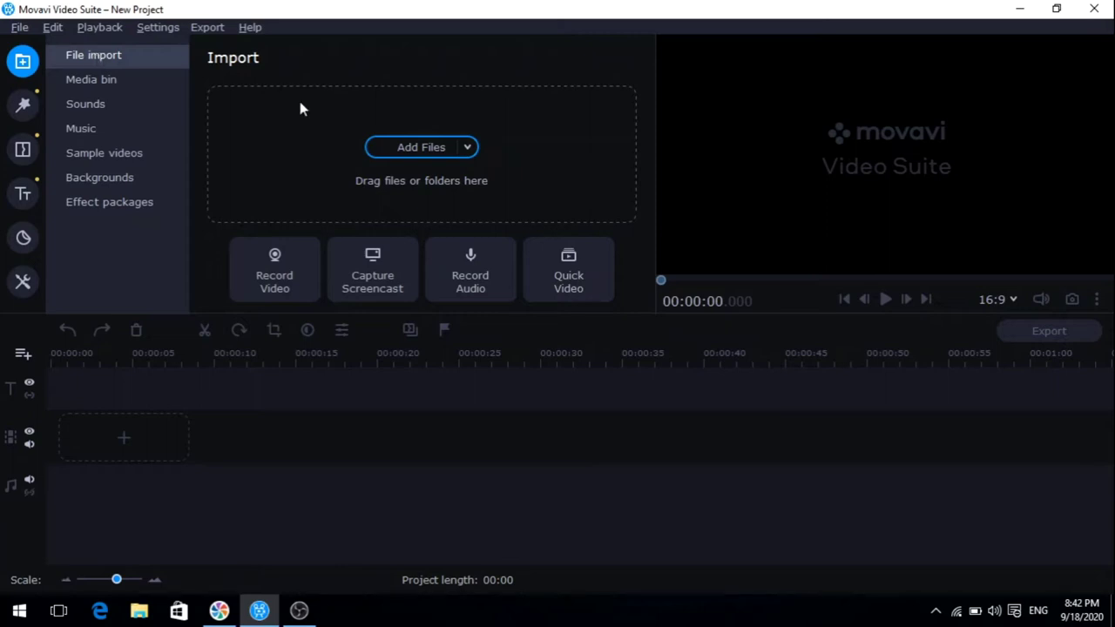
{"action": "left_click", "coordinate": [420, 146]}
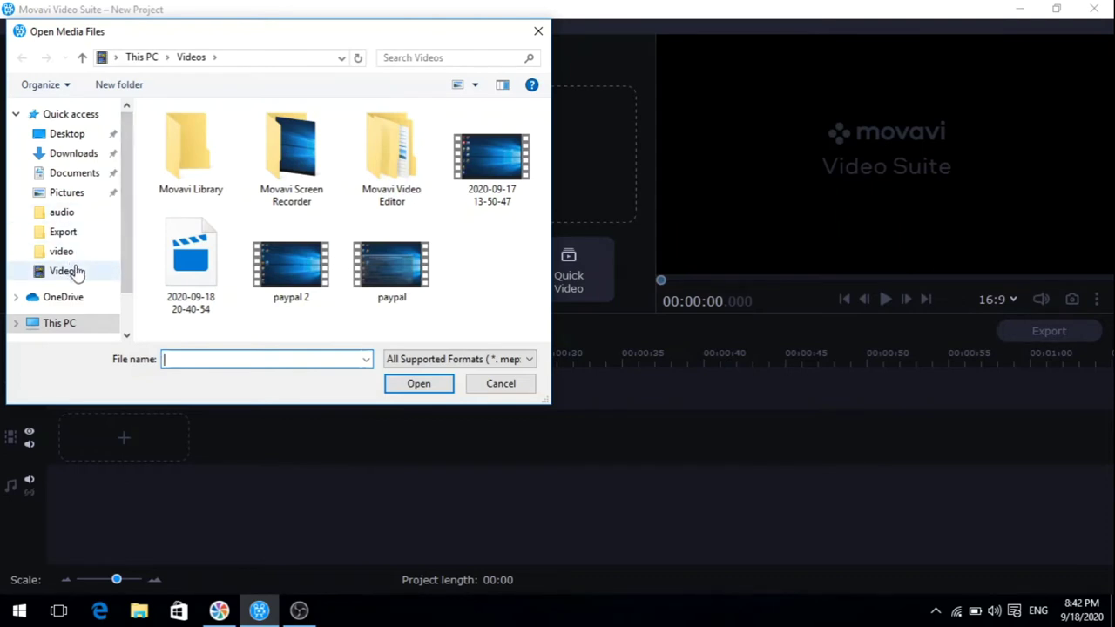
{"action": "left_click", "coordinate": [76, 272]}
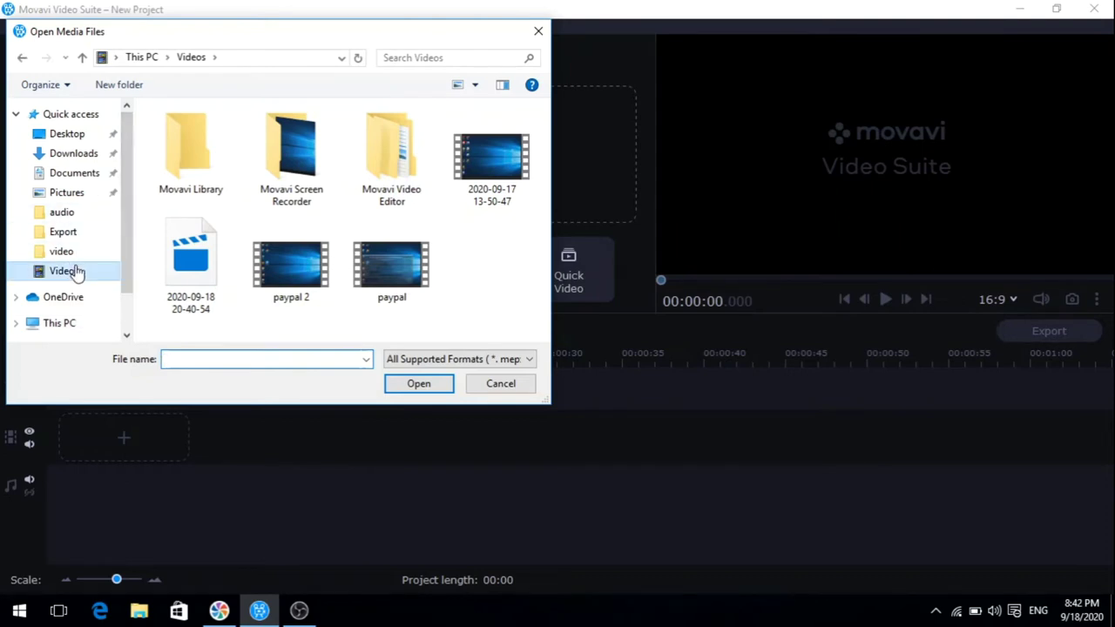
{"action": "left_click", "coordinate": [483, 162]}
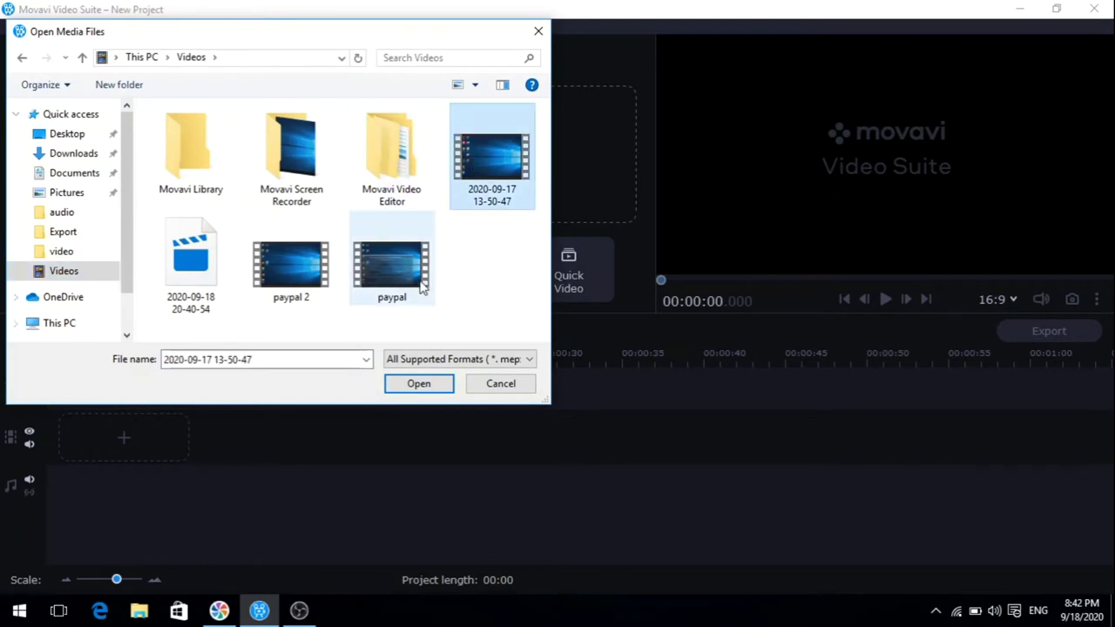
{"action": "left_click", "coordinate": [416, 383]}
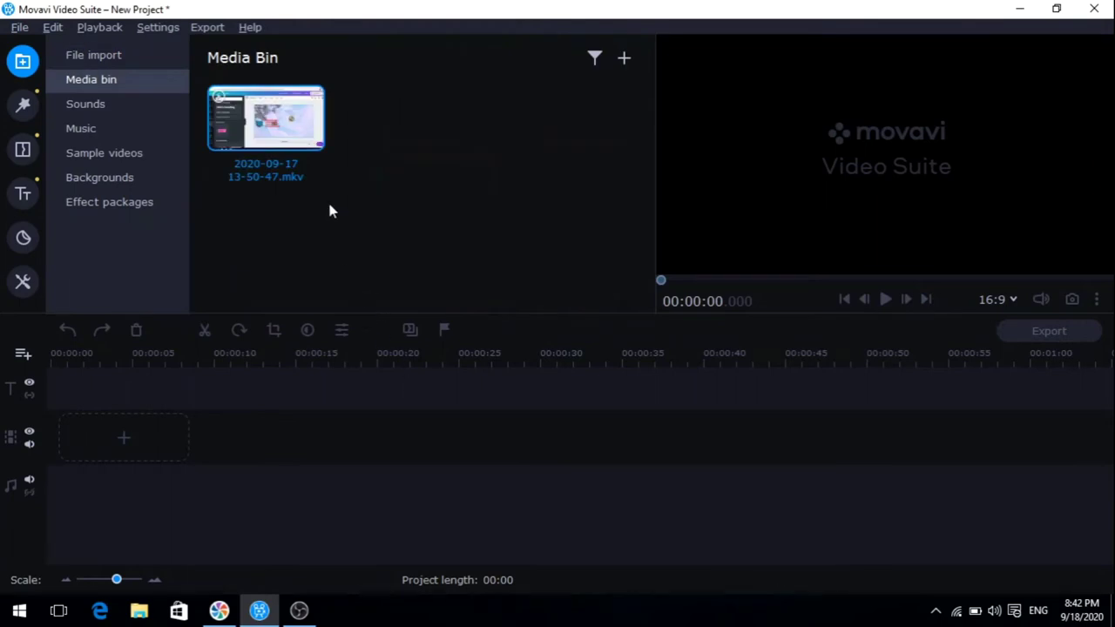
{"action": "left_click", "coordinate": [112, 56]}
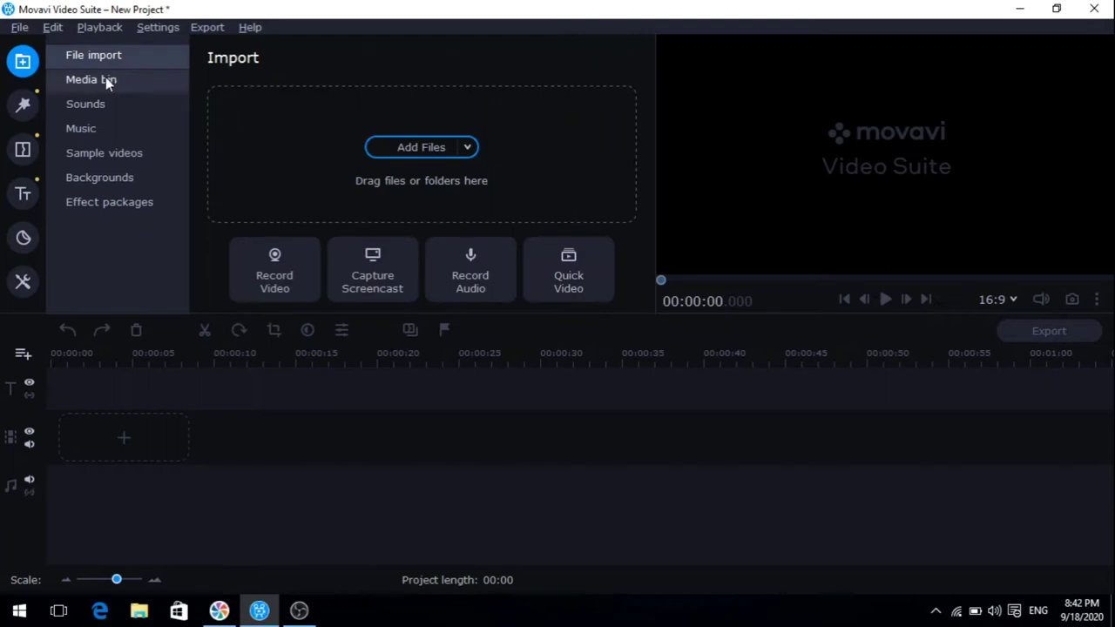
{"action": "left_click", "coordinate": [105, 79]}
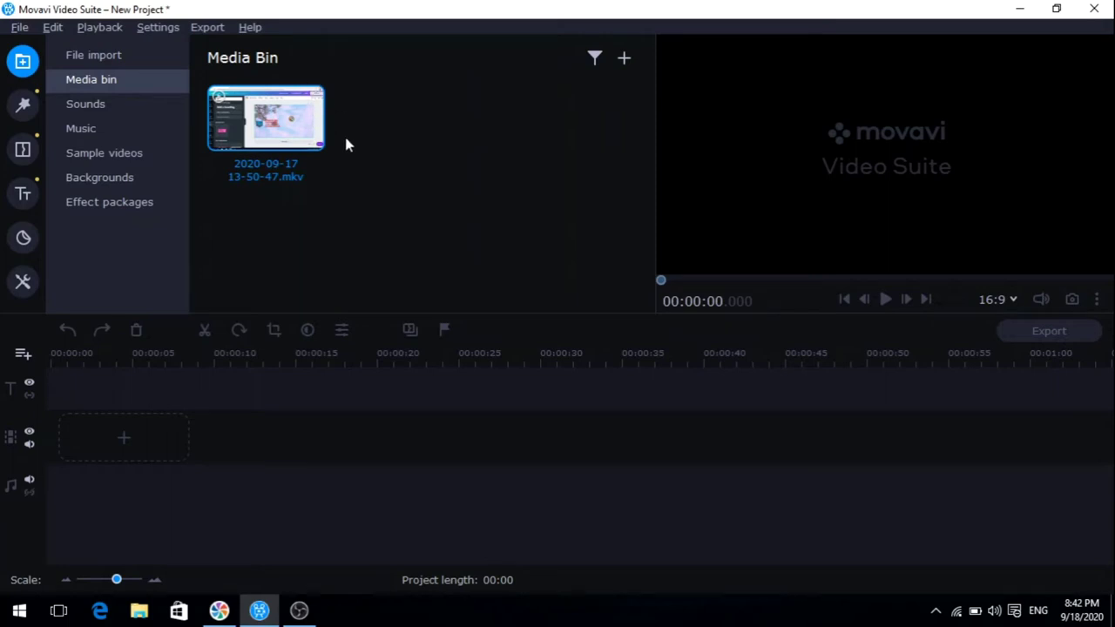
Step: Preview the Applause, Aww and Ba-dum-tss clips in the built-in sounds collection
{"action": "left_click", "coordinate": [88, 106]}
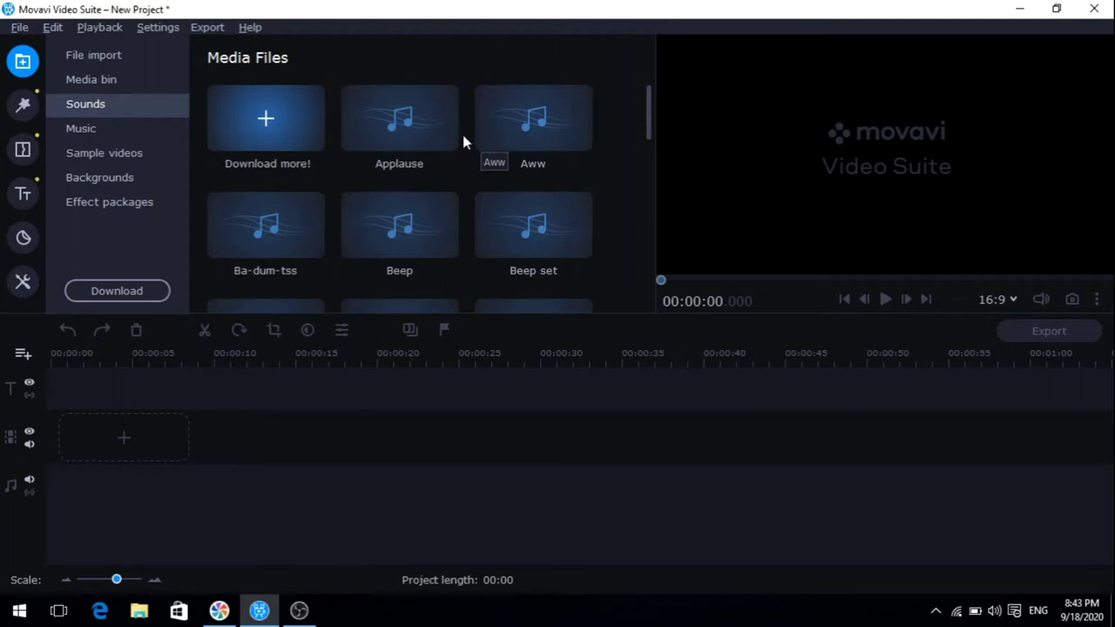
{"action": "left_click", "coordinate": [428, 145]}
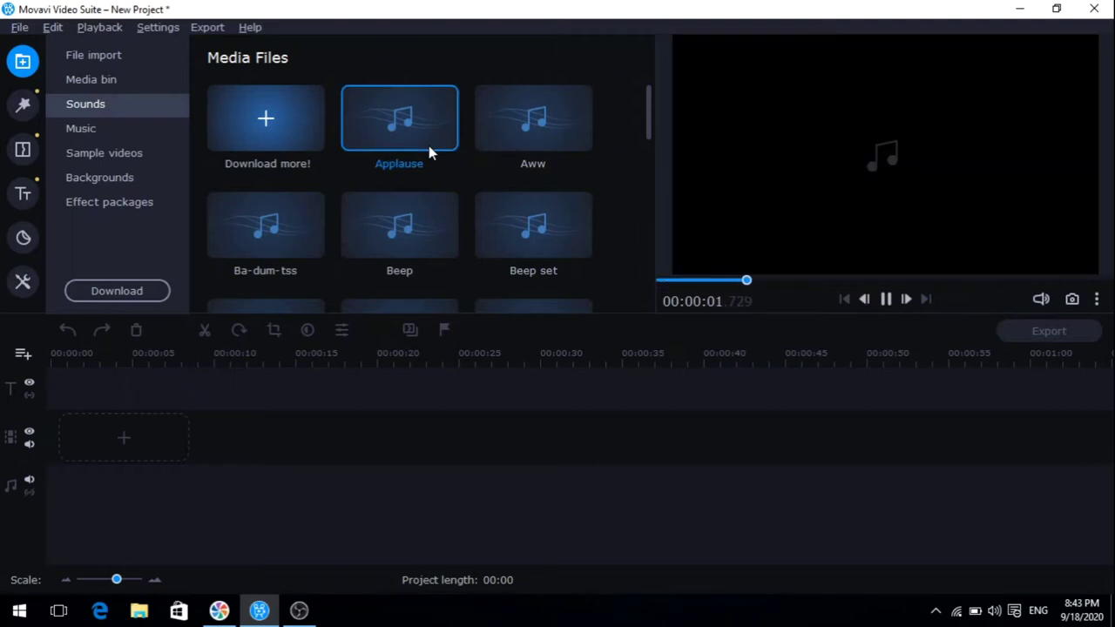
{"action": "left_click", "coordinate": [538, 138]}
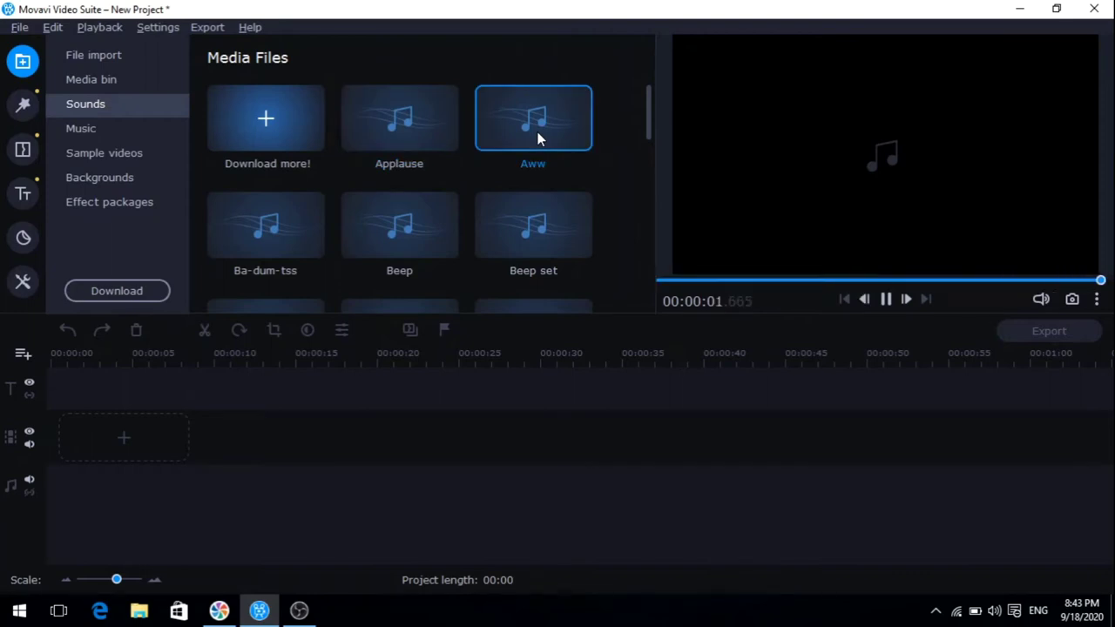
{"action": "left_click", "coordinate": [300, 233]}
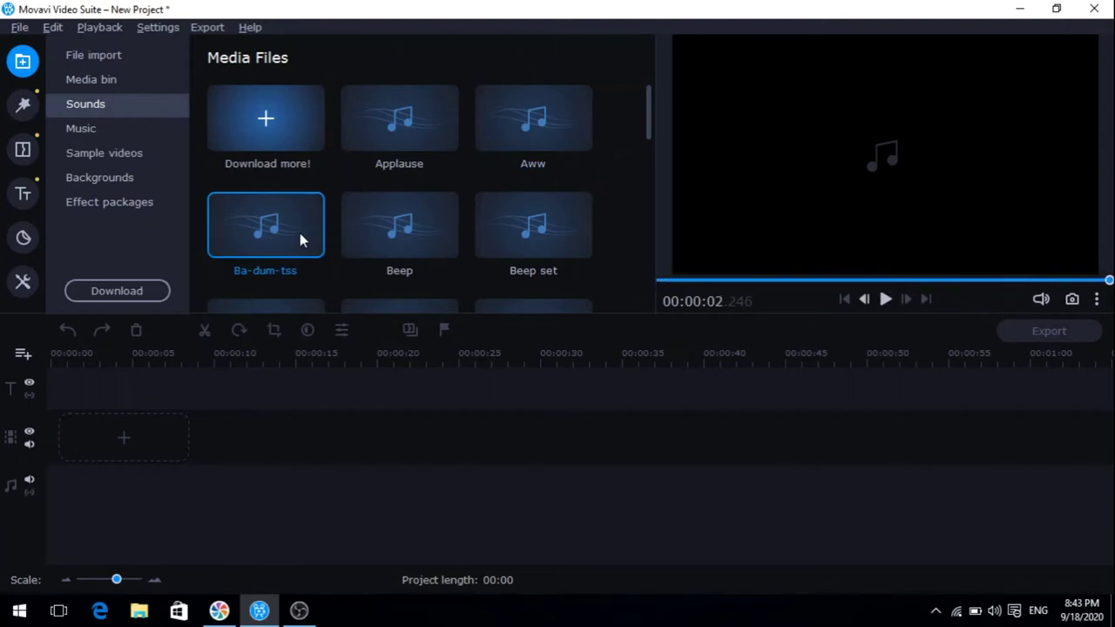
Step: Preview the Action Movie and Awakening tracks in the built-in music collection
{"action": "left_click", "coordinate": [136, 130]}
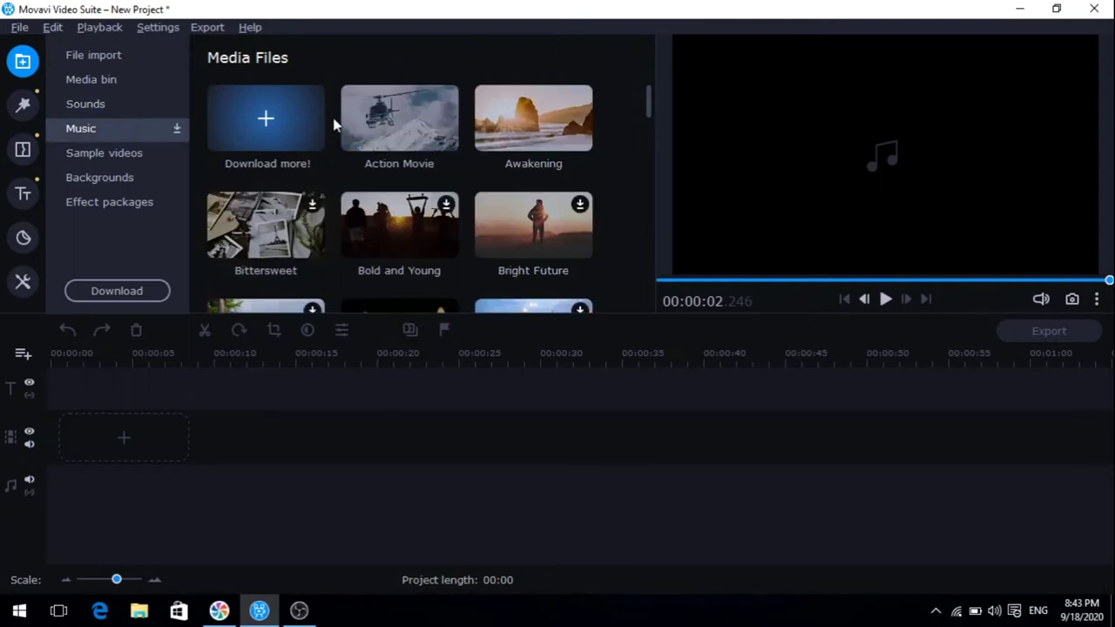
{"action": "left_click", "coordinate": [409, 139]}
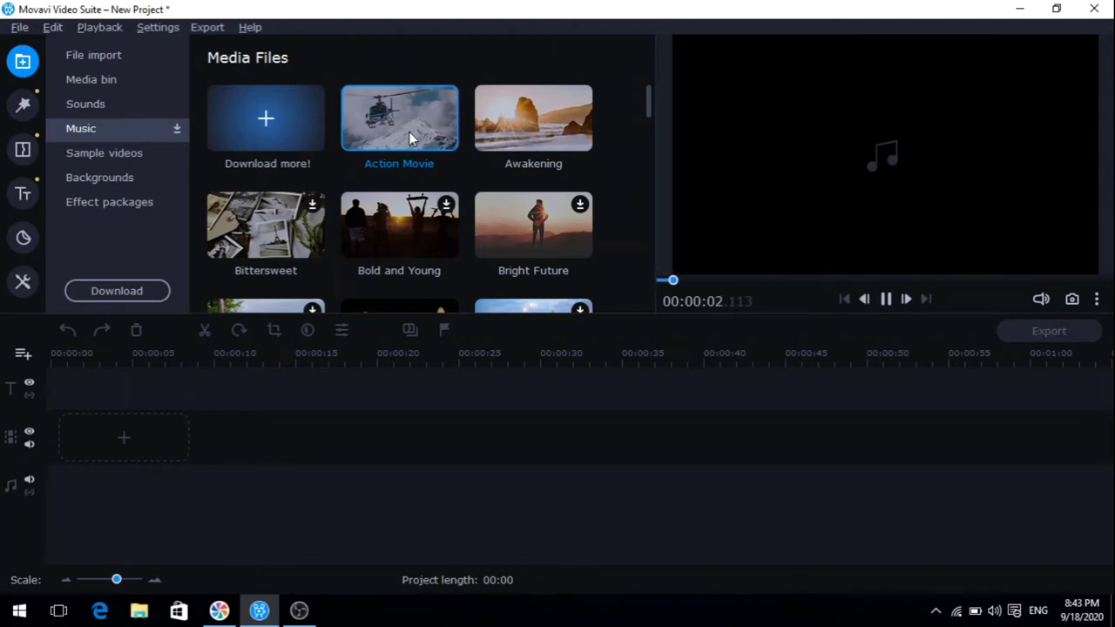
{"action": "left_click", "coordinate": [540, 130]}
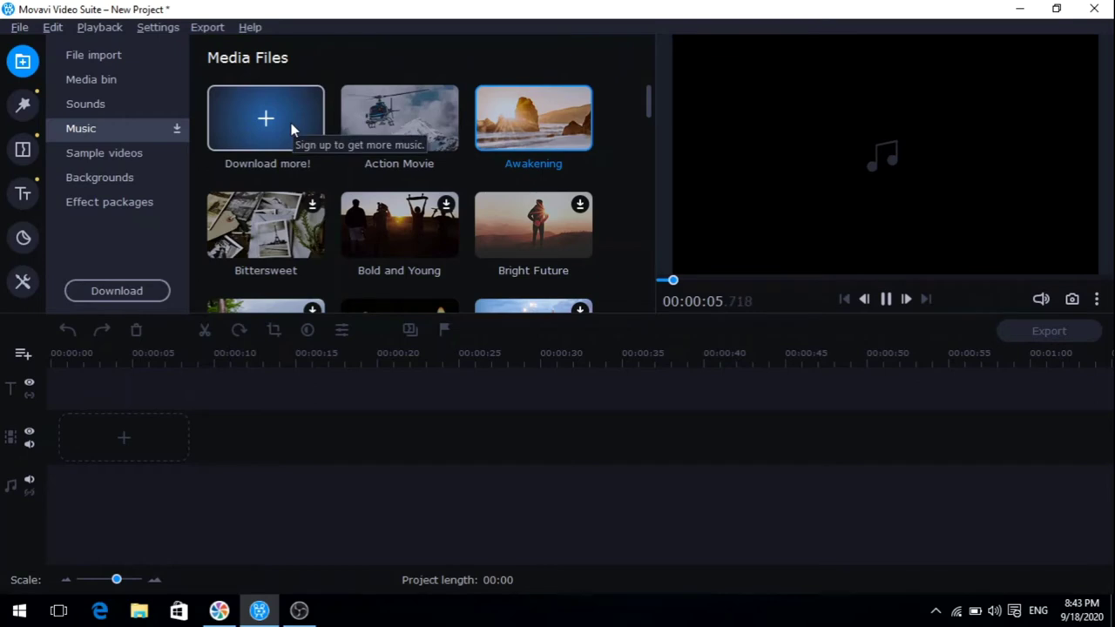
{"action": "left_click", "coordinate": [505, 143]}
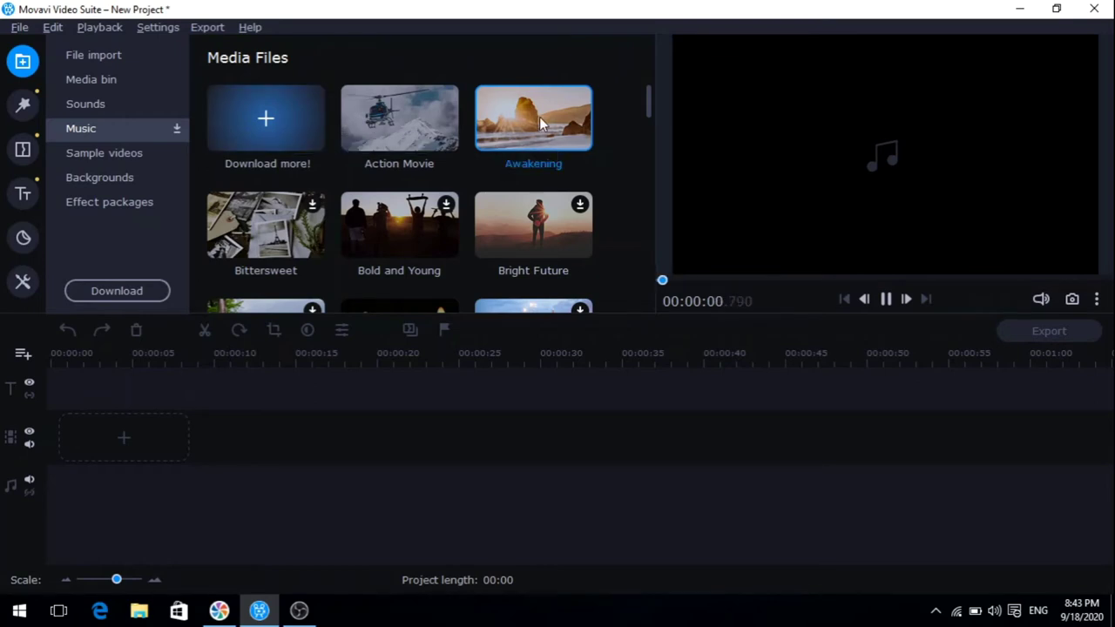
{"action": "left_click", "coordinate": [400, 139]}
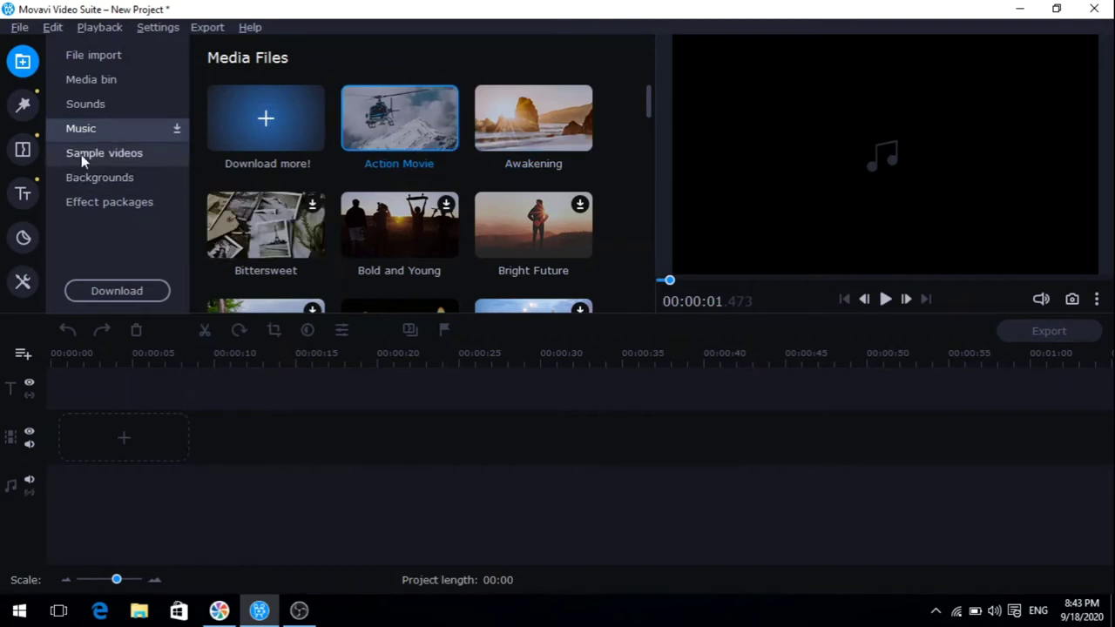
Step: Browse the sample videos, and preview the Blue gradient, Business and Blue Sunburst backgrounds
{"action": "left_click", "coordinate": [105, 153]}
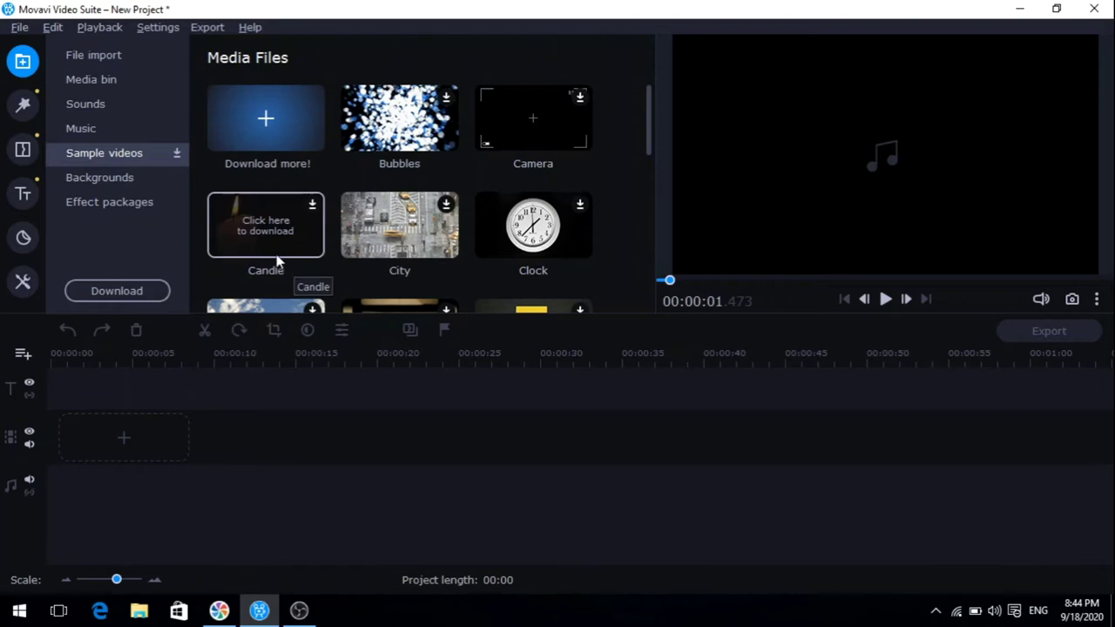
{"action": "left_click_drag", "start_coordinate": [648, 144], "coordinate": [642, 104]}
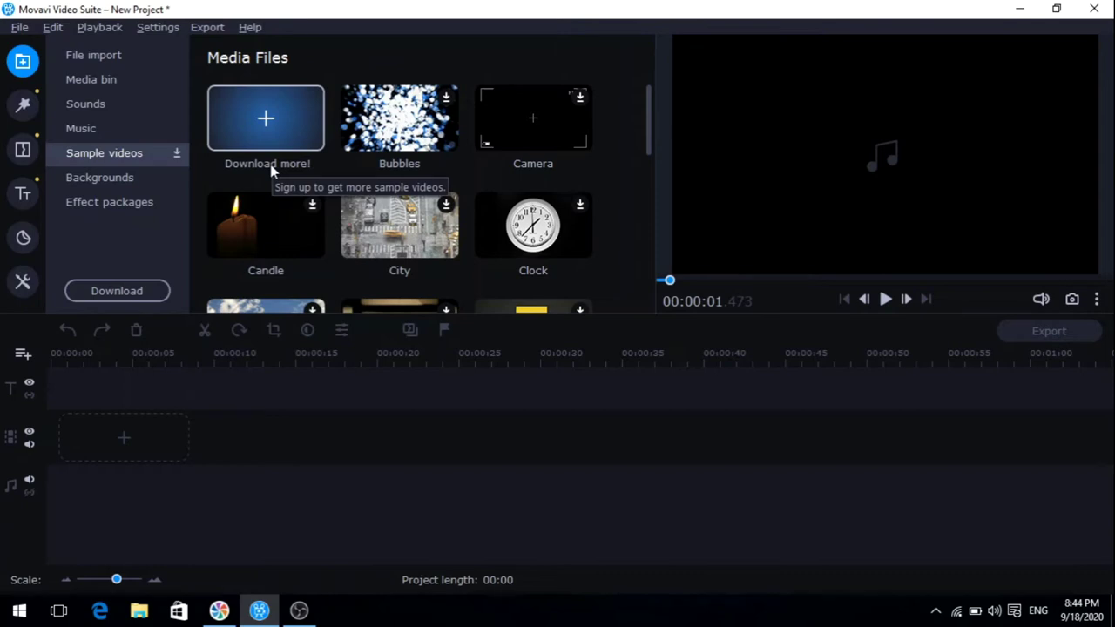
{"action": "left_click", "coordinate": [127, 180]}
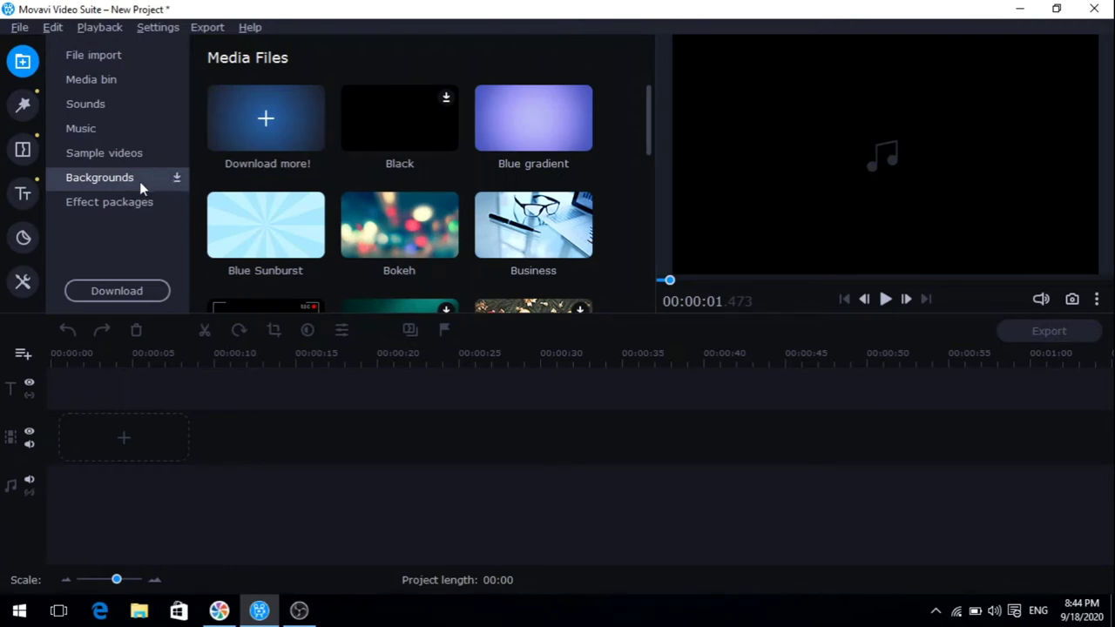
{"action": "left_click", "coordinate": [527, 130]}
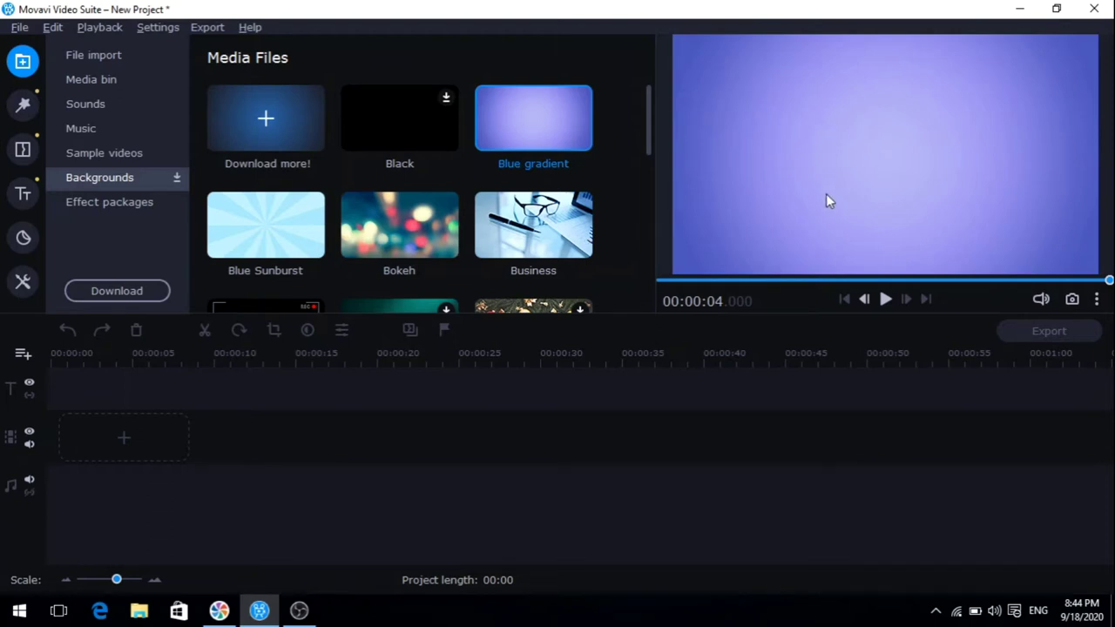
{"action": "left_click", "coordinate": [518, 233]}
{"action": "left_click", "coordinate": [231, 242]}
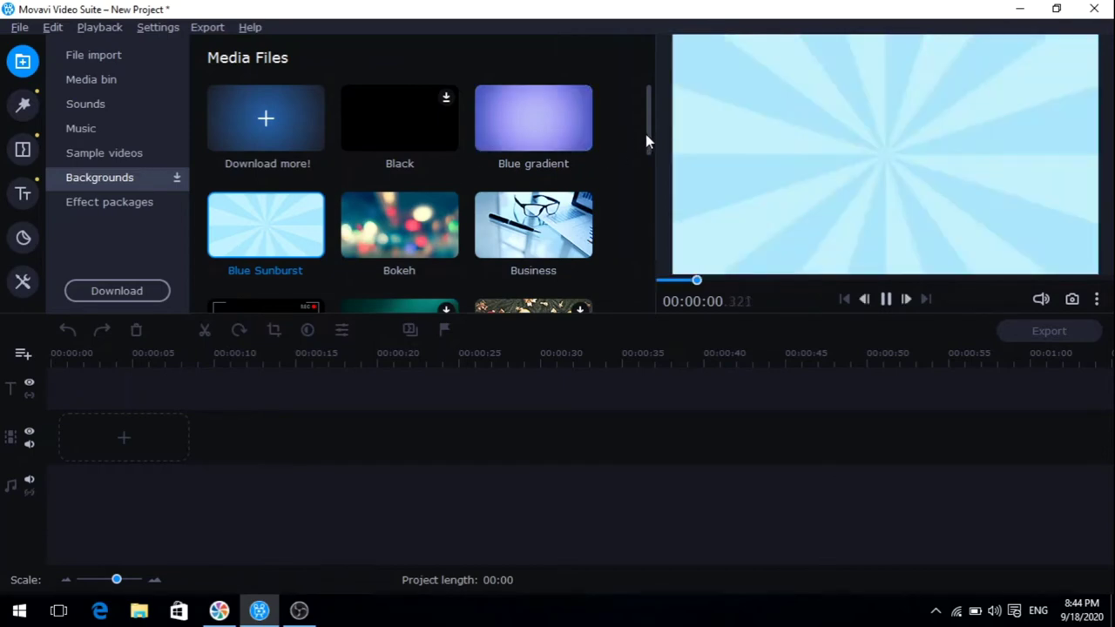
{"action": "mouse_move", "coordinate": [652, 149]}
{"action": "left_mouse_down"}
{"action": "mouse_move", "coordinate": [642, 268]}
{"action": "mouse_move", "coordinate": [630, 147]}
{"action": "left_mouse_up"}
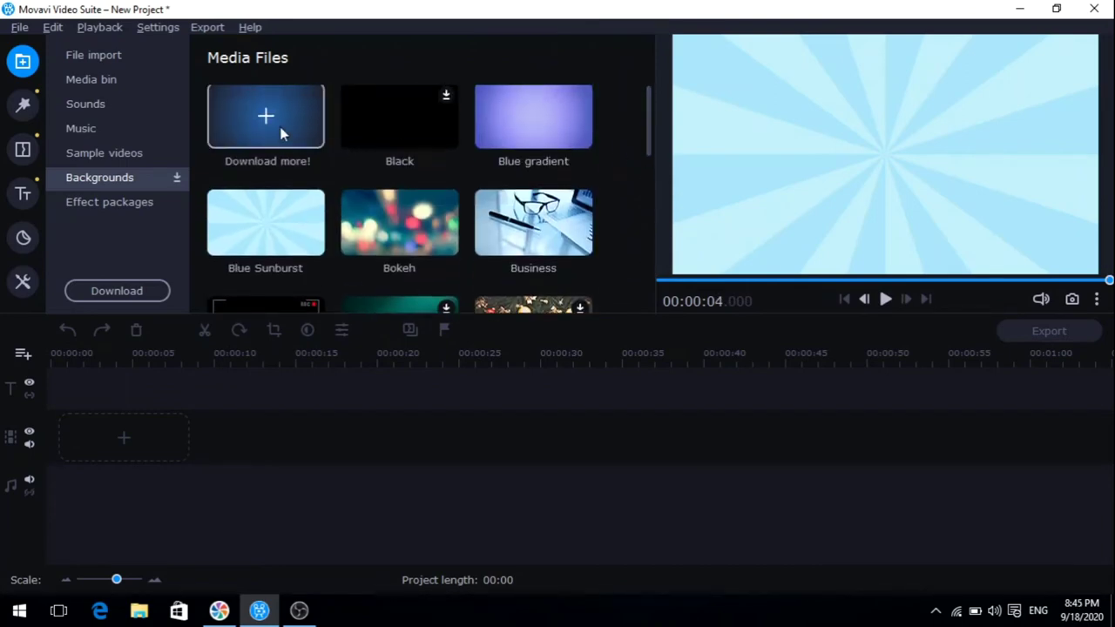
Step: Look at the available effect packages and preview the Broken lens and Glass mosaic filters
{"action": "left_click", "coordinate": [140, 207]}
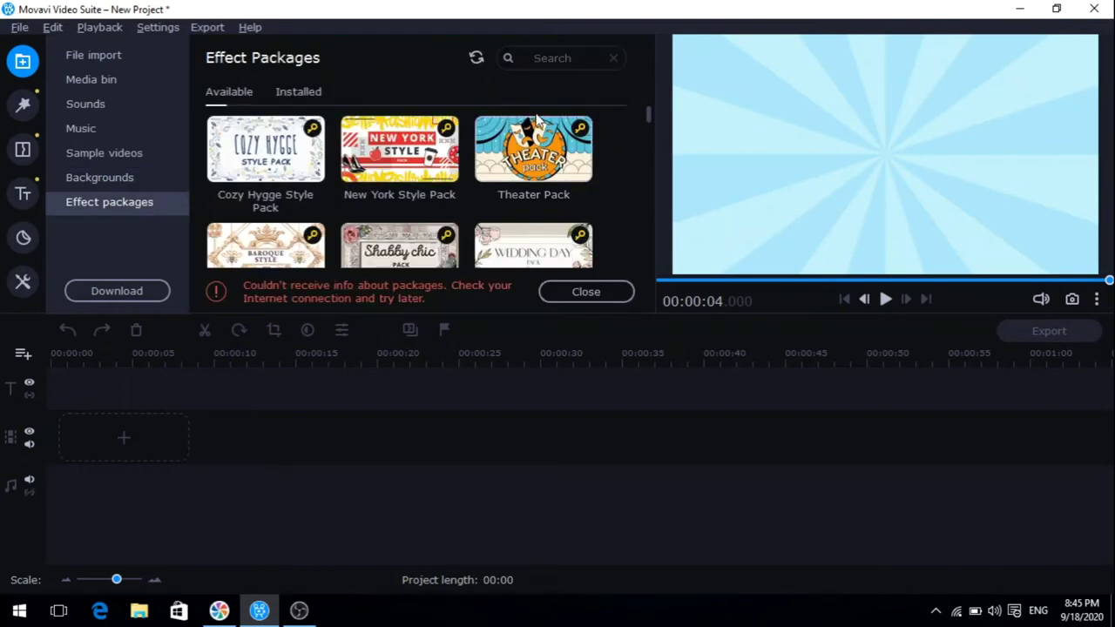
{"action": "left_click", "coordinate": [24, 105]}
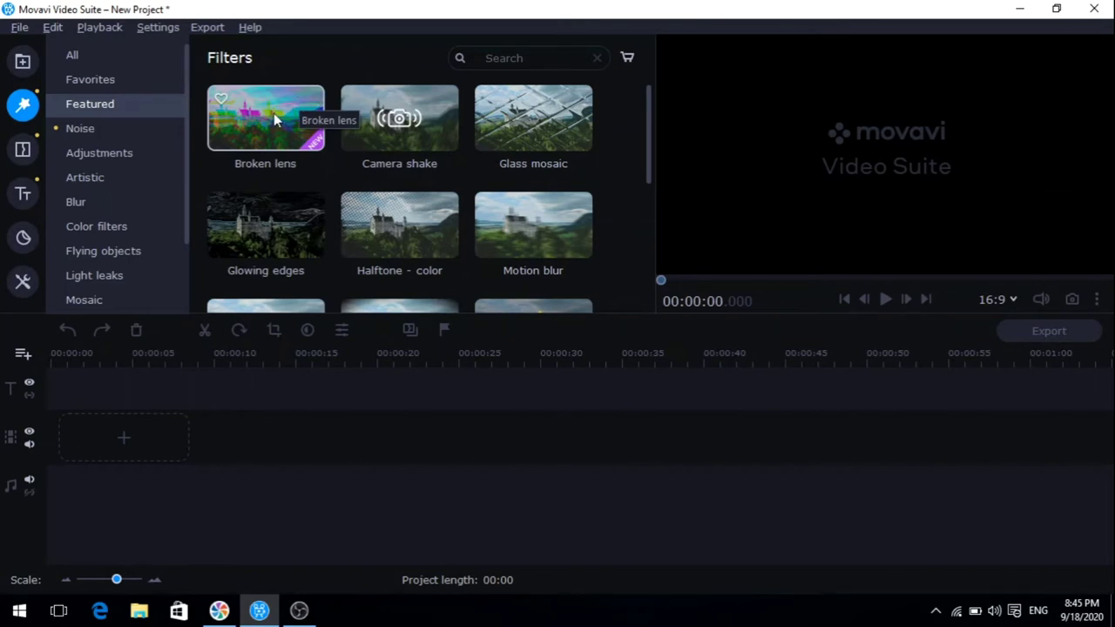
{"action": "left_click", "coordinate": [264, 133]}
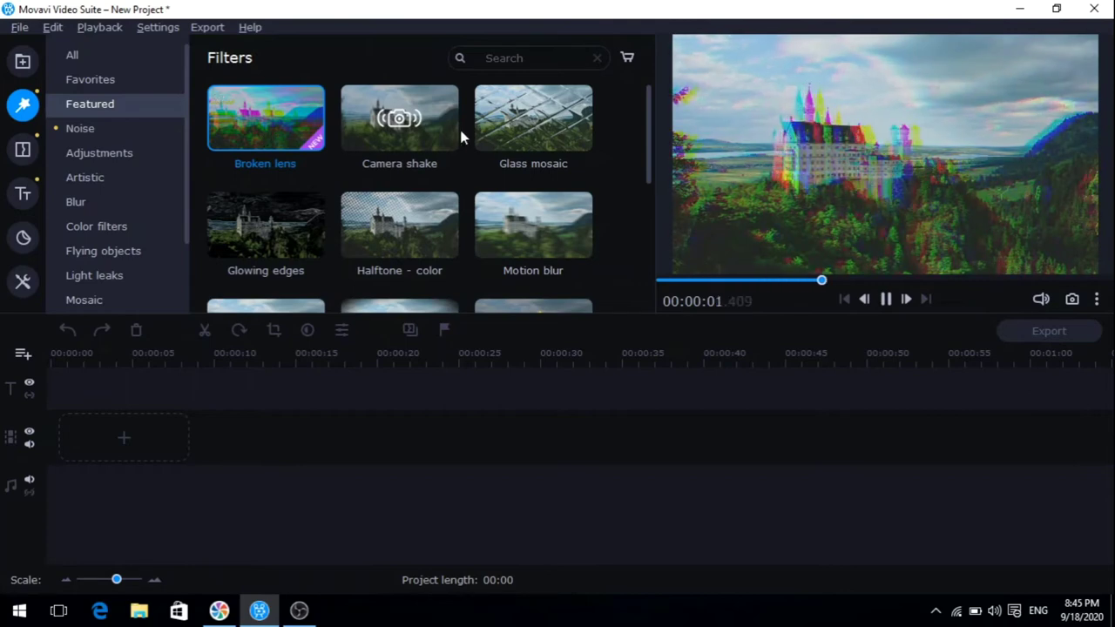
{"action": "left_click", "coordinate": [527, 121]}
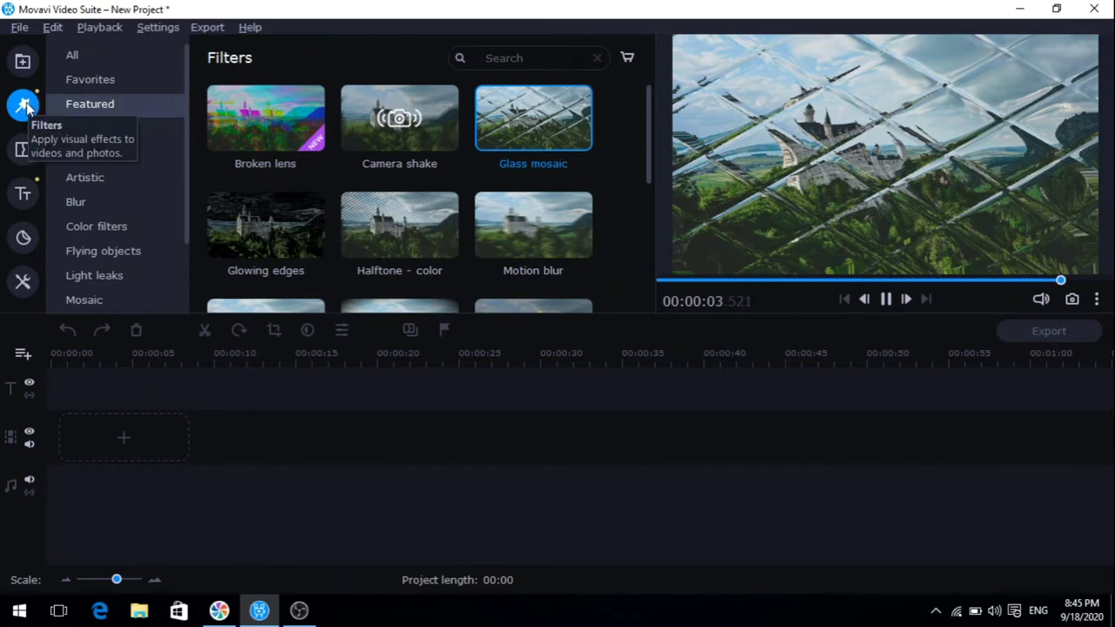
{"action": "left_click", "coordinate": [23, 62]}
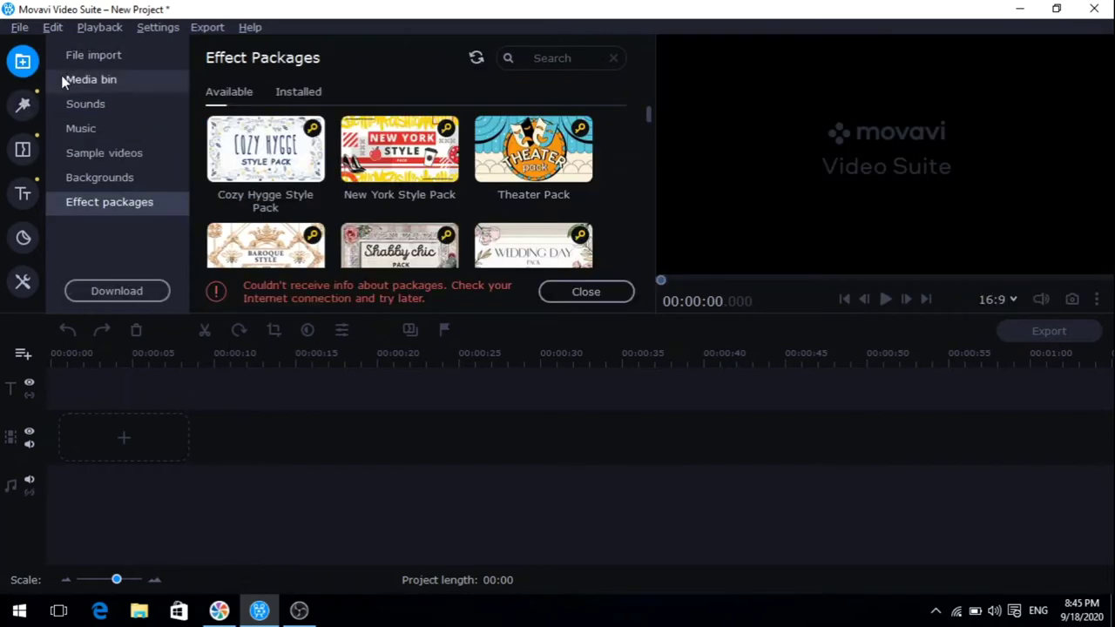
{"action": "left_click", "coordinate": [89, 81]}
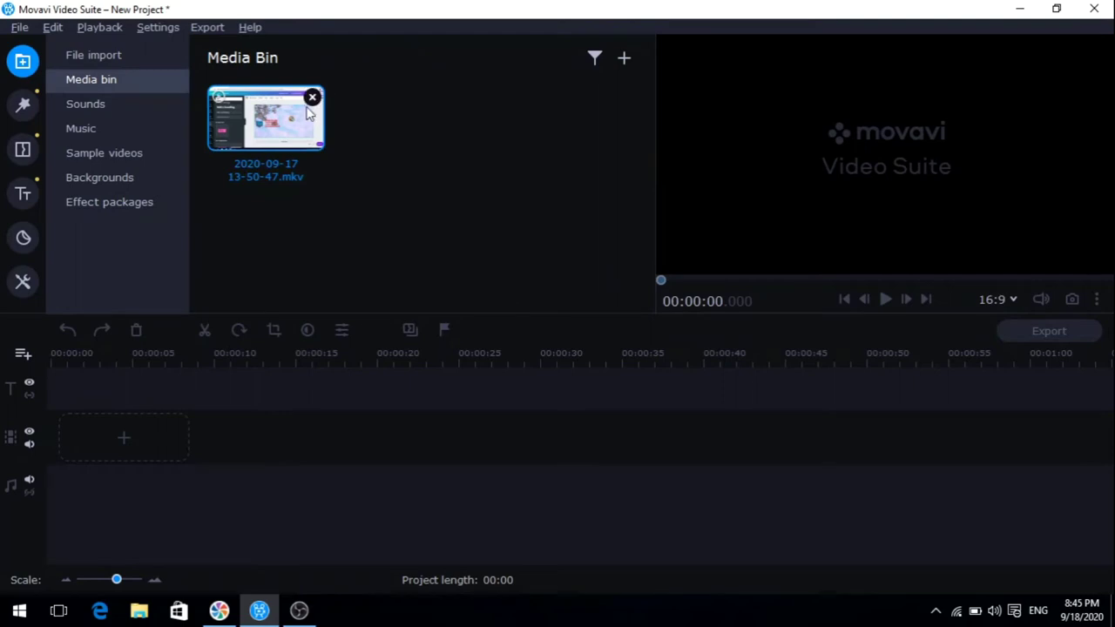
{"action": "left_click_drag", "start_coordinate": [306, 111], "coordinate": [53, 404]}
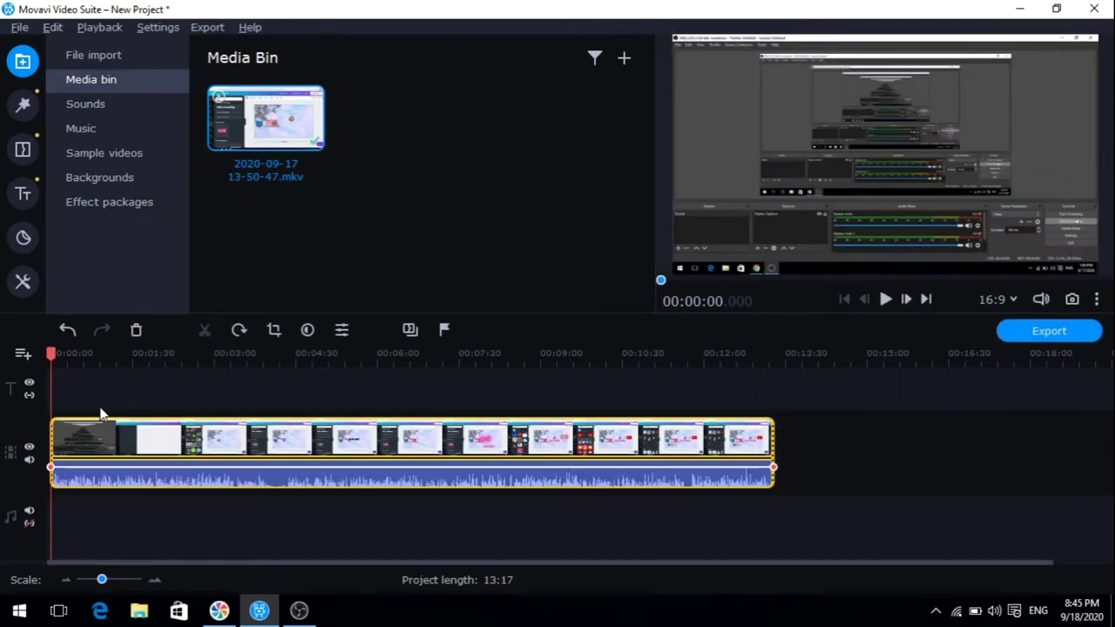
Step: Split the timeline clip at about 00:03:00 and again at 00:04:30, and leave no clip selected
{"action": "left_click", "coordinate": [216, 425]}
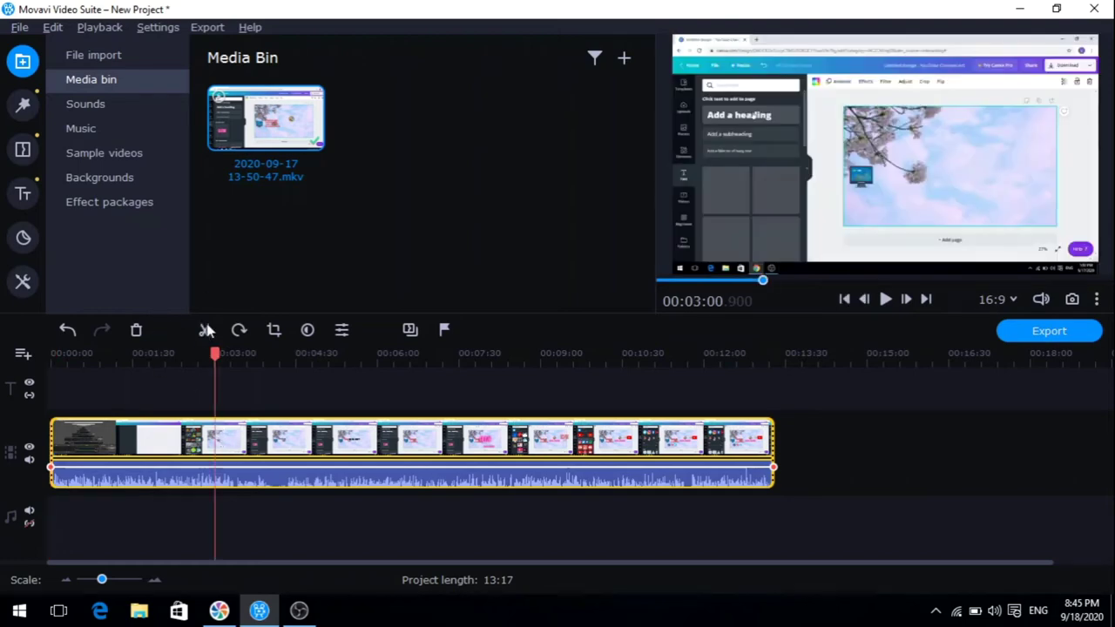
{"action": "left_click", "coordinate": [206, 329]}
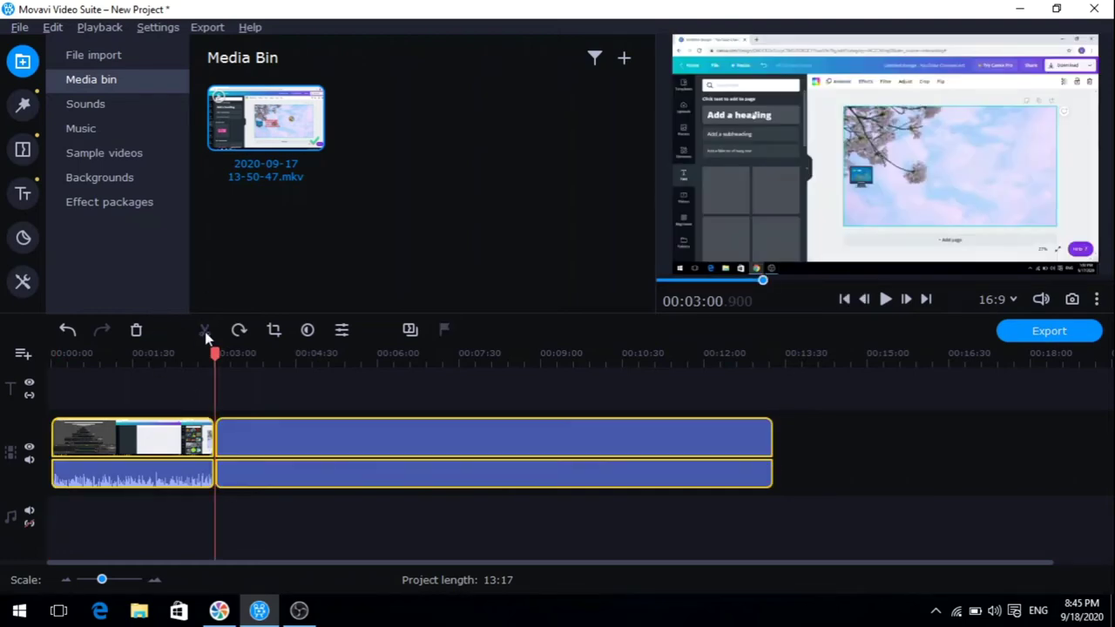
{"action": "left_click", "coordinate": [295, 431]}
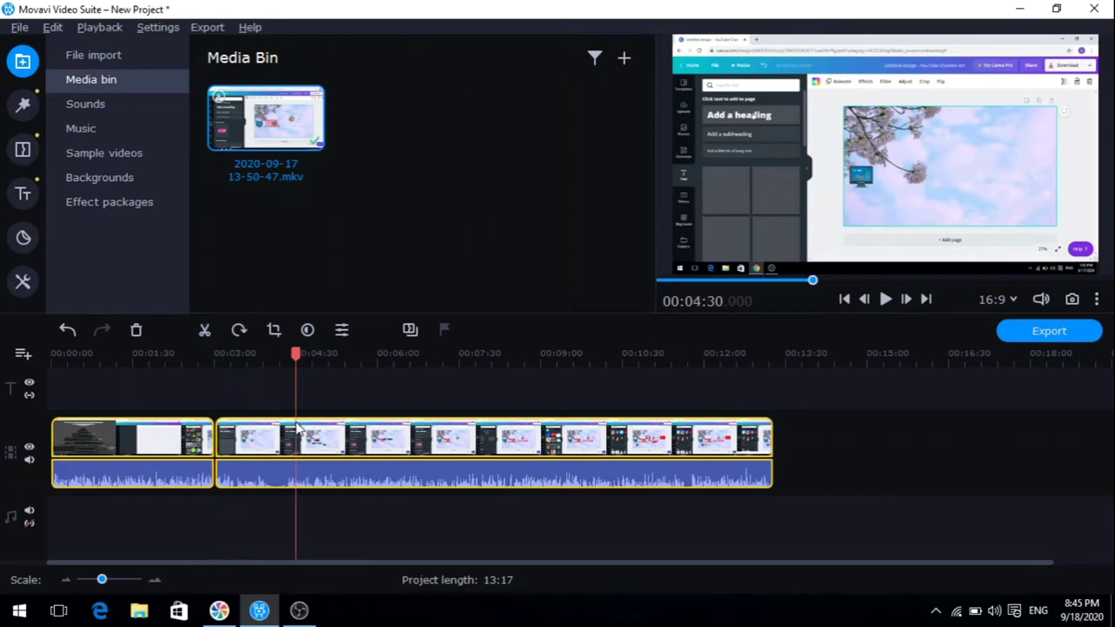
{"action": "left_click", "coordinate": [206, 331]}
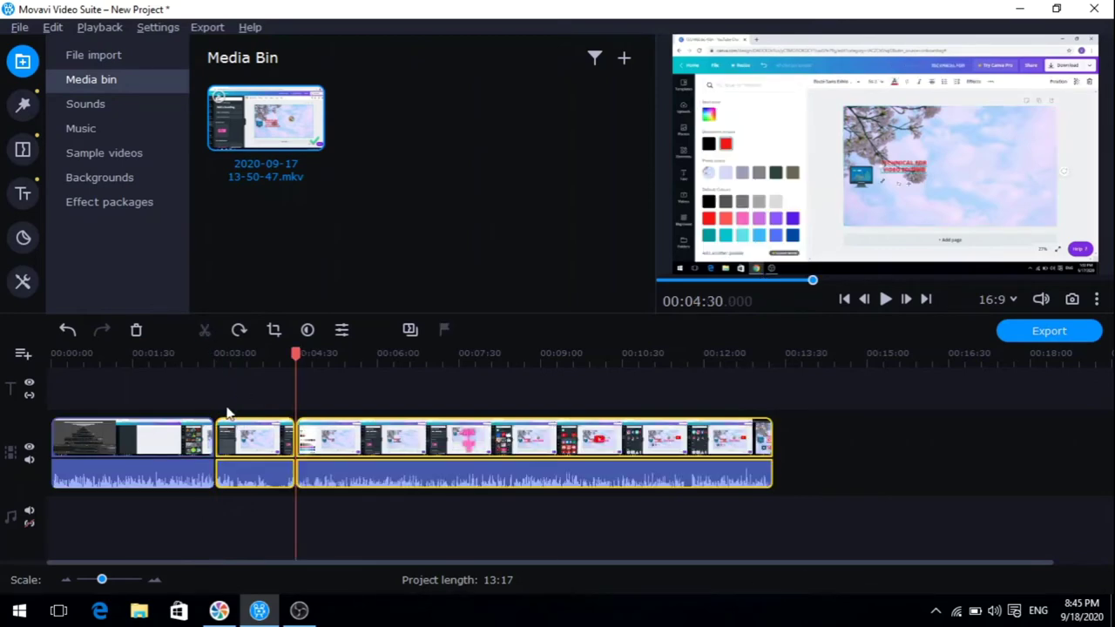
{"action": "left_click", "coordinate": [220, 371]}
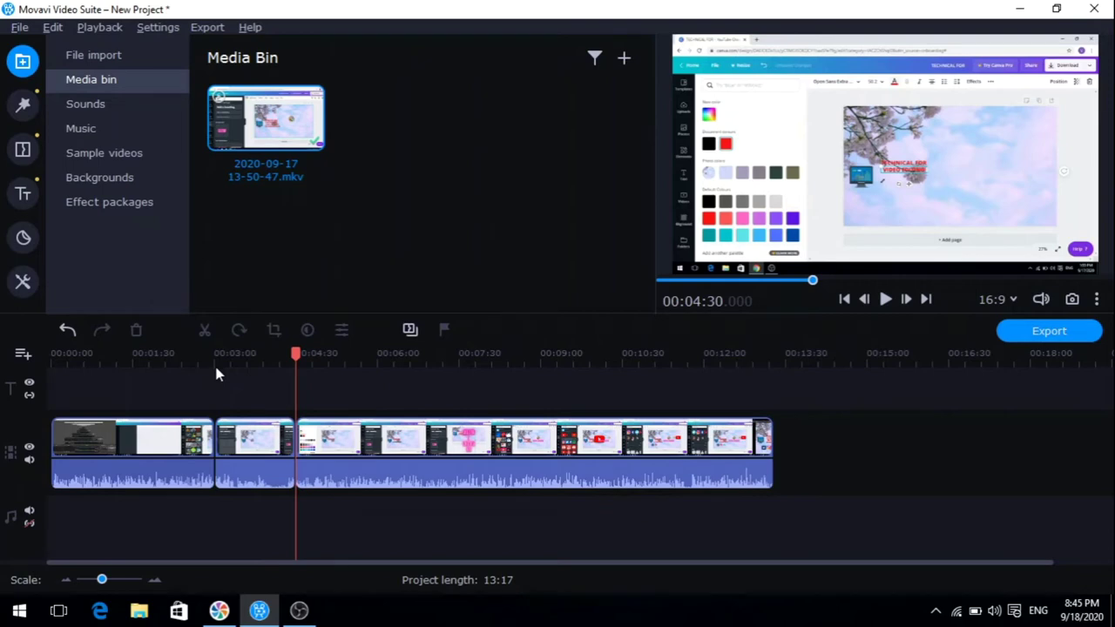
Step: Look through the Noise, Adjustments and Blur filter categories, and preview the Blur - intense filter
{"action": "left_click", "coordinate": [215, 355]}
{"action": "left_click", "coordinate": [23, 109]}
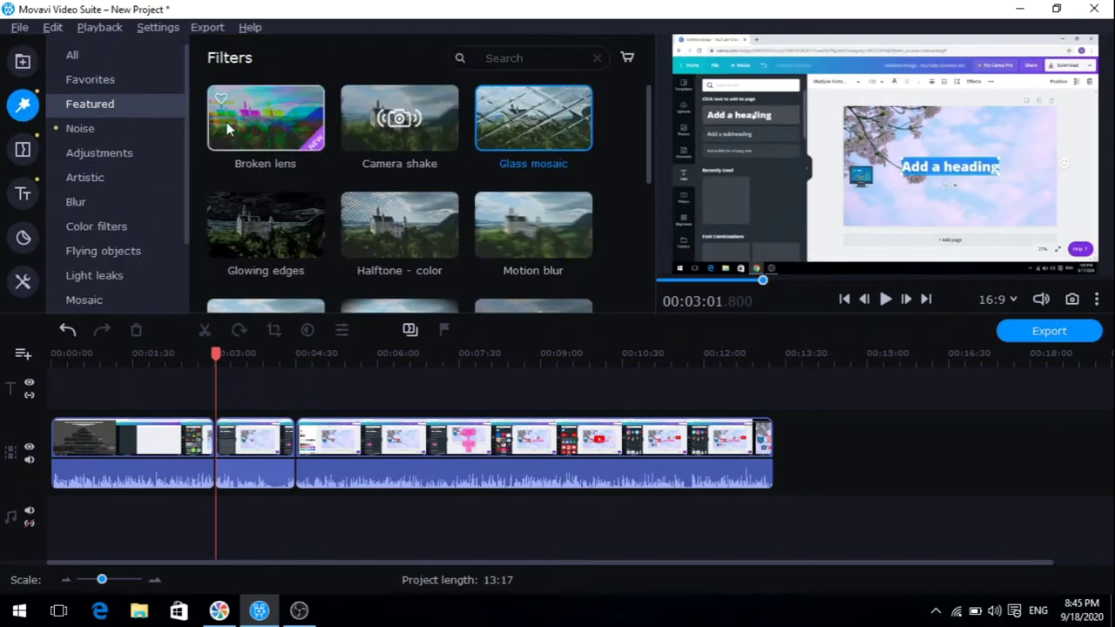
{"action": "left_click", "coordinate": [145, 131]}
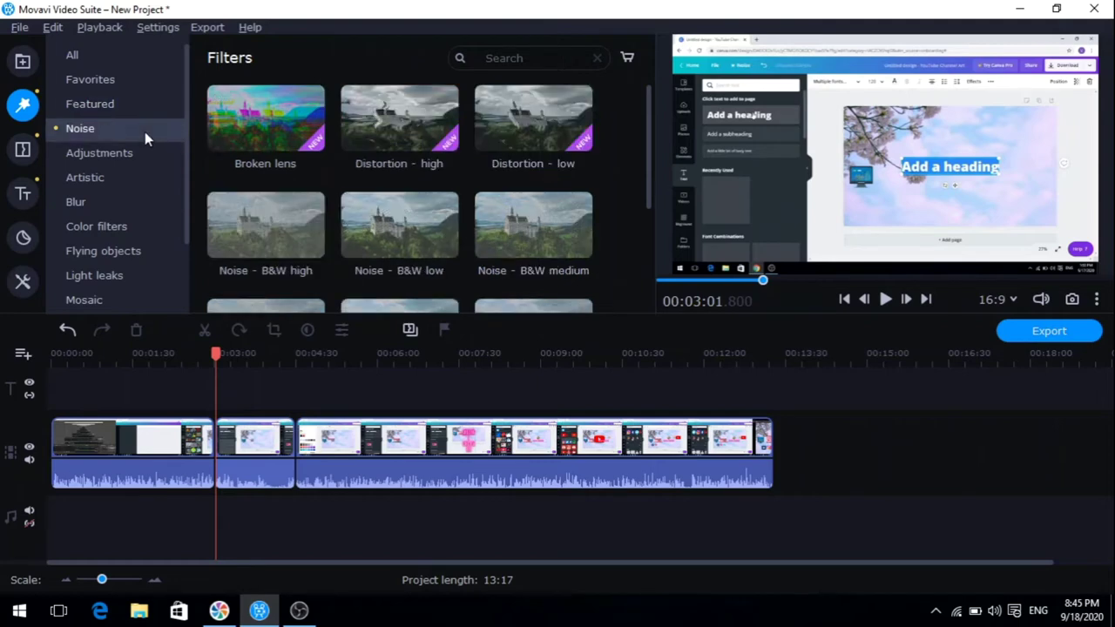
{"action": "left_click", "coordinate": [104, 159]}
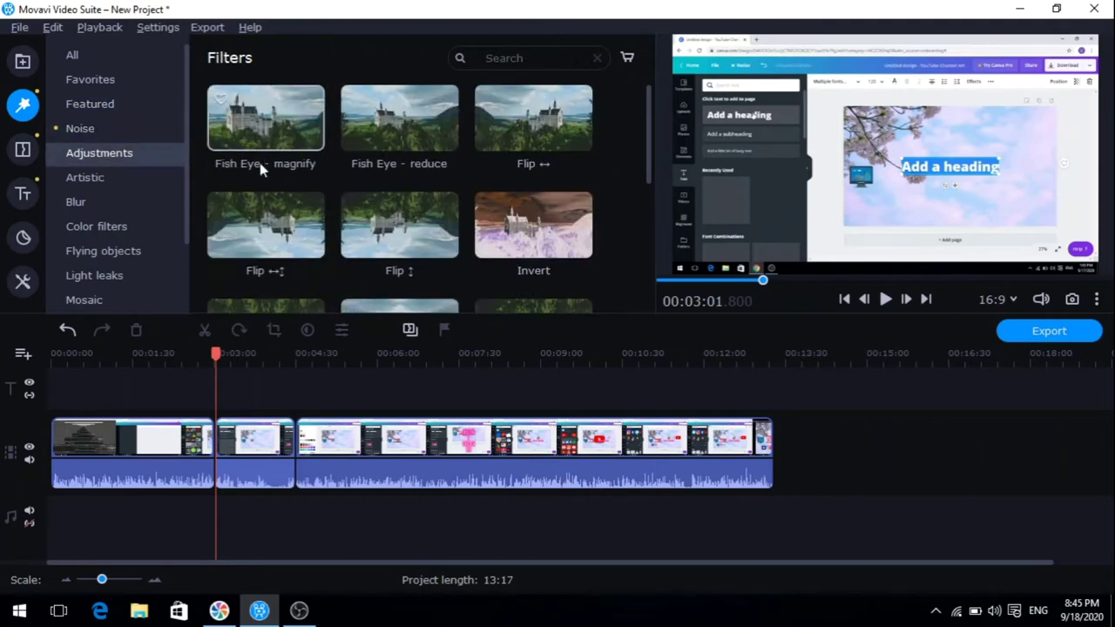
{"action": "left_click", "coordinate": [77, 202]}
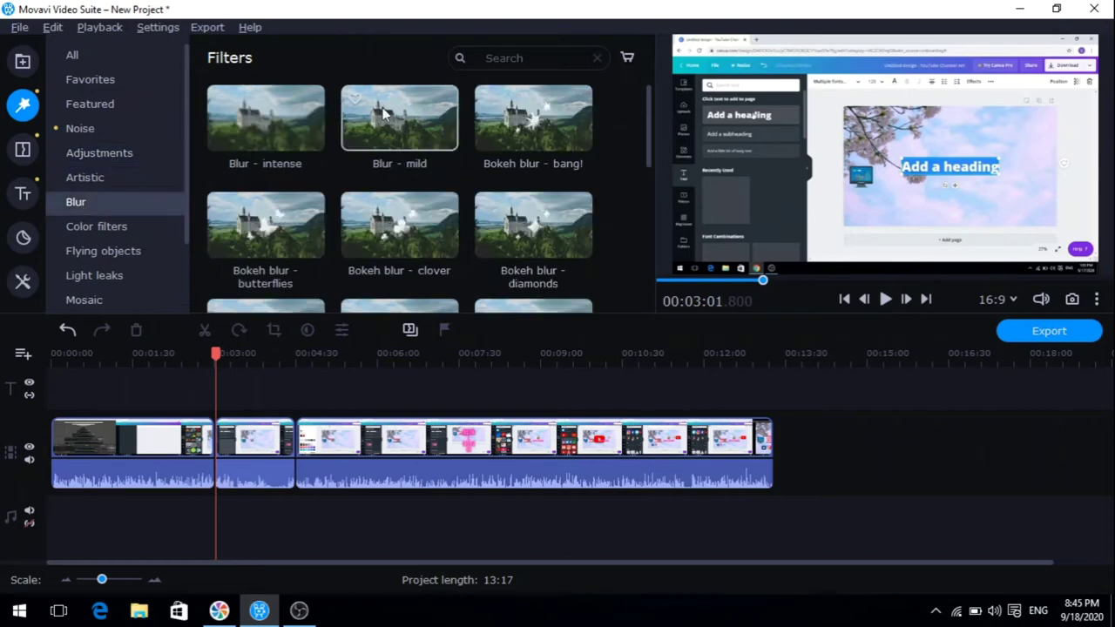
{"action": "left_click", "coordinate": [313, 124]}
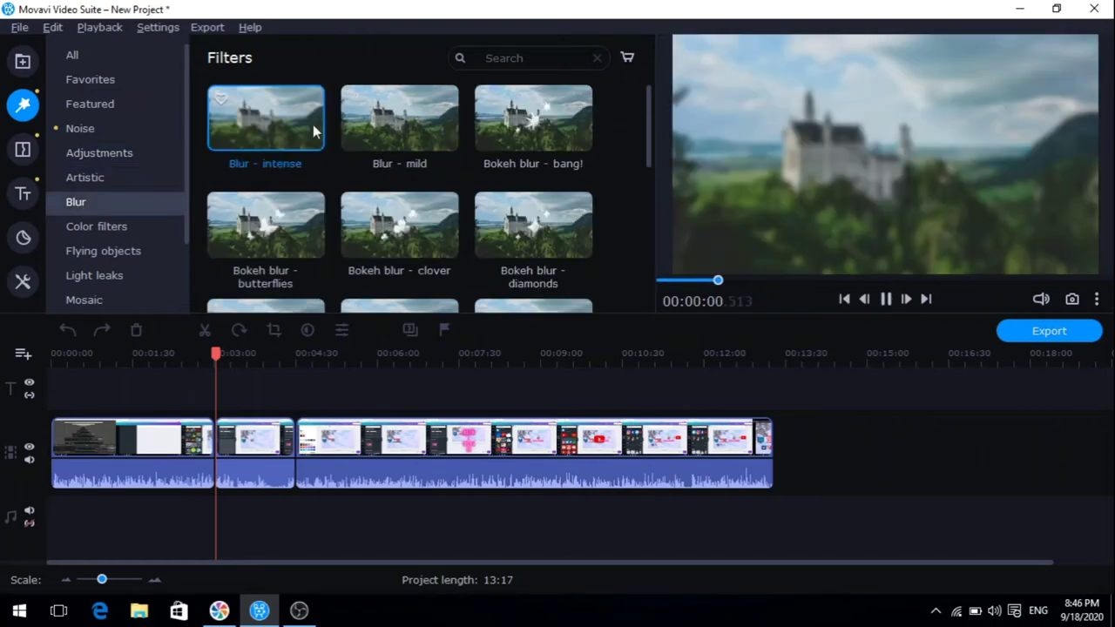
Step: Try the Blur - intense filter on the first timeline clip, check its applied effects, and undo the filter
{"action": "left_click_drag", "start_coordinate": [294, 119], "coordinate": [218, 436]}
{"action": "left_click_drag", "start_coordinate": [66, 427], "coordinate": [67, 428]}
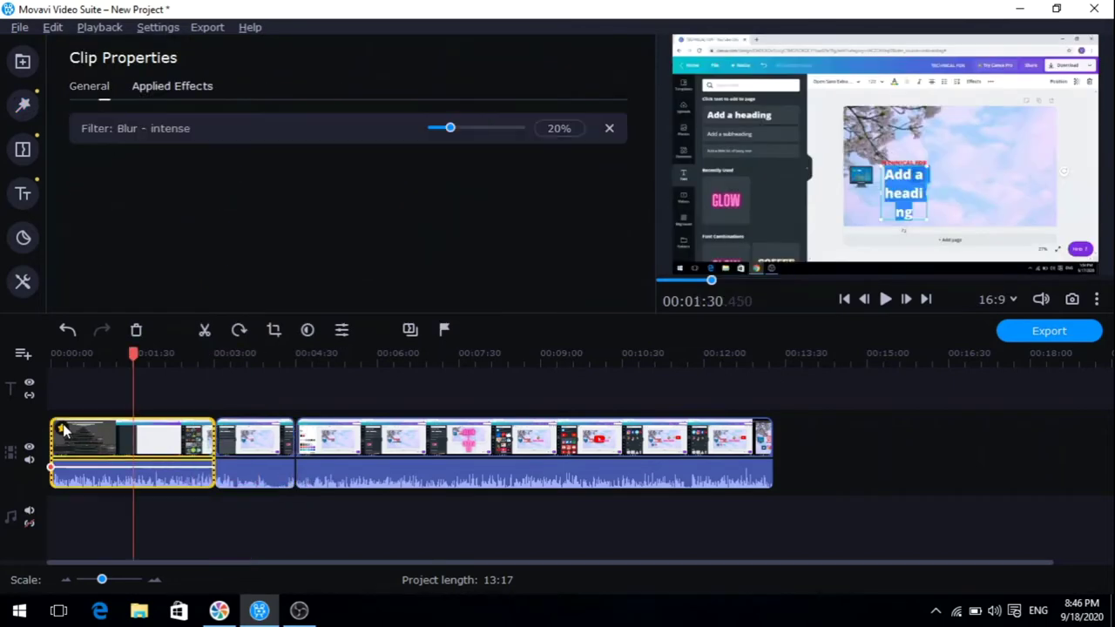
{"action": "key", "text": "ctrl+z"}
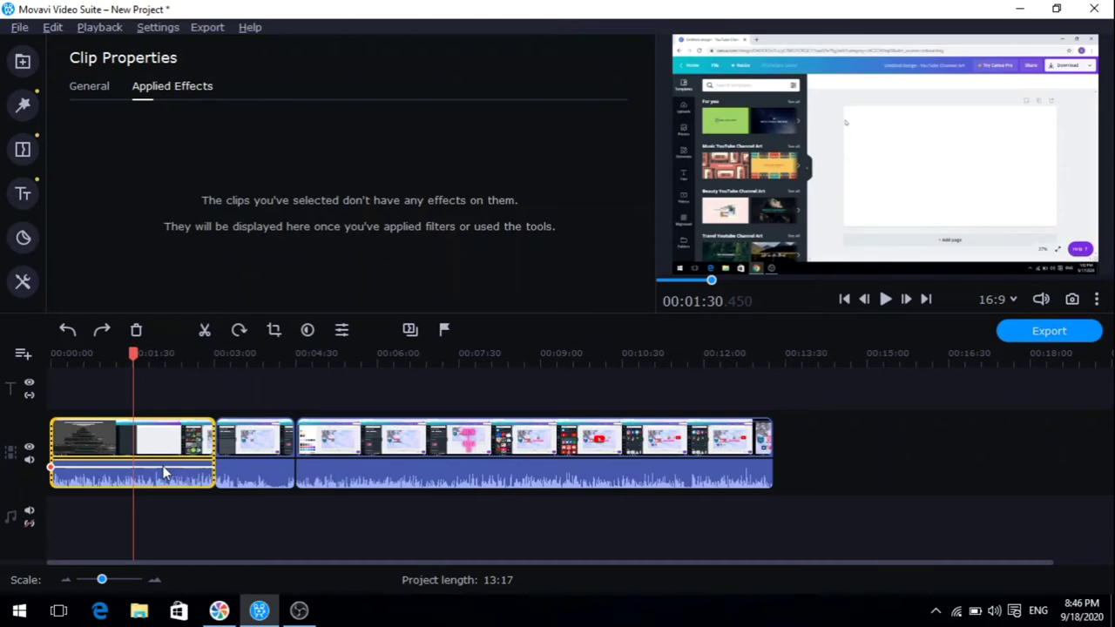
Step: Apply the Balloons filter from the Flying objects category to the first timeline clip and preview it from about 00:00:25
{"action": "left_click", "coordinate": [22, 105]}
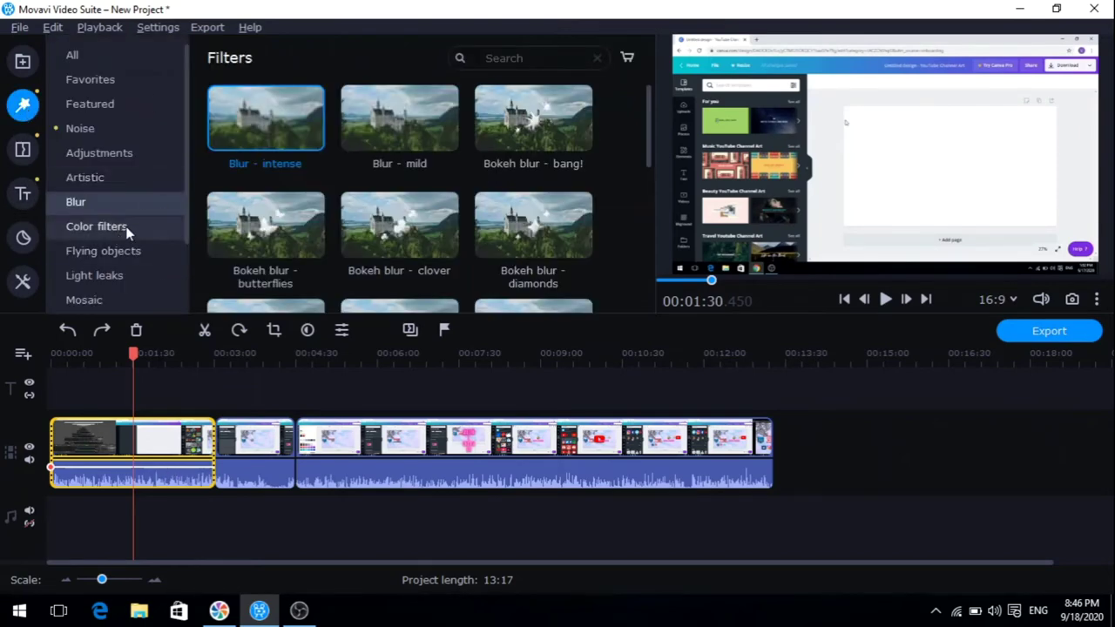
{"action": "left_click", "coordinate": [128, 229]}
{"action": "left_click", "coordinate": [123, 253]}
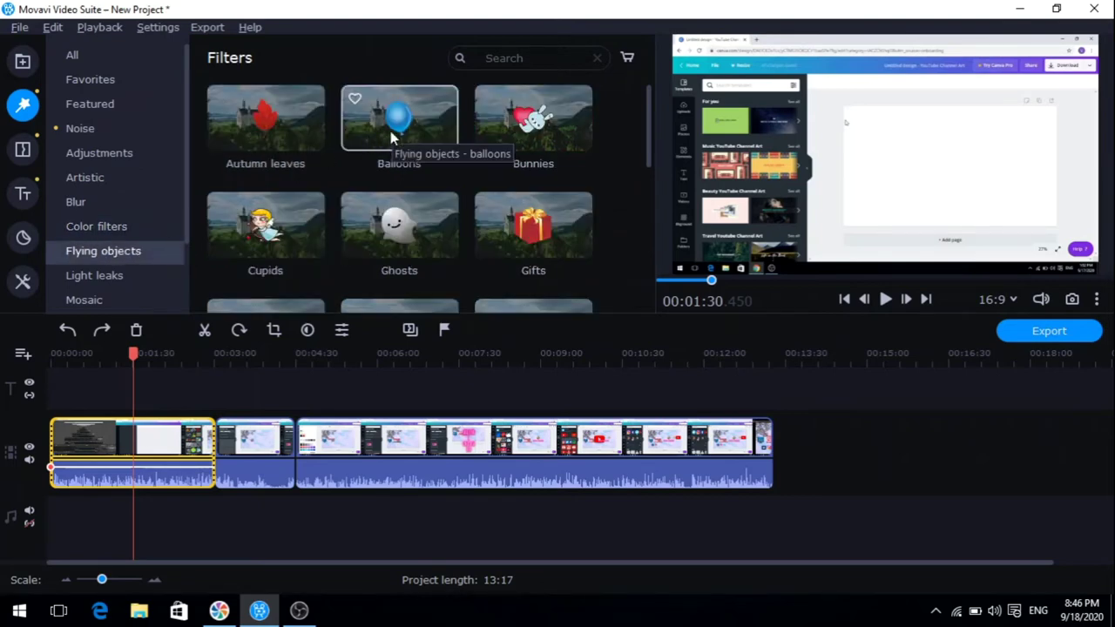
{"action": "left_click_drag", "start_coordinate": [391, 137], "coordinate": [251, 462]}
{"action": "left_click", "coordinate": [243, 471]}
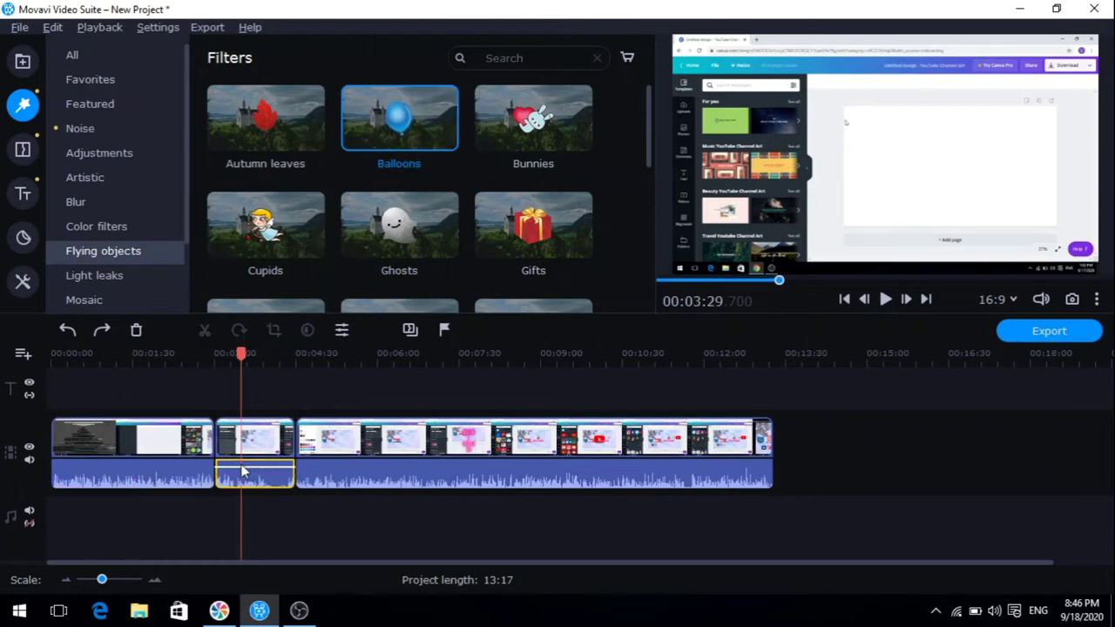
{"action": "left_click", "coordinate": [248, 436]}
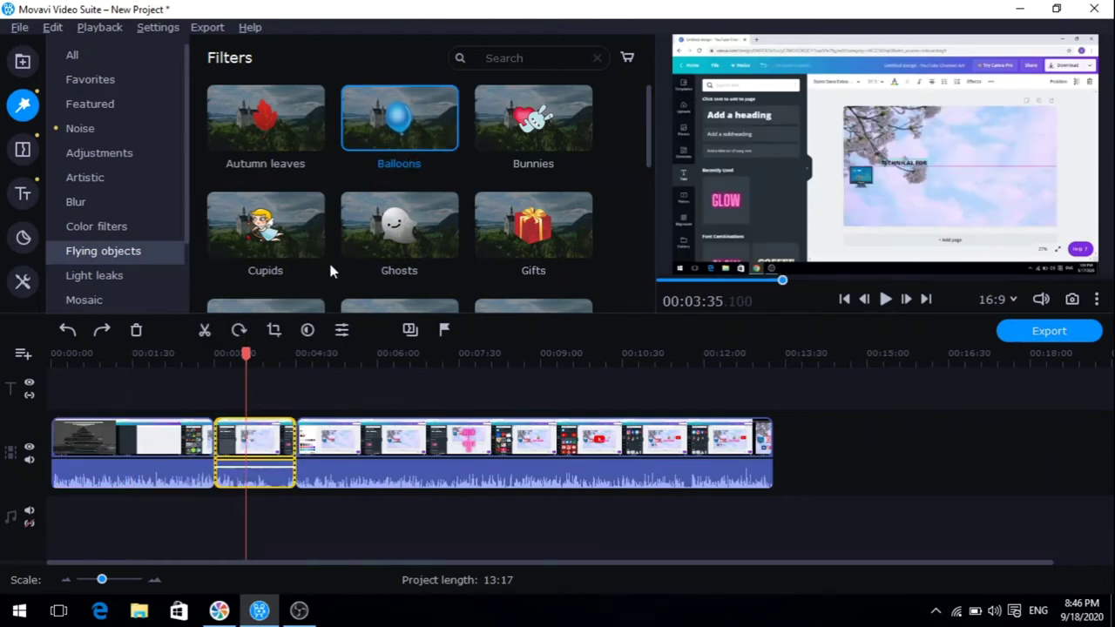
{"action": "left_click_drag", "start_coordinate": [398, 109], "coordinate": [179, 436]}
{"action": "left_click", "coordinate": [74, 439]}
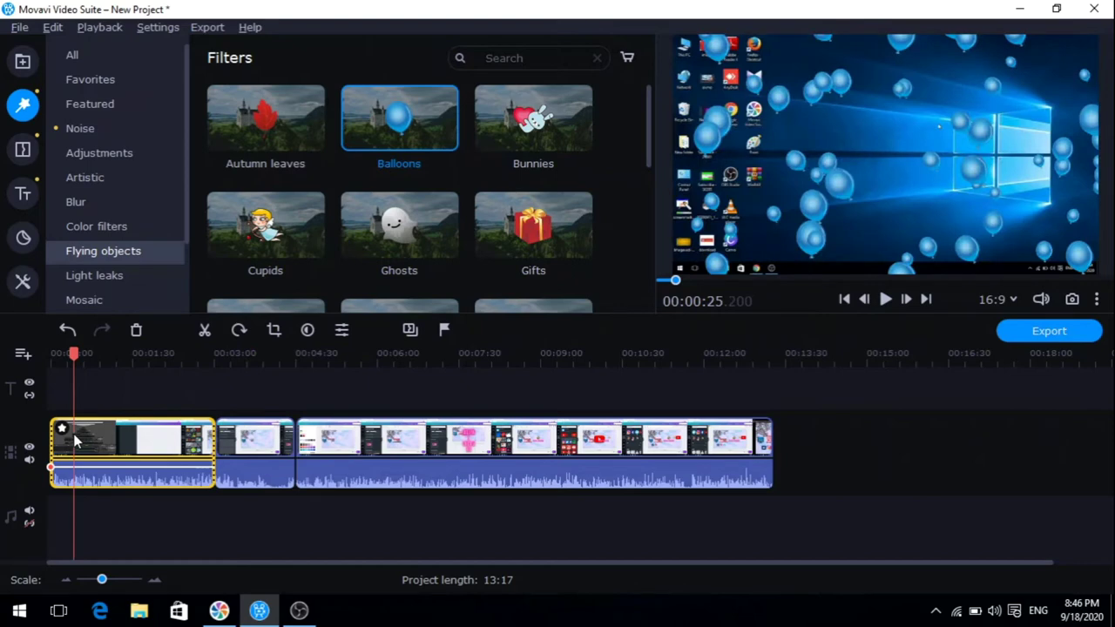
{"action": "left_click", "coordinate": [885, 299]}
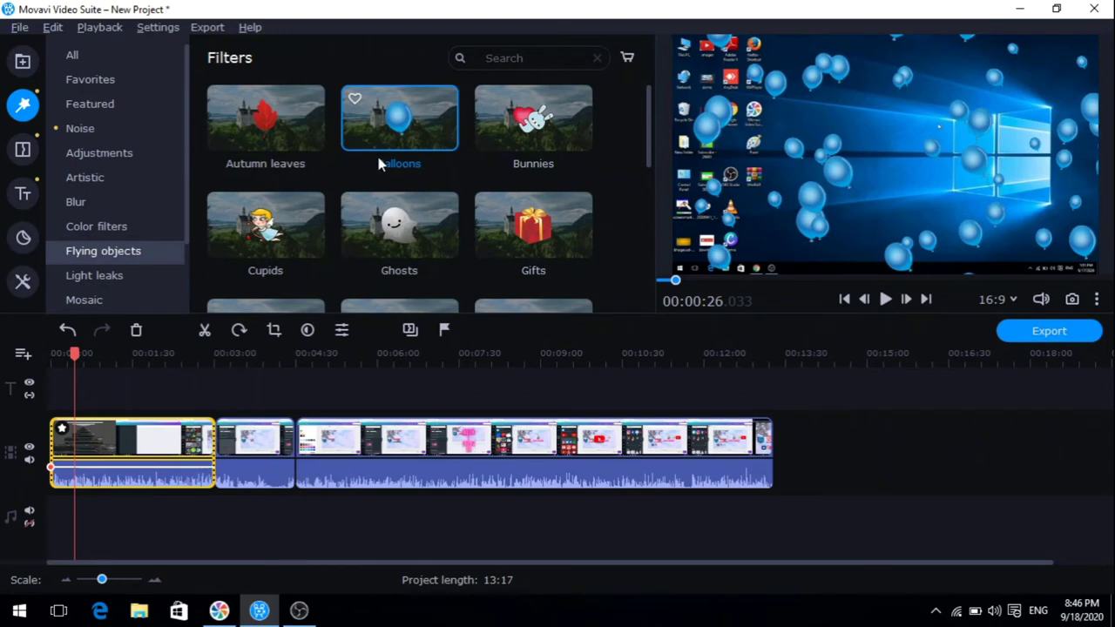
Step: Apply the Cupids flying-objects filter to the second timeline clip and preview it around 00:03:45
{"action": "left_click_drag", "start_coordinate": [265, 225], "coordinate": [248, 441]}
{"action": "left_click", "coordinate": [253, 442]}
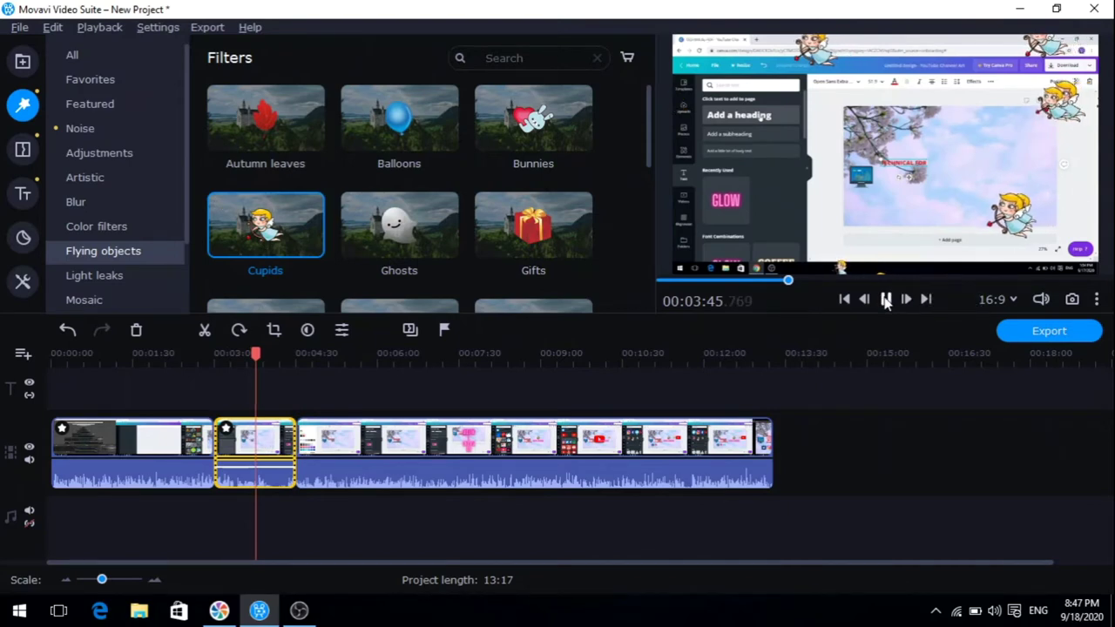
{"action": "left_click", "coordinate": [884, 299]}
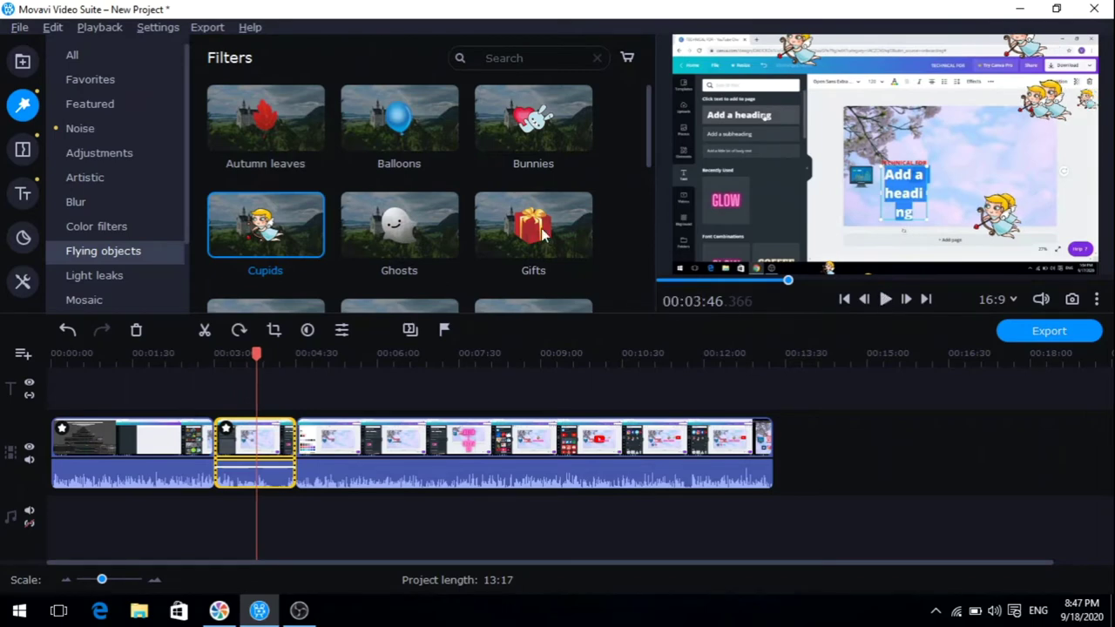
Step: Look through the Light leaks and Color filters categories, and preview the Boudin filter
{"action": "left_click", "coordinate": [138, 288]}
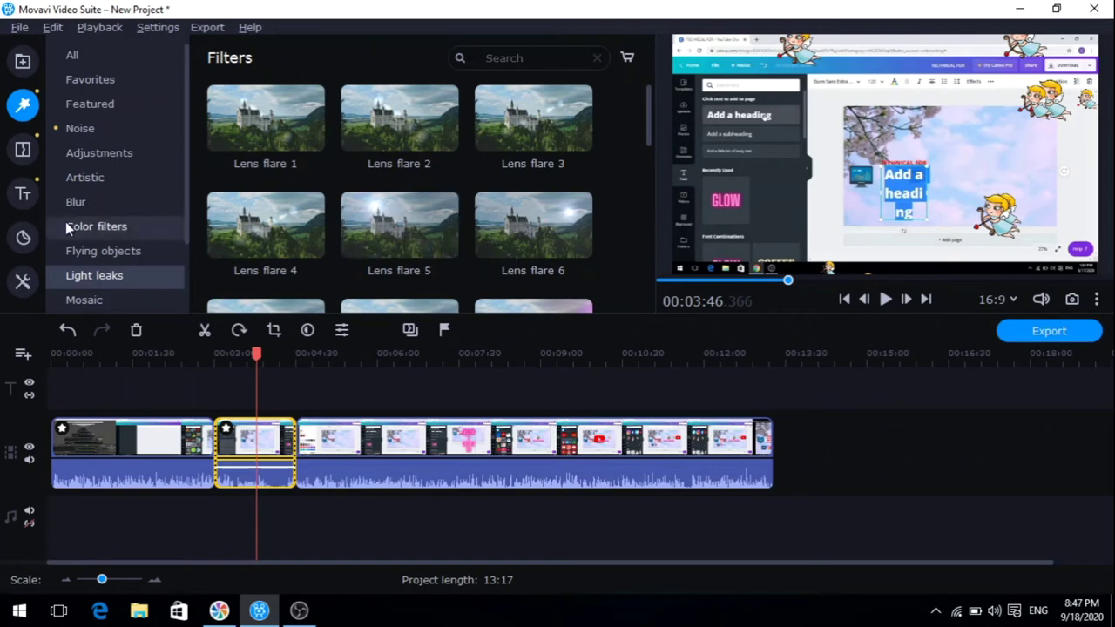
{"action": "left_click", "coordinate": [110, 226]}
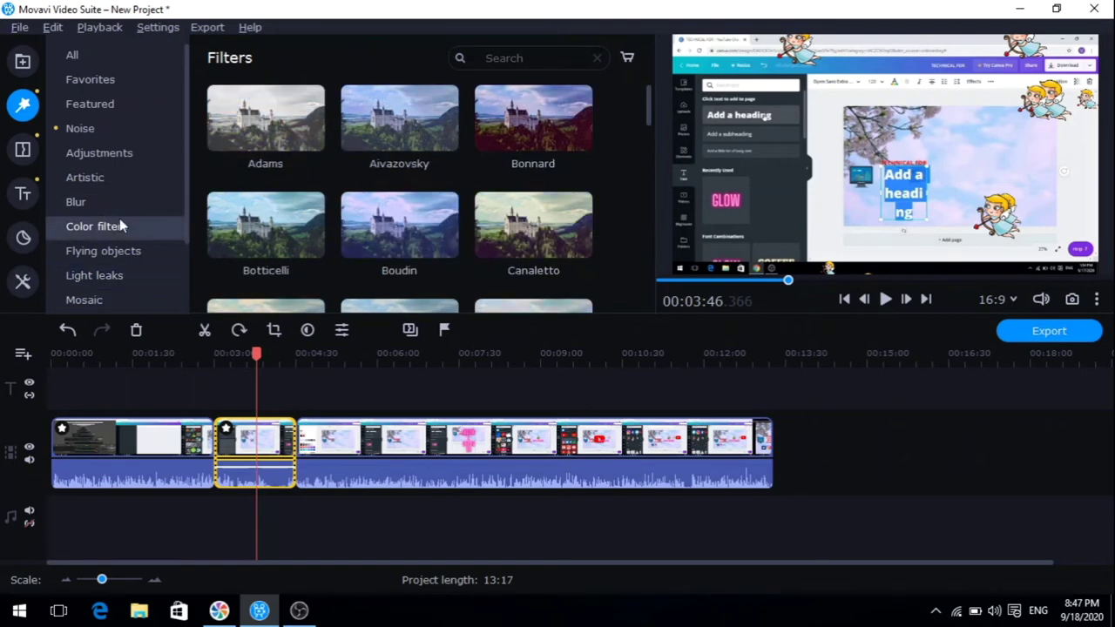
{"action": "left_click", "coordinate": [380, 233]}
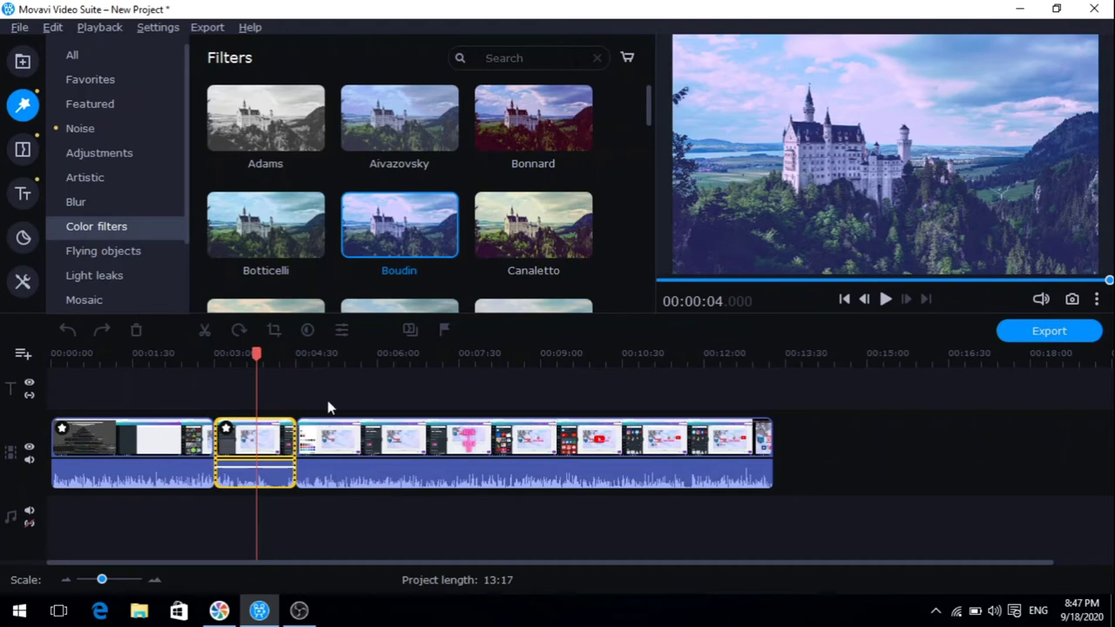
Step: Select the first timeline clip and undo the last filter change
{"action": "left_click", "coordinate": [88, 464]}
{"action": "left_click", "coordinate": [106, 457]}
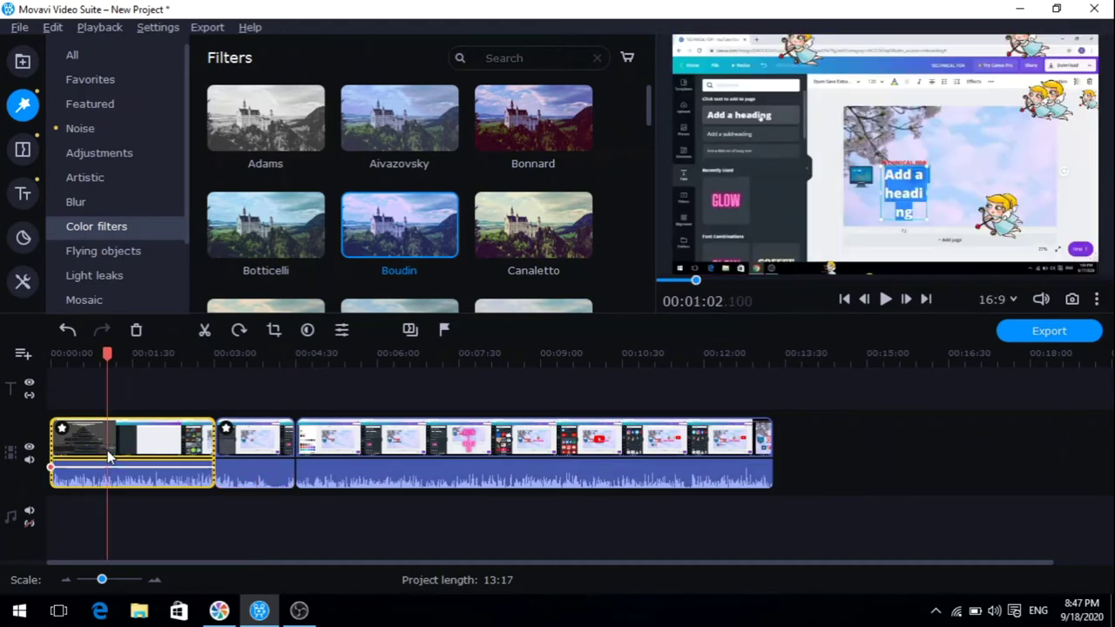
{"action": "key", "text": "ctrl+z"}
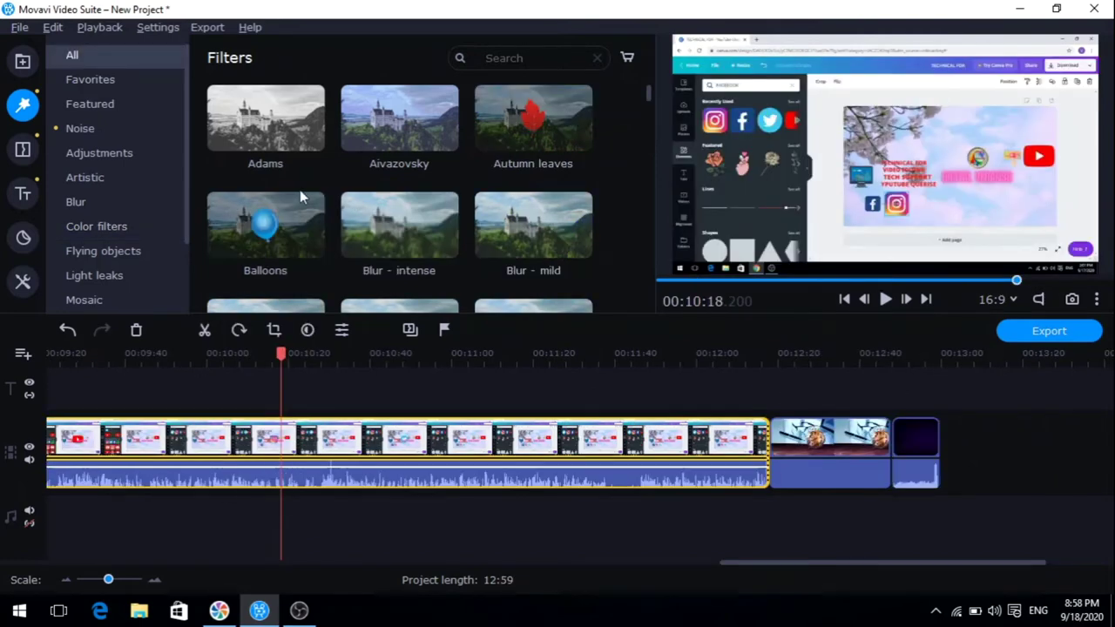
Step: Browse the full transitions library and its Blocks, Circle, Geometric, Fade and Blur categories
{"action": "left_click", "coordinate": [26, 151]}
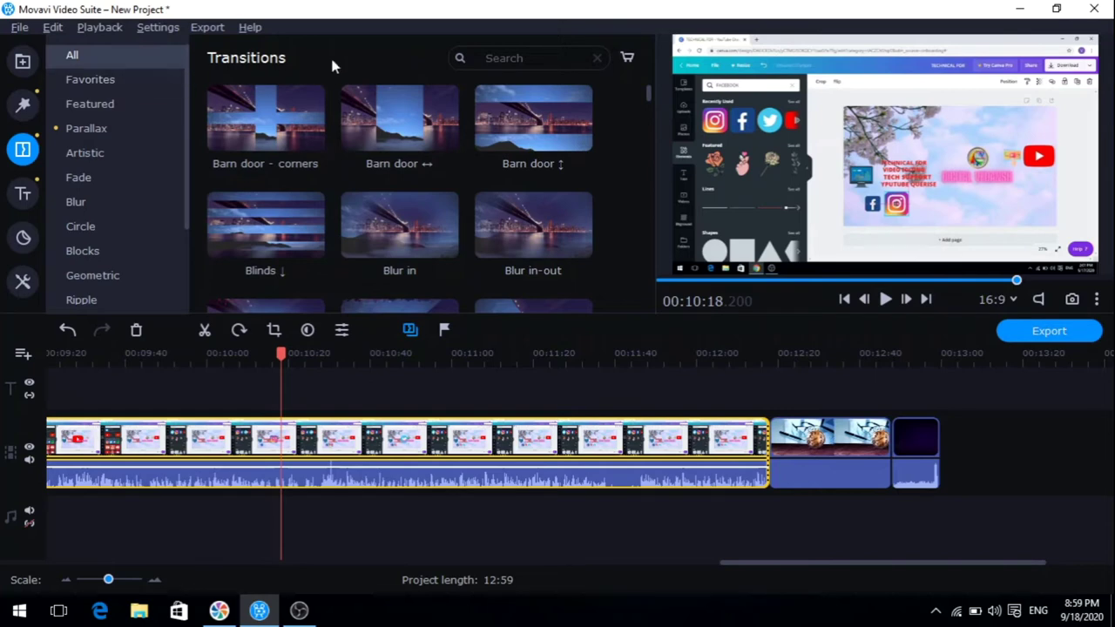
{"action": "mouse_move", "coordinate": [649, 98]}
{"action": "left_mouse_down"}
{"action": "mouse_move", "coordinate": [643, 310]}
{"action": "mouse_move", "coordinate": [637, 237]}
{"action": "left_mouse_up"}
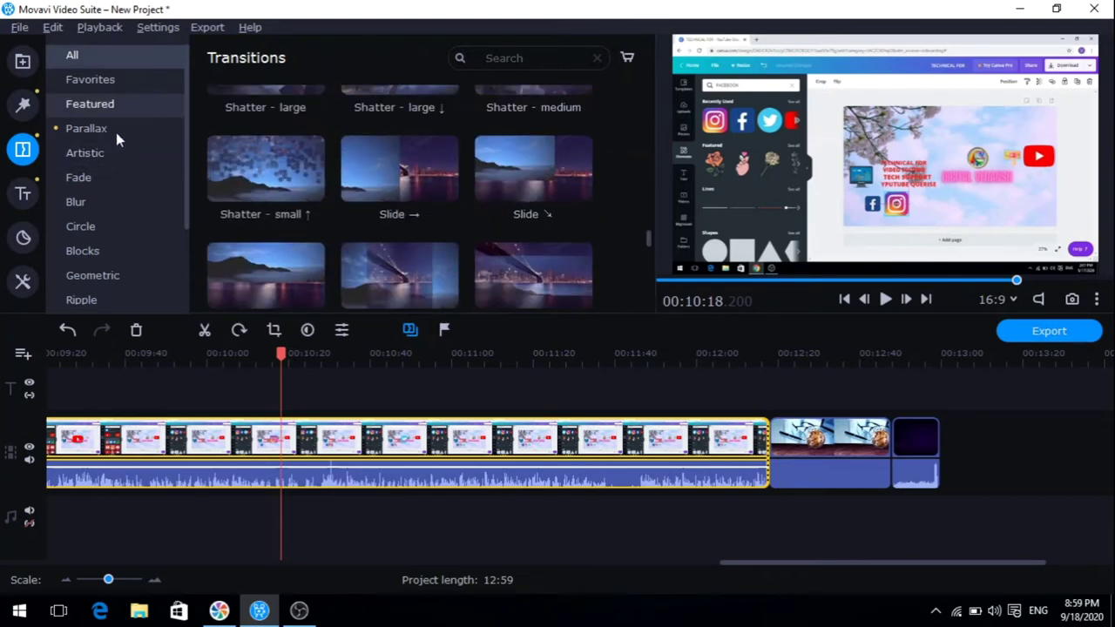
{"action": "left_click", "coordinate": [109, 252]}
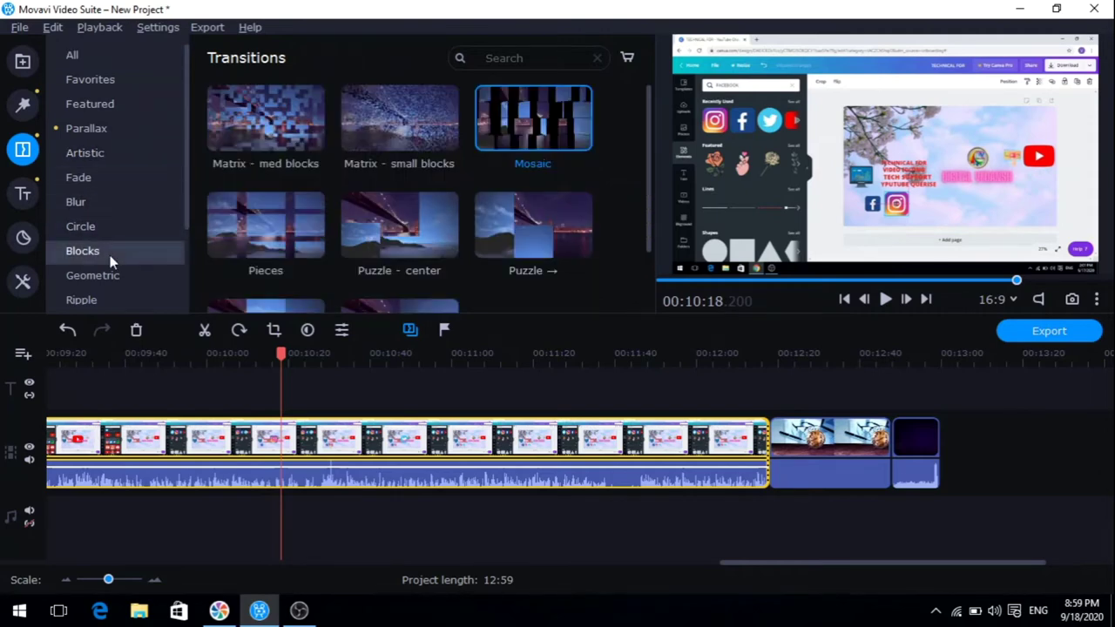
{"action": "left_click", "coordinate": [106, 227]}
{"action": "left_click", "coordinate": [97, 276]}
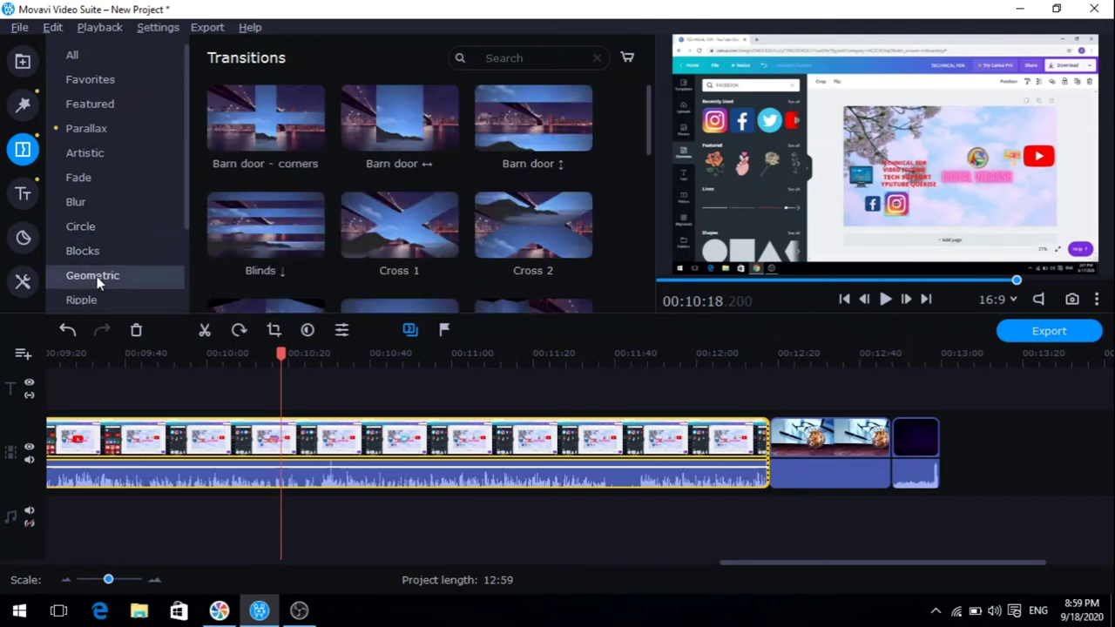
{"action": "left_click", "coordinate": [108, 177]}
{"action": "left_click", "coordinate": [98, 201]}
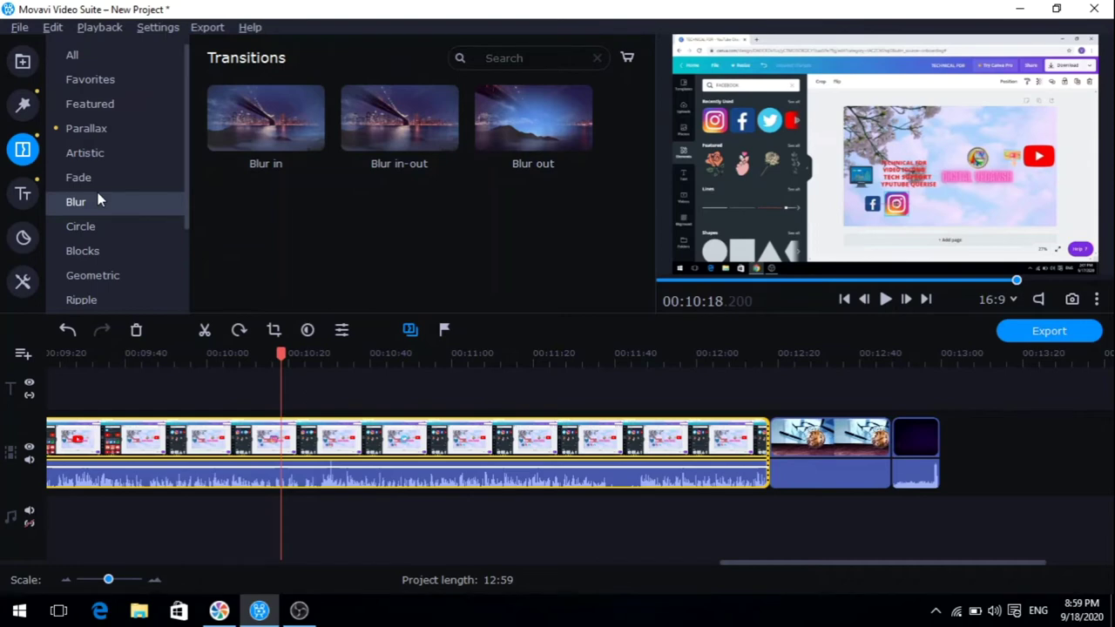
Step: Add the Matrix - med blocks transition before the desk-with-clock clip and the Circle in transition after it
{"action": "left_click", "coordinate": [114, 251]}
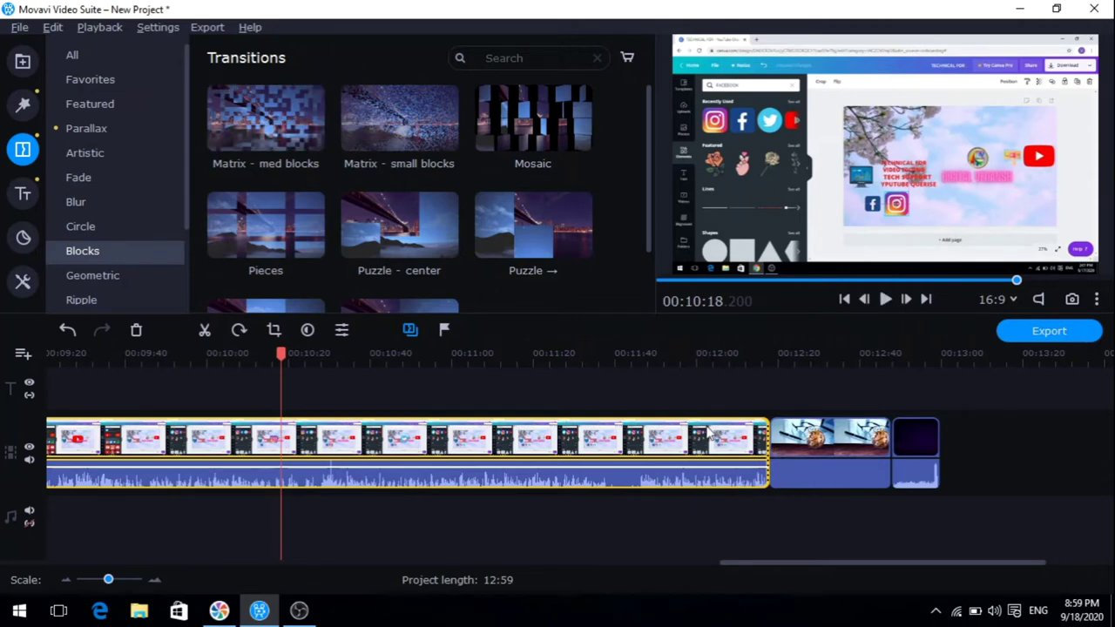
{"action": "left_click_drag", "start_coordinate": [264, 112], "coordinate": [699, 425]}
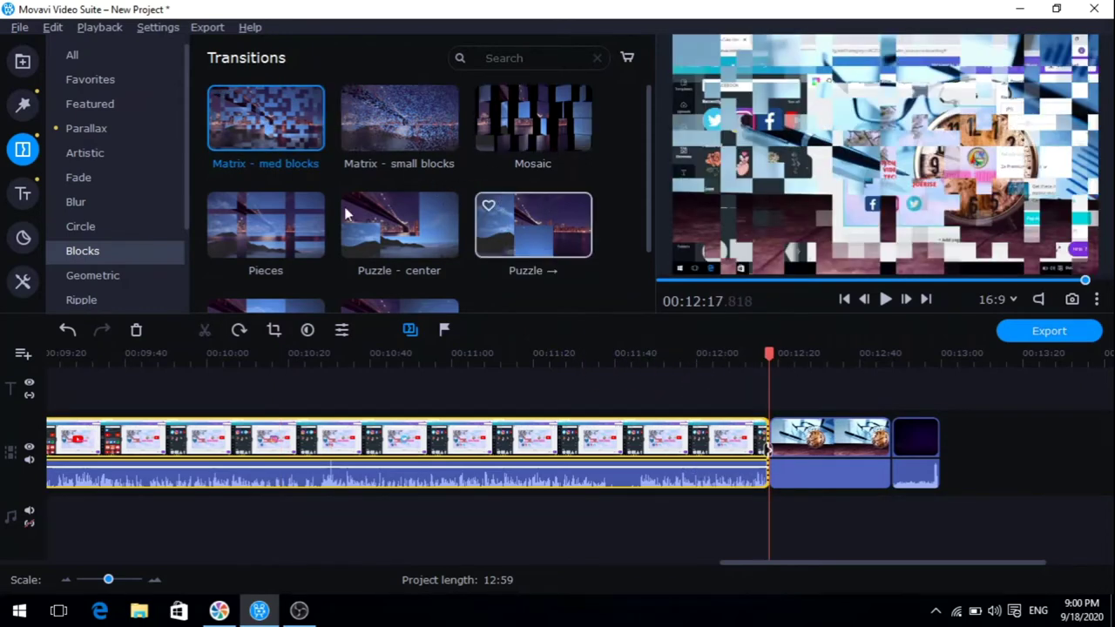
{"action": "left_click", "coordinate": [96, 226]}
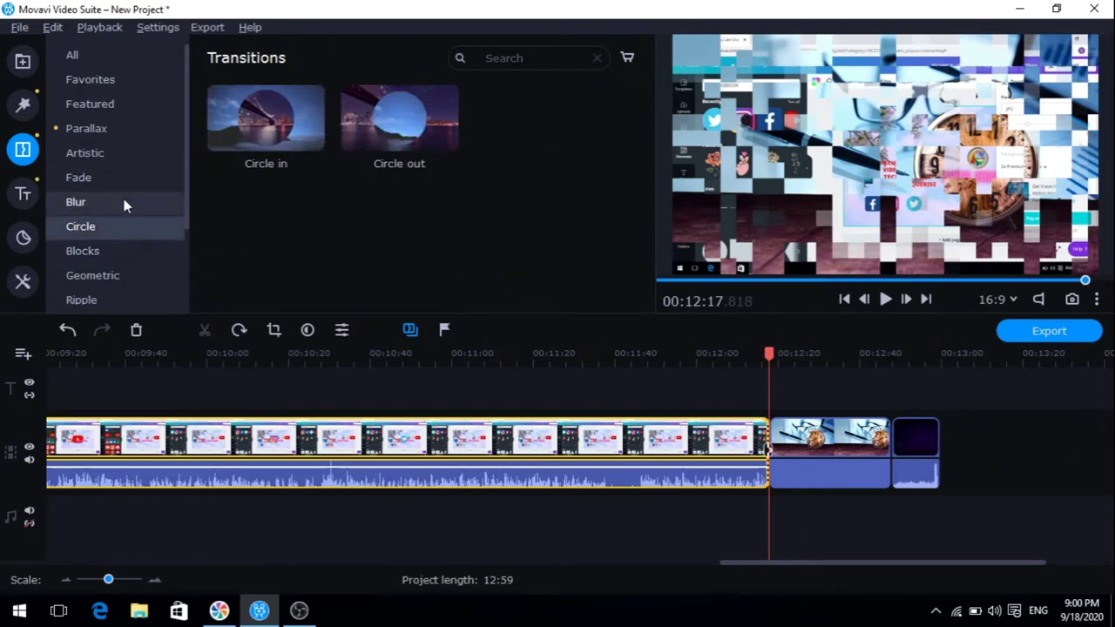
{"action": "left_click_drag", "start_coordinate": [446, 191], "coordinate": [879, 440]}
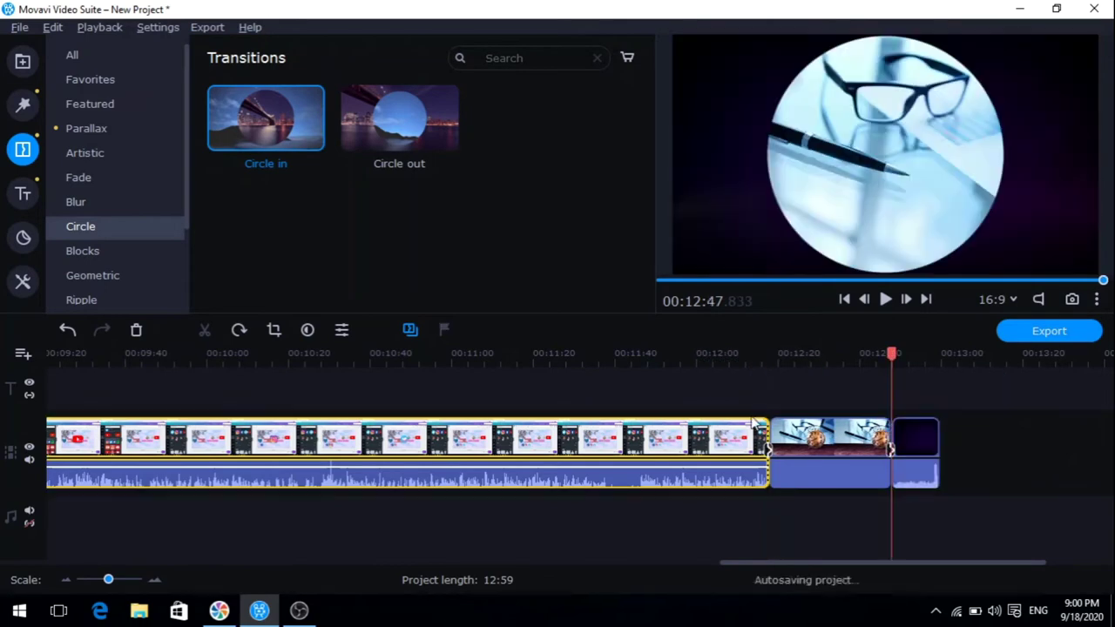
Step: Play back the Matrix - med blocks transition from about 00:12:14 and the Circle in transition from about 00:12:45
{"action": "left_click", "coordinate": [756, 354]}
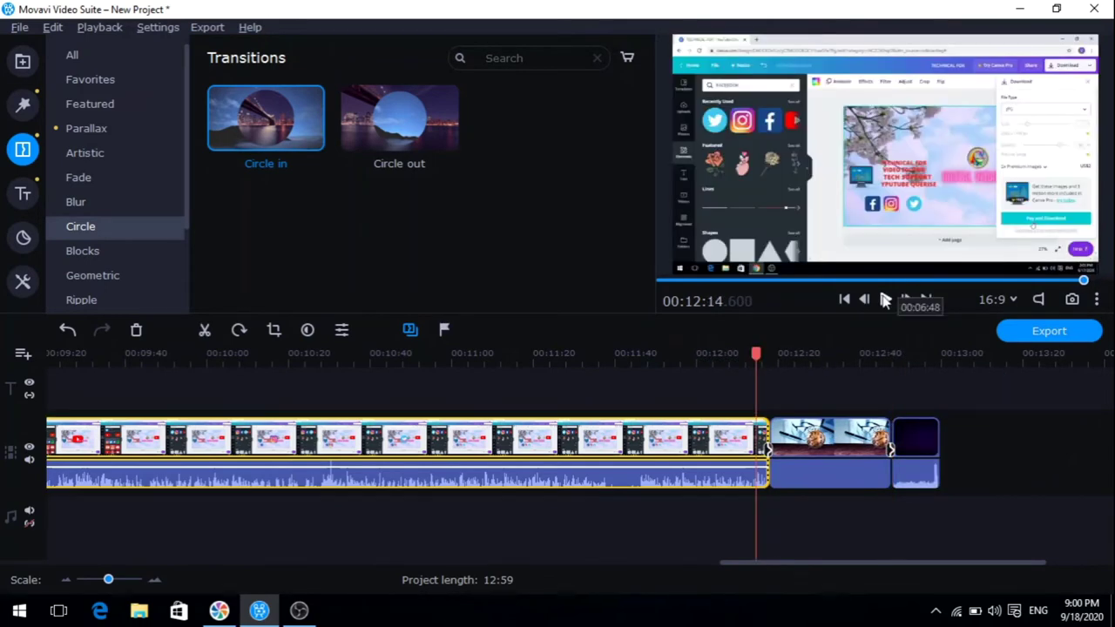
{"action": "left_click", "coordinate": [886, 298]}
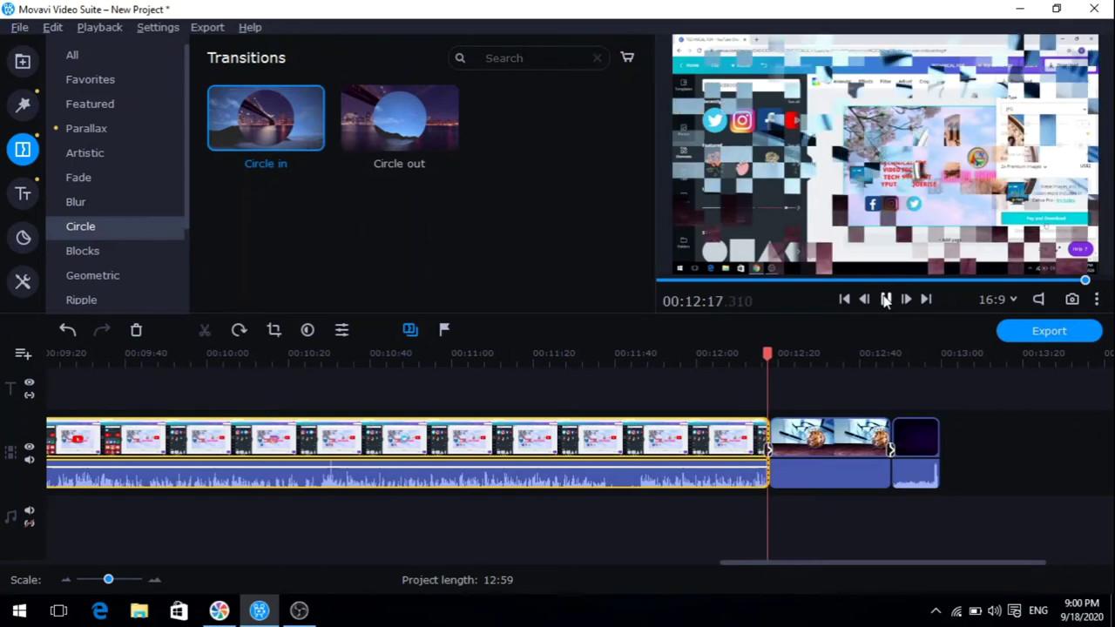
{"action": "left_click", "coordinate": [885, 298]}
{"action": "left_click", "coordinate": [881, 435]}
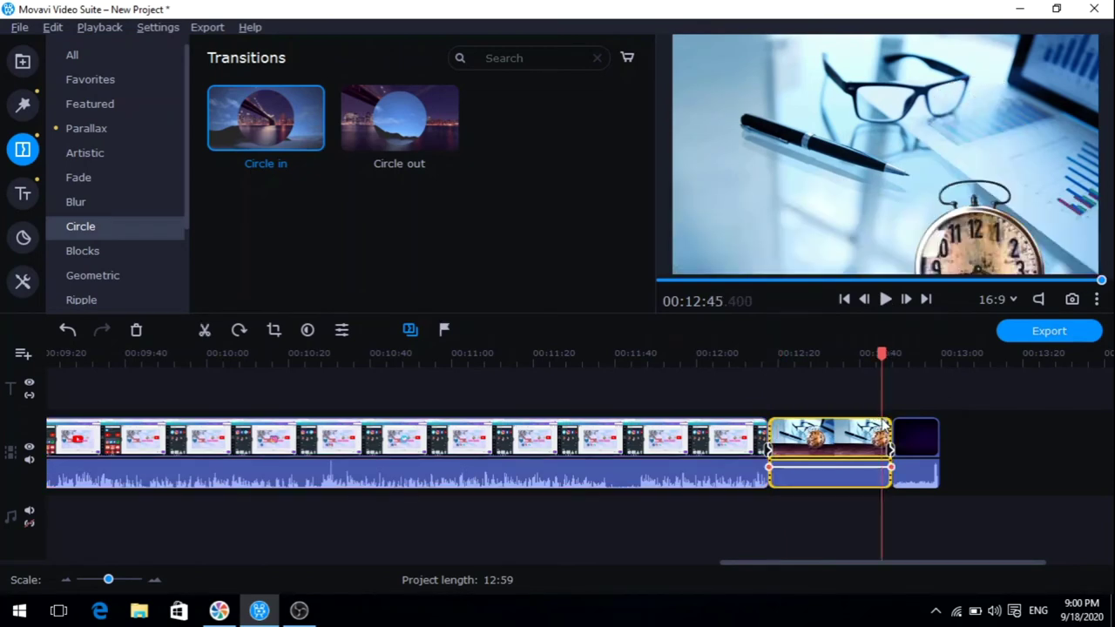
{"action": "left_click", "coordinate": [890, 425]}
{"action": "left_click", "coordinate": [879, 353]}
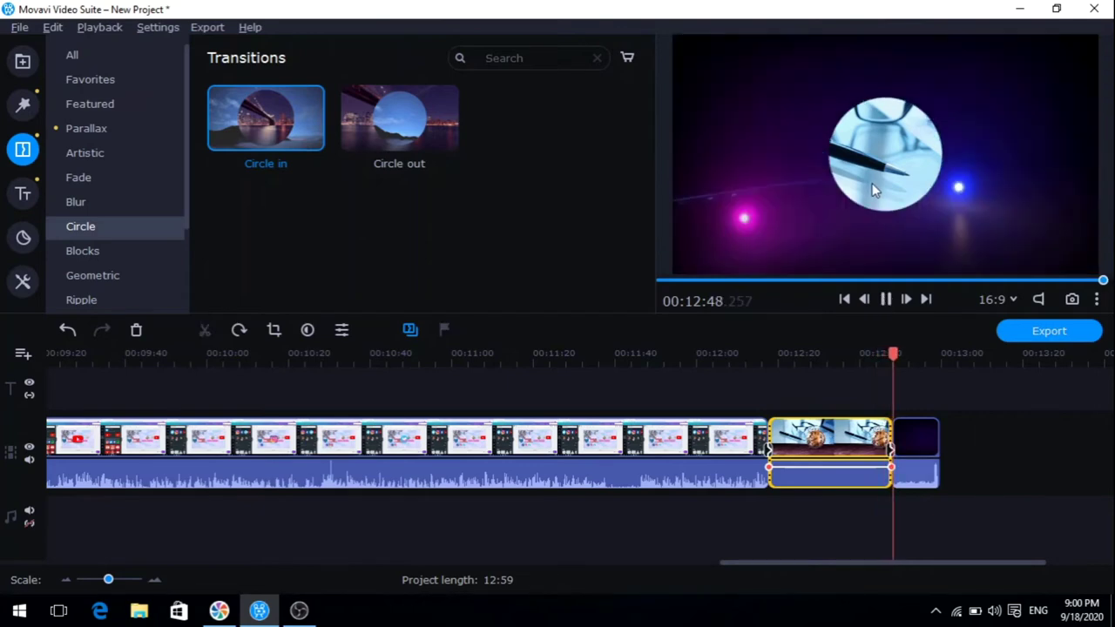
{"action": "left_click", "coordinate": [884, 299]}
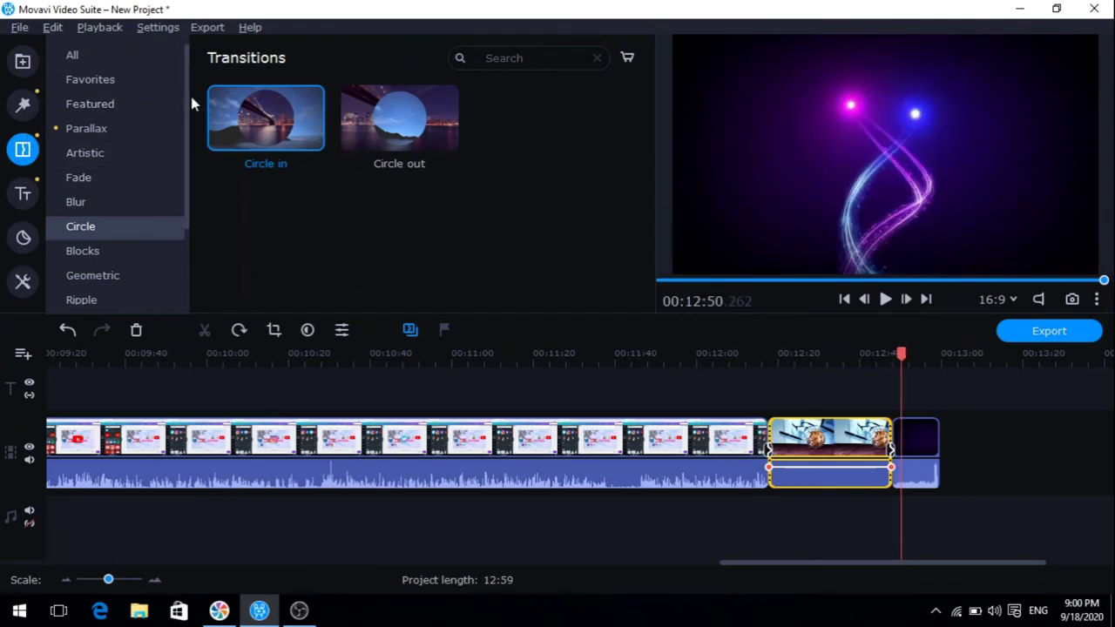
{"action": "scroll", "coordinate": [187, 105], "scroll_direction": "down", "scroll_amount": 1}
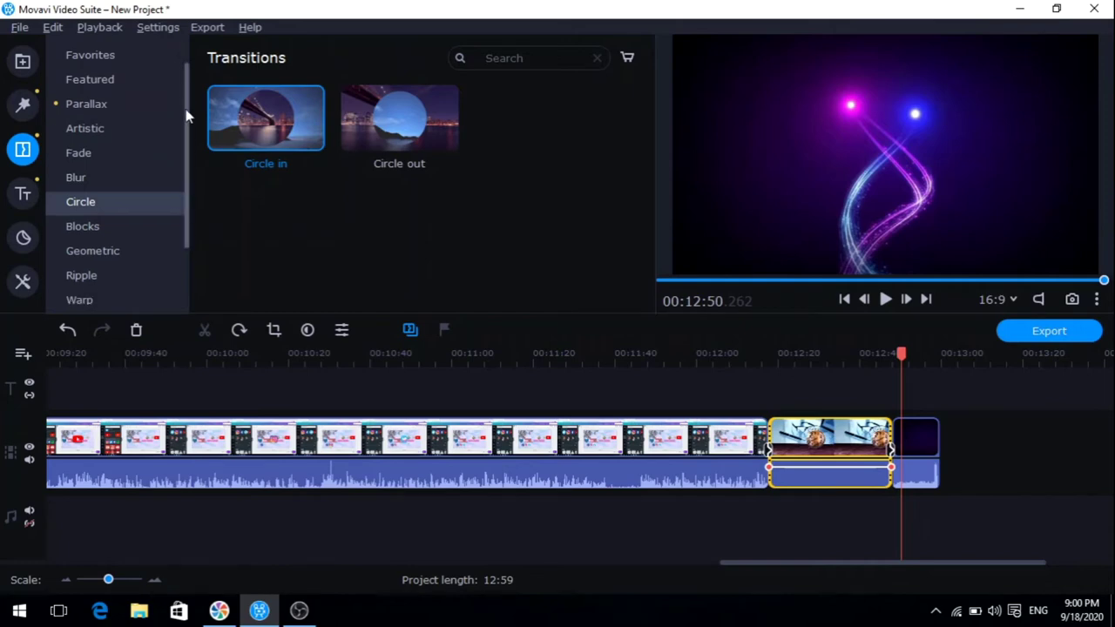
Step: Browse the Zoom transitions category and select the upward Lens transition for a look
{"action": "scroll", "coordinate": [184, 124], "scroll_direction": "down", "scroll_amount": 3}
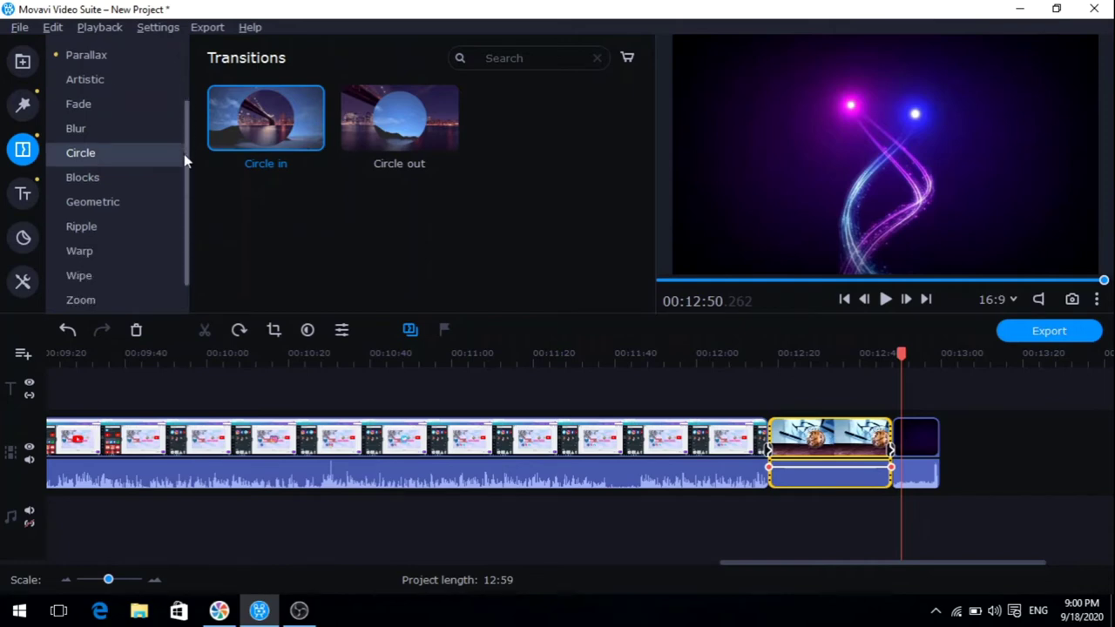
{"action": "left_click", "coordinate": [110, 272]}
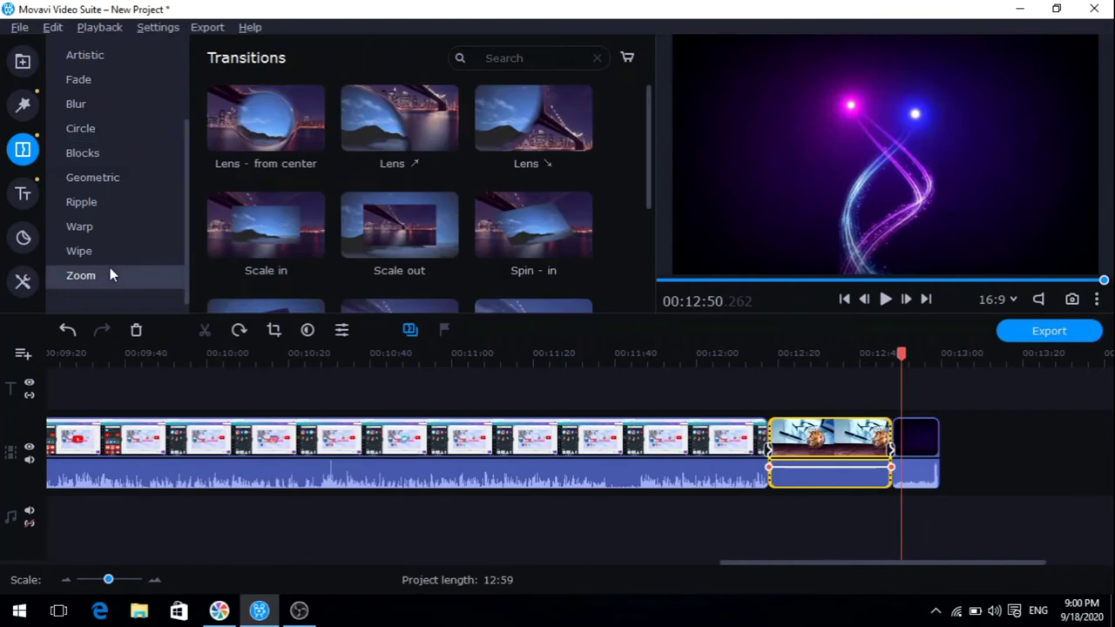
{"action": "left_click_drag", "start_coordinate": [409, 131], "coordinate": [439, 137]}
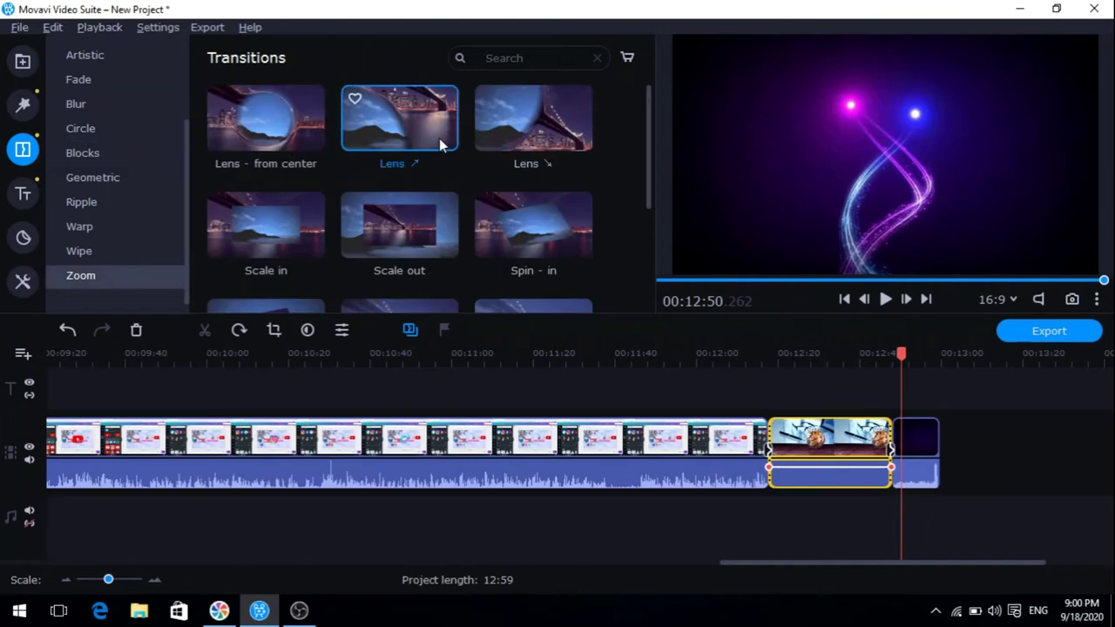
Step: Look through the titles library, viewing all titles and the Intro videos category
{"action": "left_click", "coordinate": [23, 196]}
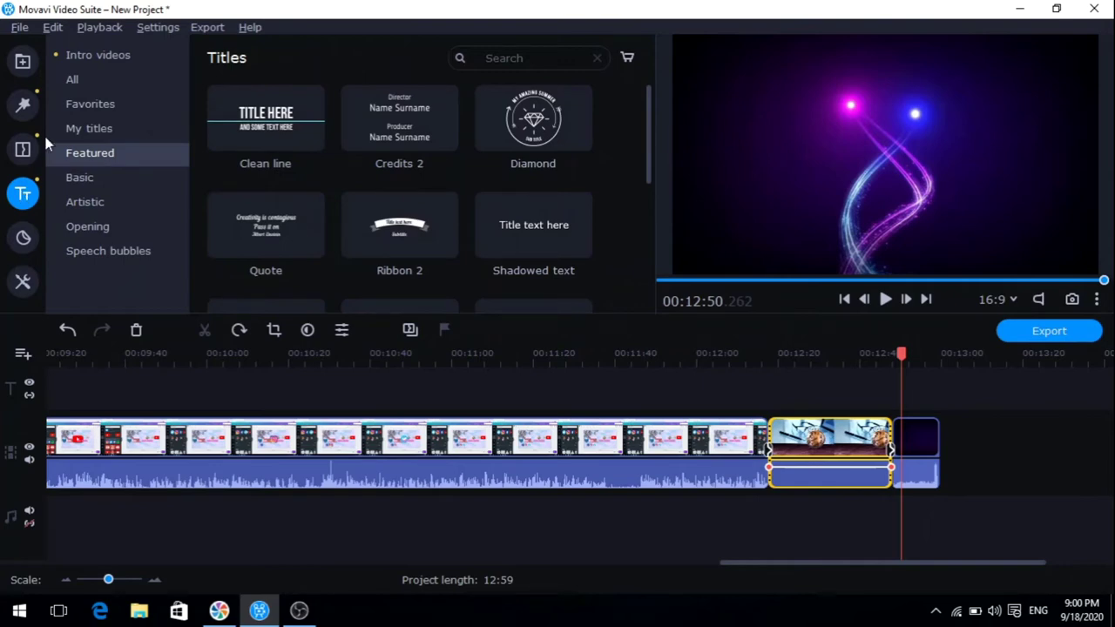
{"action": "left_click", "coordinate": [74, 79]}
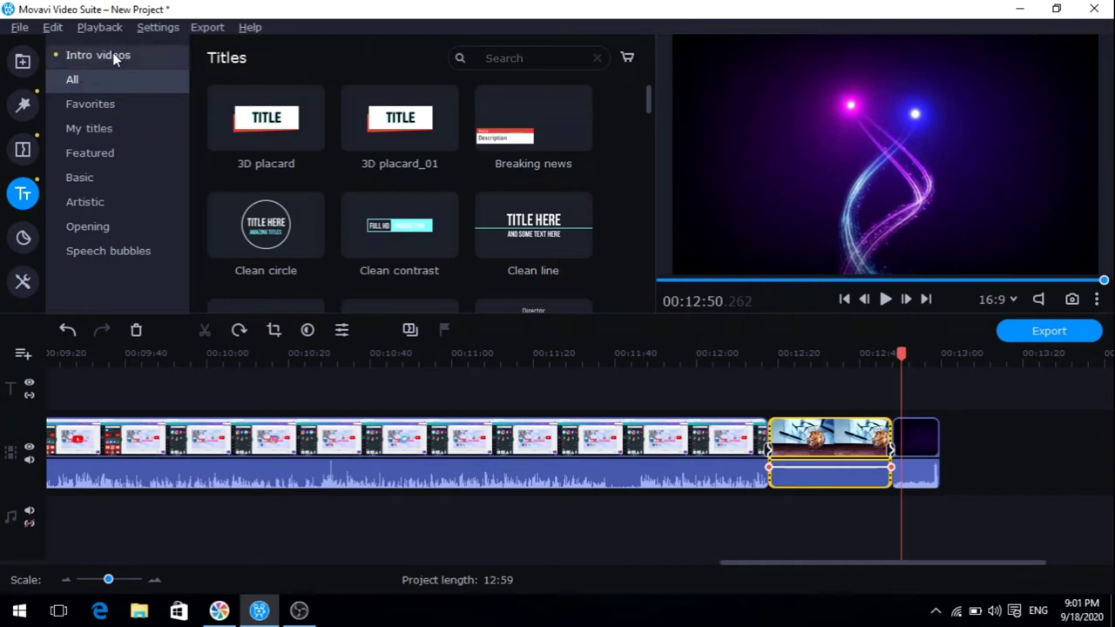
{"action": "left_click", "coordinate": [113, 54]}
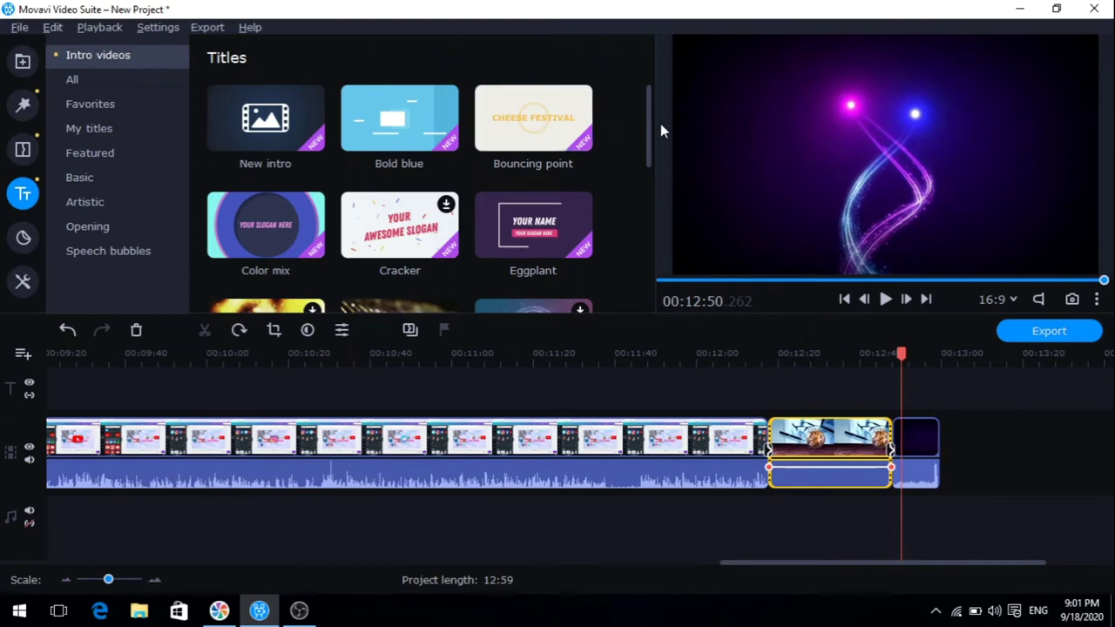
Step: Delete all the clips from the timeline so the project is empty
{"action": "left_click", "coordinate": [383, 455]}
{"action": "right_click", "coordinate": [384, 460]}
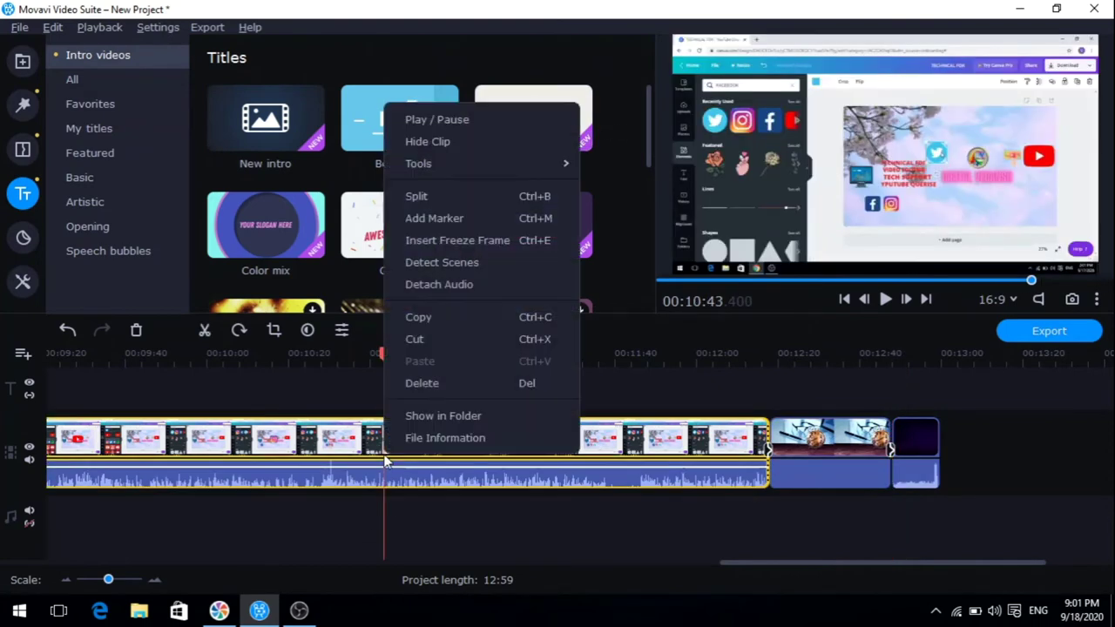
{"action": "left_click", "coordinate": [411, 382]}
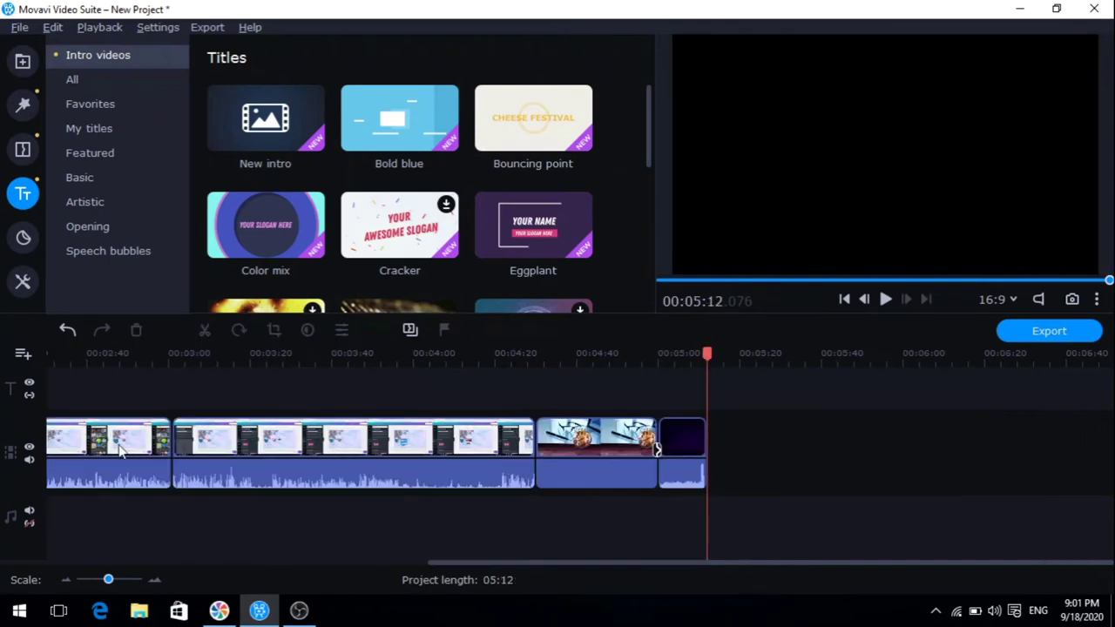
{"action": "right_click", "coordinate": [119, 448]}
{"action": "left_click", "coordinate": [171, 377]}
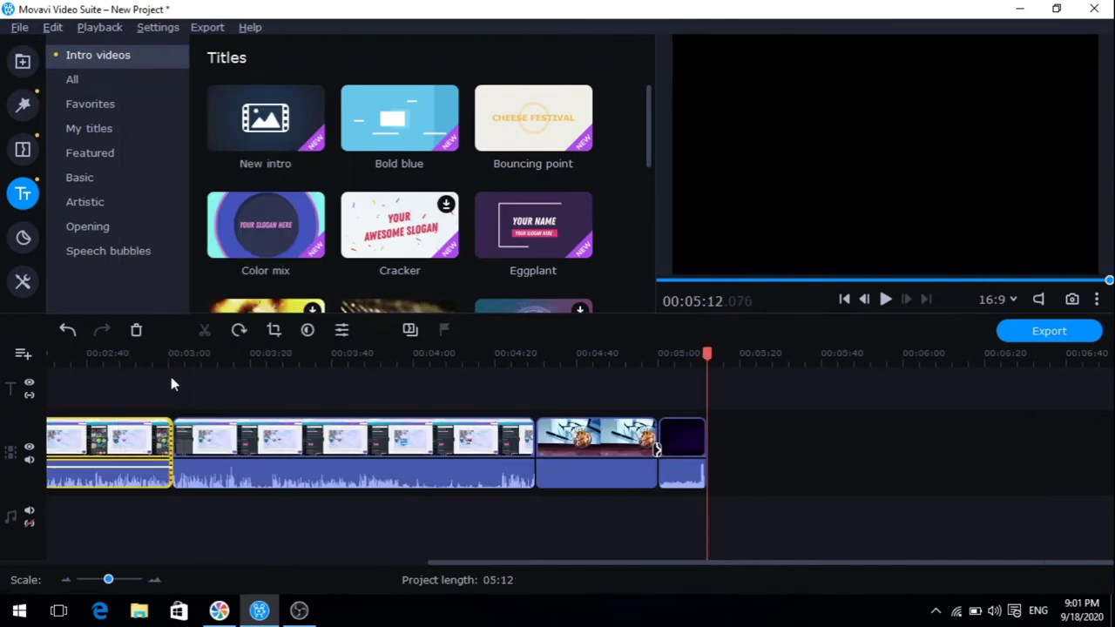
{"action": "key", "text": "Delete"}
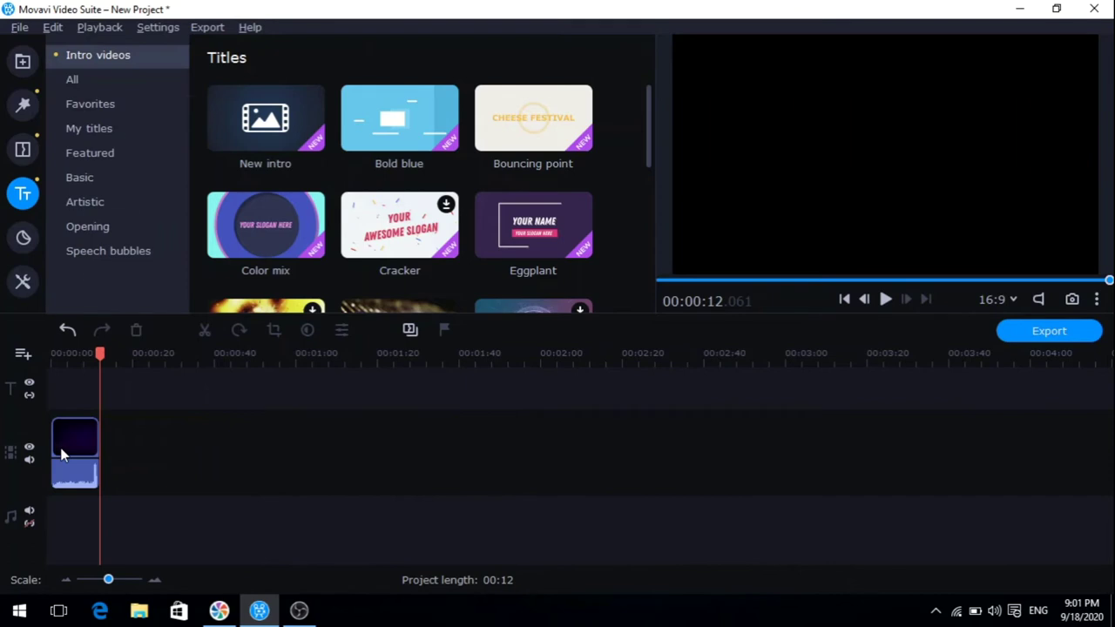
{"action": "right_click", "coordinate": [61, 452]}
{"action": "left_click", "coordinate": [98, 377]}
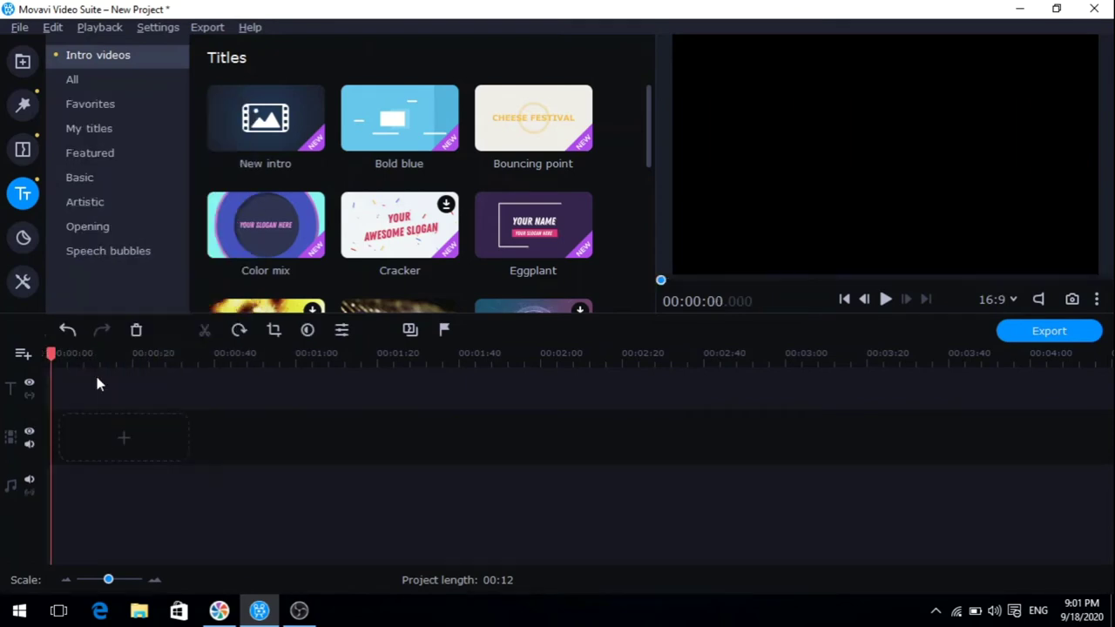
Step: Preview the Bold blue intro, and add the Bouncing point intro to the timeline and play it
{"action": "left_click", "coordinate": [426, 137]}
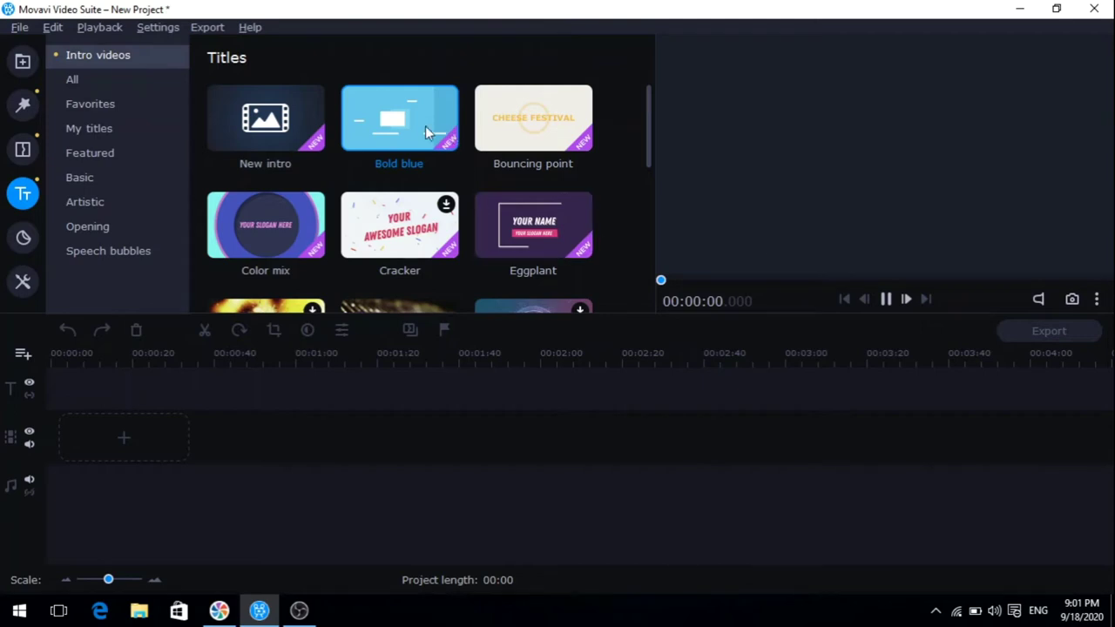
{"action": "double_click", "coordinate": [552, 131]}
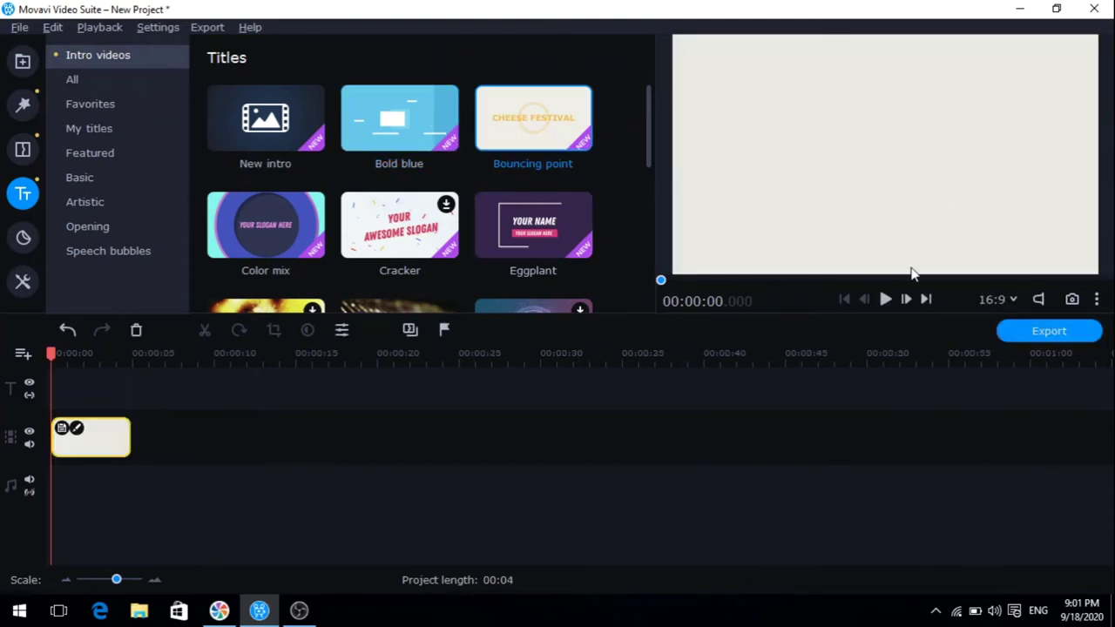
{"action": "left_click", "coordinate": [886, 302]}
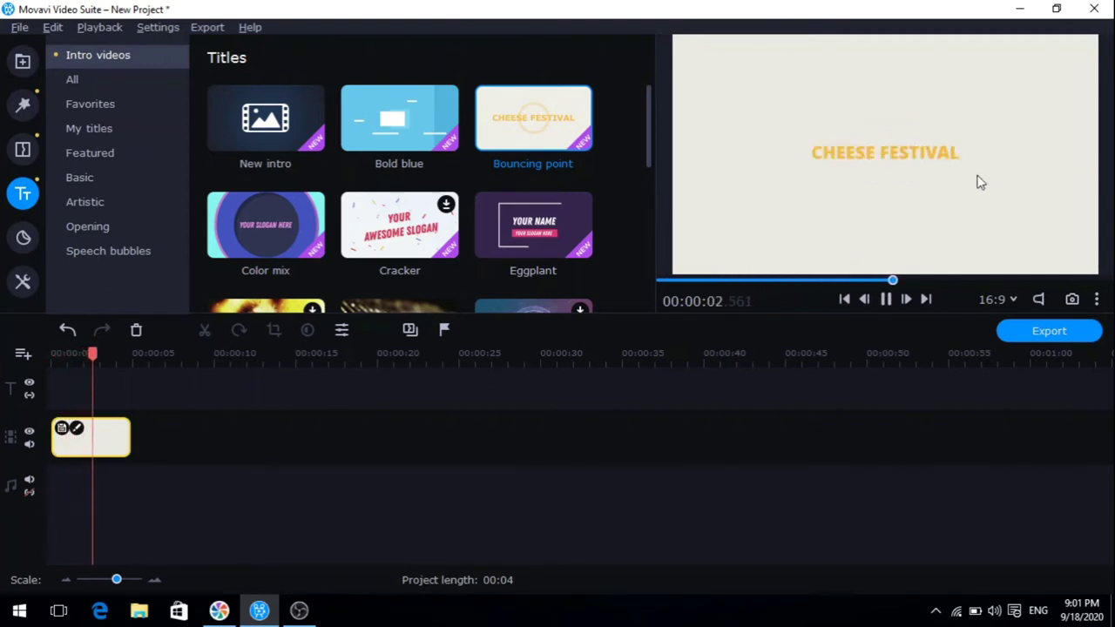
Step: Preview the Eggplant intro from the Intro videos library
{"action": "left_click", "coordinate": [535, 238]}
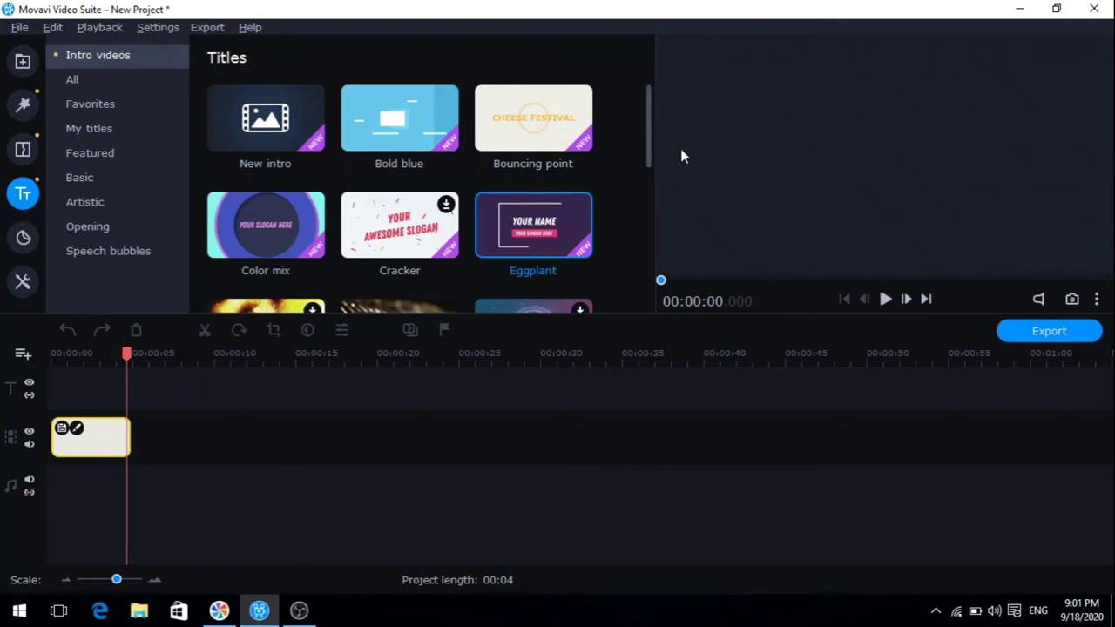
{"action": "left_click", "coordinate": [884, 299]}
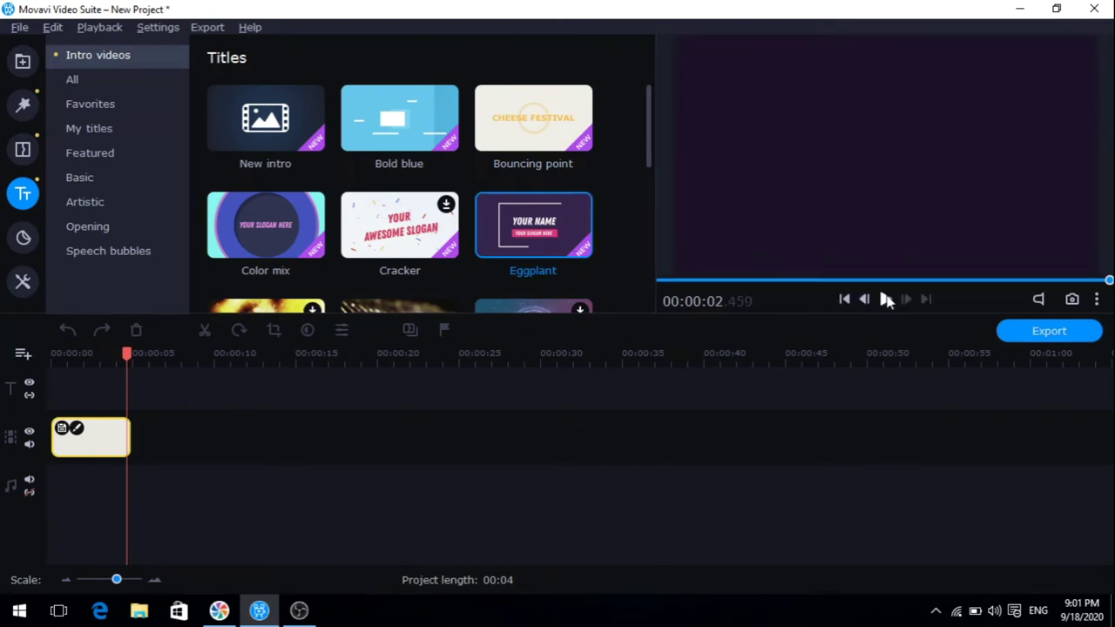
{"action": "left_click", "coordinate": [544, 235]}
{"action": "left_click_drag", "start_coordinate": [533, 224], "coordinate": [483, 187]}
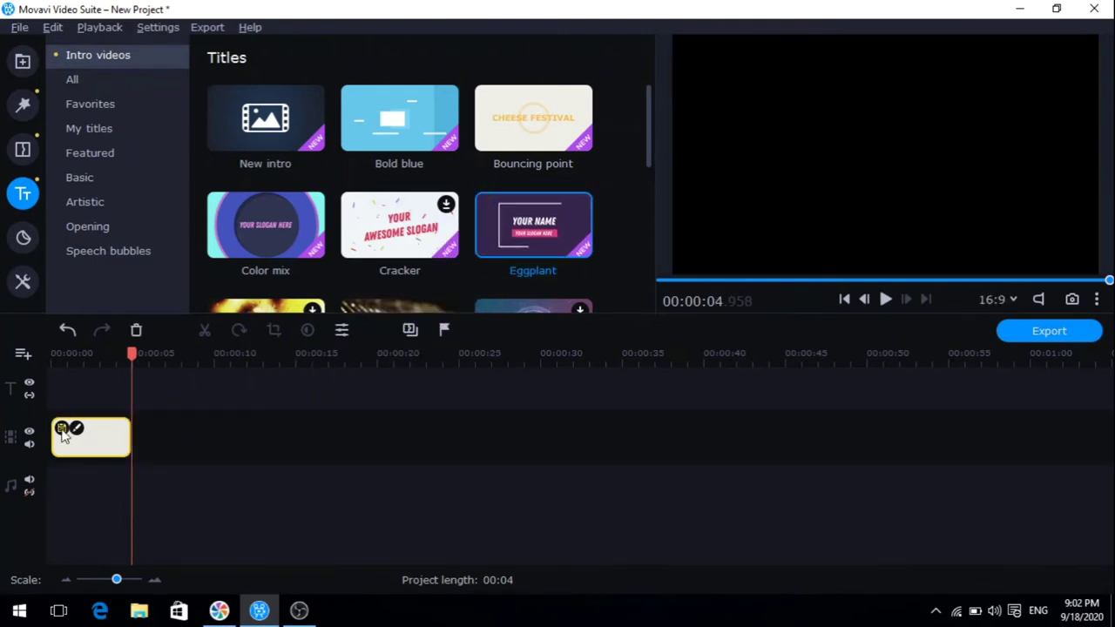
Step: Replace the Bouncing point clip on the timeline with the Eggplant intro and play it back
{"action": "right_click", "coordinate": [90, 436]}
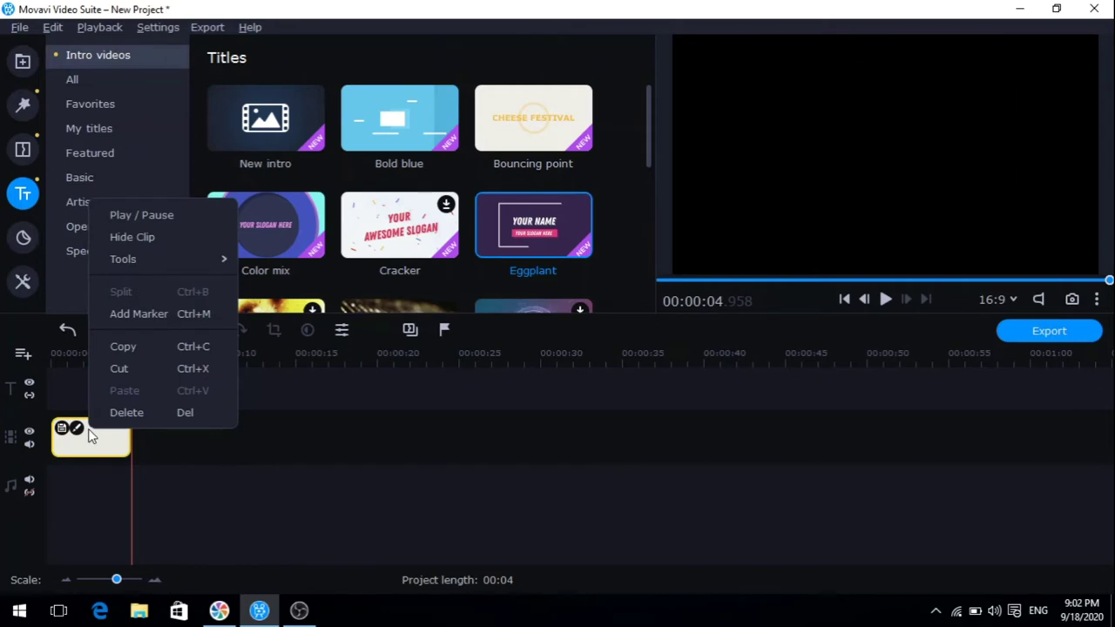
{"action": "left_click", "coordinate": [133, 413]}
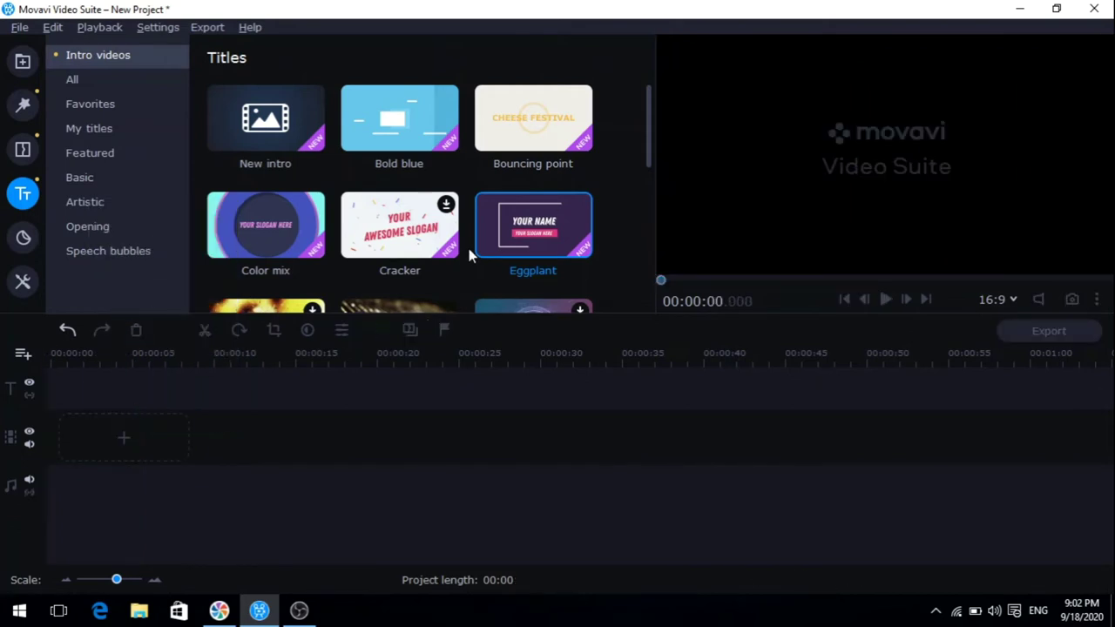
{"action": "left_click_drag", "start_coordinate": [549, 227], "coordinate": [54, 417]}
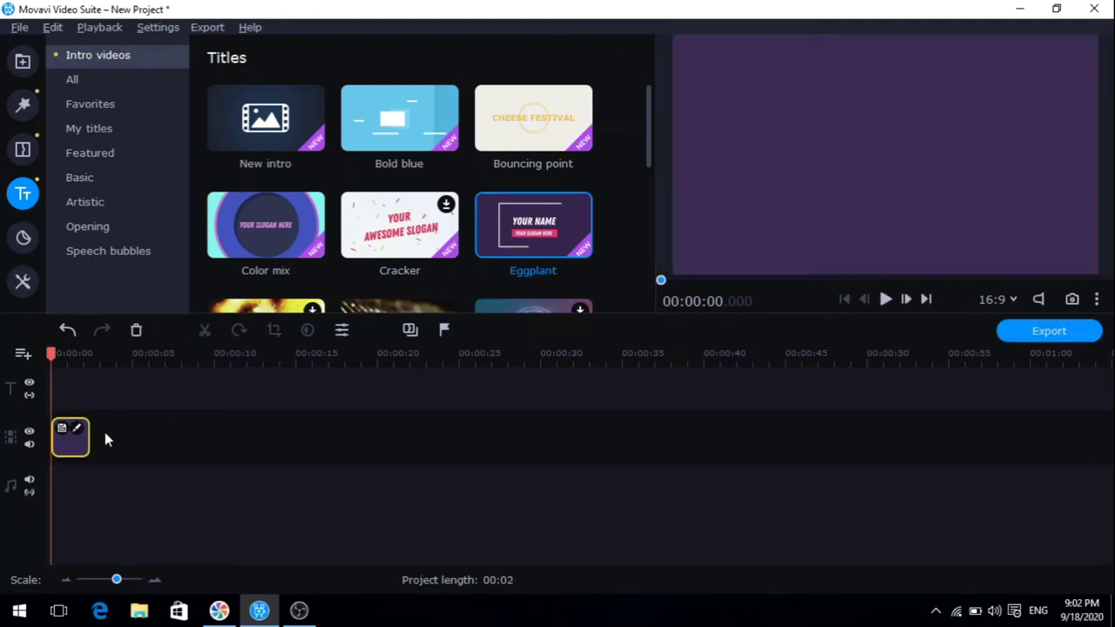
{"action": "left_click_drag", "start_coordinate": [118, 580], "coordinate": [125, 580]}
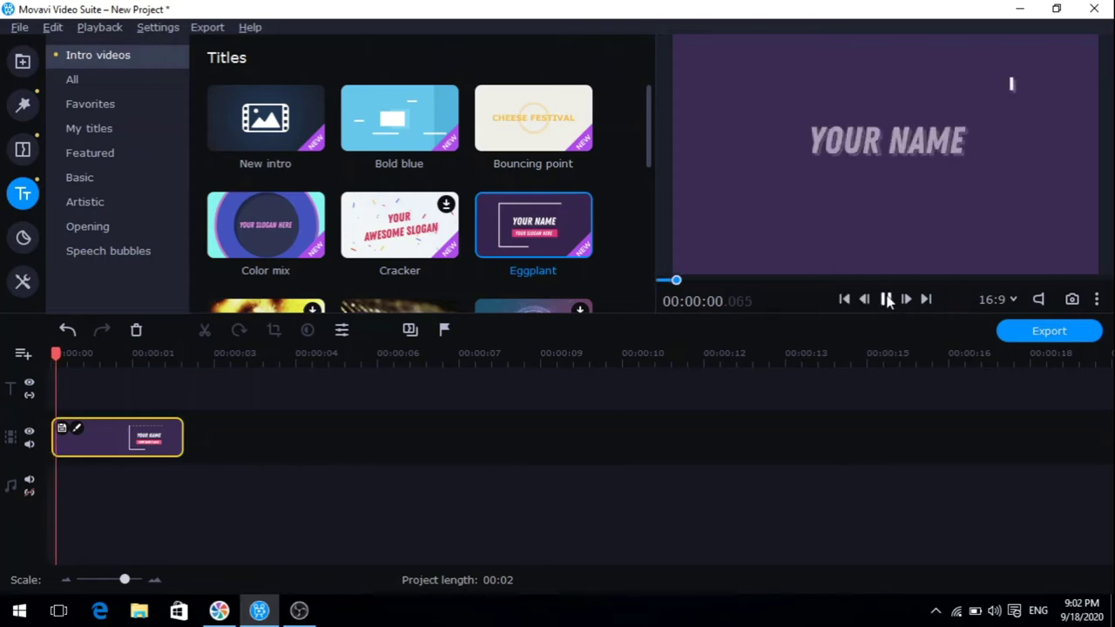
{"action": "left_click", "coordinate": [886, 299]}
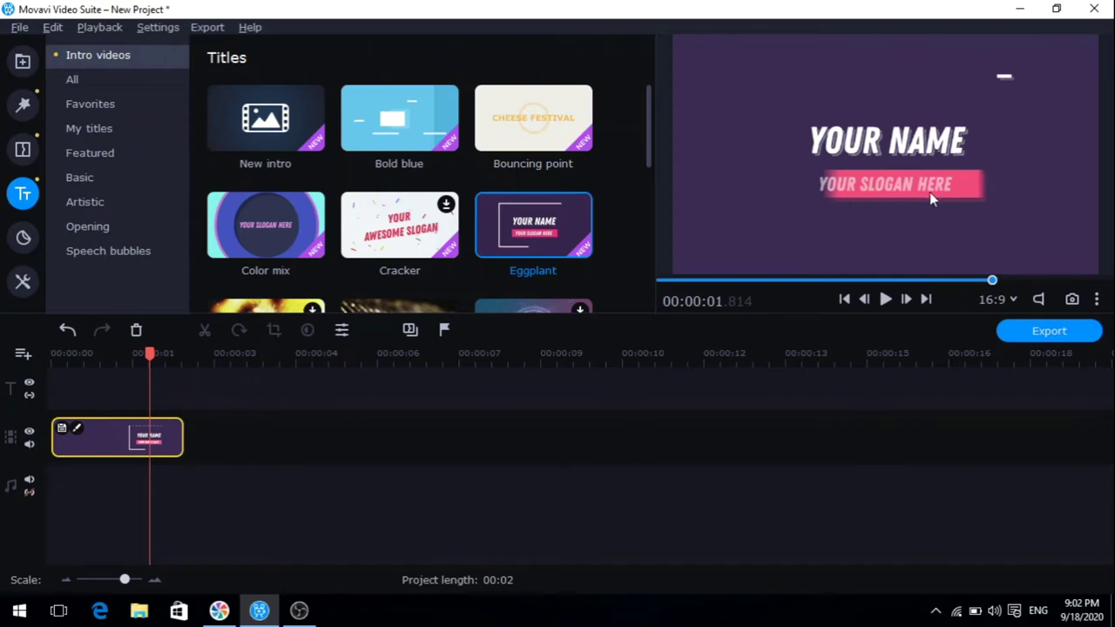
Step: Open the Eggplant intro's component clips for editing and open the settings of its YOUR NAME title
{"action": "left_click", "coordinate": [77, 427]}
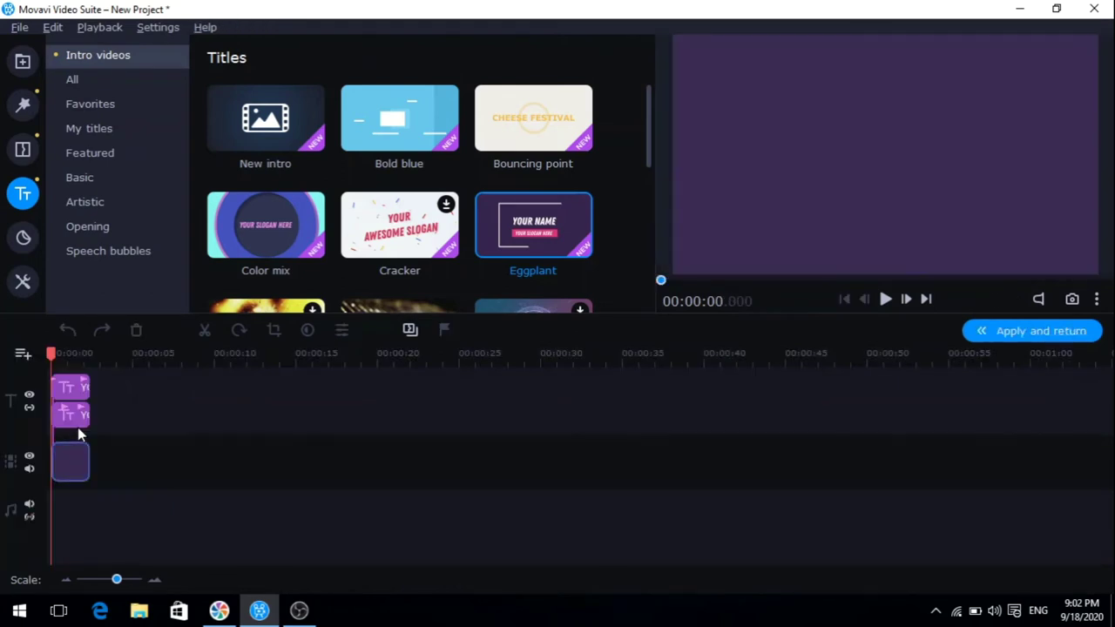
{"action": "left_click", "coordinate": [74, 392]}
{"action": "double_click", "coordinate": [72, 391]}
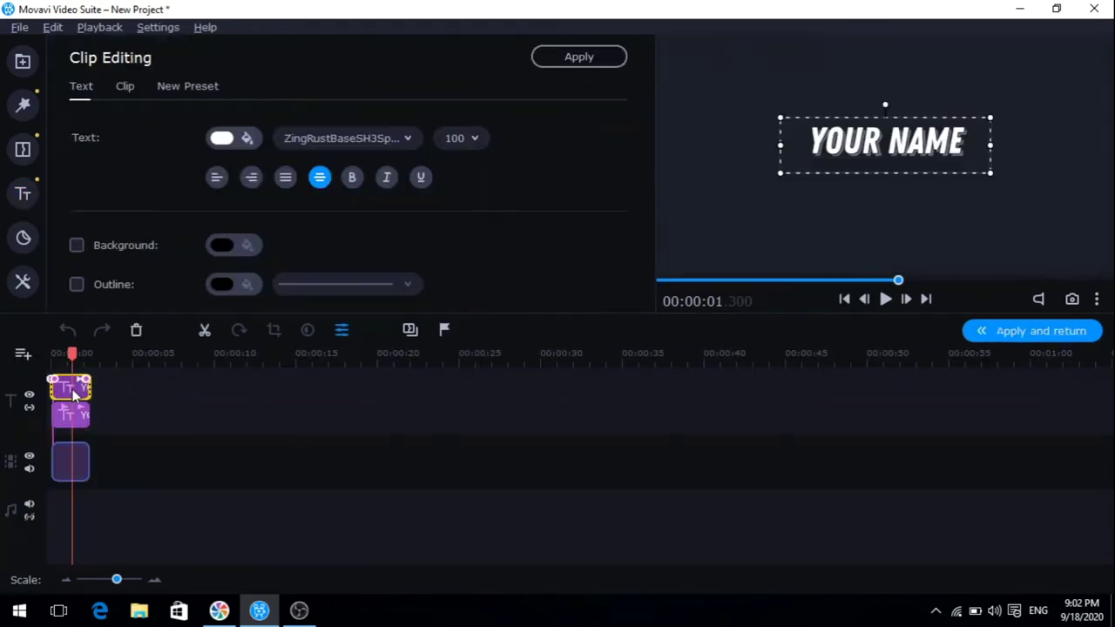
Step: Replace the YOUR NAME text with the channel name and resize its text box within the frame
{"action": "double_click", "coordinate": [967, 139]}
{"action": "key", "text": "BackSpace"}
{"action": "key", "text": "BackSpace"}
{"action": "key", "text": "BackSpace"}
{"action": "key", "text": "BackSpace"}
{"action": "key", "text": "BackSpace"}
{"action": "key", "text": "BackSpace"}
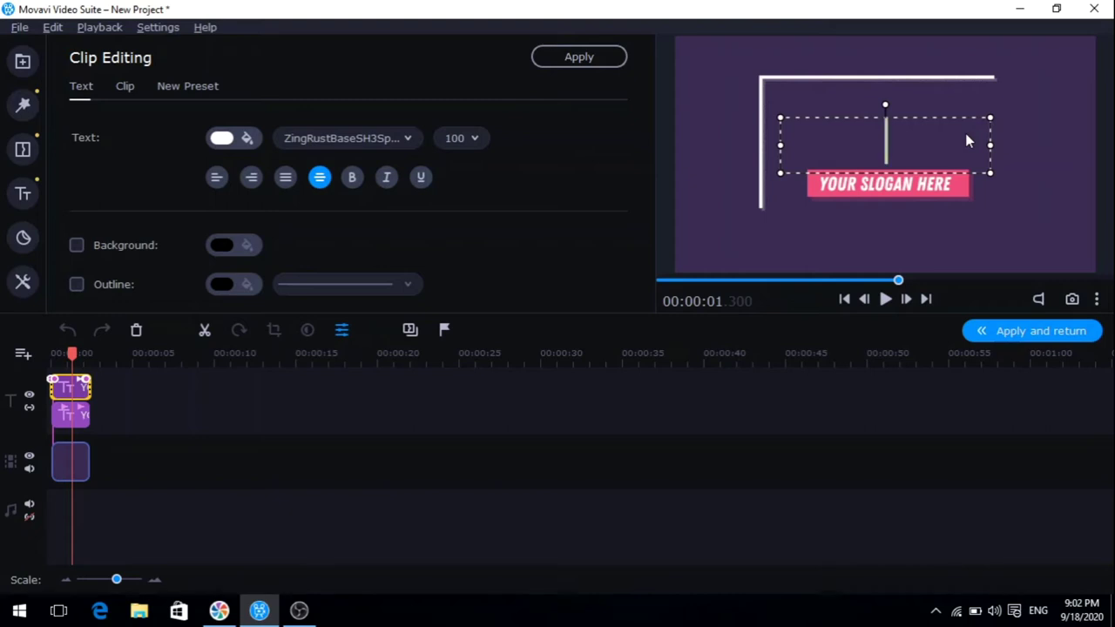
{"action": "type", "text": "DIGITAL VEDANSH"}
{"action": "left_click_drag", "start_coordinate": [990, 171], "coordinate": [947, 143]}
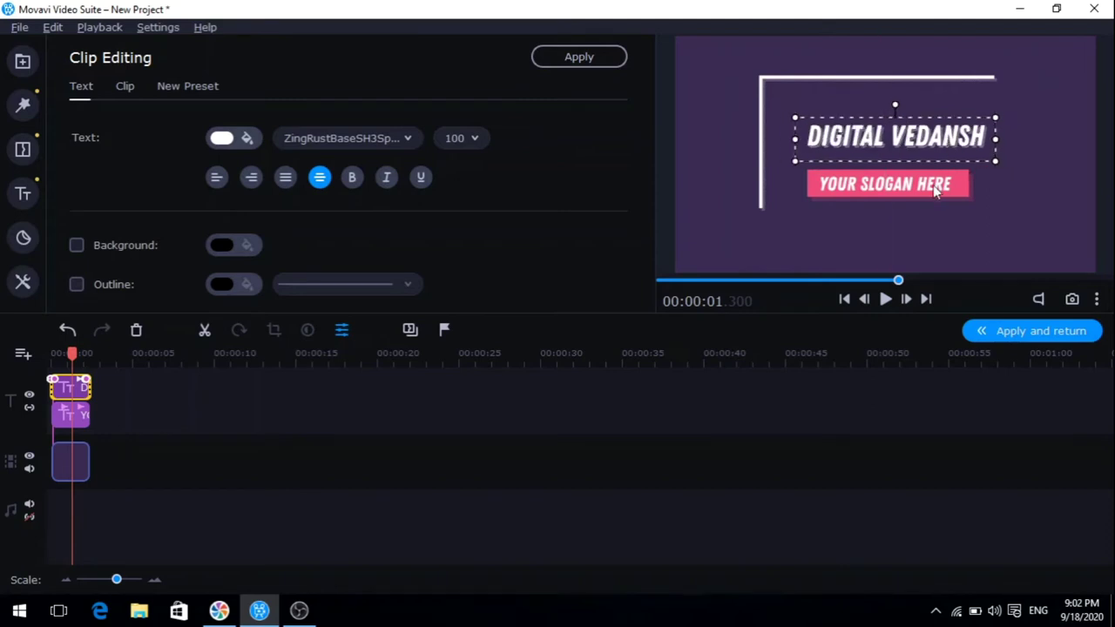
Step: Replace the YOUR SLOGAN HERE text with TECH SUPPORT
{"action": "left_click", "coordinate": [85, 417]}
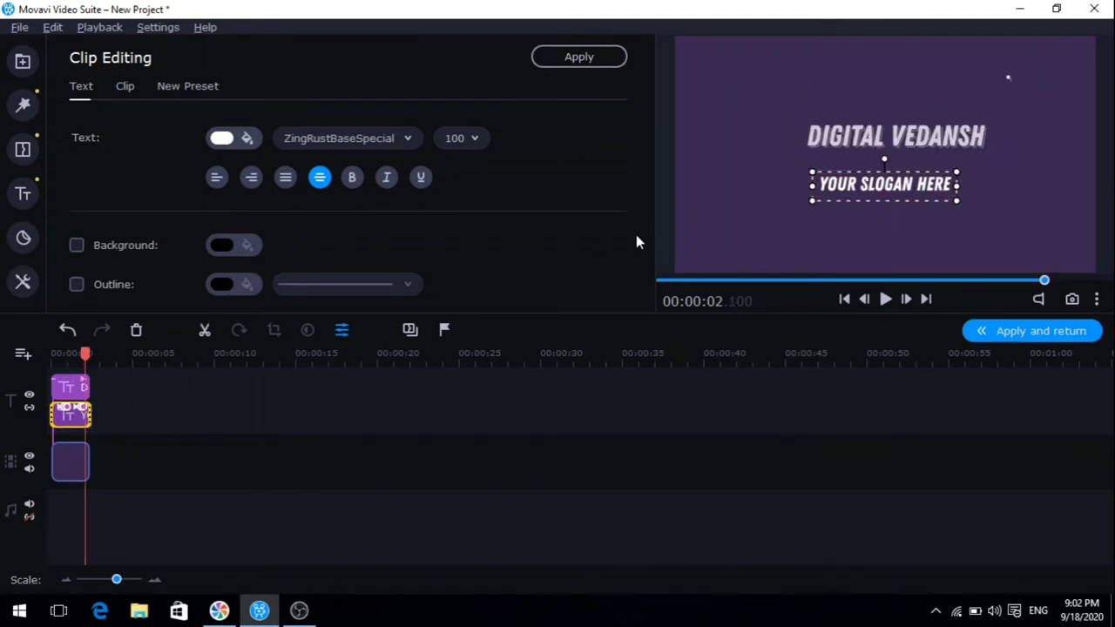
{"action": "double_click", "coordinate": [948, 185]}
{"action": "key", "text": "BackSpace"}
{"action": "key", "text": "BackSpace"}
{"action": "key", "text": "BackSpace"}
{"action": "key", "text": "BackSpace"}
{"action": "key", "text": "BackSpace"}
{"action": "key", "text": "BackSpace"}
{"action": "key", "text": "BackSpace"}
{"action": "key", "text": "BackSpace"}
{"action": "key", "text": "BackSpace"}
{"action": "key", "text": "BackSpace"}
{"action": "key", "text": "BackSpace"}
{"action": "key", "text": "BackSpace"}
{"action": "key", "text": "BackSpace"}
{"action": "type", "text": "TECH SUPPORT"}
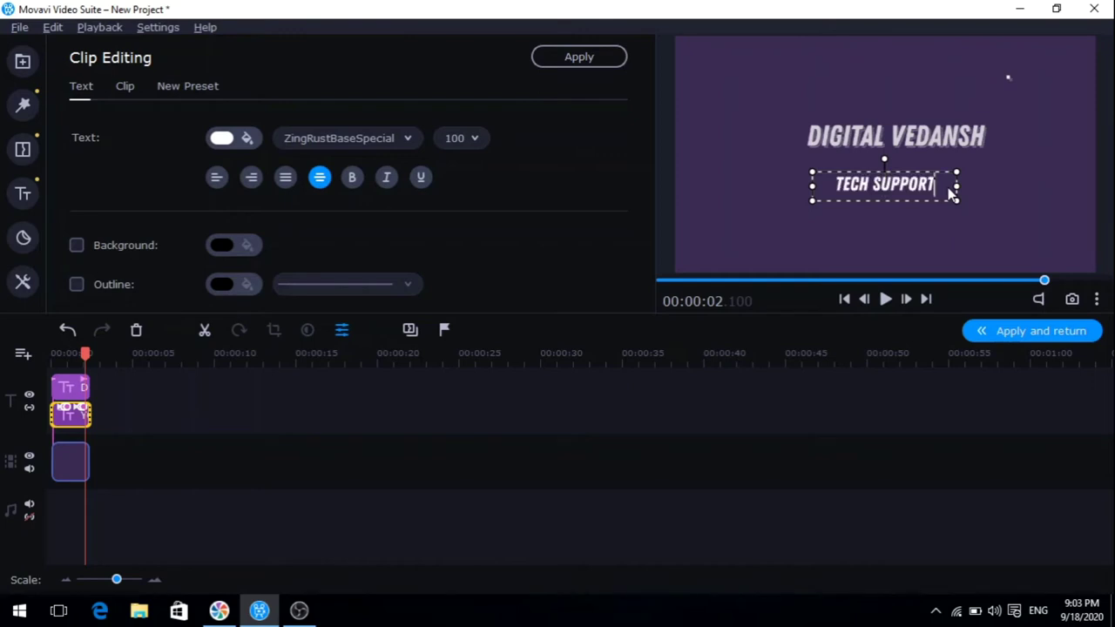
Step: Set the TECH SUPPORT text's color to red #ff0000 and its font to Nautilus Pompilius
{"action": "left_click", "coordinate": [243, 142]}
{"action": "left_click", "coordinate": [236, 236]}
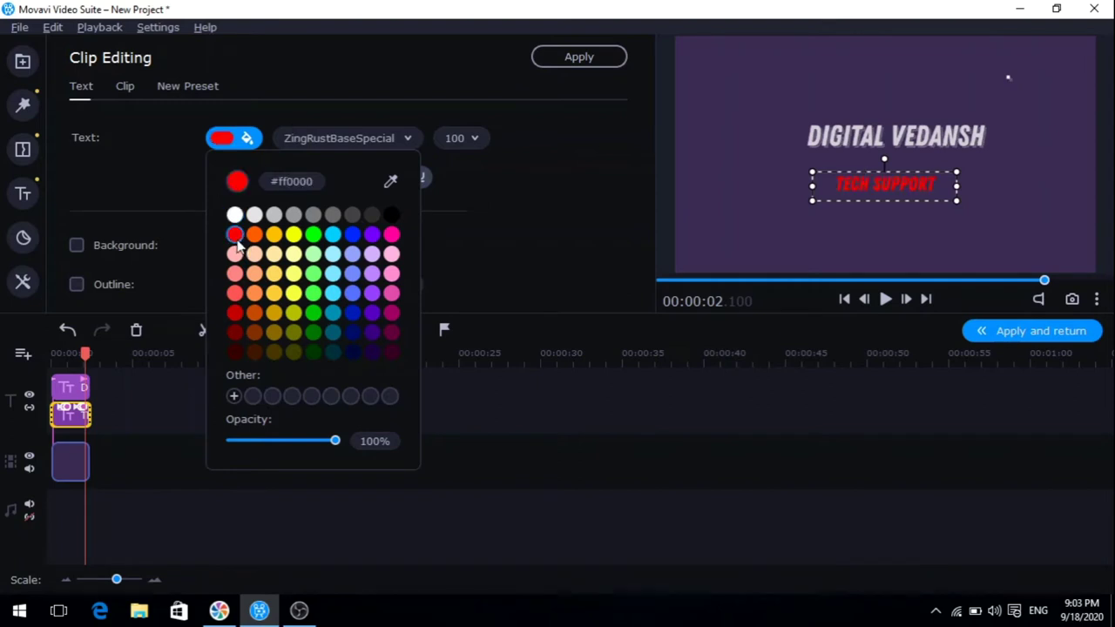
{"action": "left_click", "coordinate": [405, 141]}
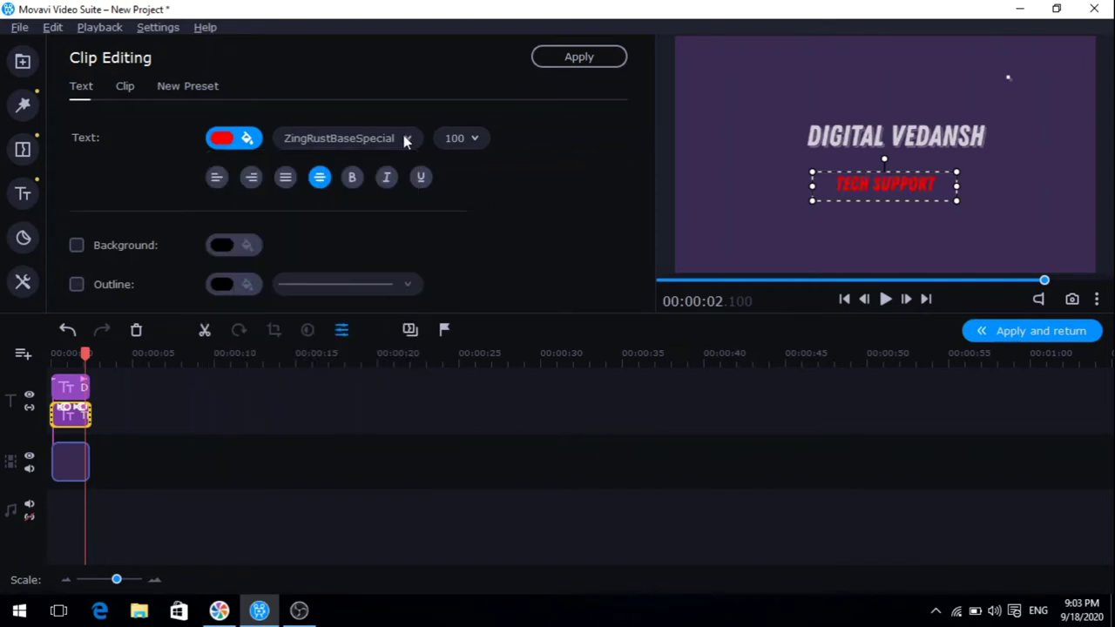
{"action": "left_click", "coordinate": [405, 142]}
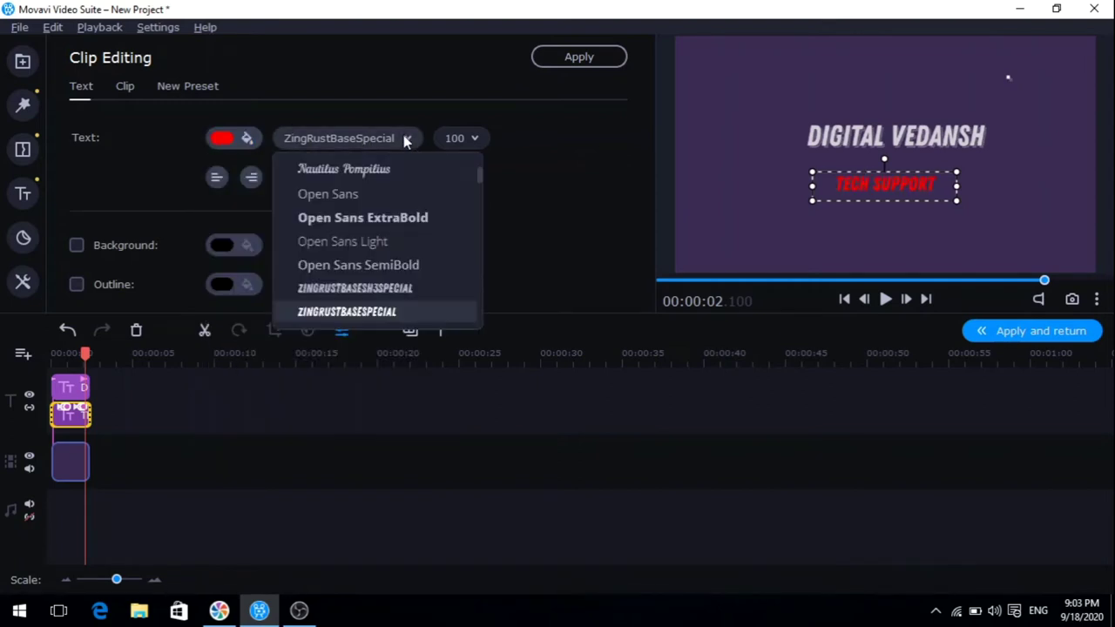
{"action": "left_click", "coordinate": [373, 170]}
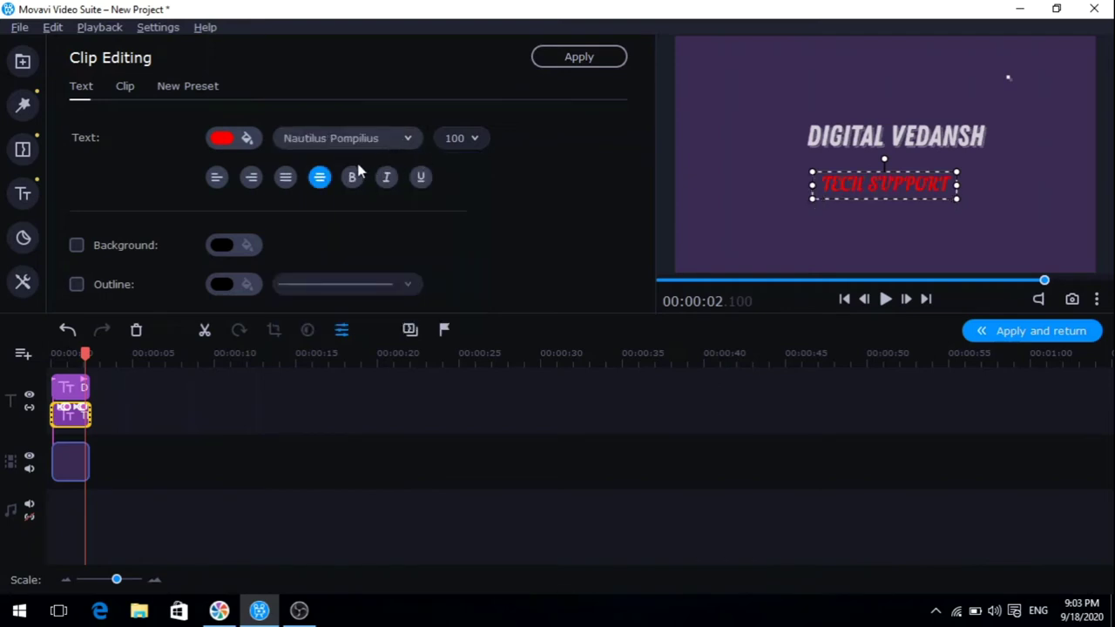
Step: Check the available font sizes and enable a black background behind the TECH SUPPORT text
{"action": "left_click", "coordinate": [463, 139]}
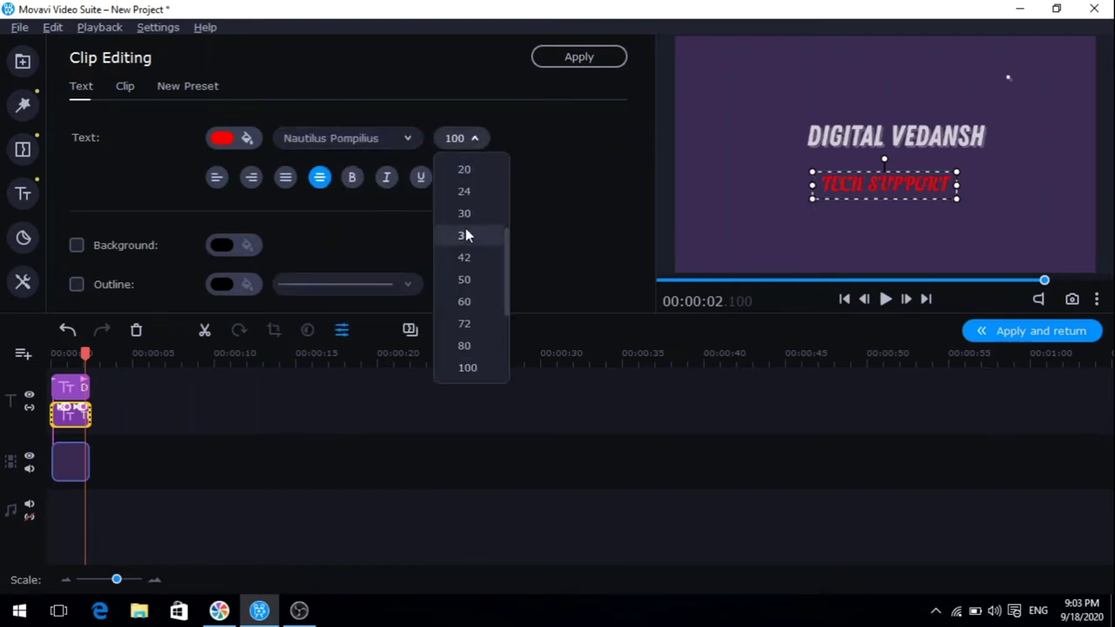
{"action": "left_click", "coordinate": [461, 138]}
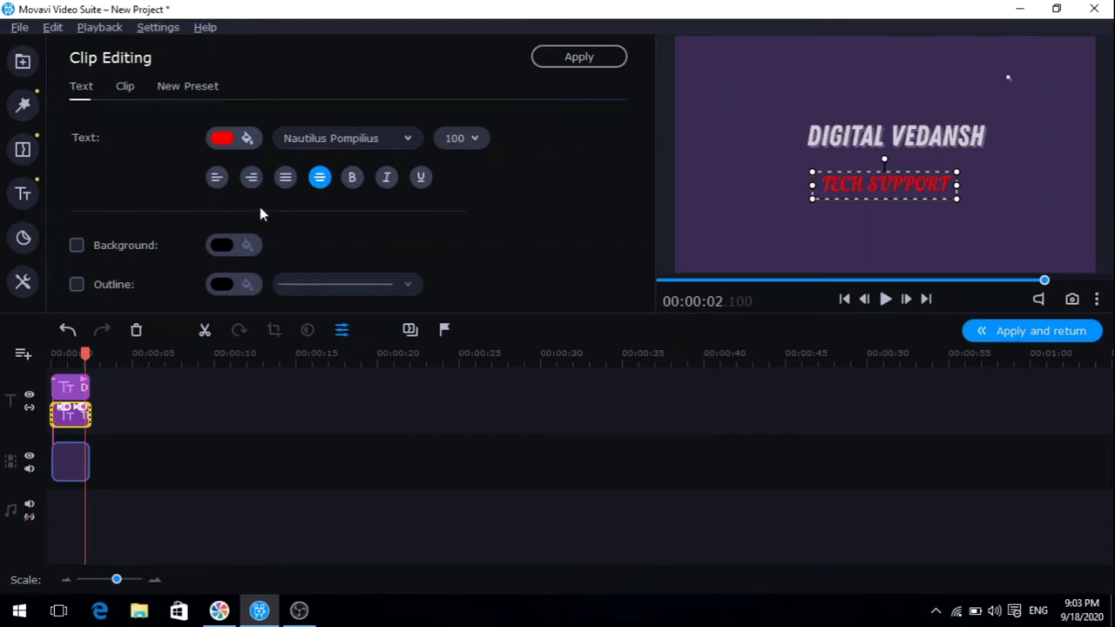
{"action": "left_click", "coordinate": [75, 246]}
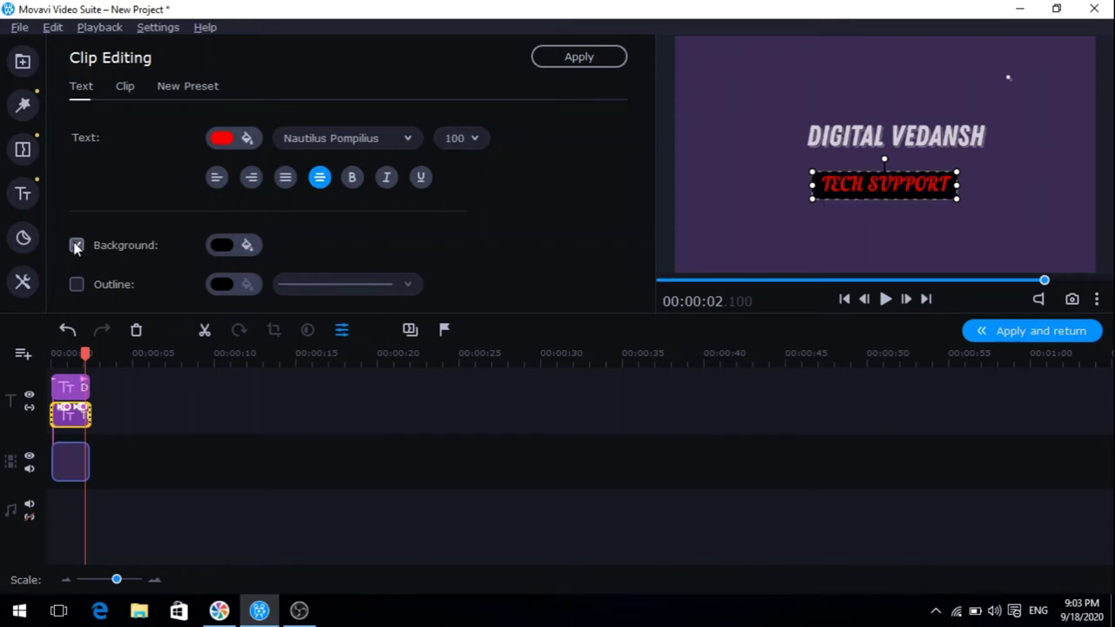
Step: Check the background color choices, remove the background behind the TECH SUPPORT text, and try its outline option
{"action": "left_click", "coordinate": [248, 245]}
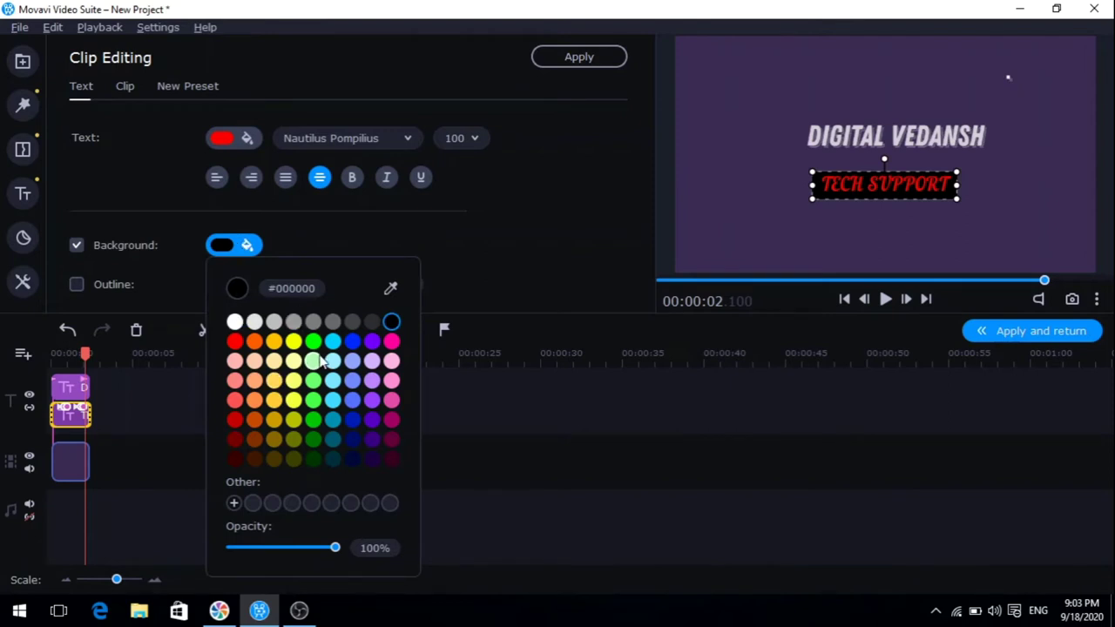
{"action": "left_click", "coordinate": [240, 244]}
{"action": "left_click", "coordinate": [222, 245]}
{"action": "left_click", "coordinate": [75, 244]}
{"action": "left_click", "coordinate": [76, 245]}
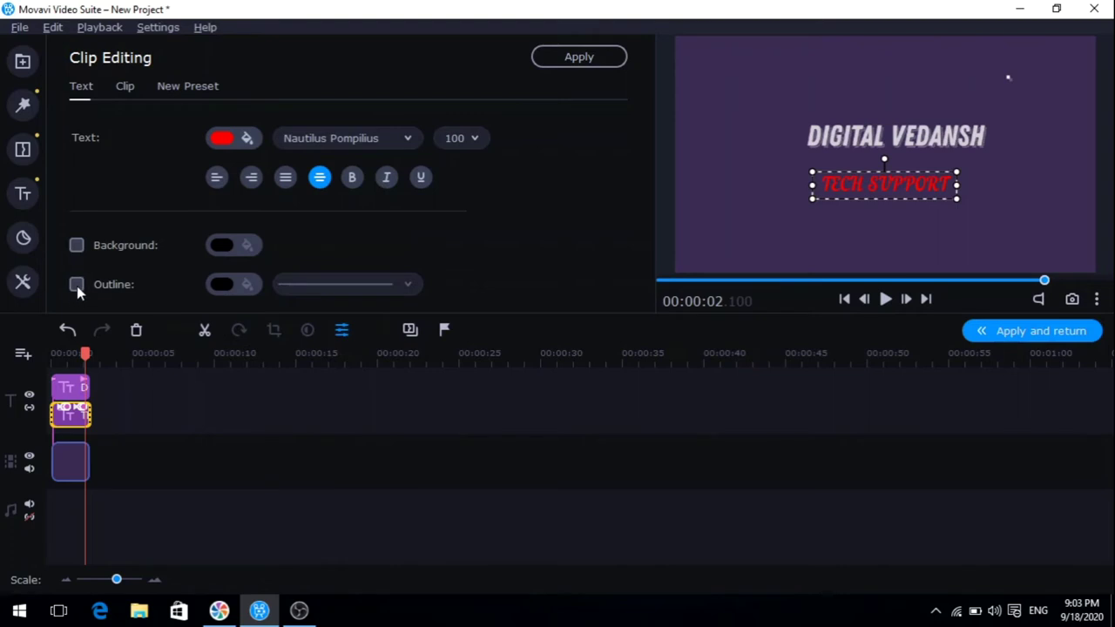
{"action": "left_click", "coordinate": [76, 284]}
{"action": "left_click", "coordinate": [76, 285]}
Step: Apply the intro's text edits, return to the main project timeline, and play the customized Eggplant intro
{"action": "left_click", "coordinate": [579, 57]}
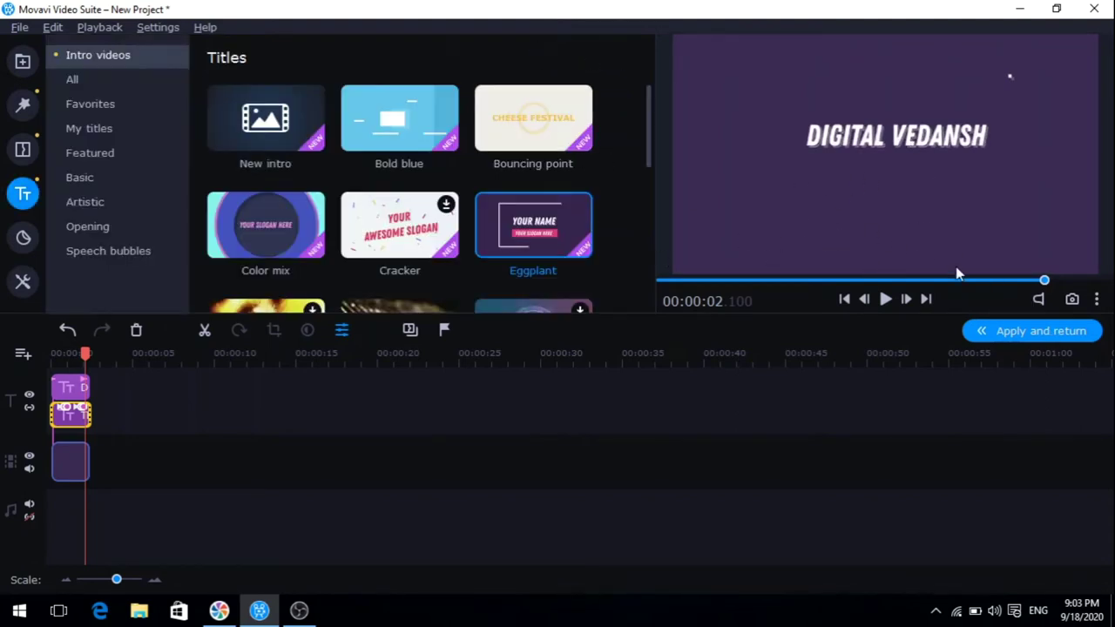
{"action": "left_click", "coordinate": [1025, 334]}
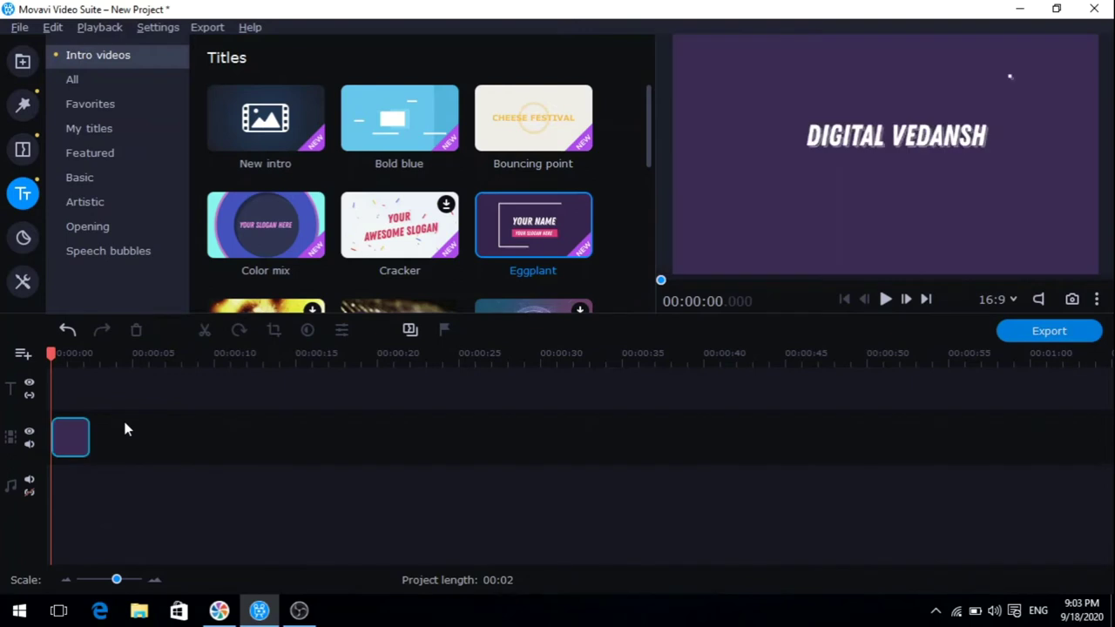
{"action": "mouse_move", "coordinate": [81, 424]}
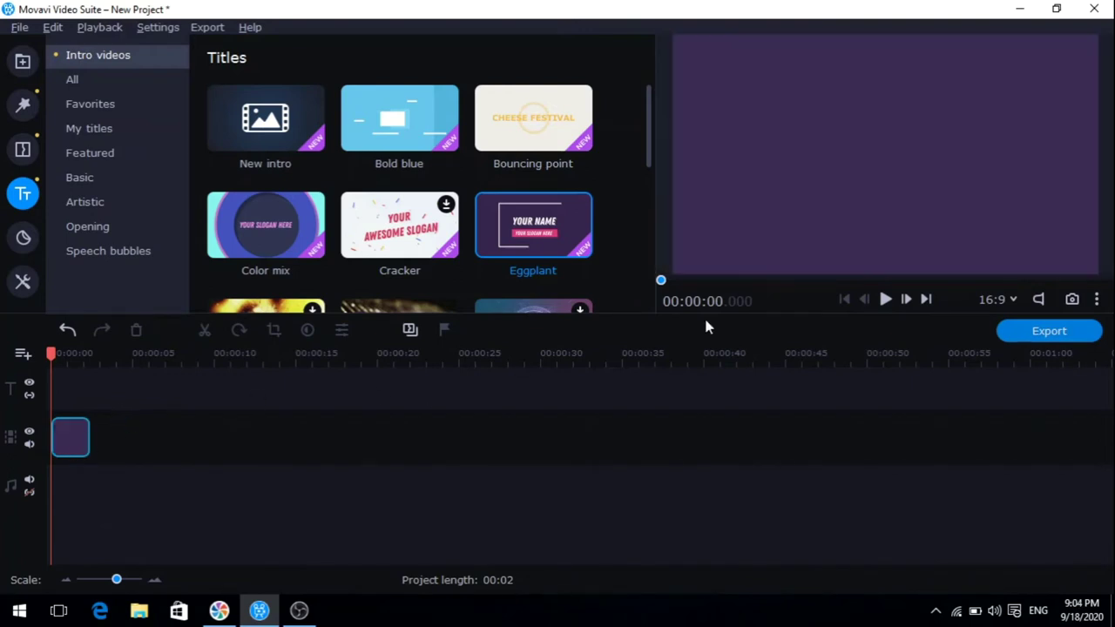
{"action": "left_click", "coordinate": [885, 299]}
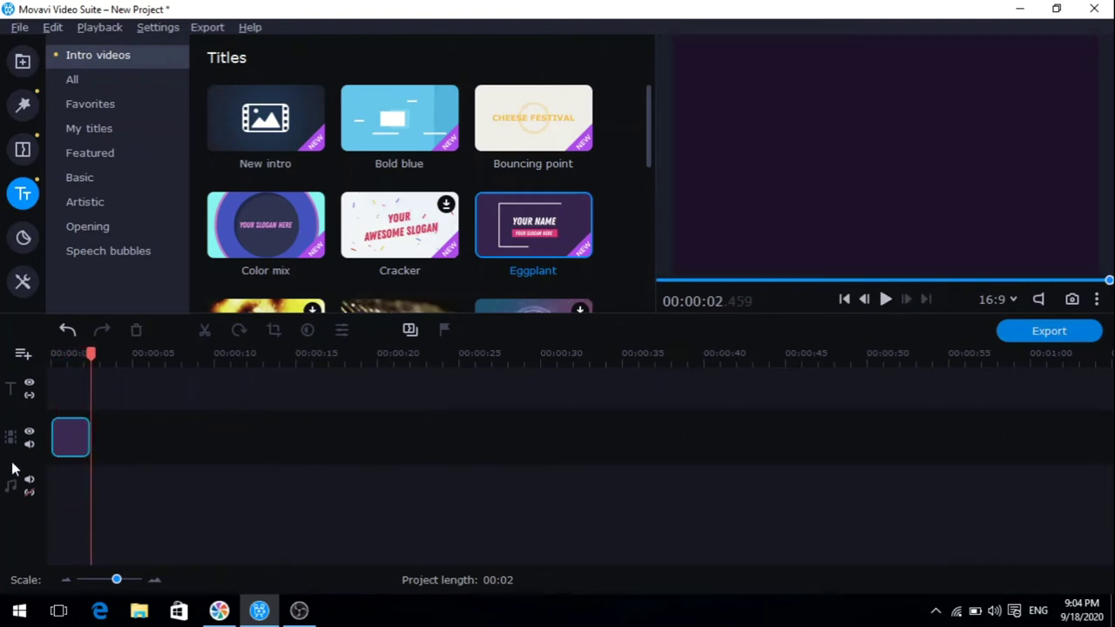
{"action": "left_click", "coordinate": [68, 441]}
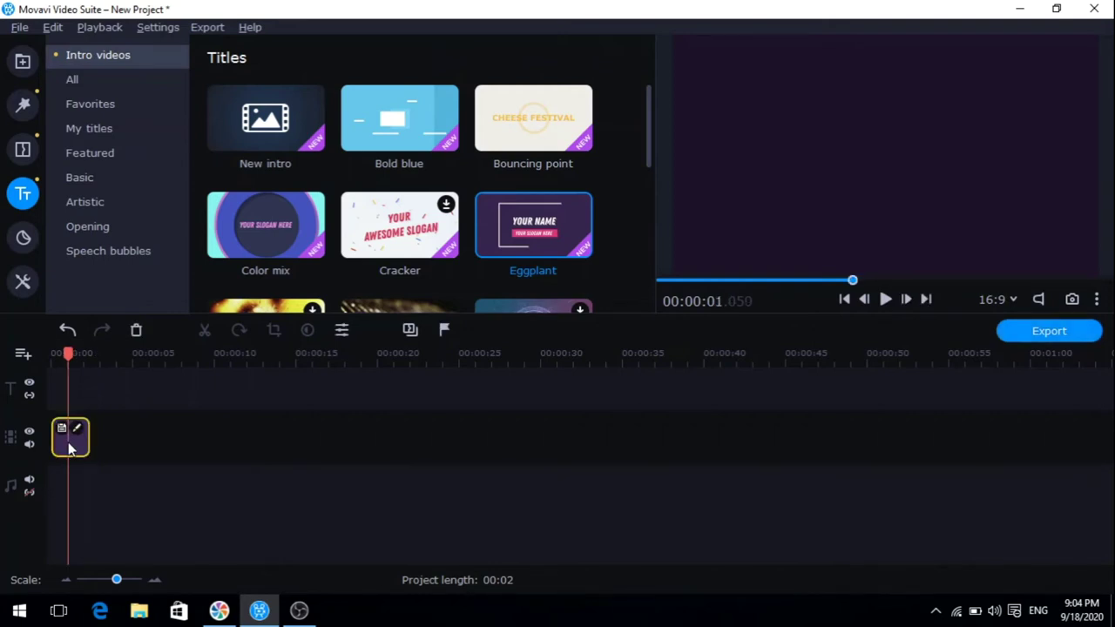
{"action": "right_click", "coordinate": [70, 447]}
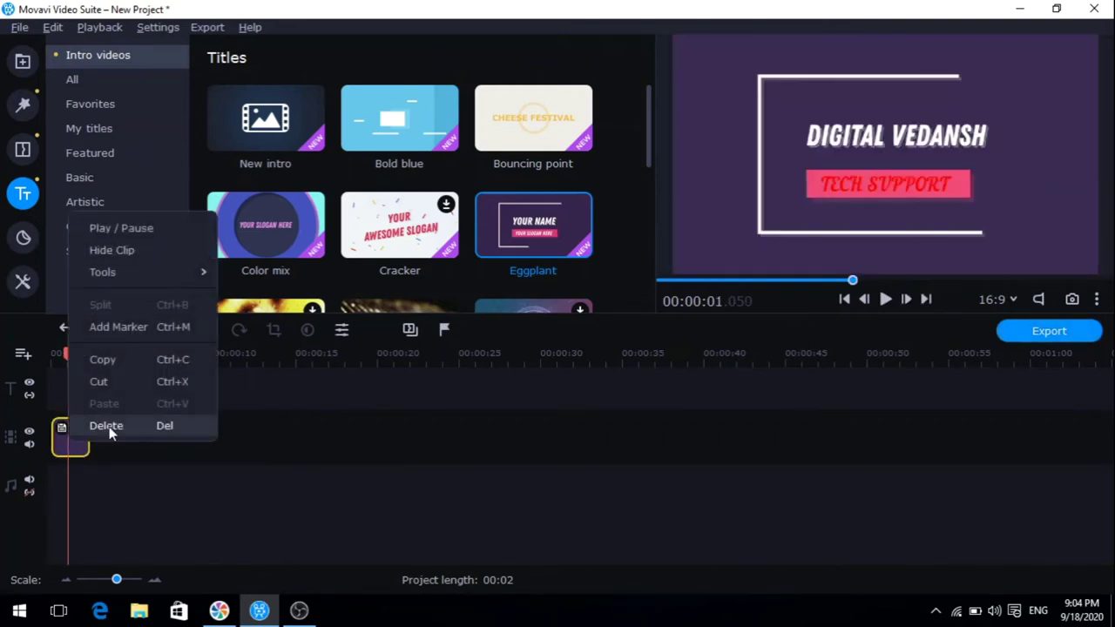
{"action": "left_click", "coordinate": [107, 425]}
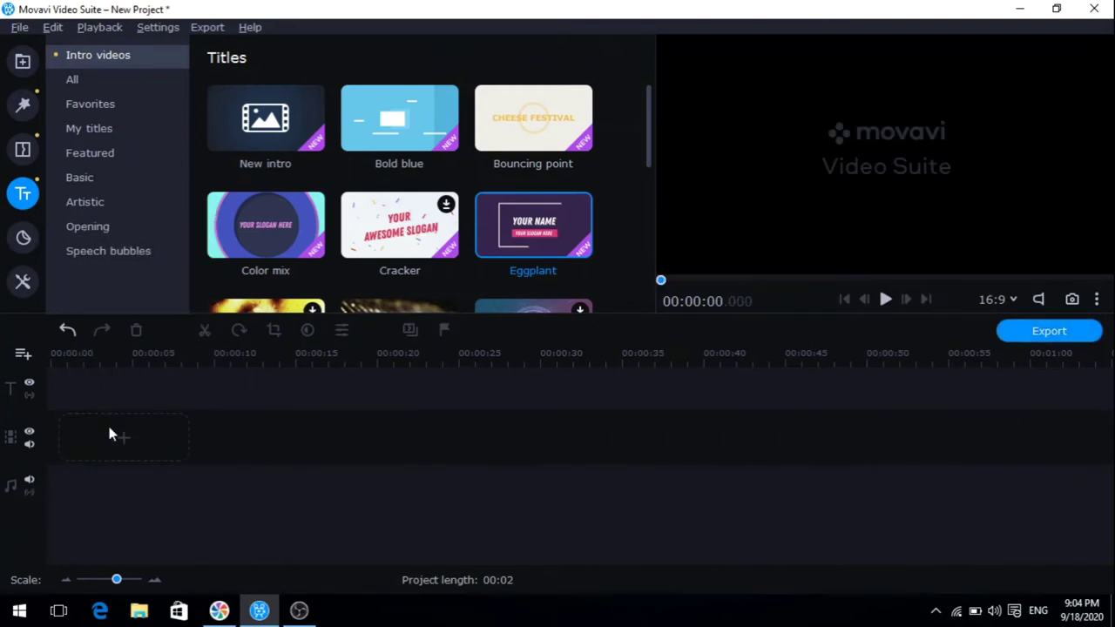
{"action": "left_click", "coordinate": [23, 62]}
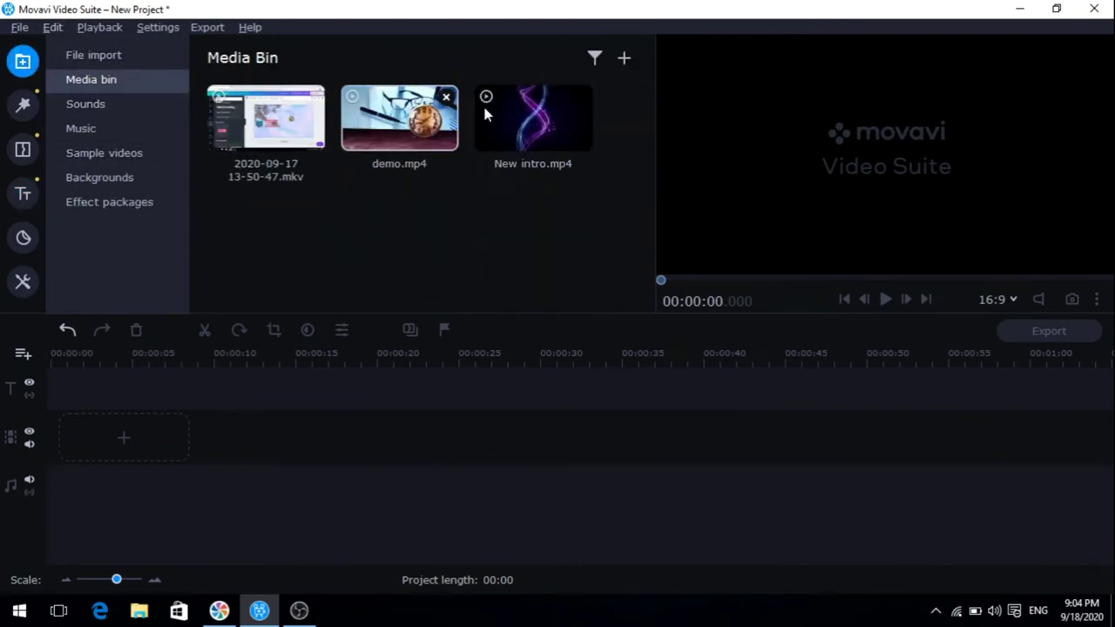
{"action": "left_click_drag", "start_coordinate": [266, 118], "coordinate": [113, 440]}
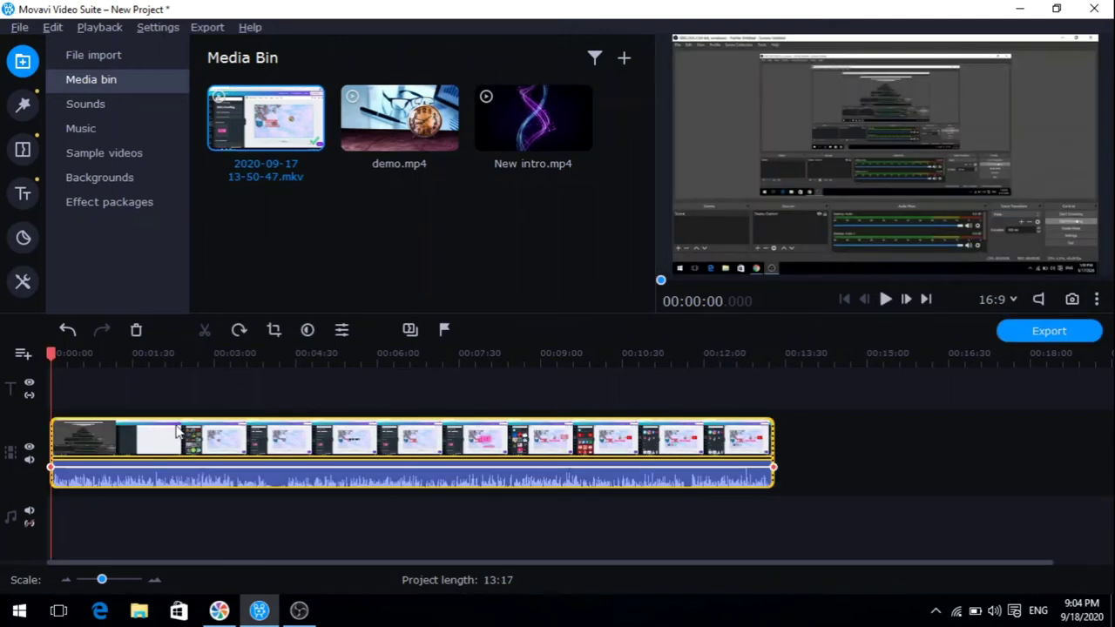
Step: Browse the All, Artistic and Opening title collections, previewing the 3D placard, Clean circle and Lower third titles
{"action": "left_click", "coordinate": [22, 193]}
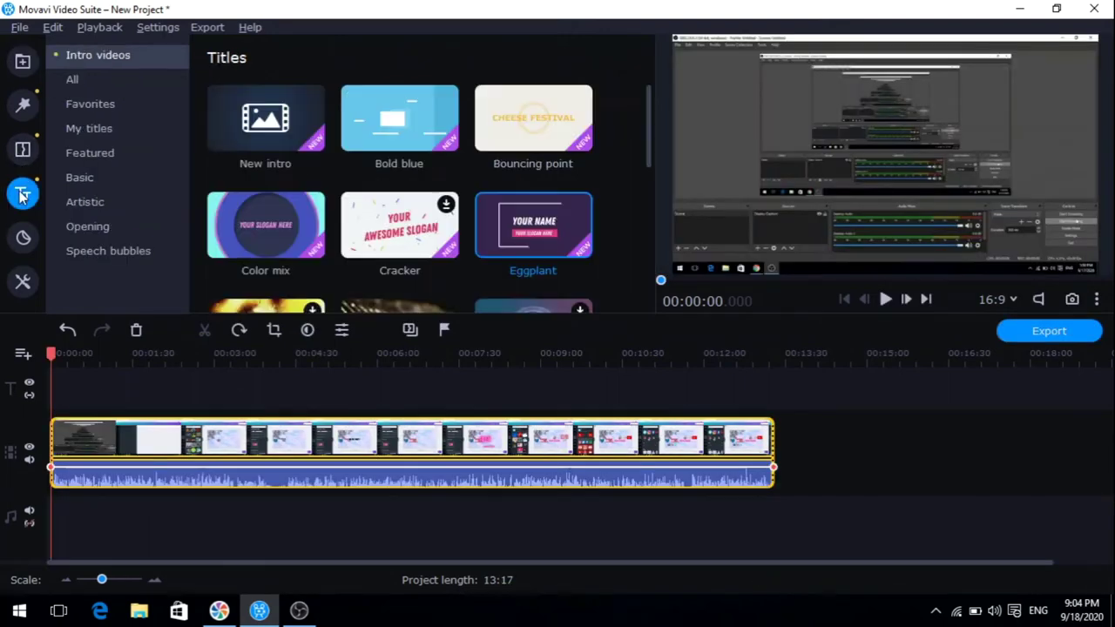
{"action": "left_click", "coordinate": [118, 87]}
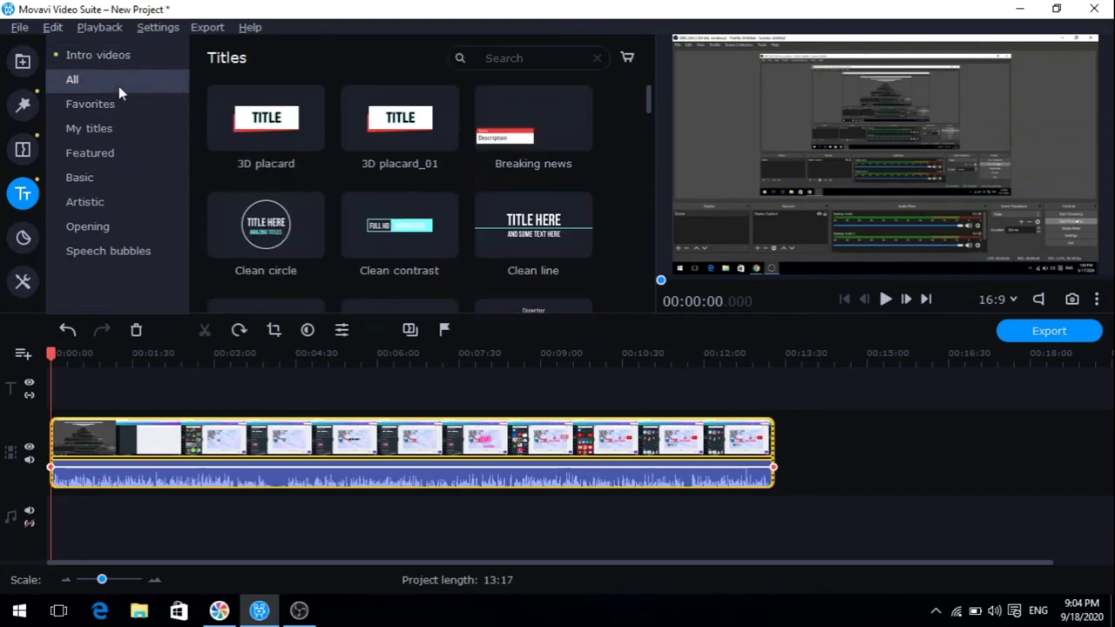
{"action": "left_click", "coordinate": [284, 143]}
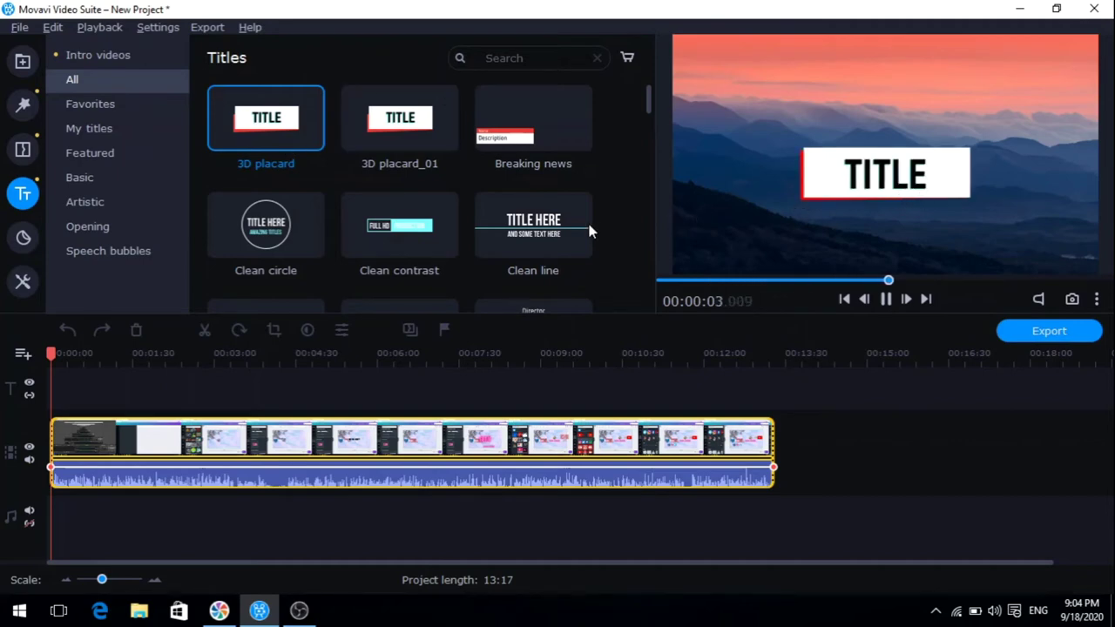
{"action": "left_click", "coordinate": [267, 236]}
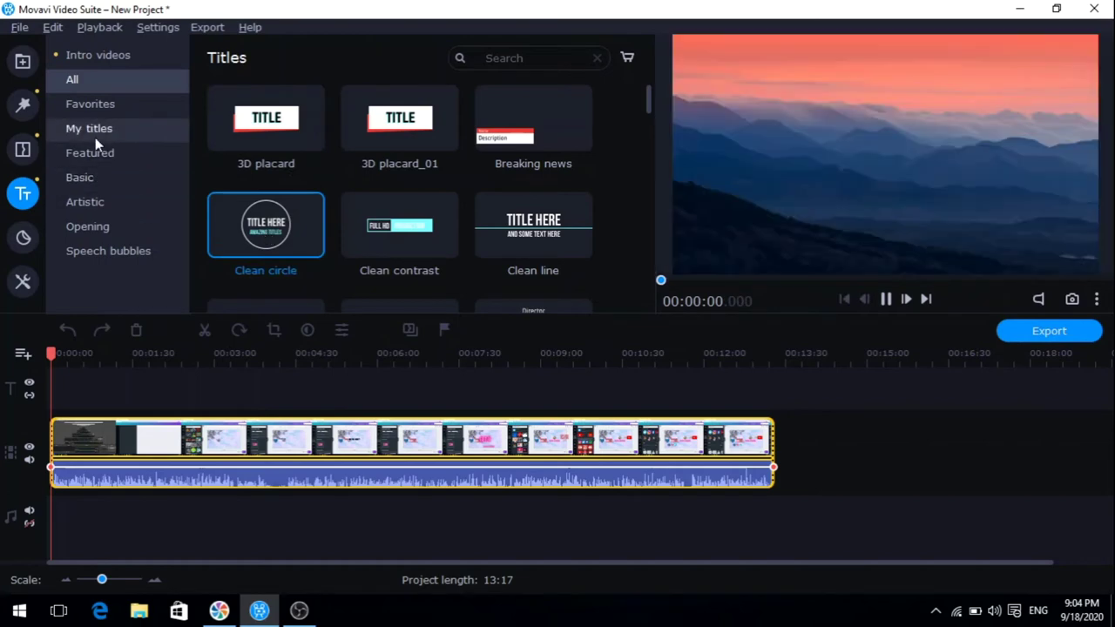
{"action": "left_click", "coordinate": [80, 202]}
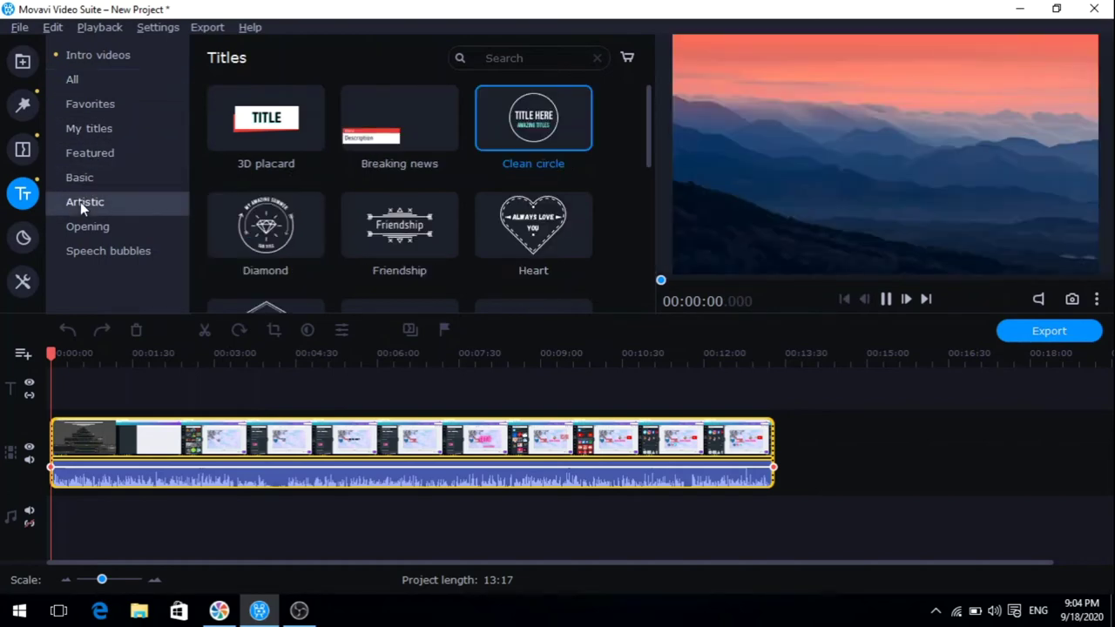
{"action": "left_click", "coordinate": [94, 223]}
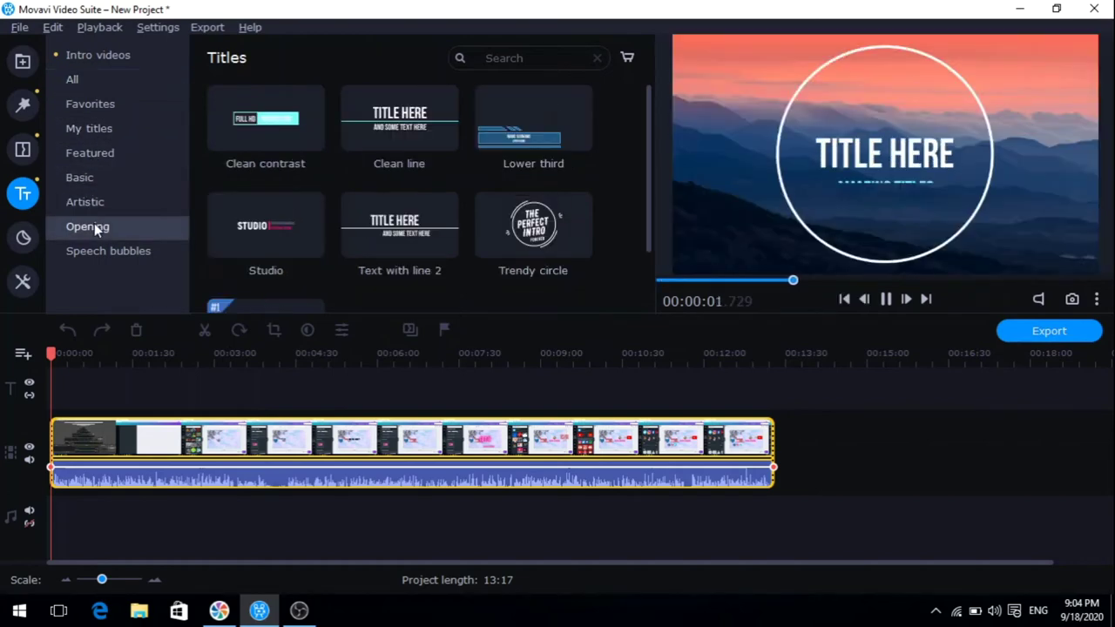
{"action": "left_click", "coordinate": [491, 136]}
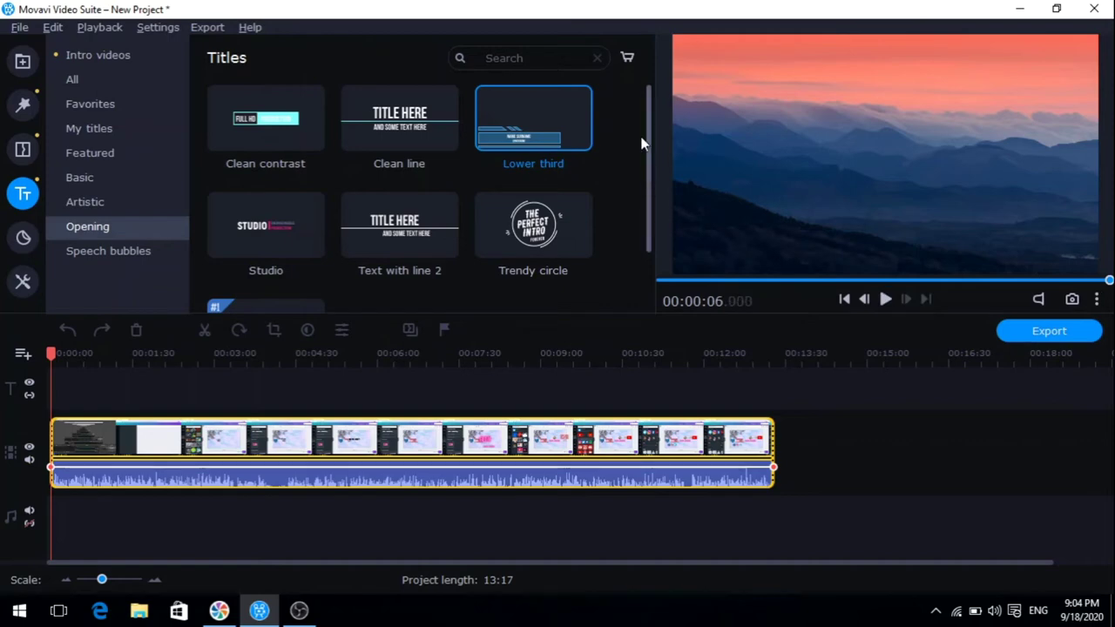
Step: Add the 3D placard title to the title track, lengthen its clip to about 16 seconds and start it at about 25 seconds
{"action": "left_click", "coordinate": [97, 81]}
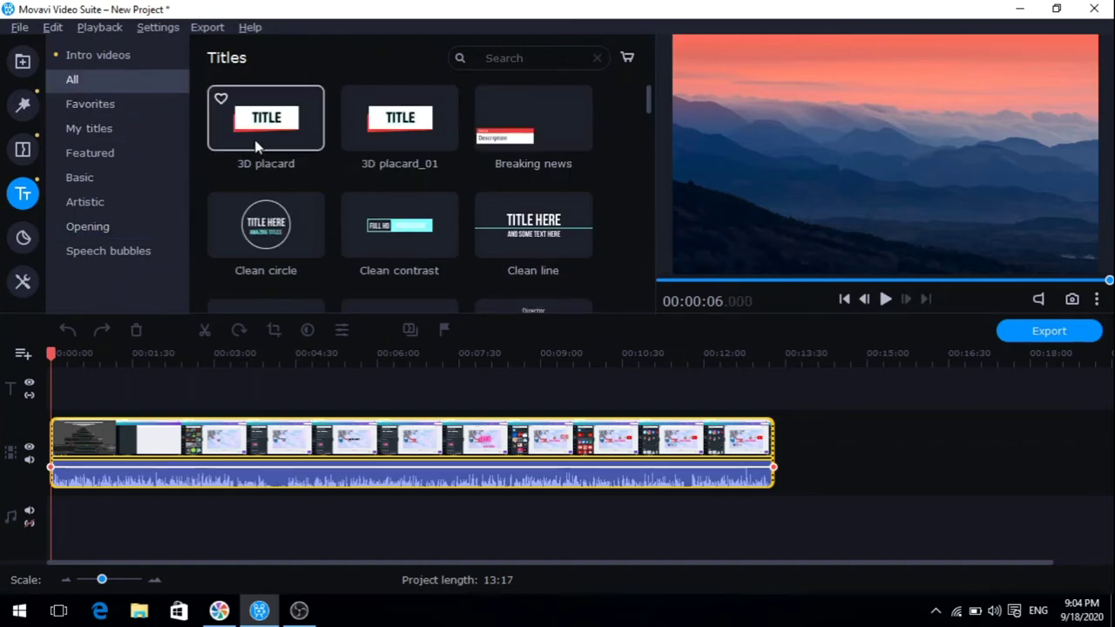
{"action": "left_click_drag", "start_coordinate": [263, 132], "coordinate": [52, 388]}
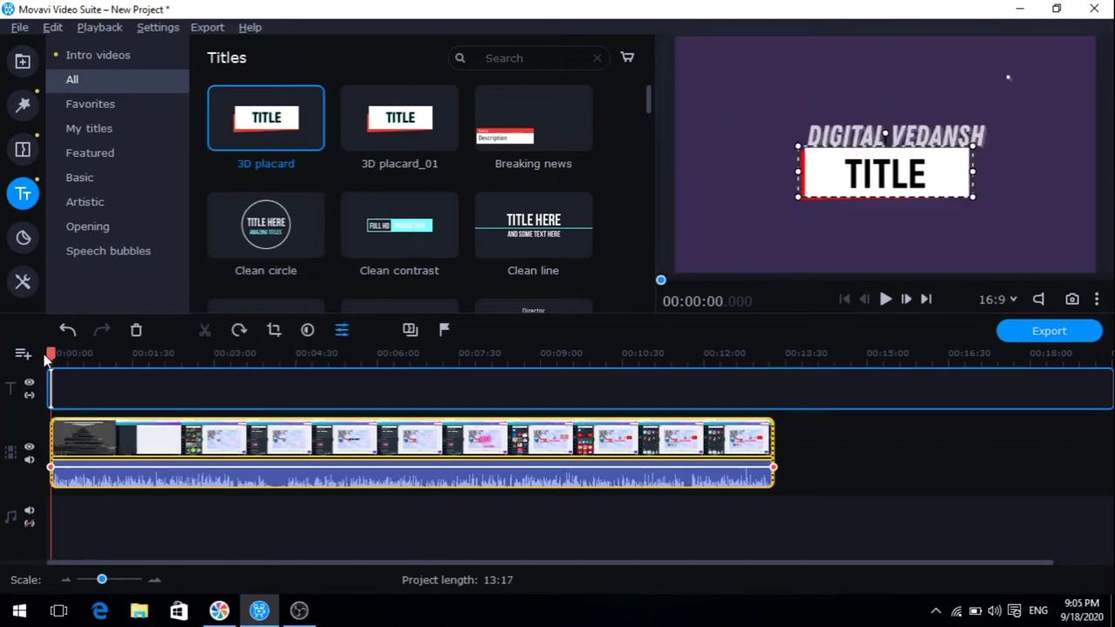
{"action": "double_click", "coordinate": [54, 390]}
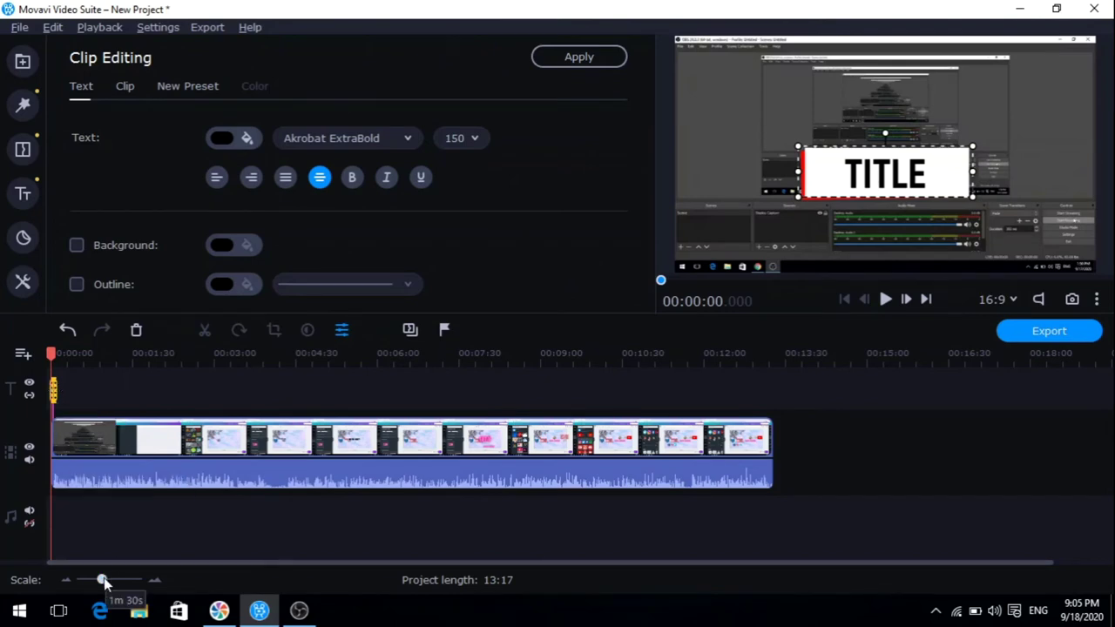
{"action": "left_click_drag", "start_coordinate": [104, 581], "coordinate": [110, 580]}
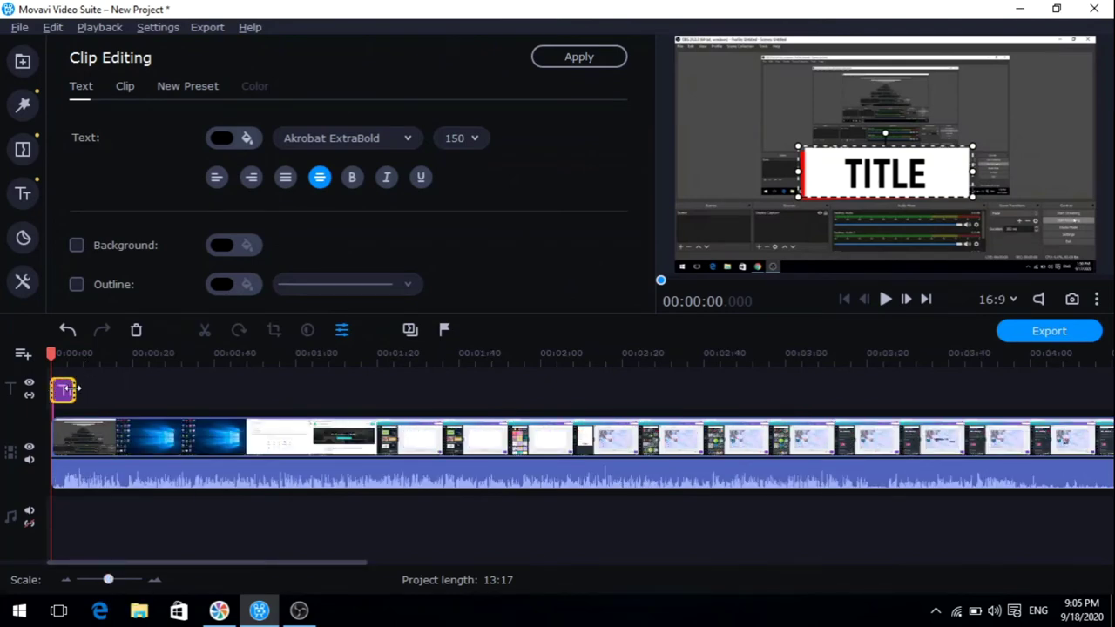
{"action": "left_click_drag", "start_coordinate": [77, 390], "coordinate": [174, 395]}
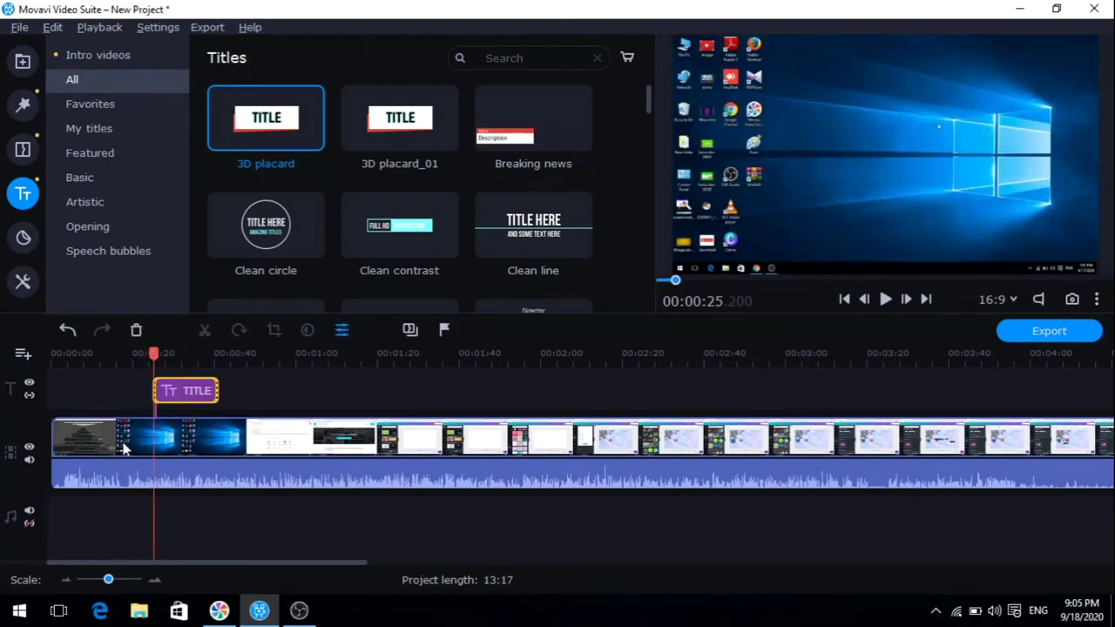
Step: Split the recording at about 23 seconds and delete the part before the cut
{"action": "left_click", "coordinate": [134, 446]}
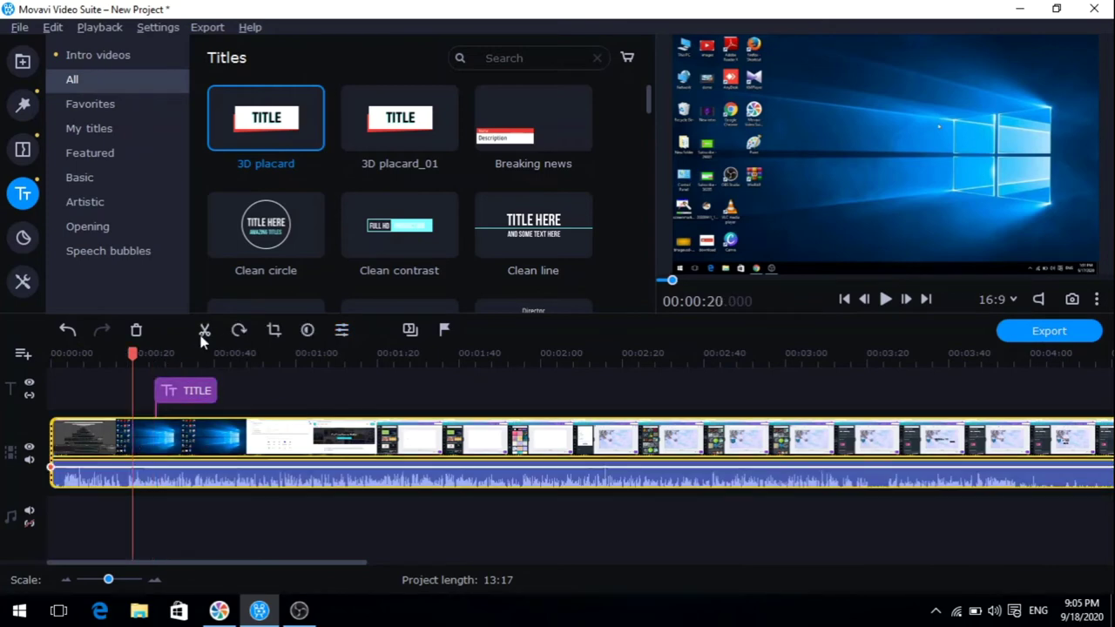
{"action": "left_click", "coordinate": [146, 418]}
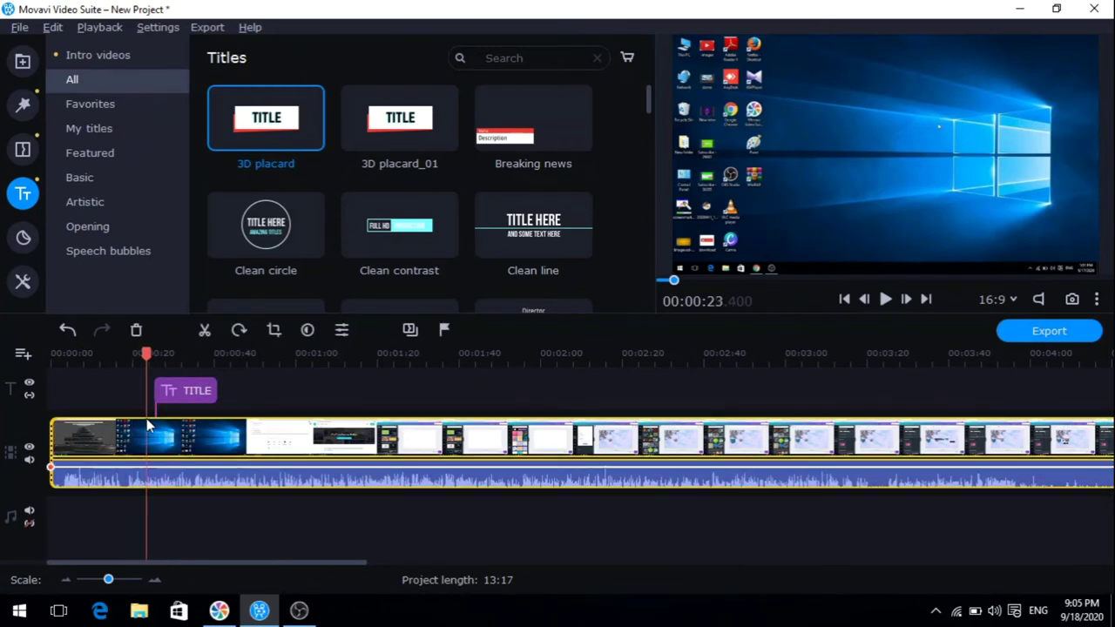
{"action": "key", "text": "Delete"}
Step: Replace the 3D placard's TITLE text with the channel name and resize its text box to fit one line inside the white placard
{"action": "left_click", "coordinate": [76, 391]}
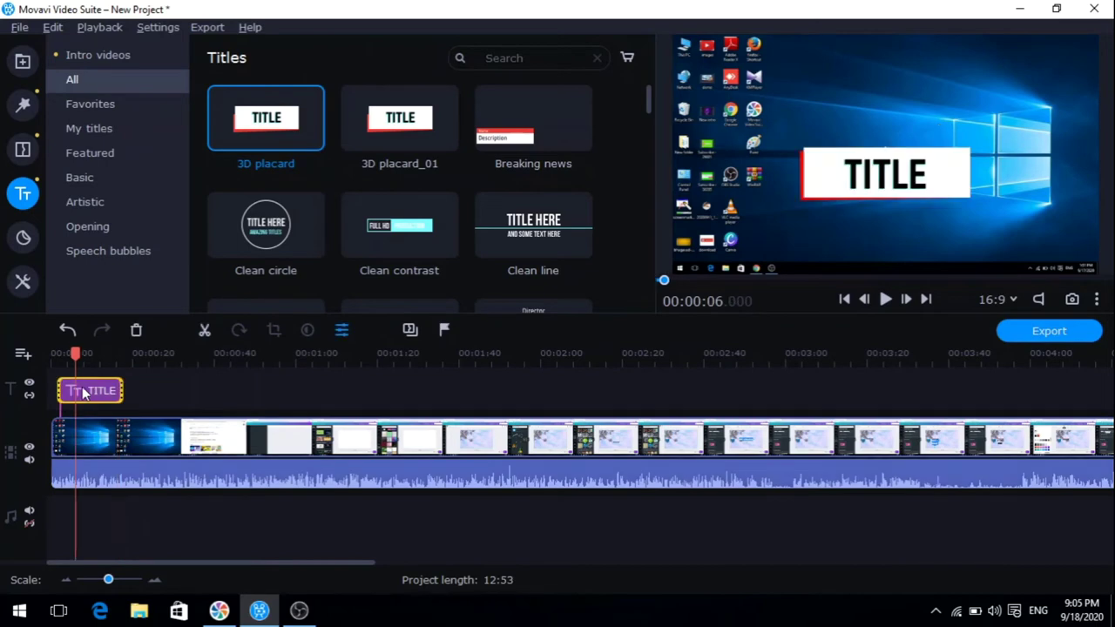
{"action": "left_click", "coordinate": [92, 392]}
{"action": "double_click", "coordinate": [92, 392]}
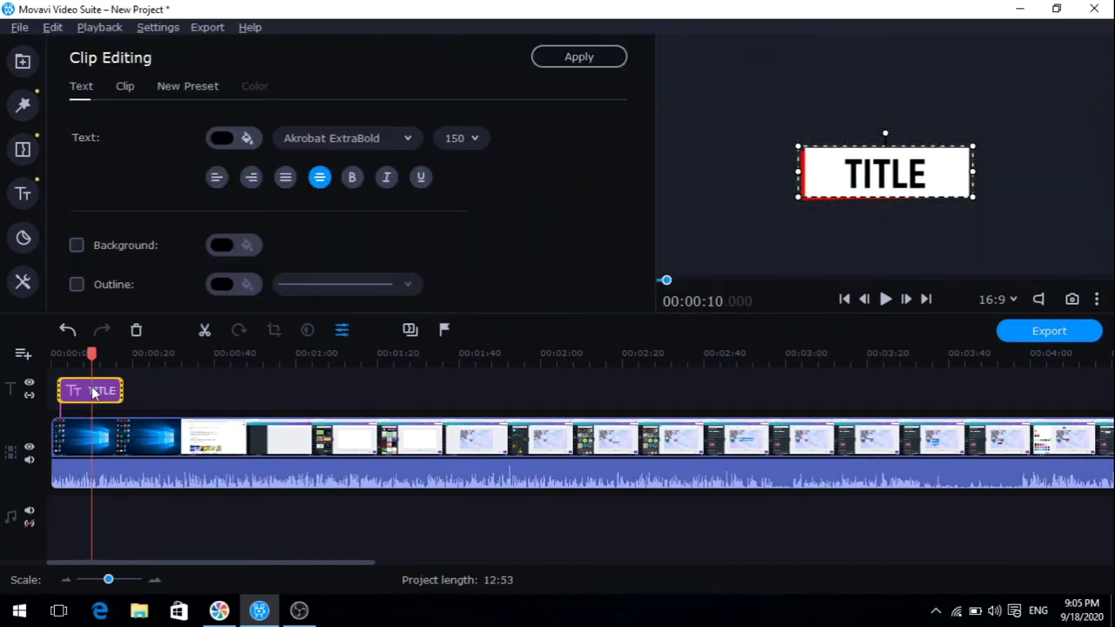
{"action": "double_click", "coordinate": [918, 174]}
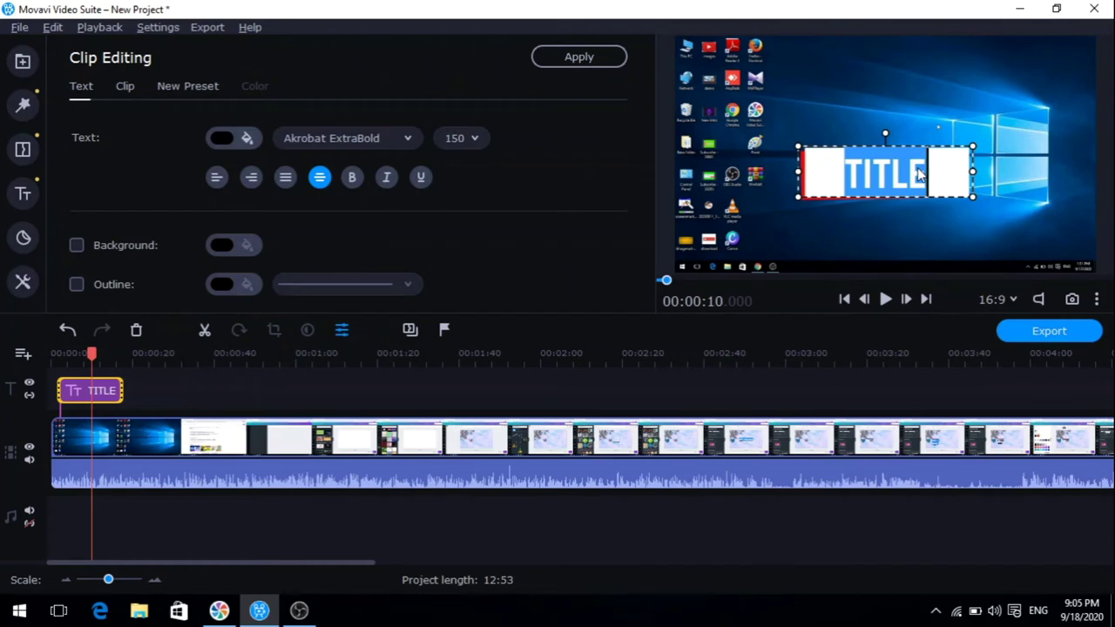
{"action": "type", "text": "DIGITAL"}
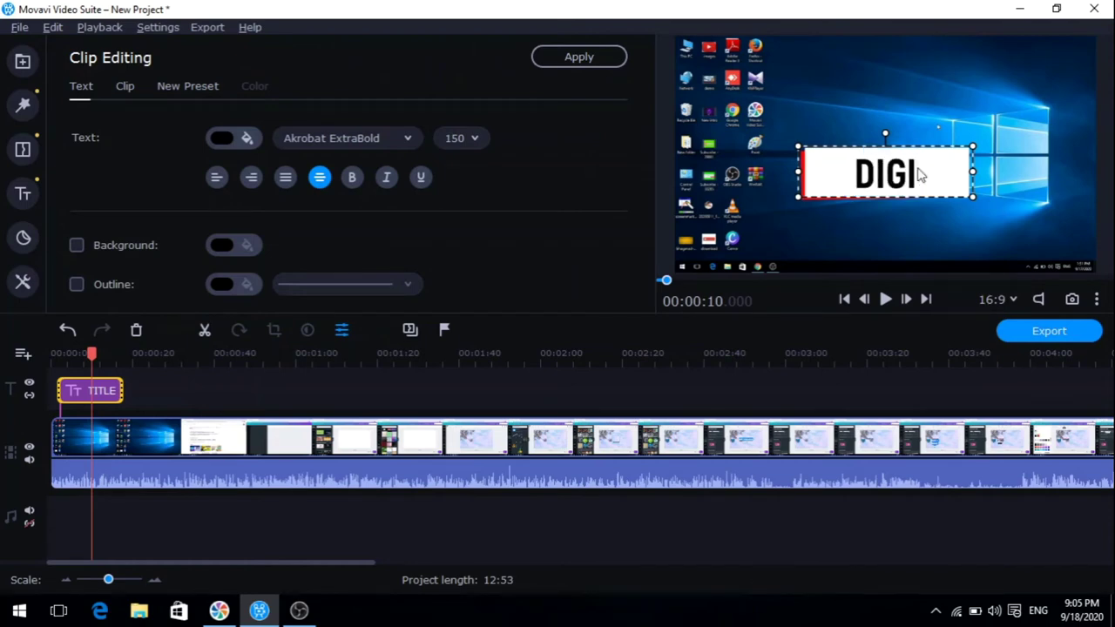
{"action": "key", "text": "Return"}
{"action": "type", "text": "VEDANSH"}
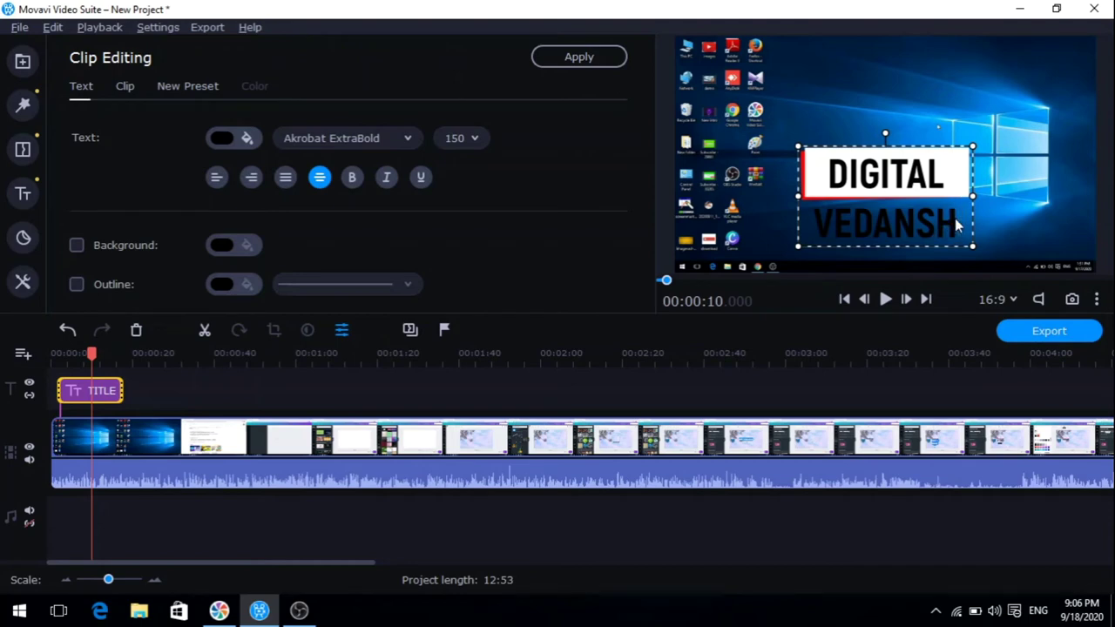
{"action": "left_click_drag", "start_coordinate": [971, 195], "coordinate": [1037, 180]}
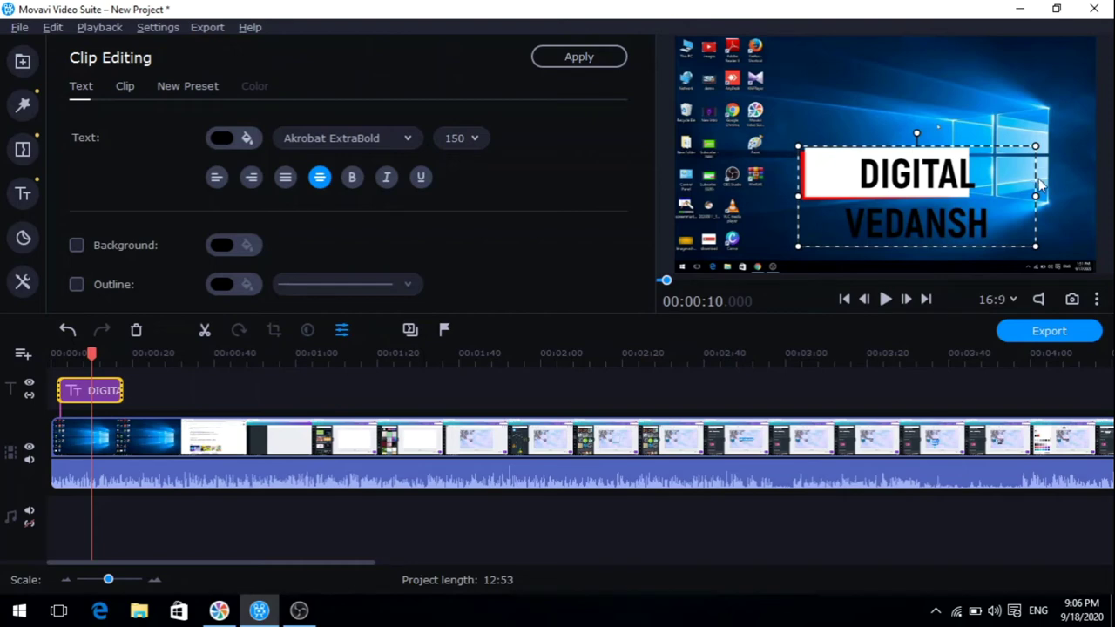
{"action": "left_click_drag", "start_coordinate": [1034, 246], "coordinate": [928, 177]}
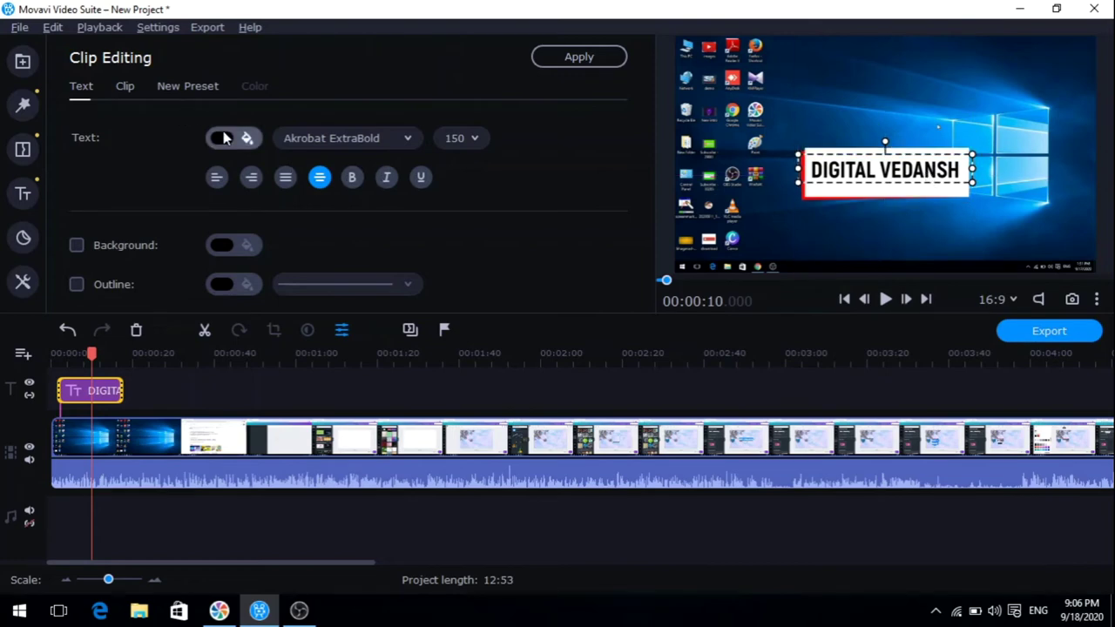
Step: Color the placard title text bright green and change its font to BERNIER Shade
{"action": "left_click", "coordinate": [260, 140]}
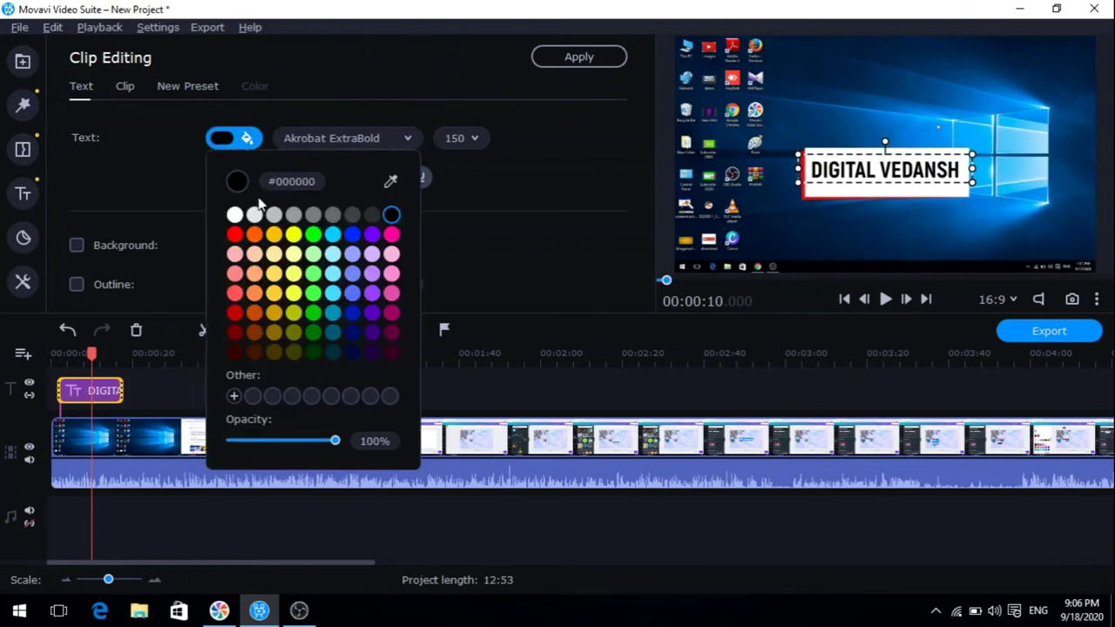
{"action": "left_click", "coordinate": [314, 236]}
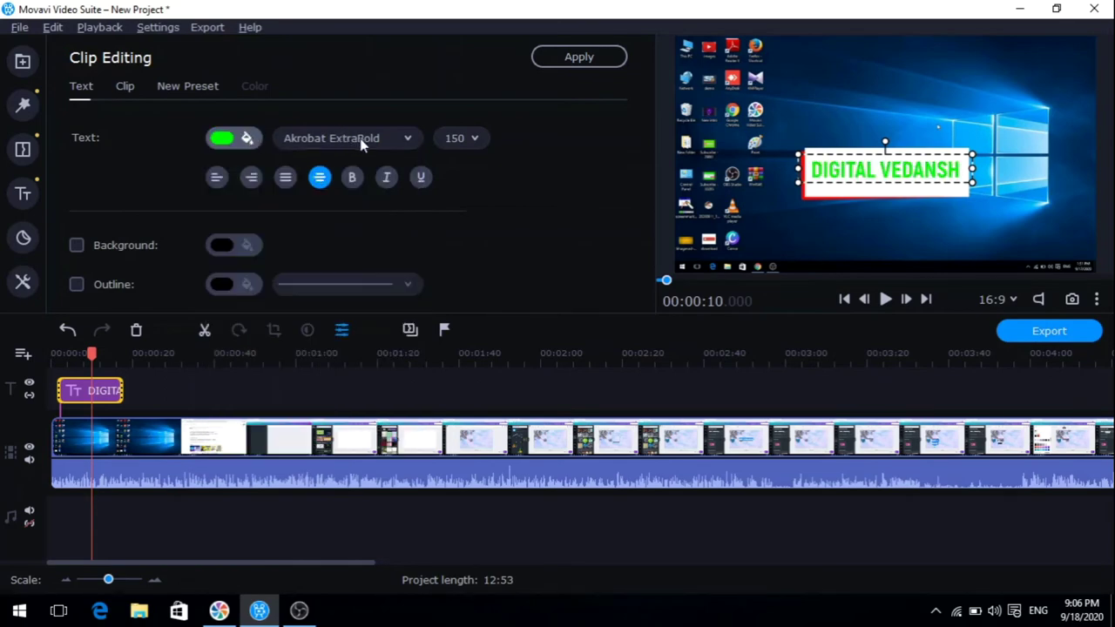
{"action": "left_click", "coordinate": [407, 140]}
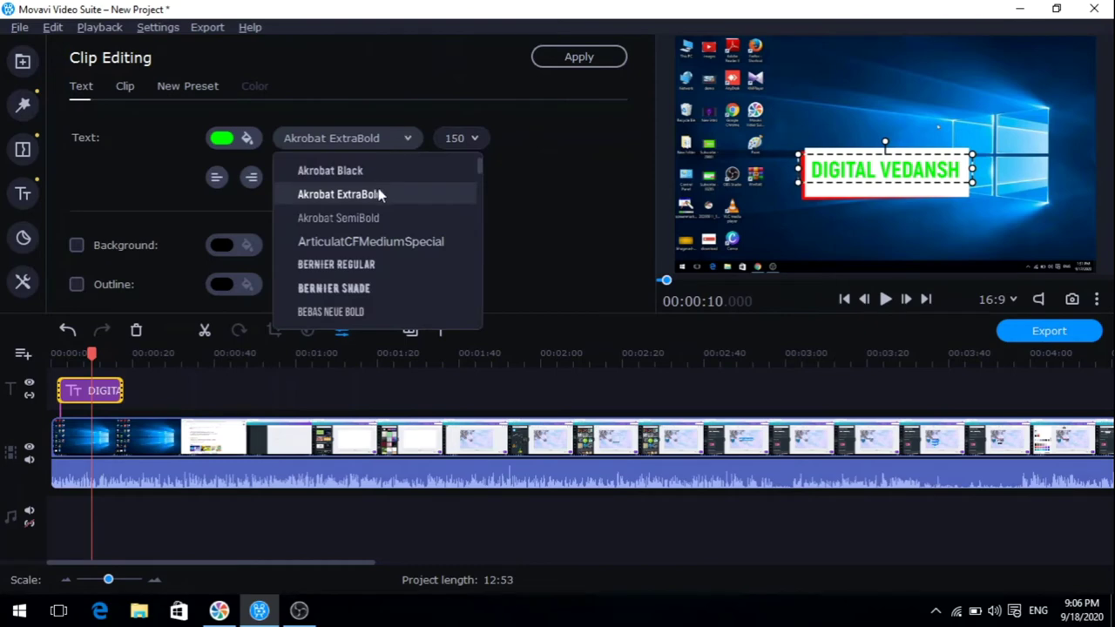
{"action": "left_click", "coordinate": [359, 288]}
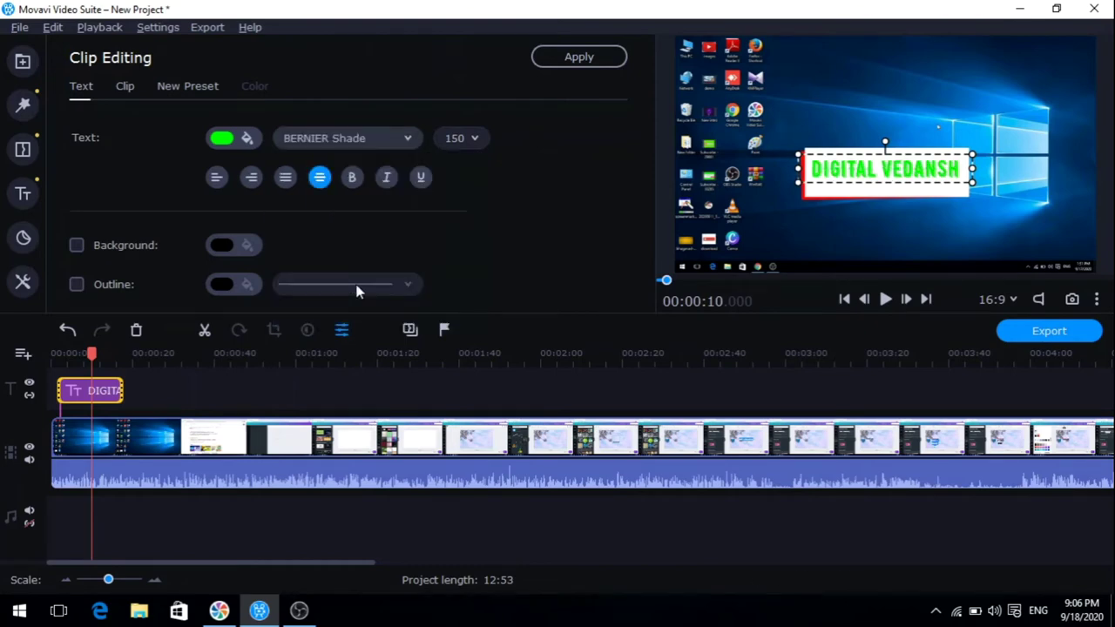
Step: Try bold and a black background on the title text, turn both off again and apply the text settings
{"action": "left_click", "coordinate": [476, 139]}
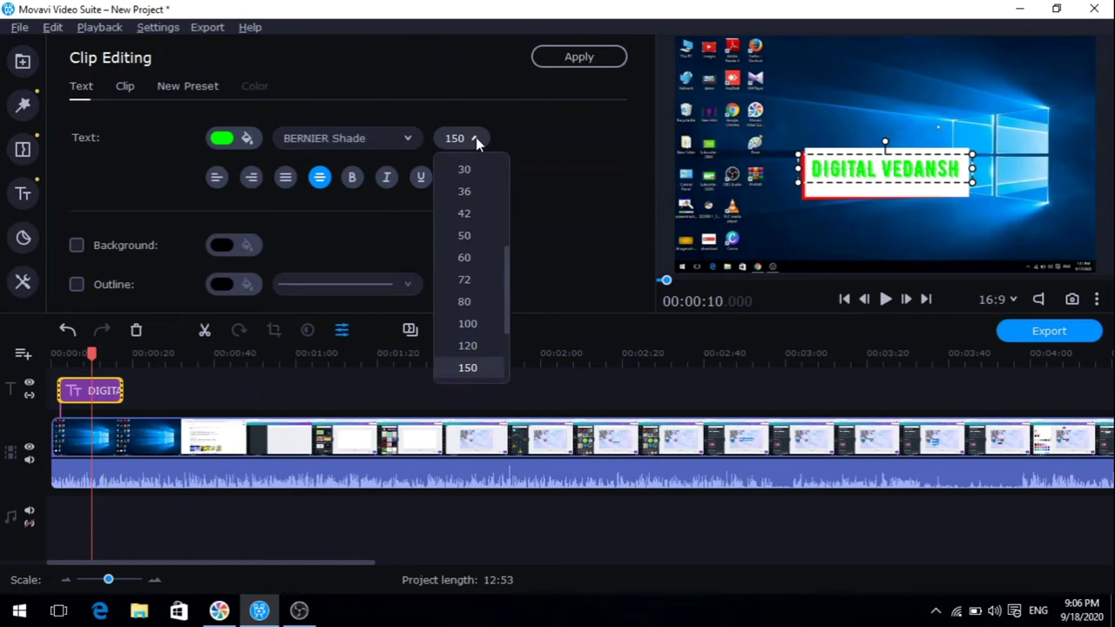
{"action": "left_click", "coordinate": [352, 178]}
{"action": "left_click", "coordinate": [353, 178]}
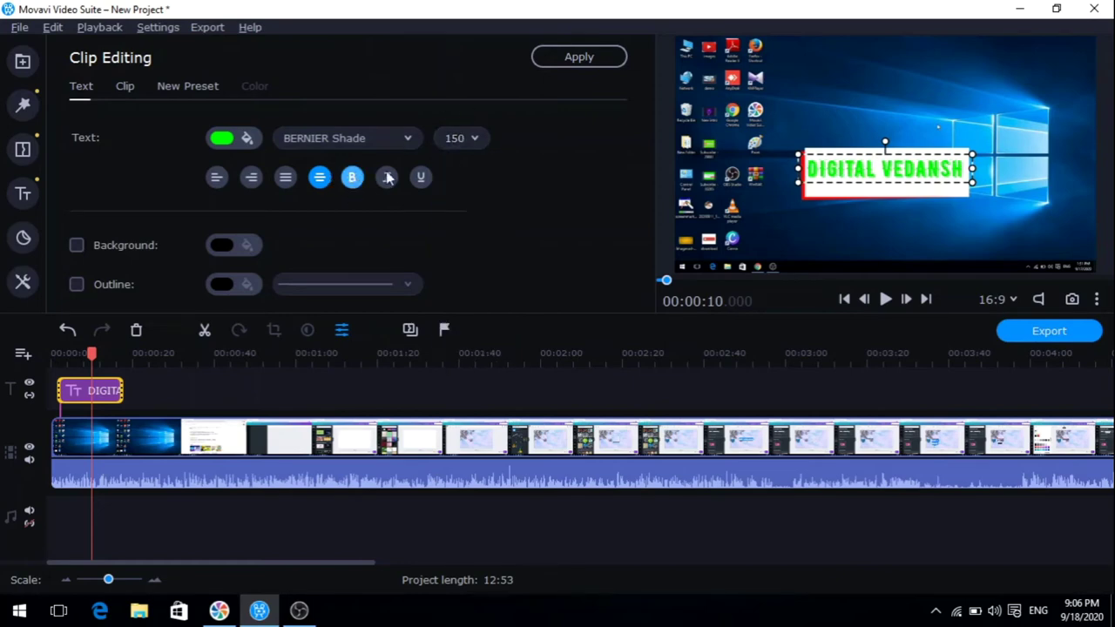
{"action": "left_click", "coordinate": [353, 179]}
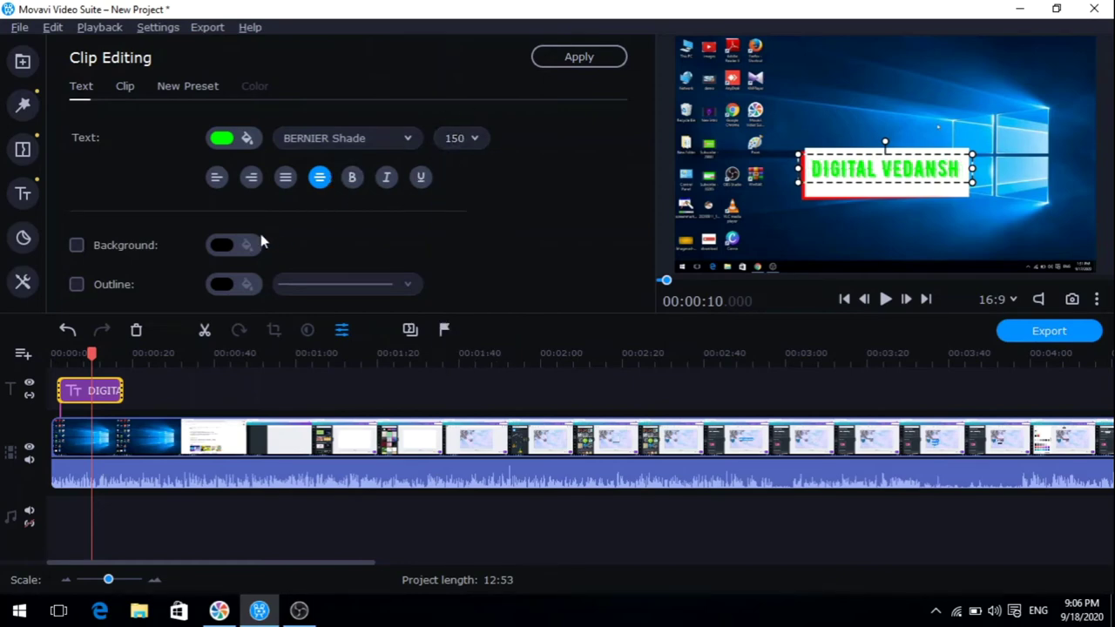
{"action": "left_click", "coordinate": [77, 245]}
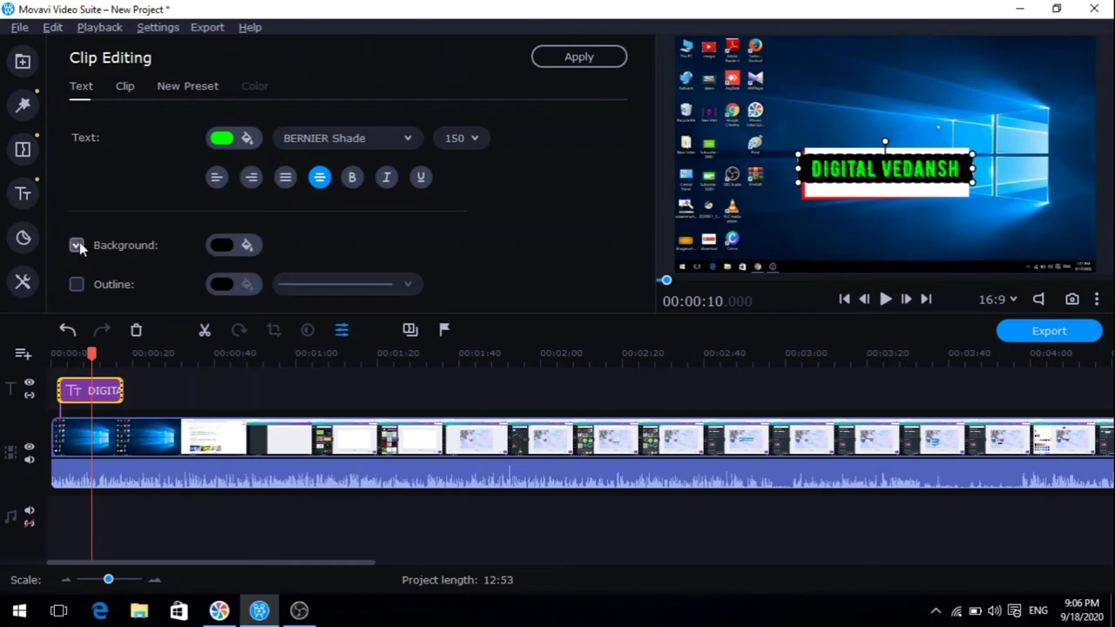
{"action": "left_click", "coordinate": [77, 245]}
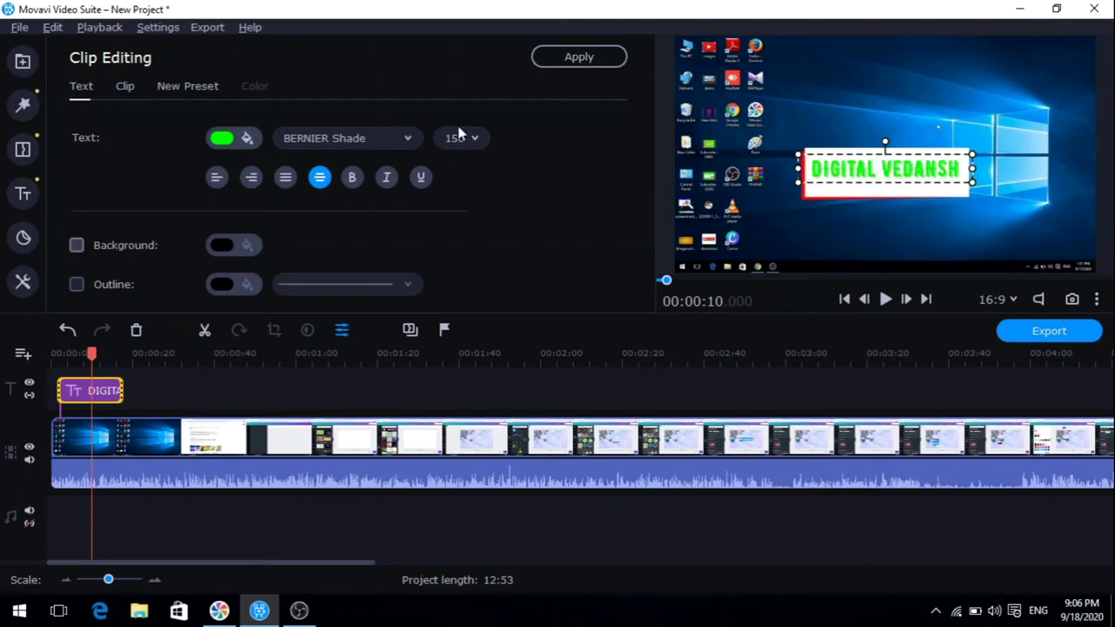
{"action": "left_click", "coordinate": [578, 57]}
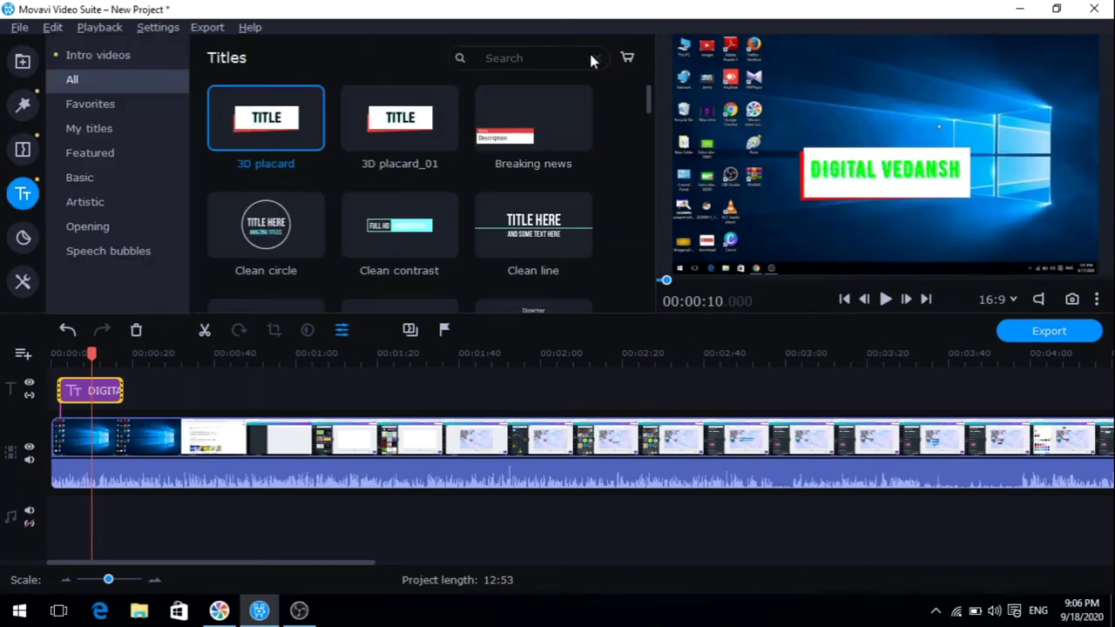
Step: Move the title text and its white placard to the lower-left corner of the video frame, with the text over the placard
{"action": "left_click", "coordinate": [910, 187]}
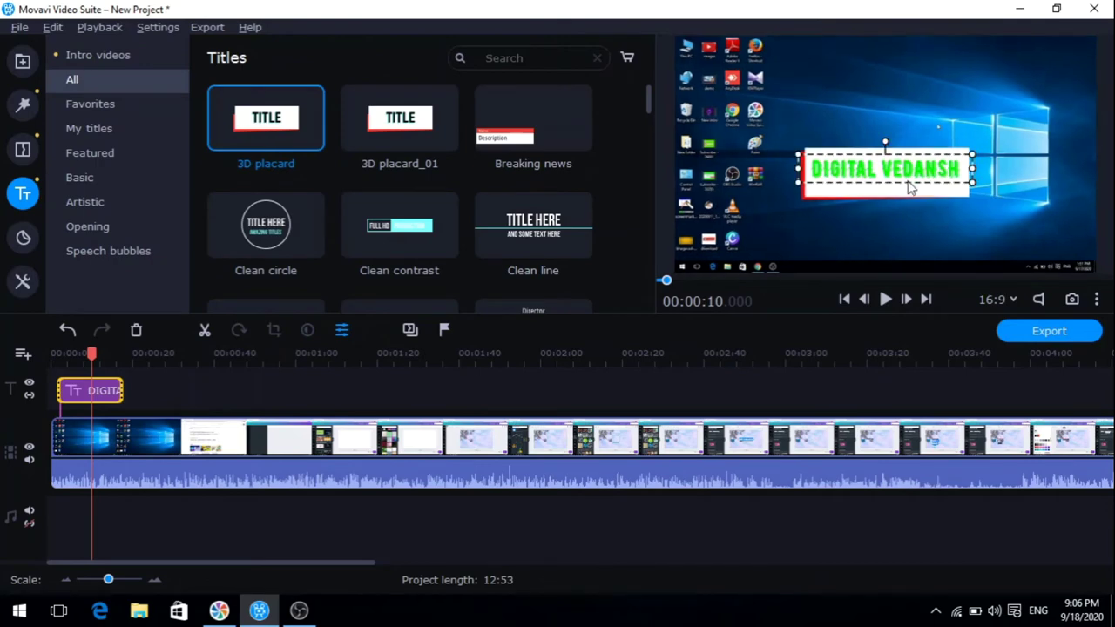
{"action": "double_click", "coordinate": [902, 180]}
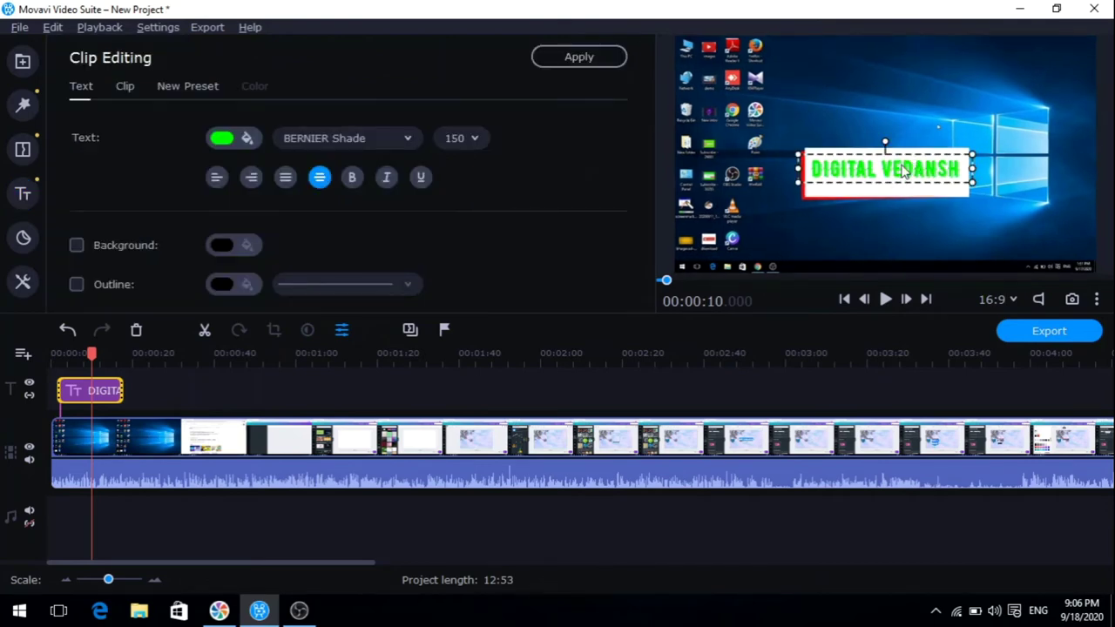
{"action": "left_click_drag", "start_coordinate": [909, 168], "coordinate": [883, 228]}
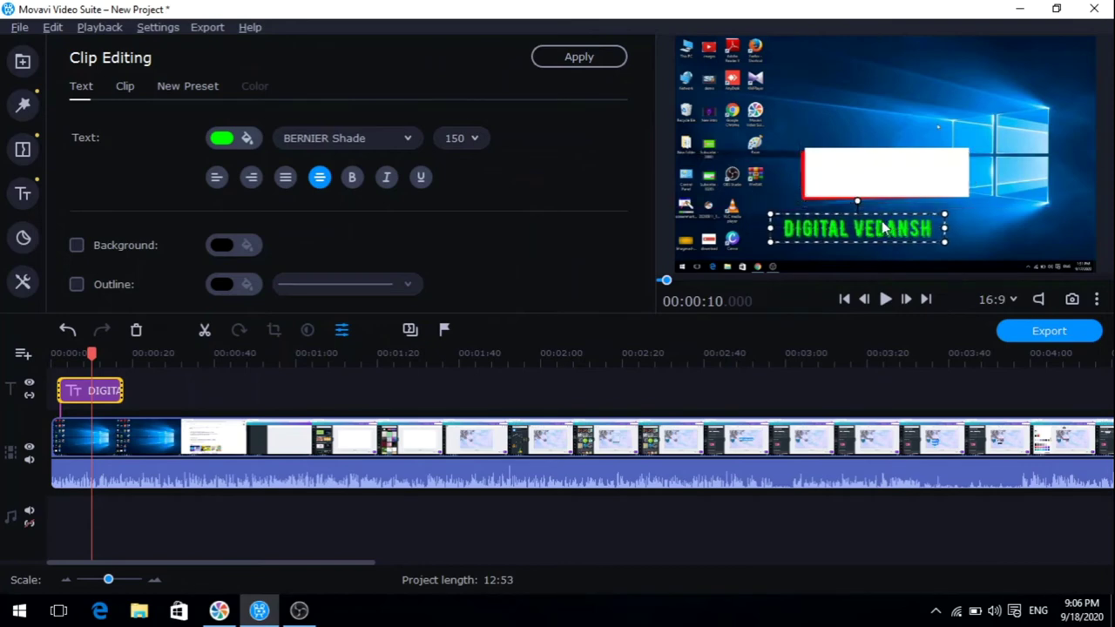
{"action": "left_click_drag", "start_coordinate": [866, 169], "coordinate": [738, 246]}
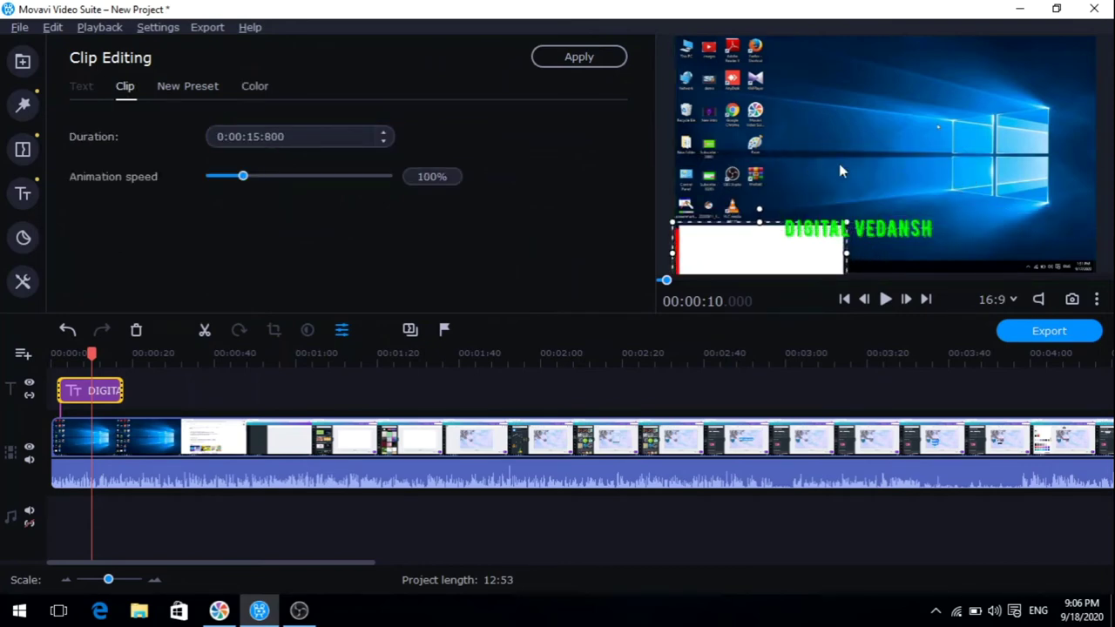
{"action": "left_click", "coordinate": [866, 228]}
{"action": "left_click_drag", "start_coordinate": [865, 228], "coordinate": [776, 253]}
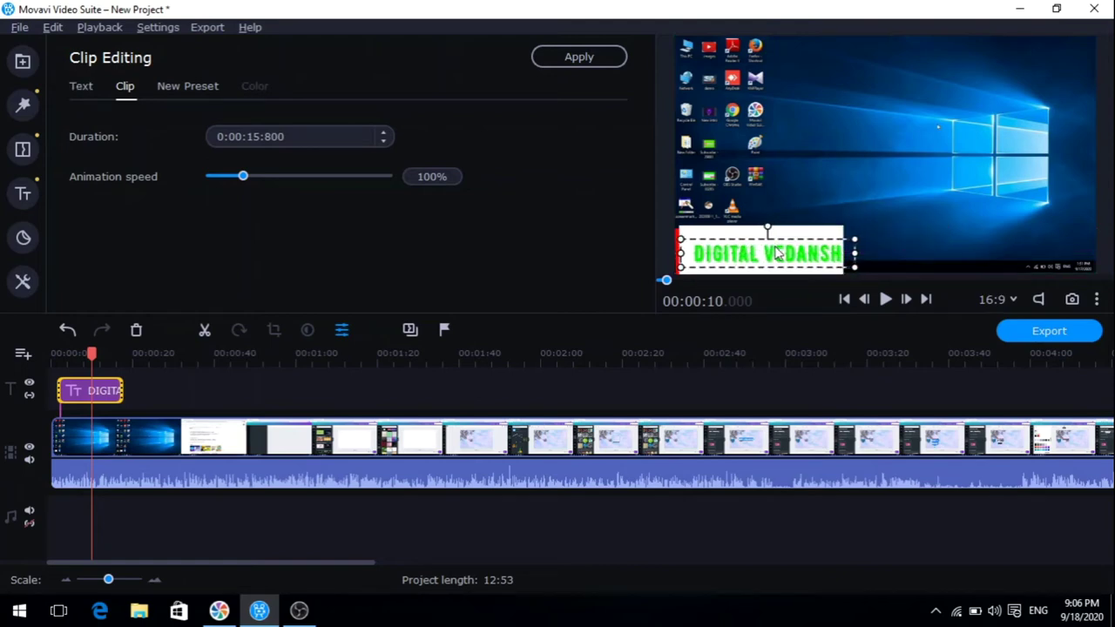
Step: Play the timeline from the start to check the placard title, and preview the Clean circle title from the library
{"action": "left_click", "coordinate": [56, 372]}
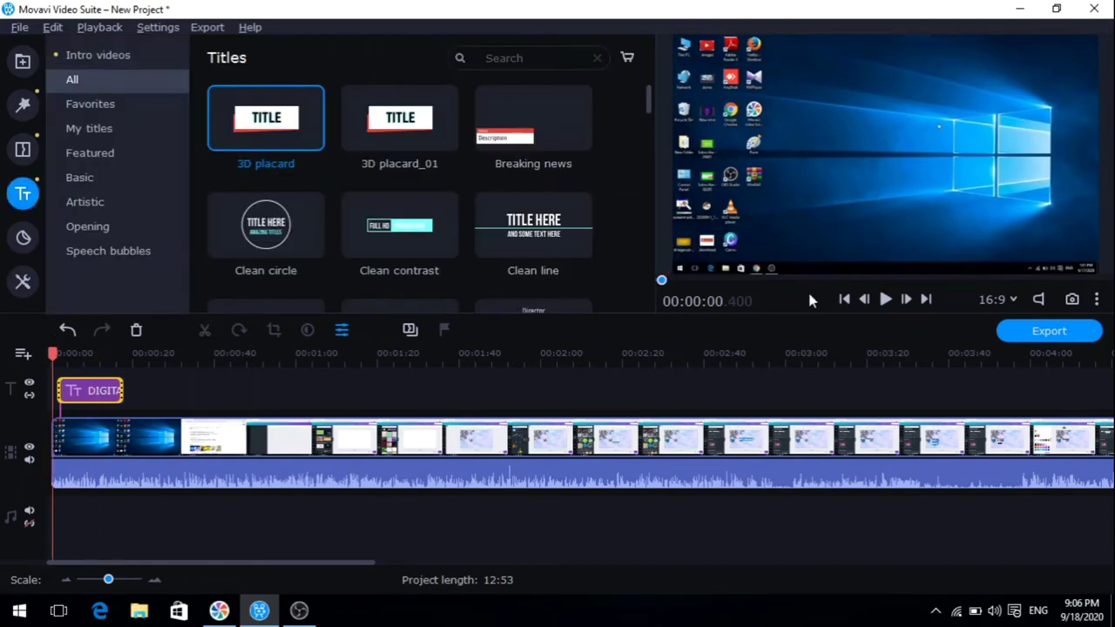
{"action": "left_click", "coordinate": [886, 299]}
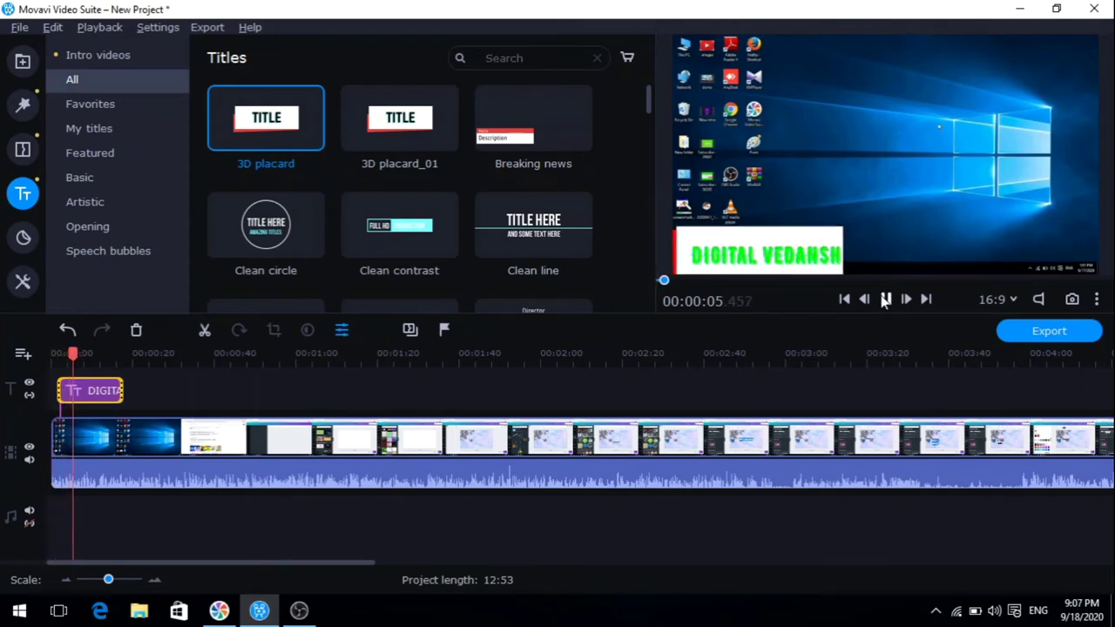
{"action": "left_click", "coordinate": [886, 299]}
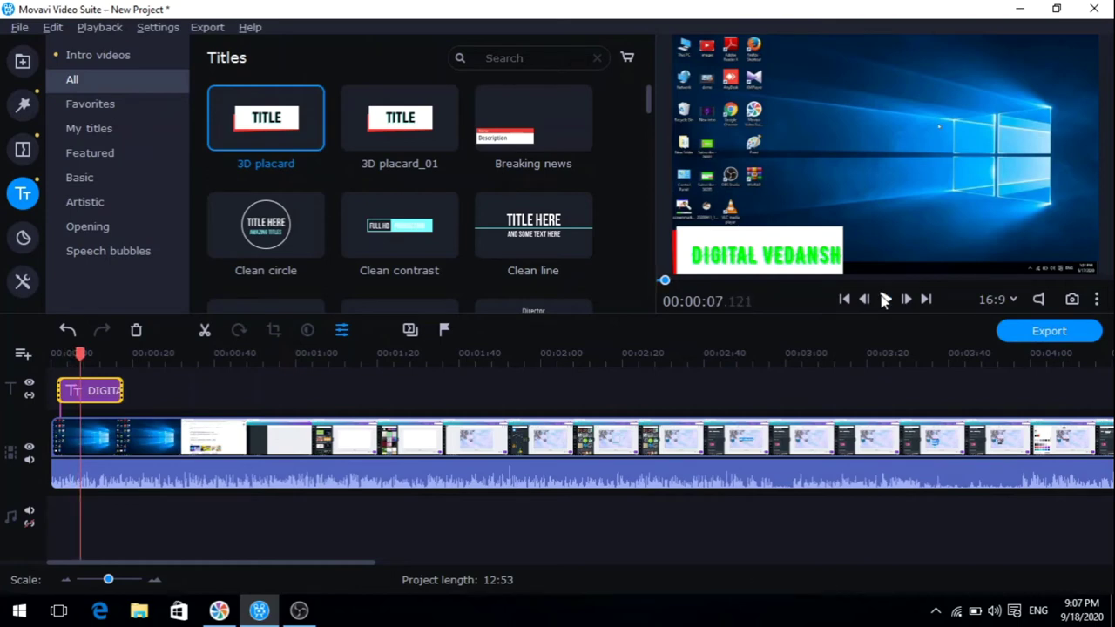
{"action": "left_click", "coordinate": [251, 253]}
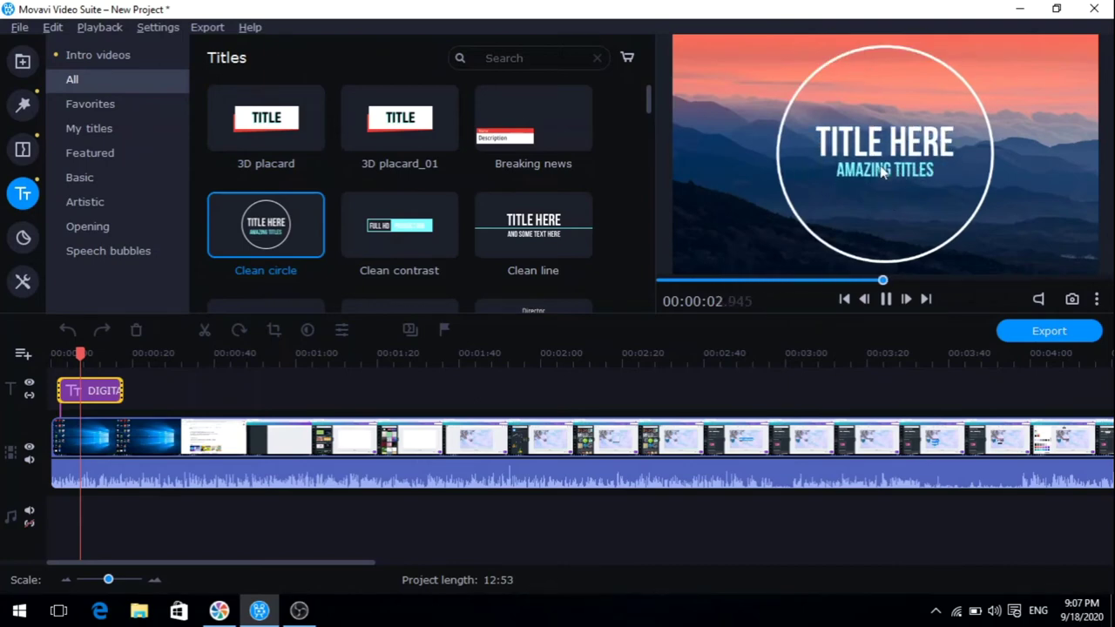
{"action": "mouse_move", "coordinate": [445, 132]}
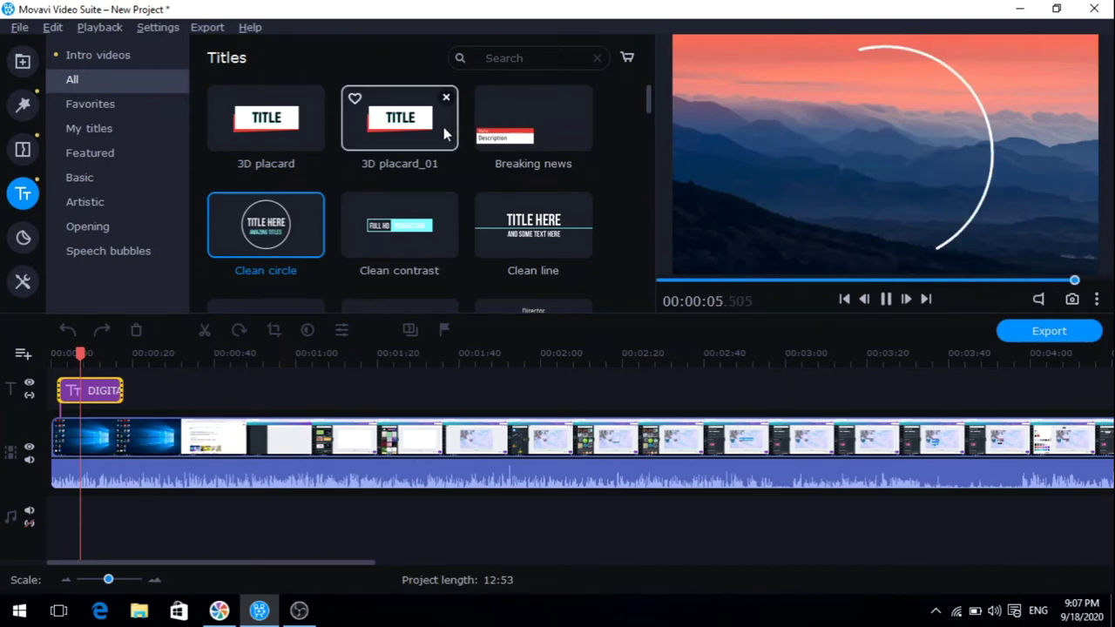
Step: Add the Animated arrow sticker at about 42.6 seconds, shrink it and place it pointing at the web page's Log in button
{"action": "left_click", "coordinate": [24, 237]}
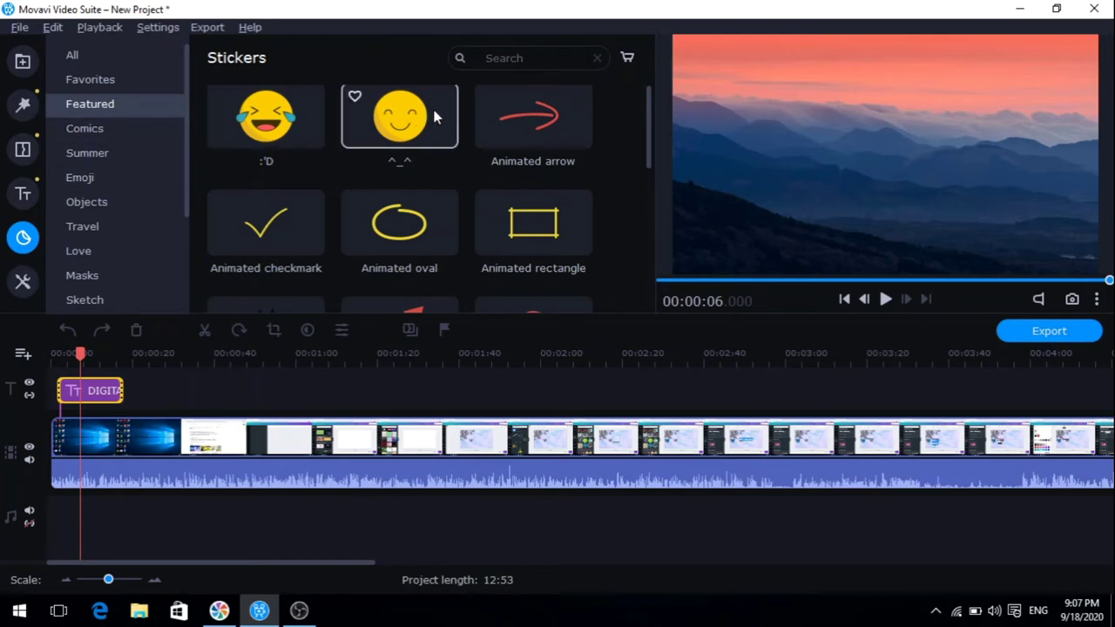
{"action": "left_click", "coordinate": [239, 424]}
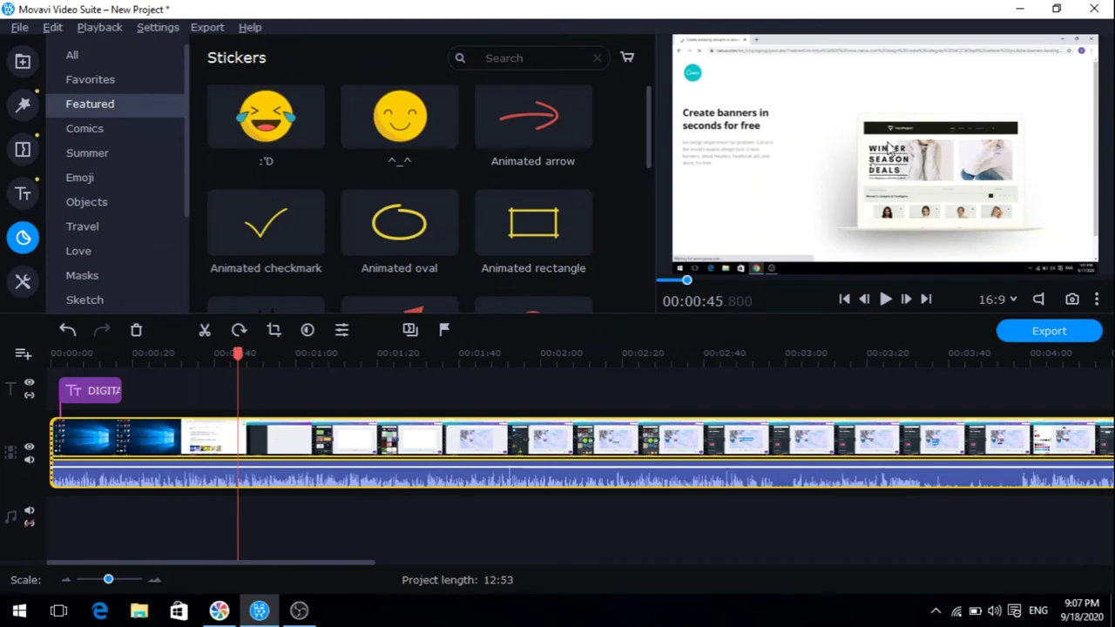
{"action": "left_click_drag", "start_coordinate": [549, 124], "coordinate": [226, 368]}
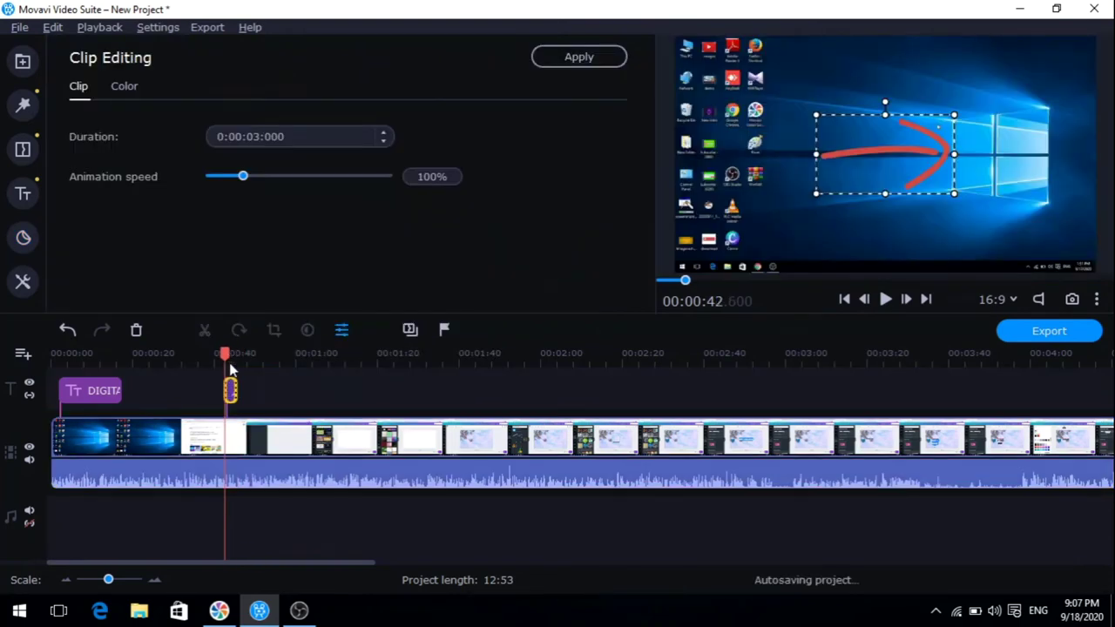
{"action": "left_click_drag", "start_coordinate": [819, 189], "coordinate": [984, 75]}
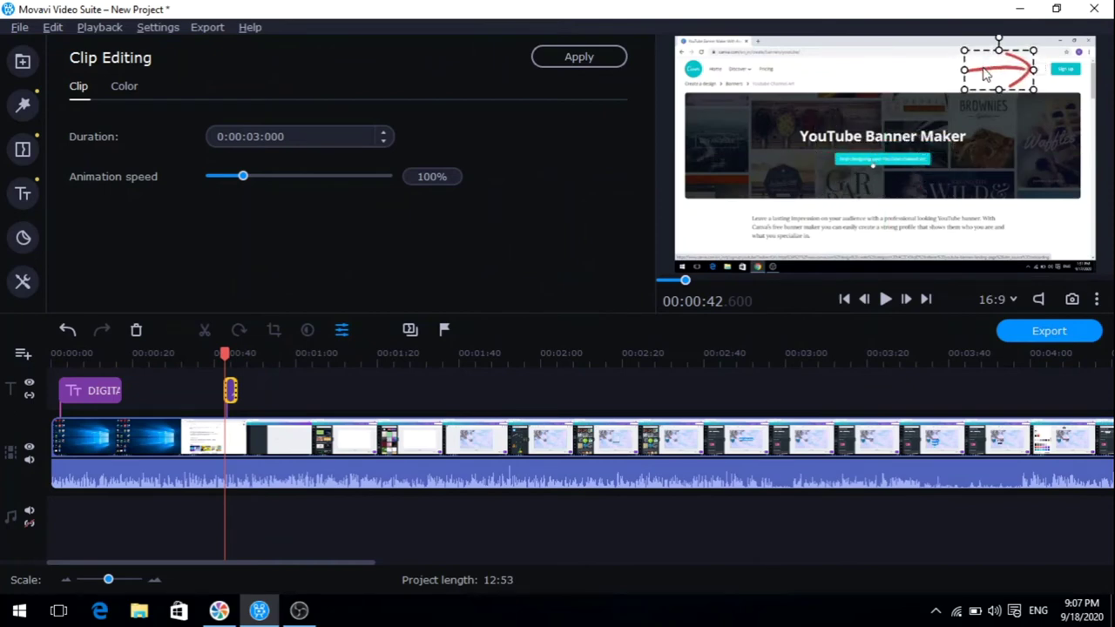
{"action": "left_click", "coordinate": [923, 83]}
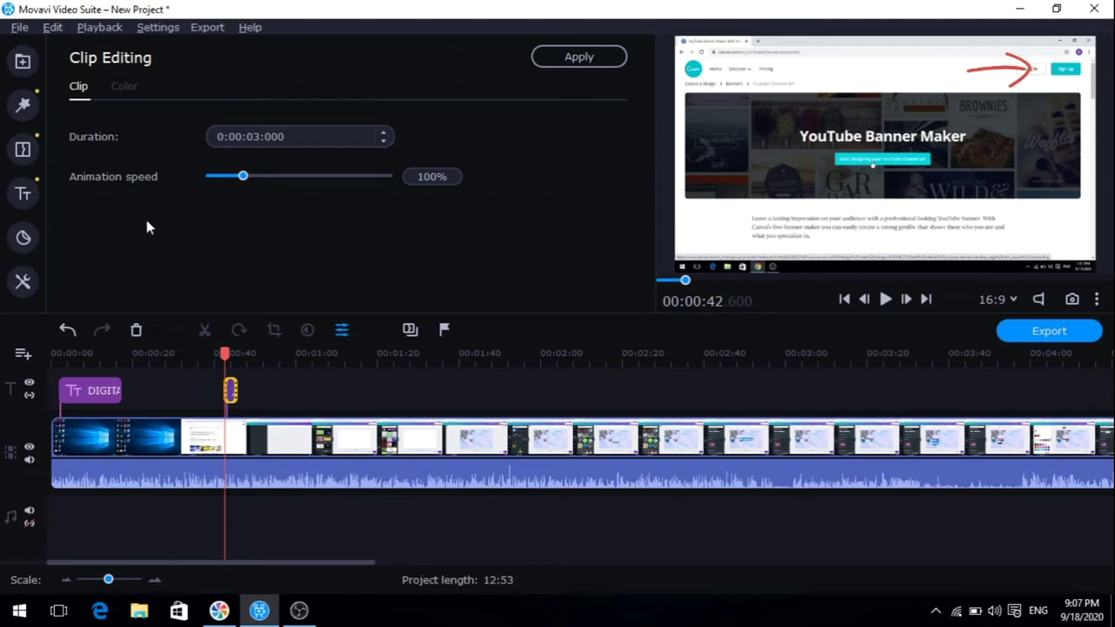
Step: Browse the complete sticker collection to its end and open the video editing tools
{"action": "left_click", "coordinate": [24, 238]}
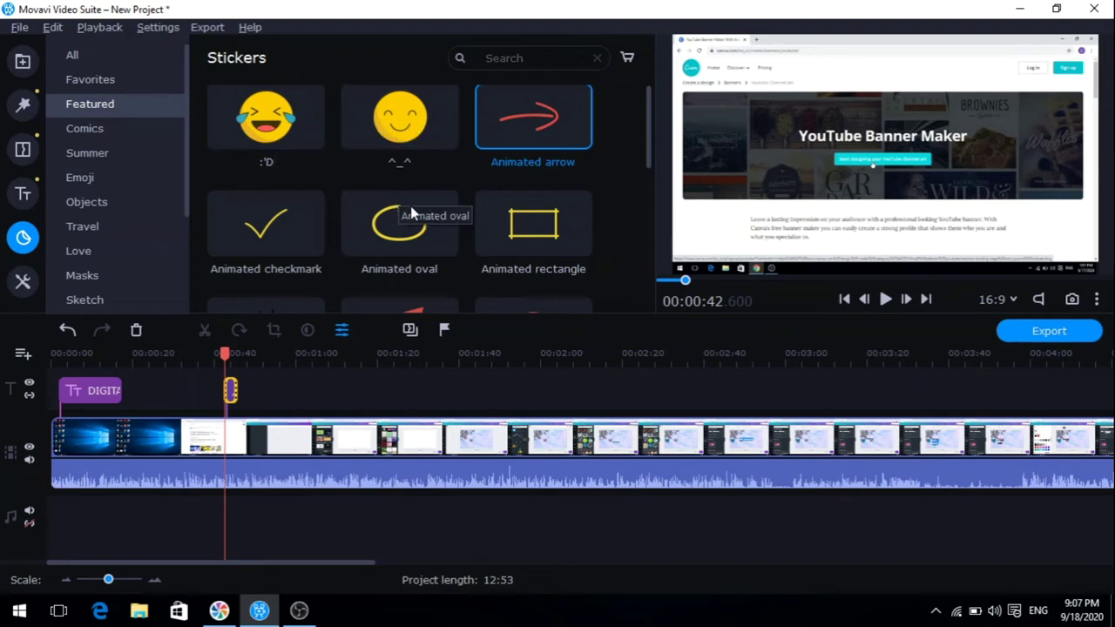
{"action": "left_click", "coordinate": [81, 52]}
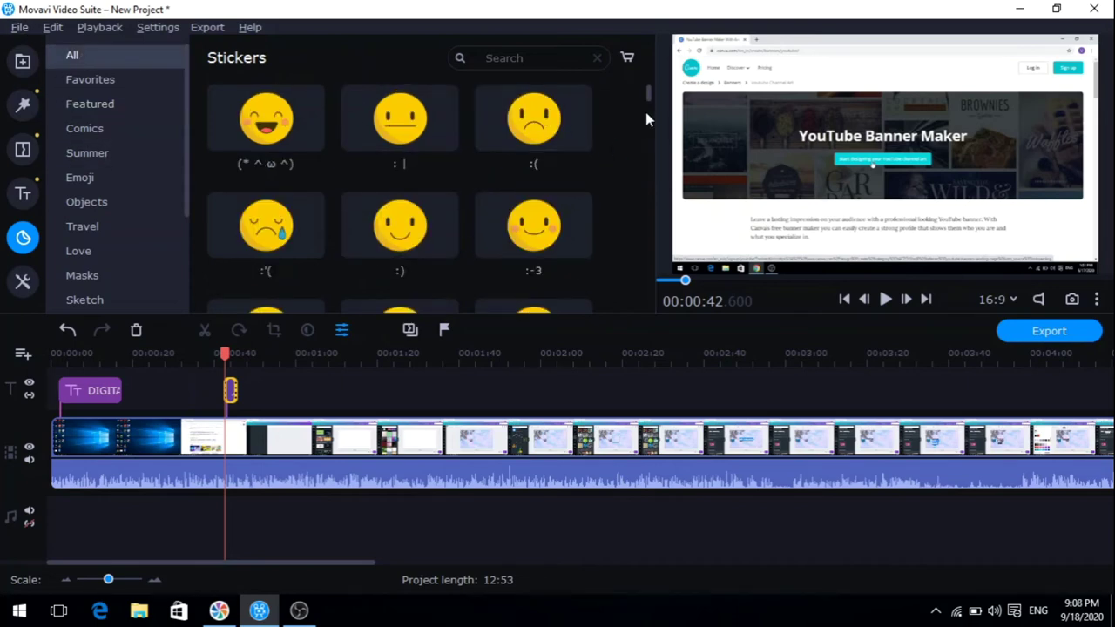
{"action": "left_click_drag", "start_coordinate": [650, 98], "coordinate": [649, 119]}
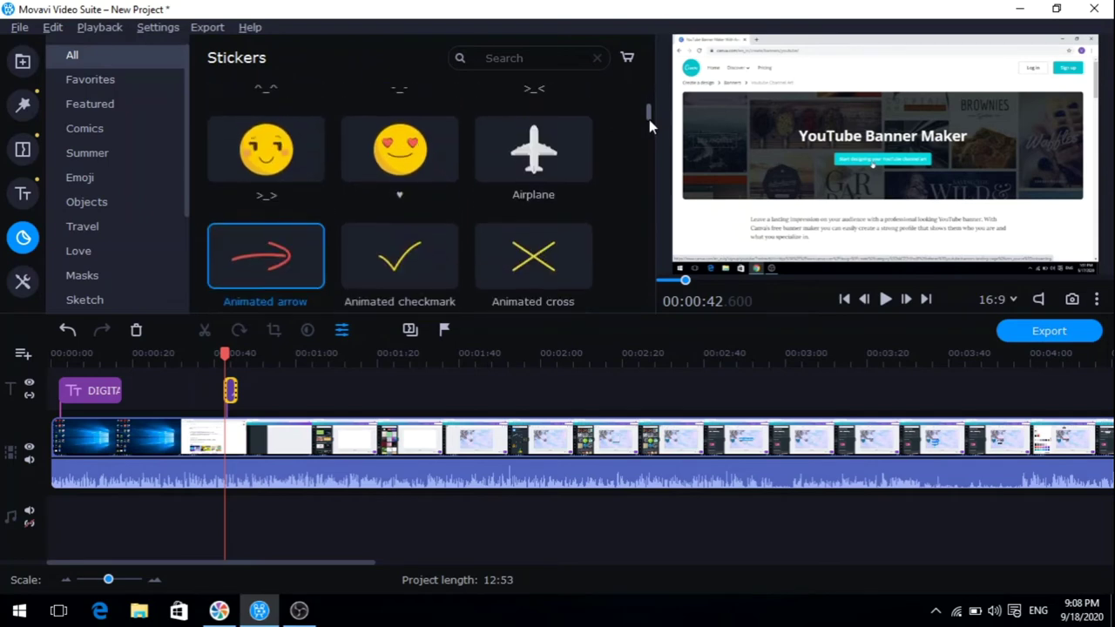
{"action": "scroll", "coordinate": [644, 119], "scroll_direction": "down", "scroll_amount": 2}
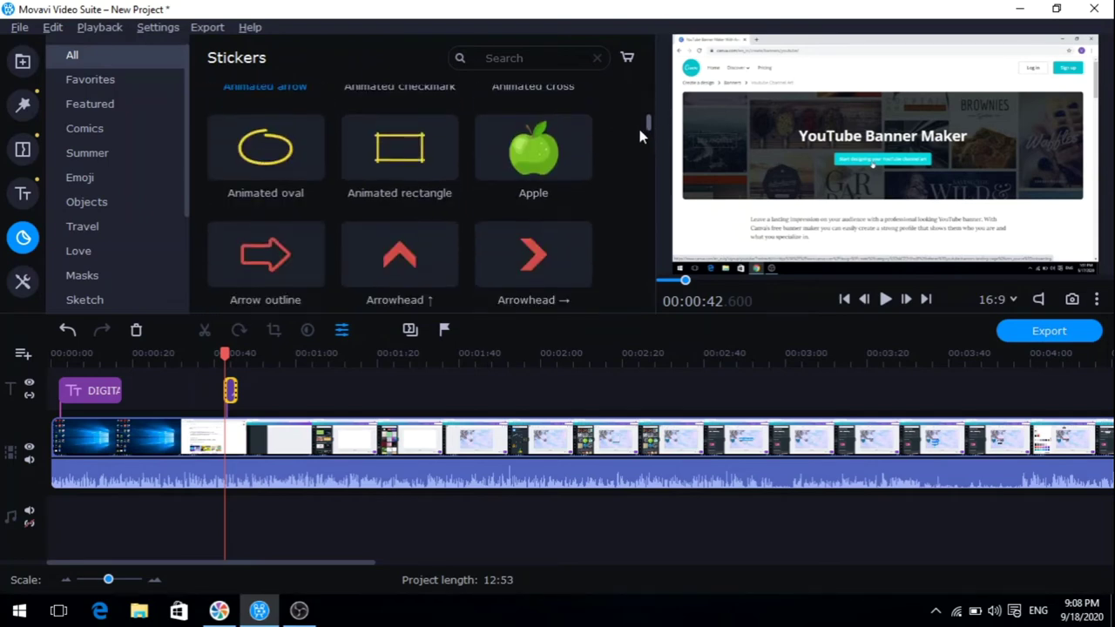
{"action": "left_click_drag", "start_coordinate": [637, 125], "coordinate": [654, 315]}
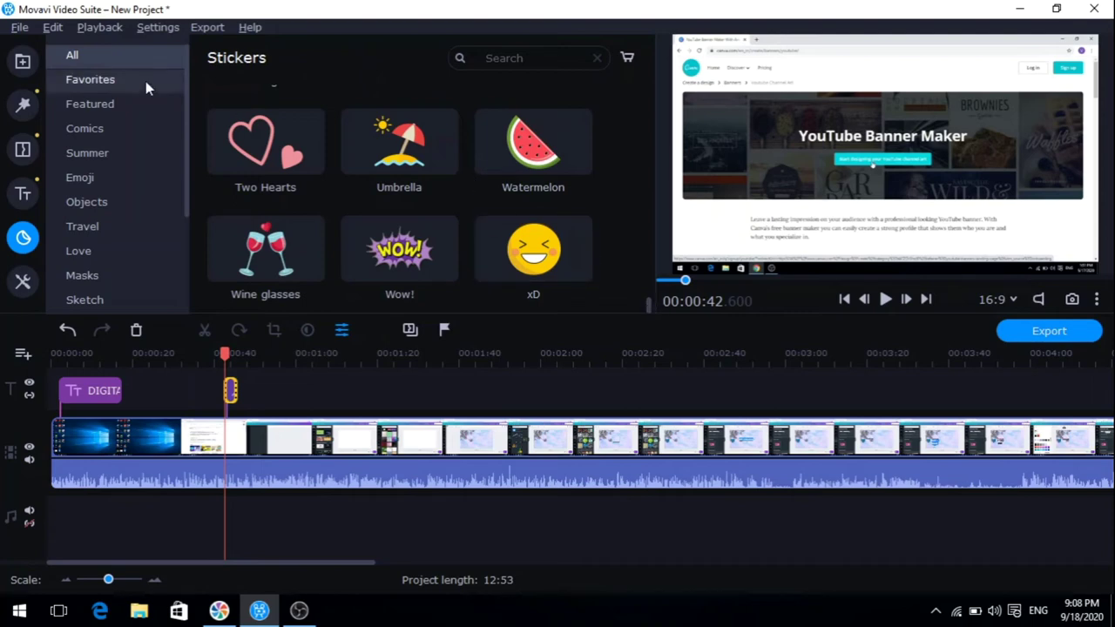
{"action": "left_click", "coordinate": [24, 281]}
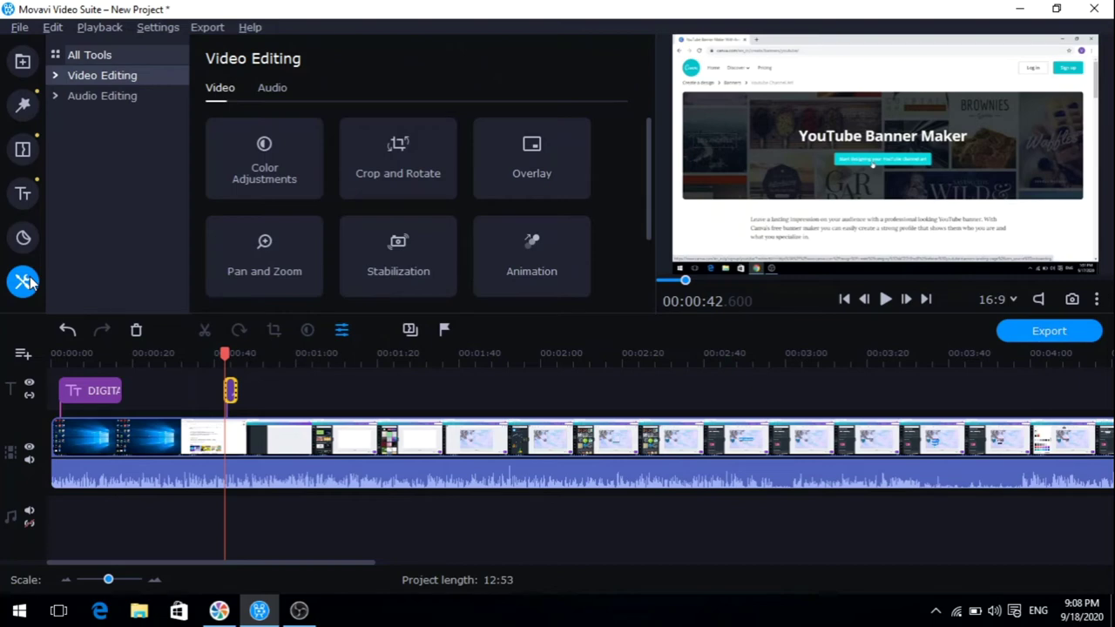
Step: Undo the arrow sticker and the title's latest edits, and delete the placard title clip from the title track
{"action": "key", "text": "ctrl+z"}
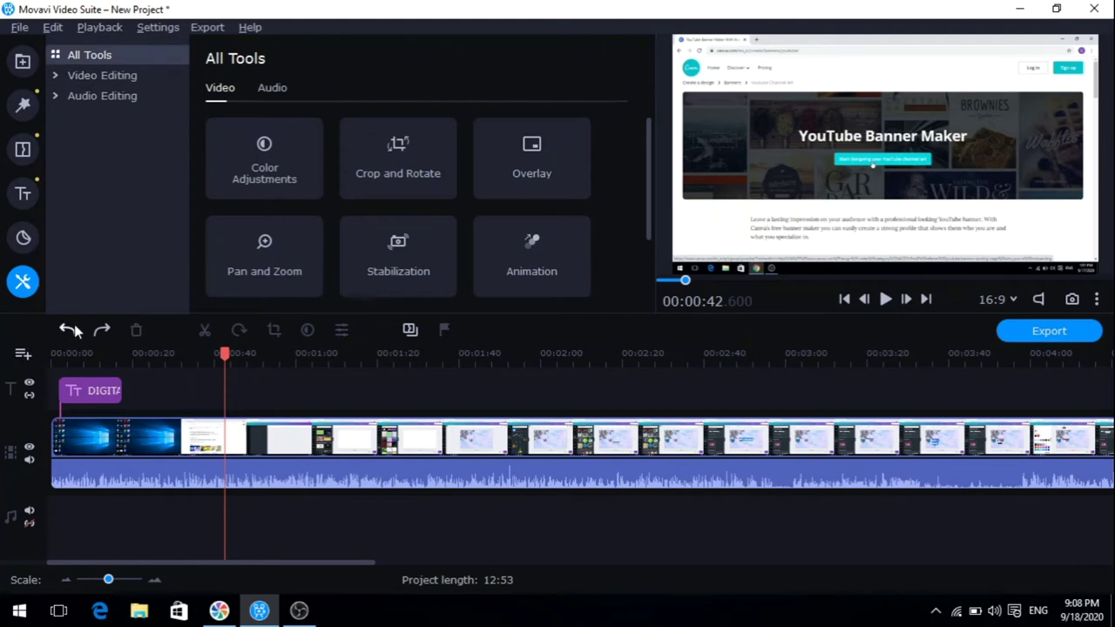
{"action": "left_click", "coordinate": [79, 388]}
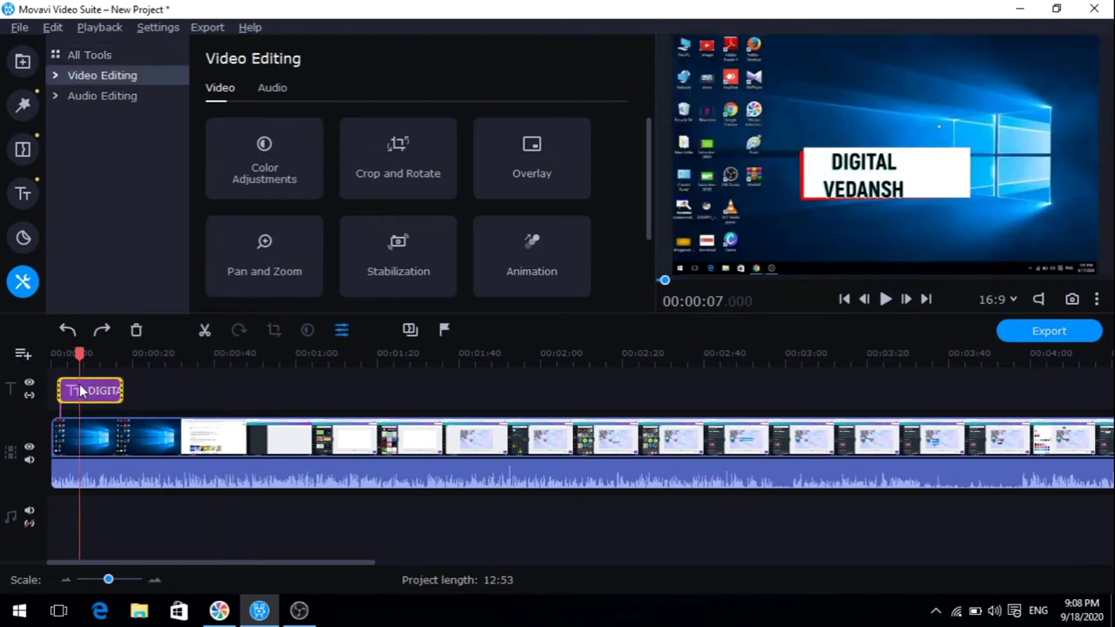
{"action": "key", "text": "Delete"}
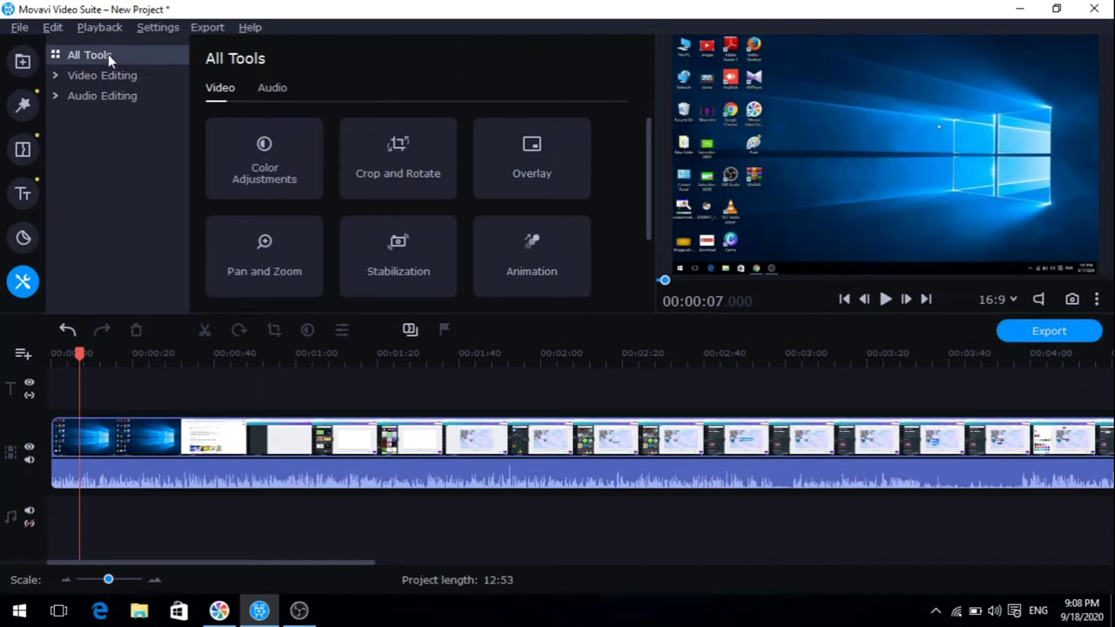
Step: Look through the video editing and audio editing tools, and return to the full tool list
{"action": "left_click", "coordinate": [126, 75]}
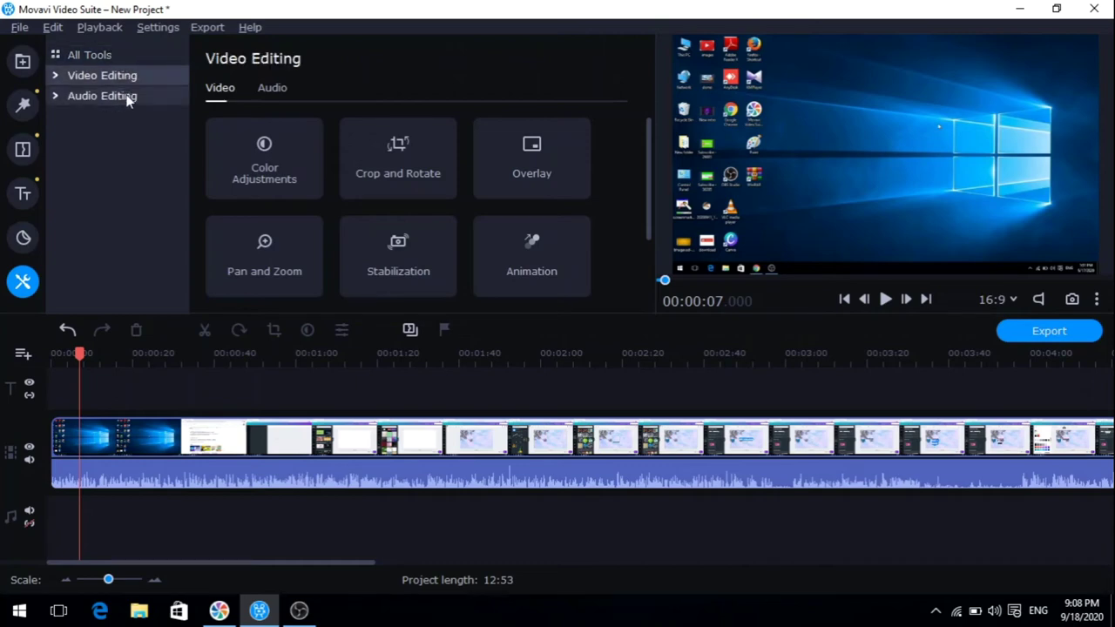
{"action": "left_click", "coordinate": [126, 97]}
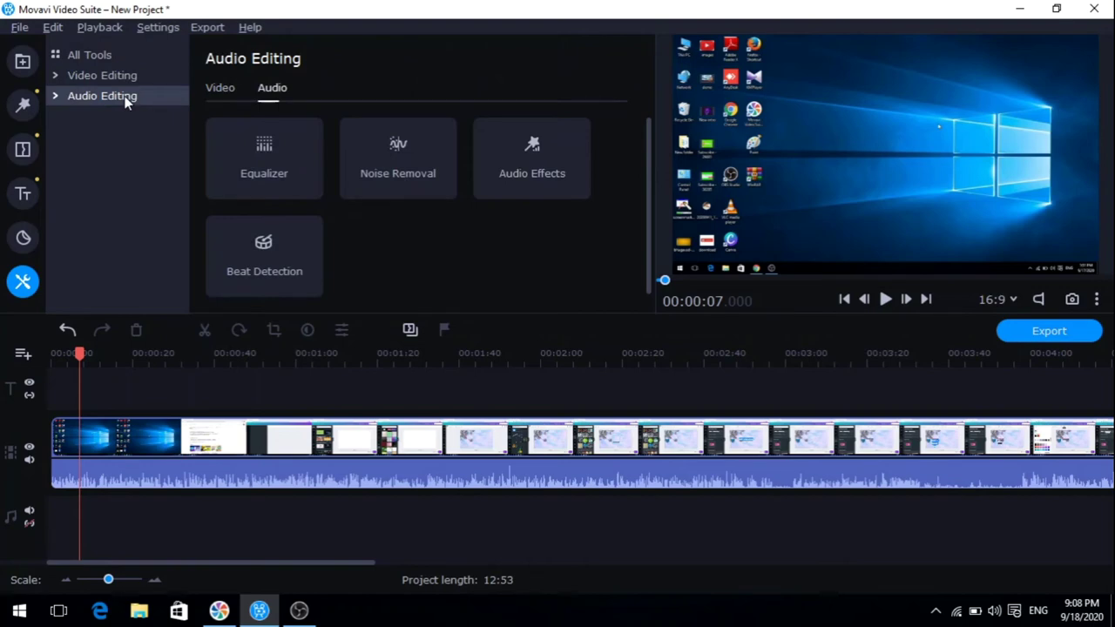
{"action": "left_click", "coordinate": [108, 59]}
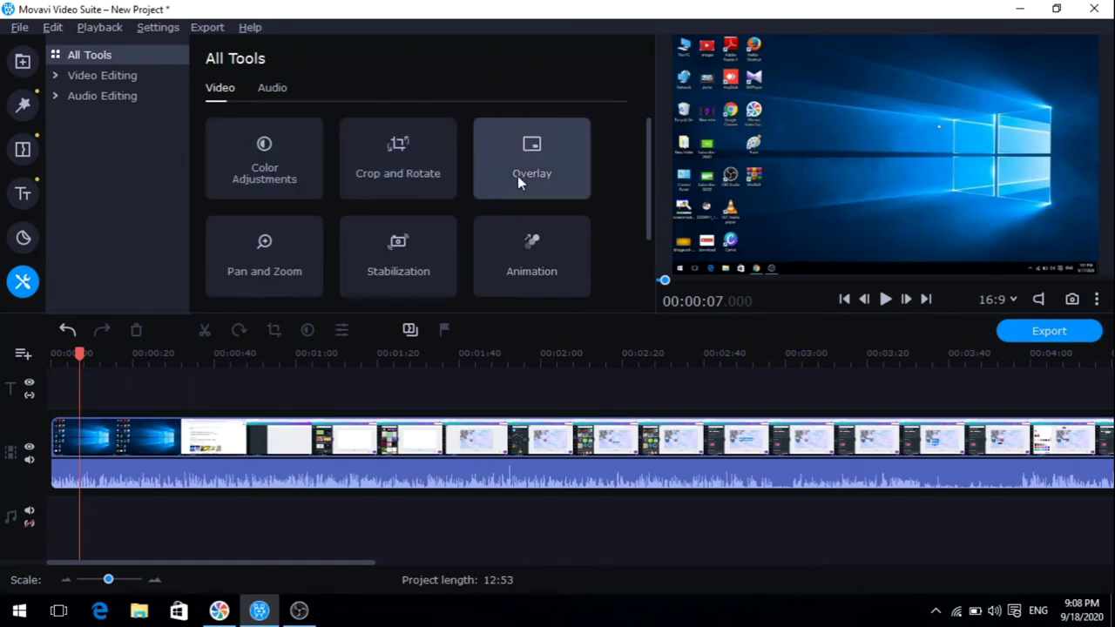
{"action": "left_click_drag", "start_coordinate": [648, 181], "coordinate": [634, 127]}
Step: Split the screen recording at 1:42.2 and delete everything after the cut
{"action": "left_click", "coordinate": [468, 425]}
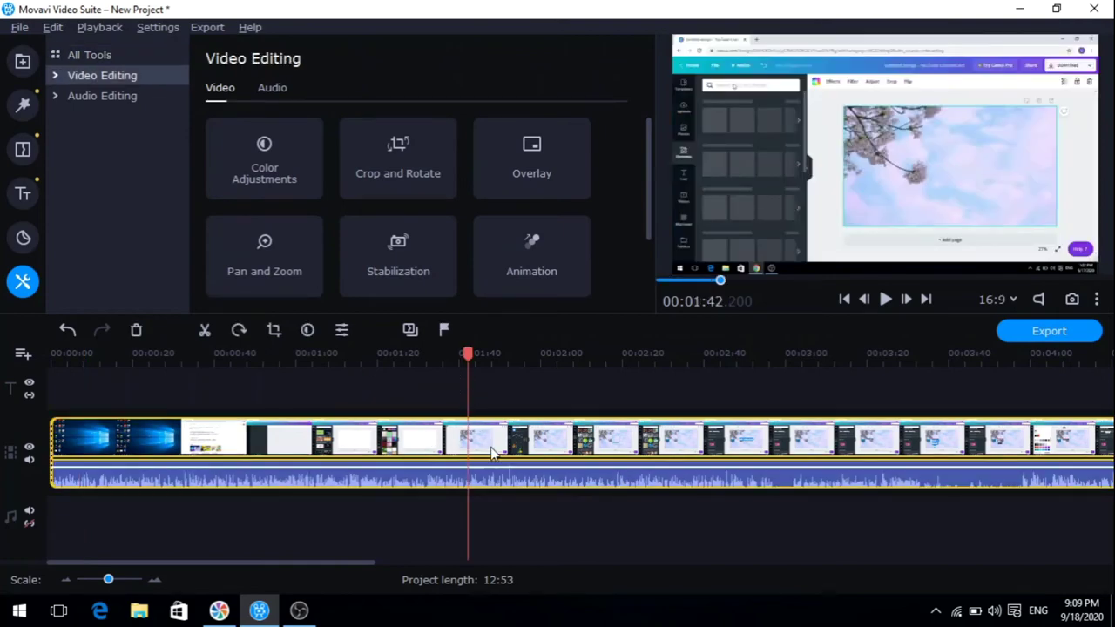
{"action": "key", "text": "ctrl+b"}
{"action": "left_click", "coordinate": [490, 451]}
{"action": "key", "text": "Delete"}
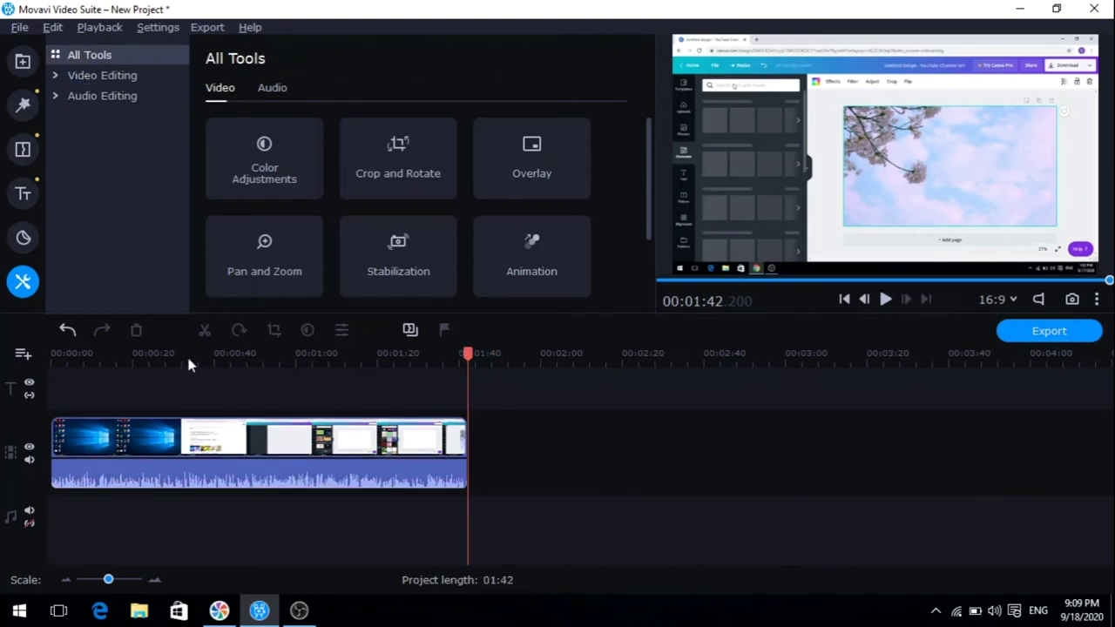
Step: Select the shortened recording at 37.6 seconds and look at its easy color adjustment presets
{"action": "left_click", "coordinate": [204, 439]}
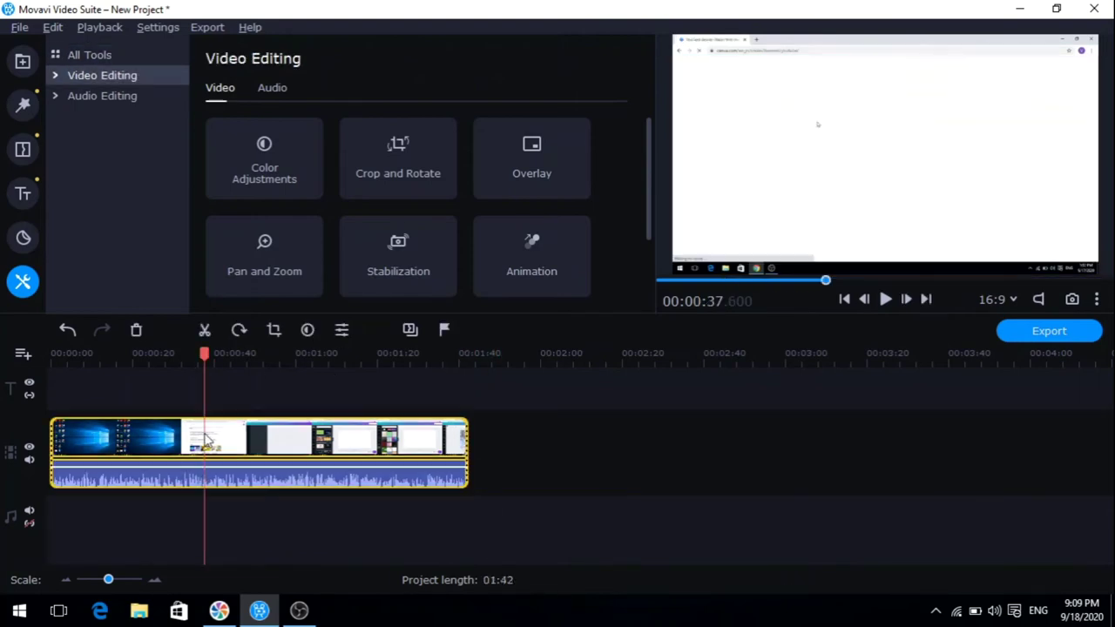
{"action": "left_click", "coordinate": [273, 168]}
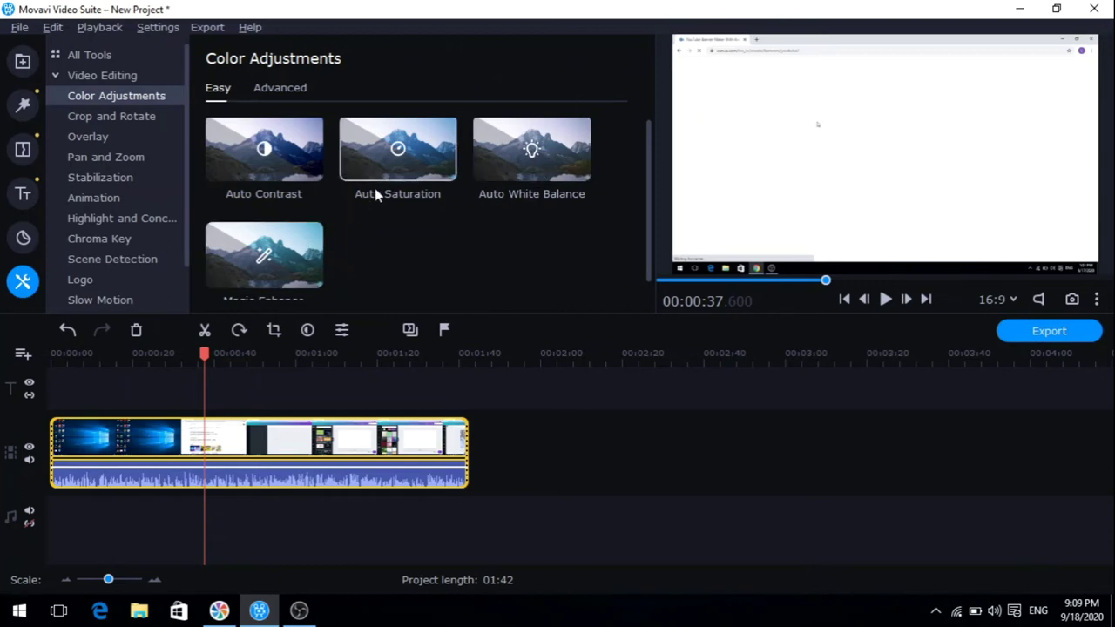
{"action": "left_click", "coordinate": [130, 78]}
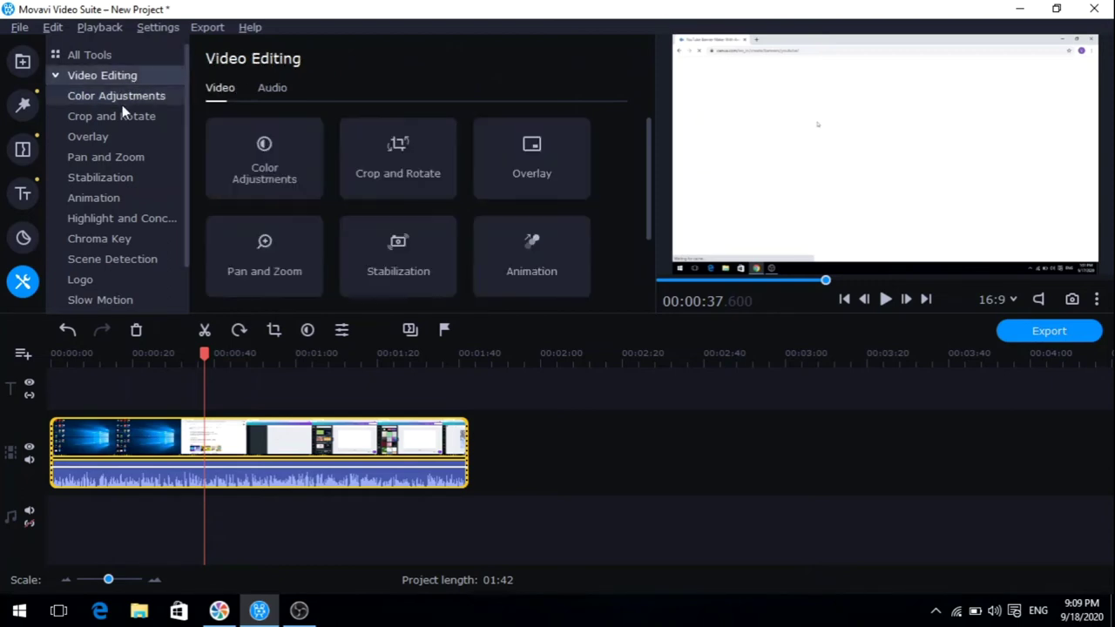
Step: Crop a narrow strip off the left and right sides of the recording's picture with Crop and Rotate, and apply it
{"action": "left_click", "coordinate": [122, 116]}
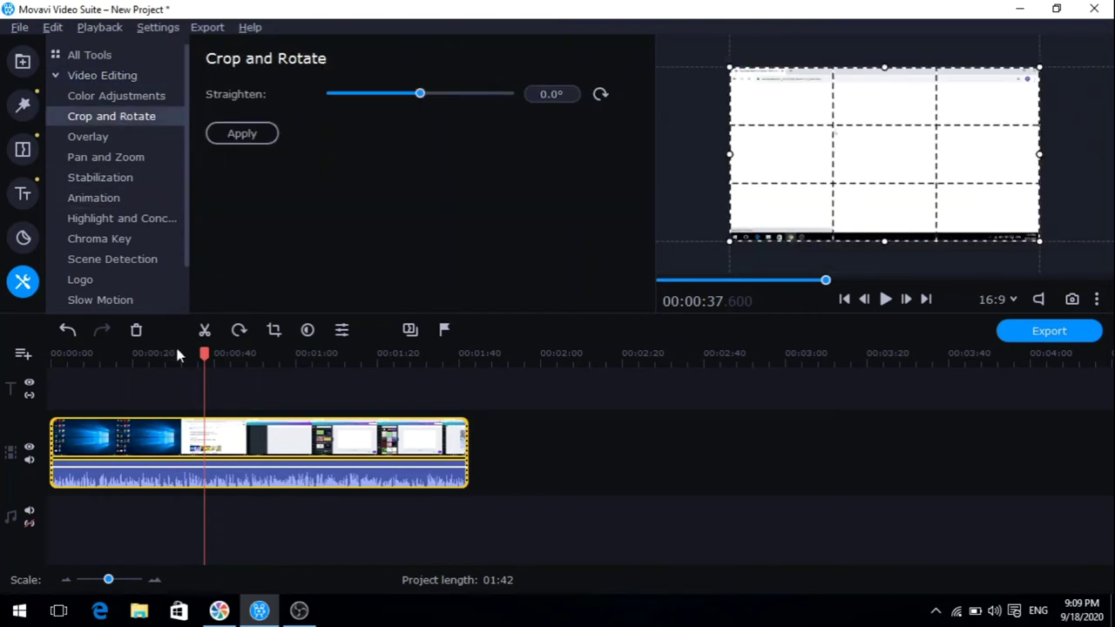
{"action": "left_click", "coordinate": [183, 440]}
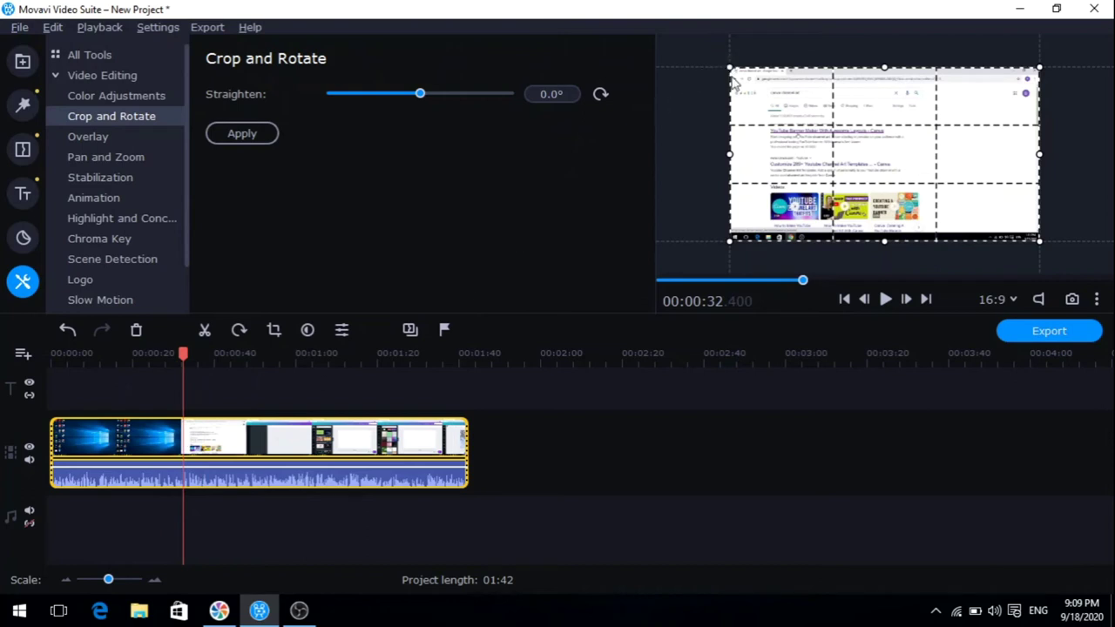
{"action": "left_click_drag", "start_coordinate": [732, 71], "coordinate": [784, 94]}
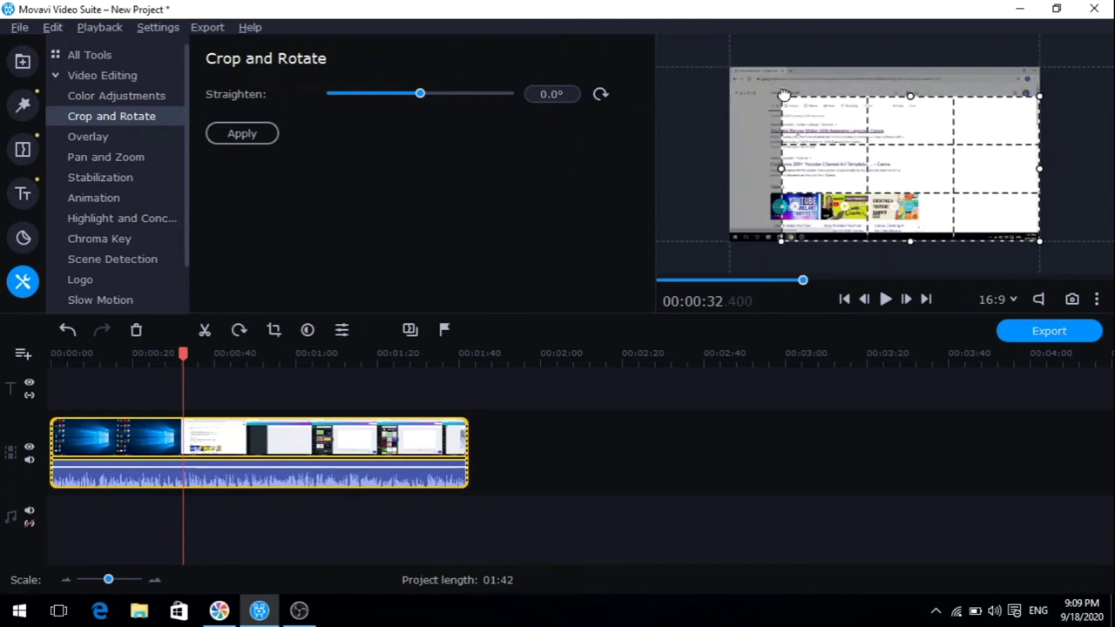
{"action": "left_click_drag", "start_coordinate": [783, 95], "coordinate": [725, 60]}
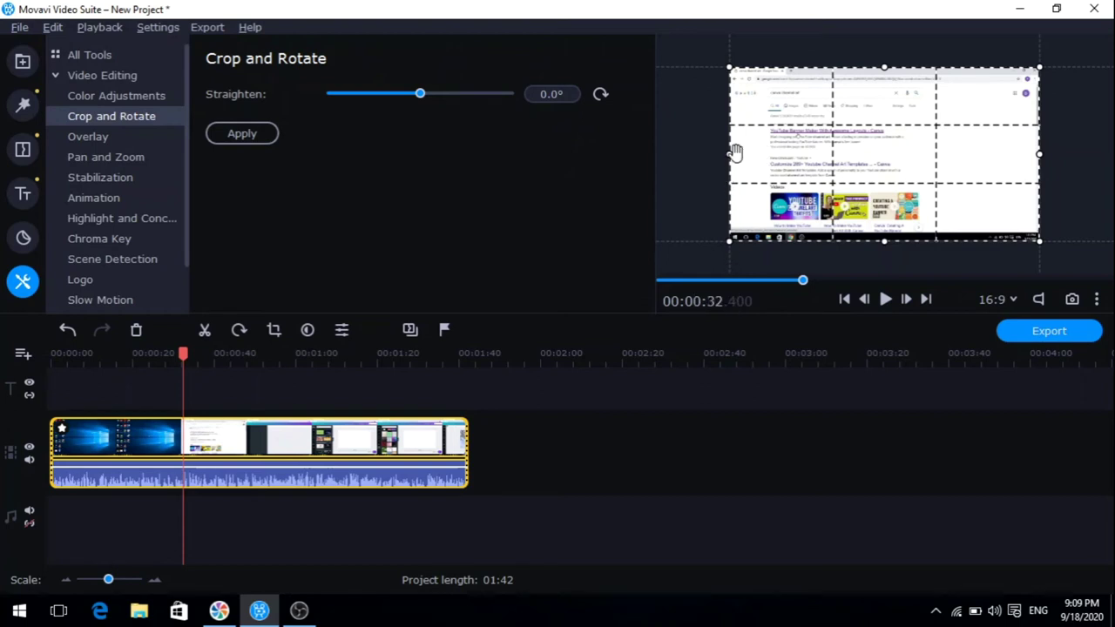
{"action": "left_click_drag", "start_coordinate": [735, 153], "coordinate": [752, 155]}
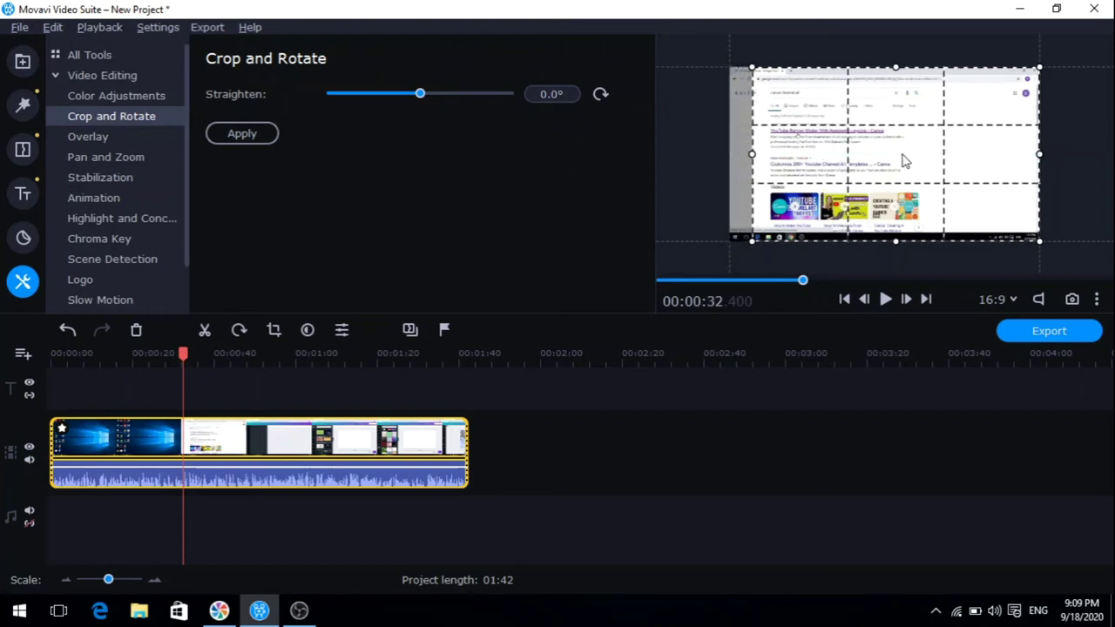
{"action": "left_click_drag", "start_coordinate": [1036, 154], "coordinate": [1009, 158]}
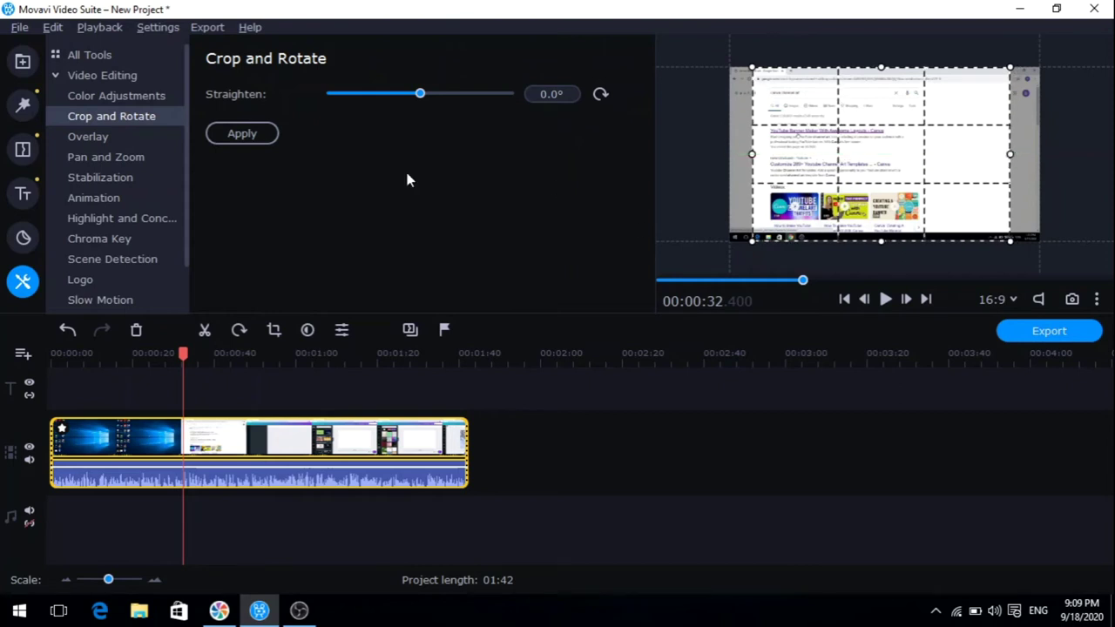
{"action": "left_click", "coordinate": [251, 136]}
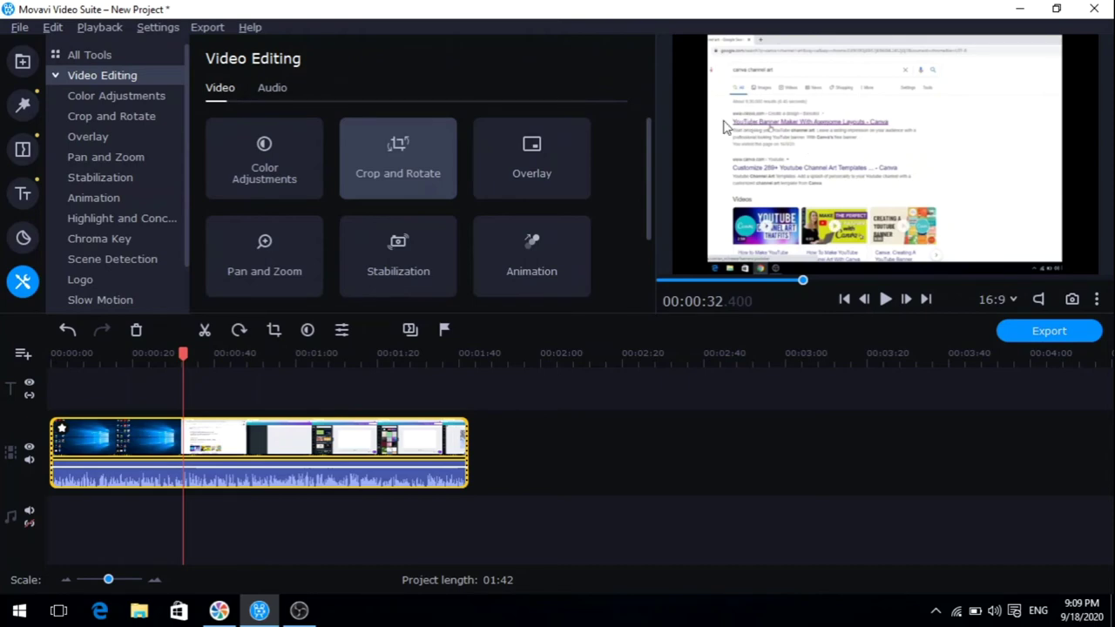
Step: Bring up the Overlay tool for the recording and shrink its frame slightly from the upper-left corner of the picture
{"action": "left_click", "coordinate": [136, 97]}
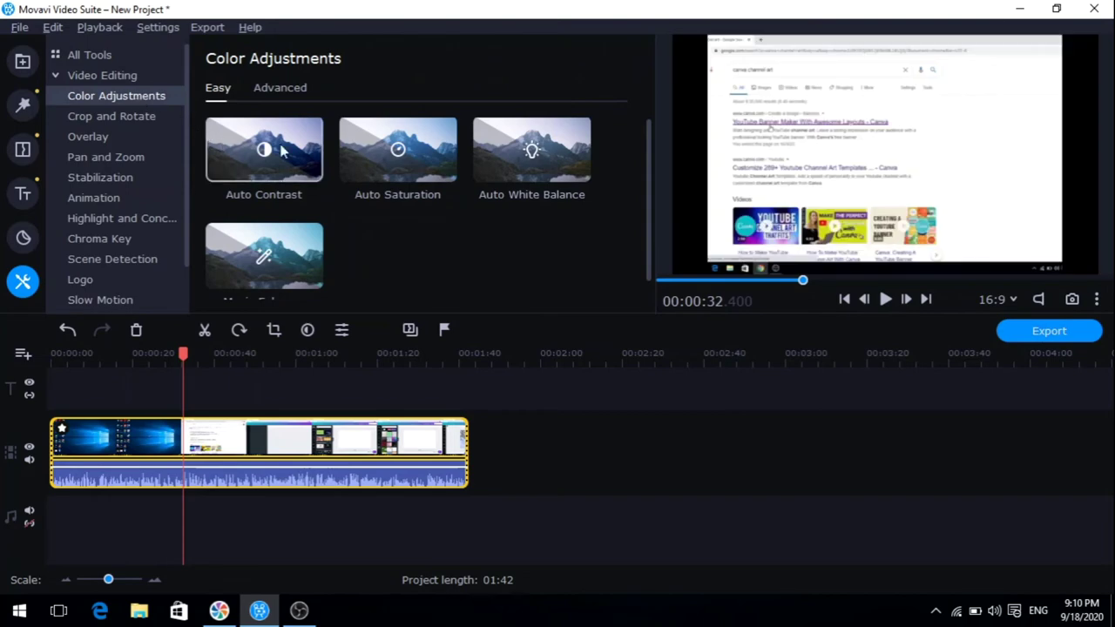
{"action": "left_click", "coordinate": [130, 117]}
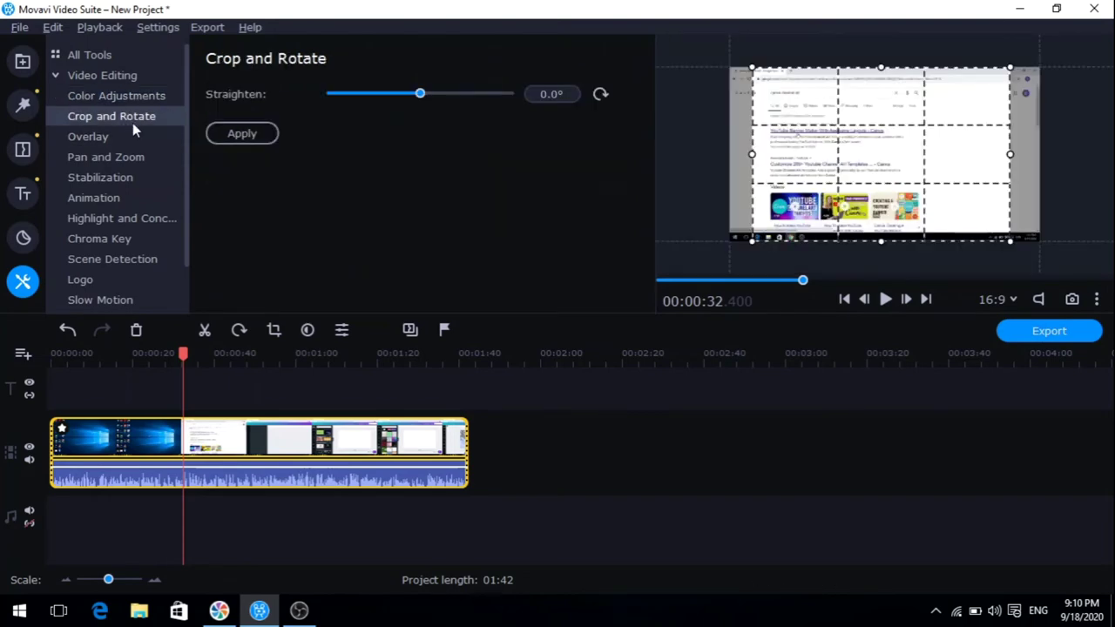
{"action": "left_click", "coordinate": [114, 135]}
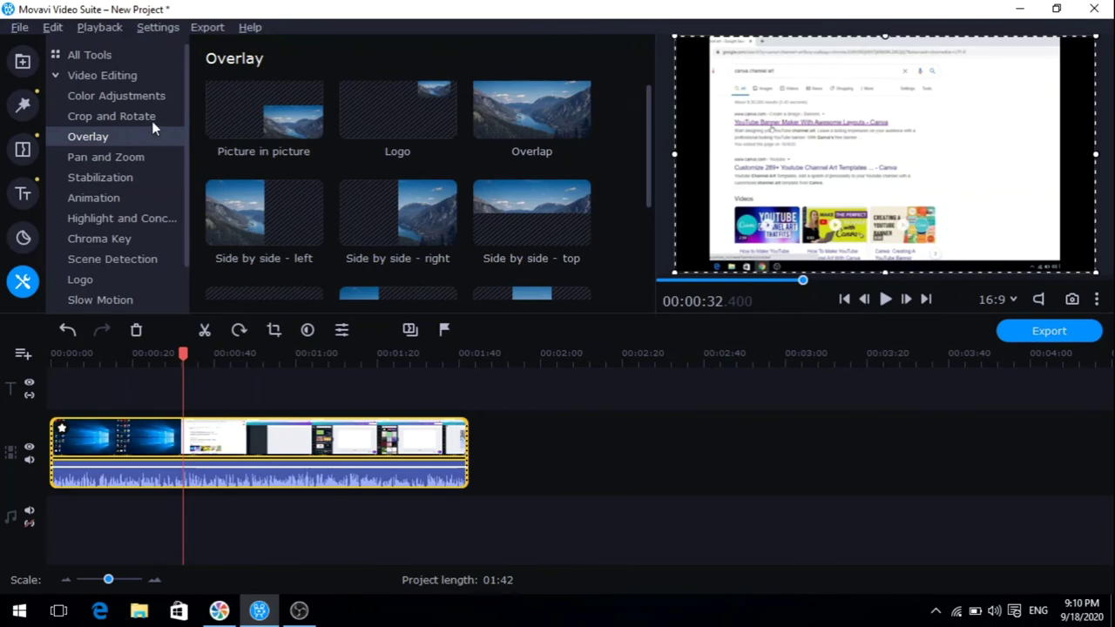
{"action": "left_click_drag", "start_coordinate": [675, 40], "coordinate": [667, 94]}
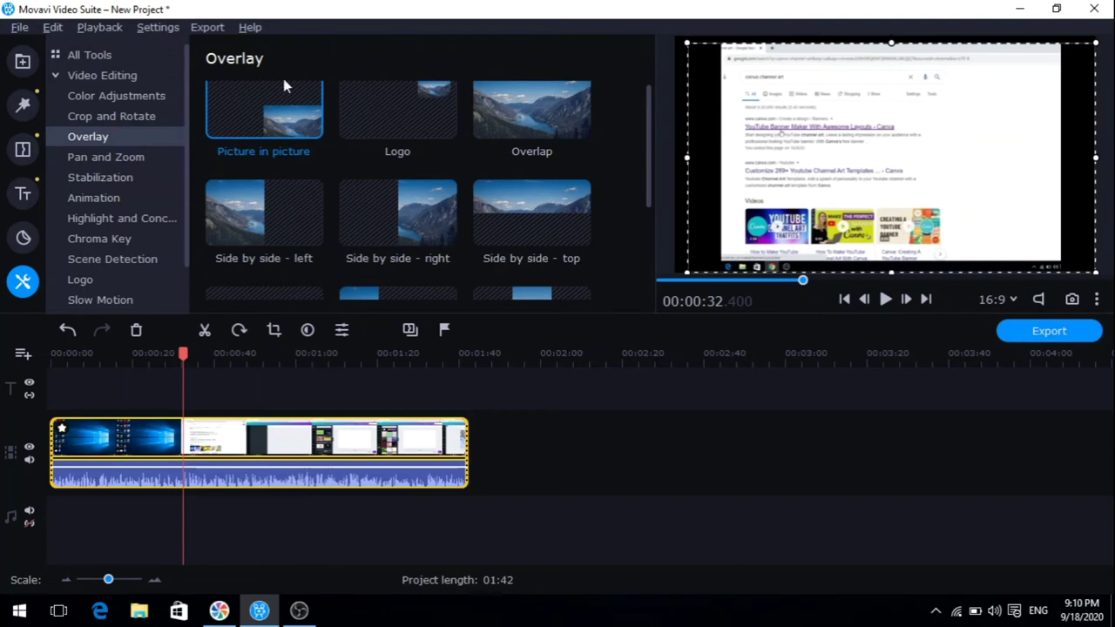
Step: Add an extra video track above the recording and place demo.mp4 on it starting at about 3.6 seconds
{"action": "left_click", "coordinate": [23, 60]}
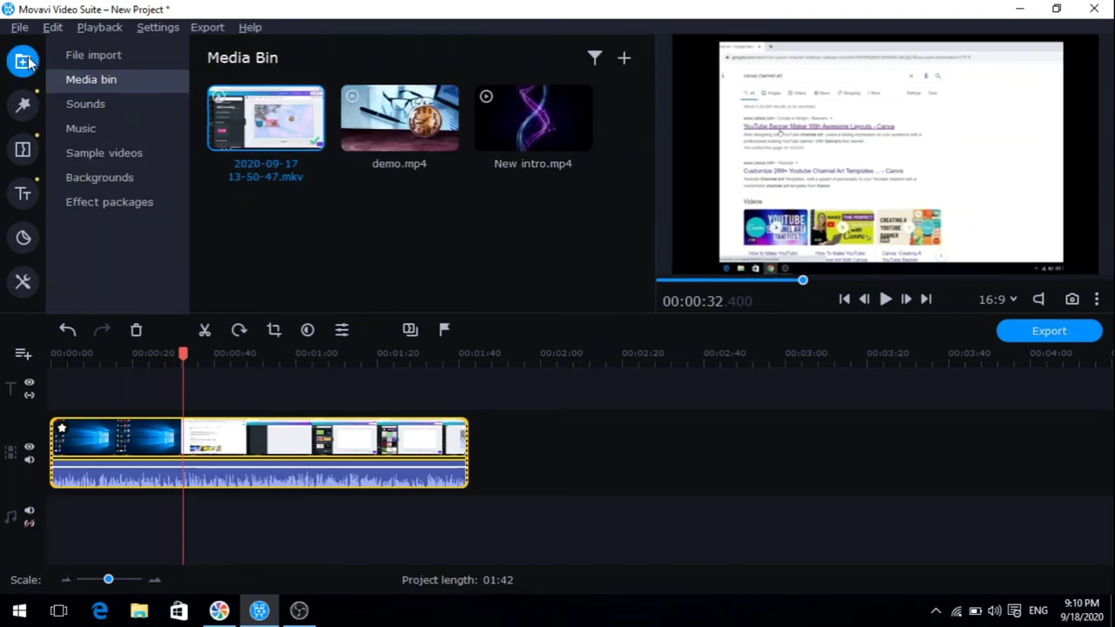
{"action": "left_click", "coordinate": [24, 355]}
{"action": "left_click", "coordinate": [61, 385]}
{"action": "left_click_drag", "start_coordinate": [418, 117], "coordinate": [65, 402]}
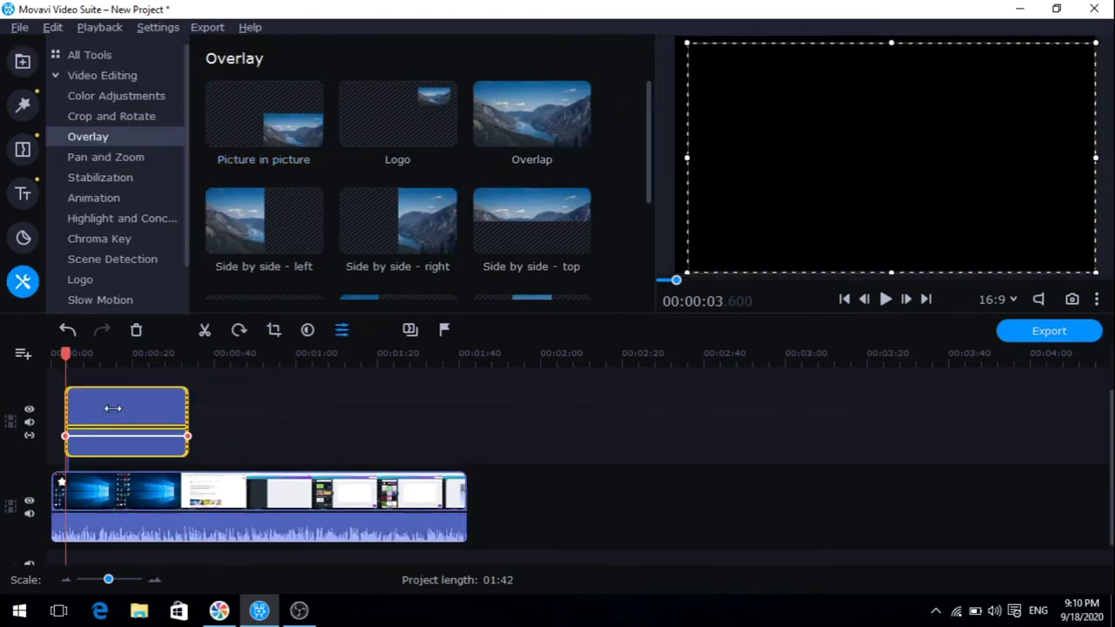
Step: Shrink the demo.mp4 overlay to a small picture-in-picture in the lower-right corner of the recording's frame
{"action": "left_click", "coordinate": [147, 353]}
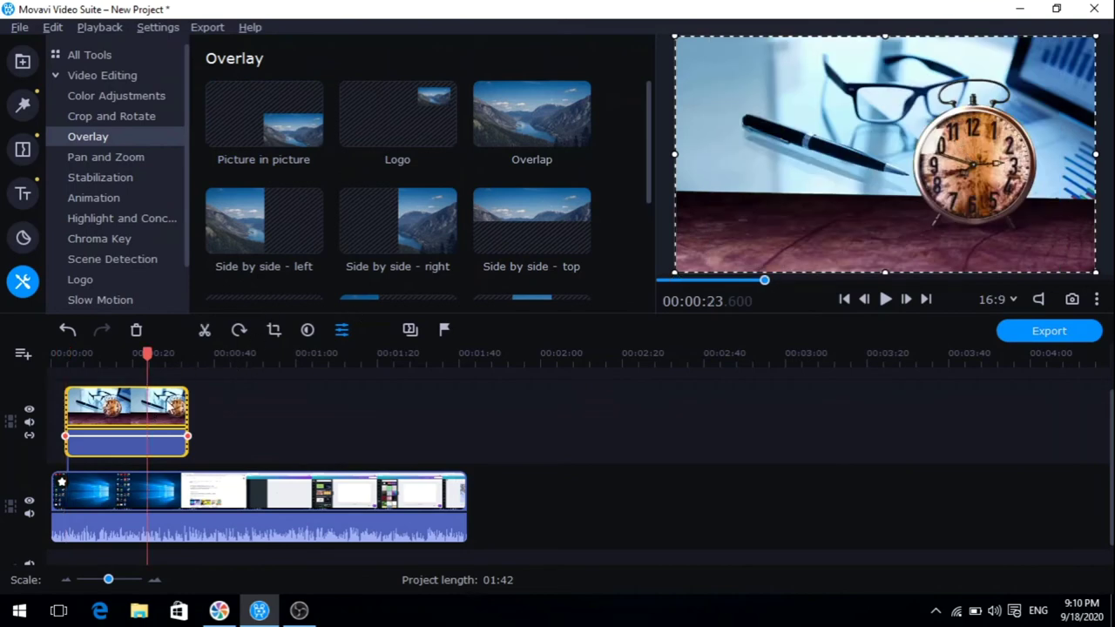
{"action": "left_click", "coordinate": [176, 516]}
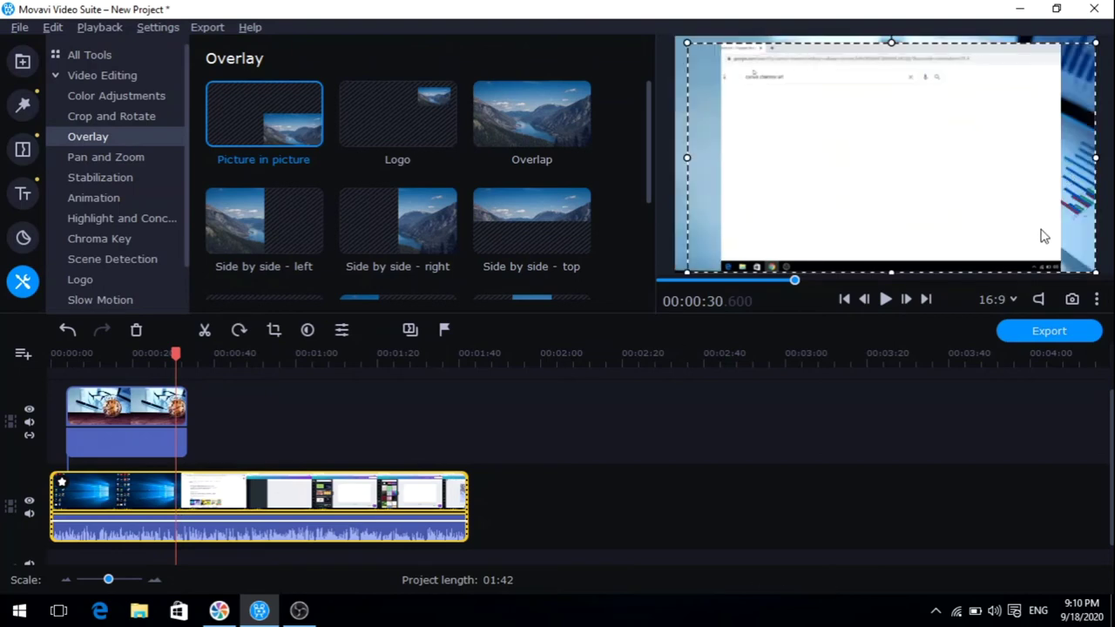
{"action": "left_click", "coordinate": [149, 400]}
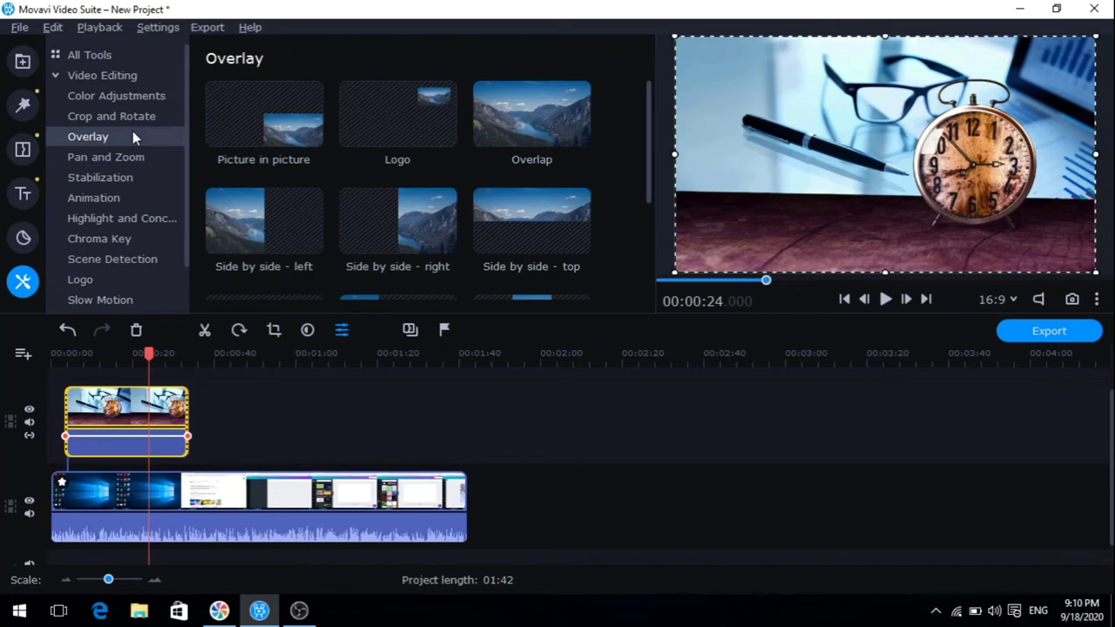
{"action": "left_click_drag", "start_coordinate": [673, 40], "coordinate": [1073, 248]}
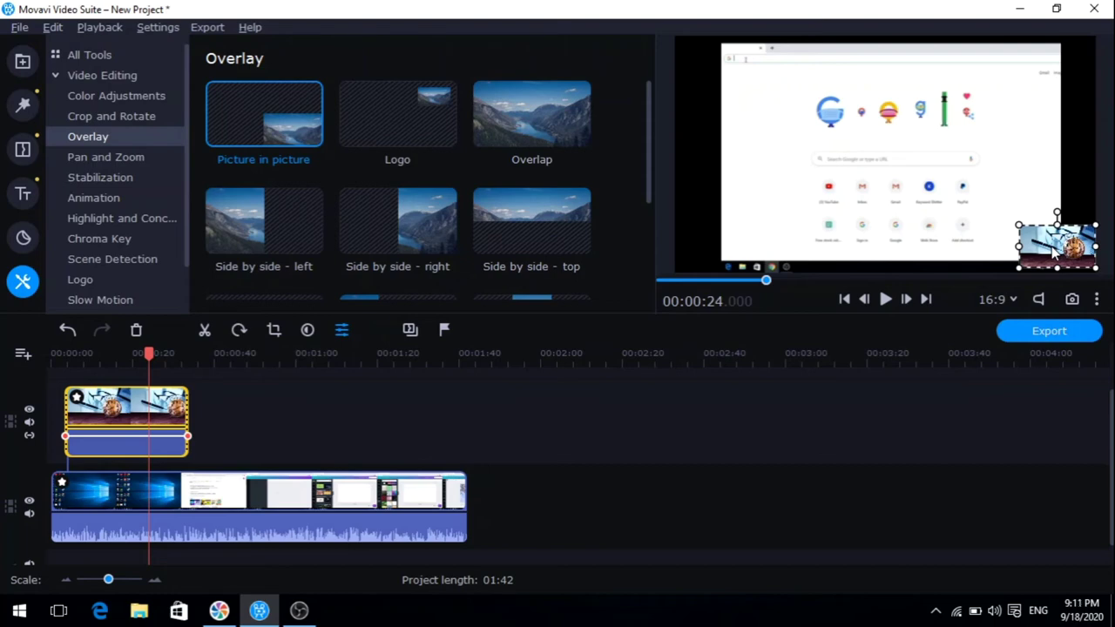
Step: Play the timeline from about 7 seconds to check the picture-in-picture overlay, and pause it
{"action": "left_click", "coordinate": [615, 413]}
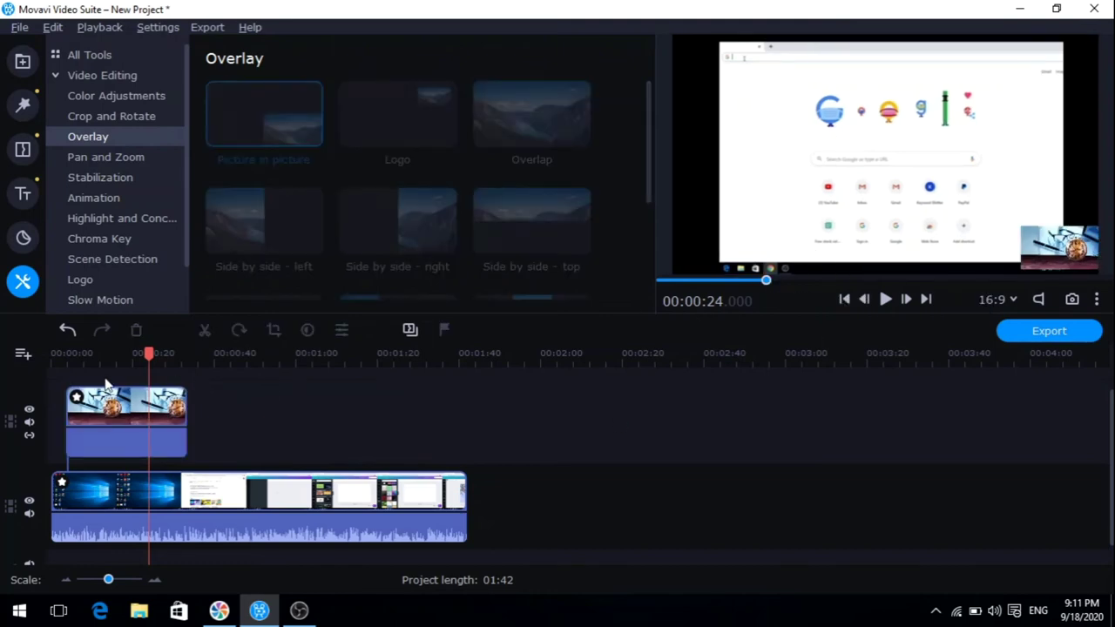
{"action": "left_click", "coordinate": [79, 355]}
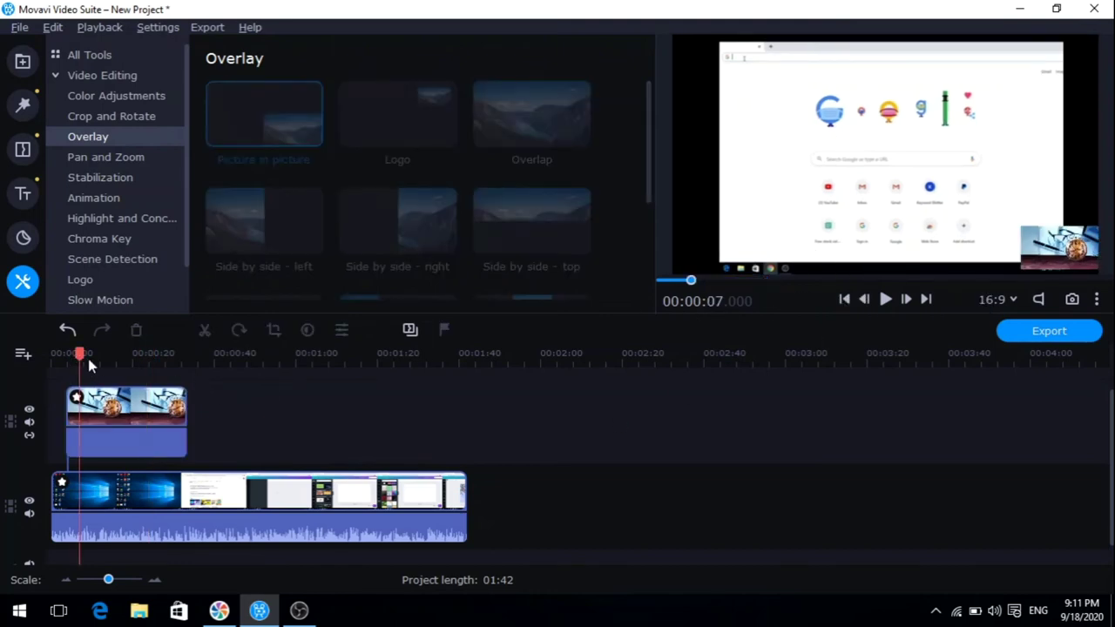
{"action": "left_click", "coordinate": [884, 298]}
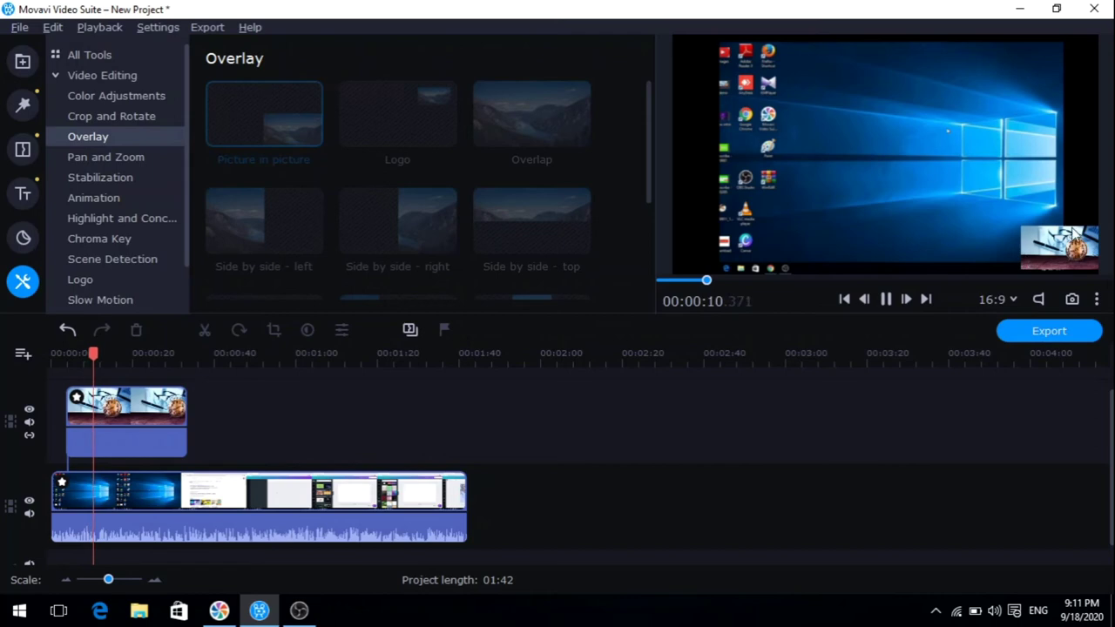
{"action": "left_click", "coordinate": [885, 300]}
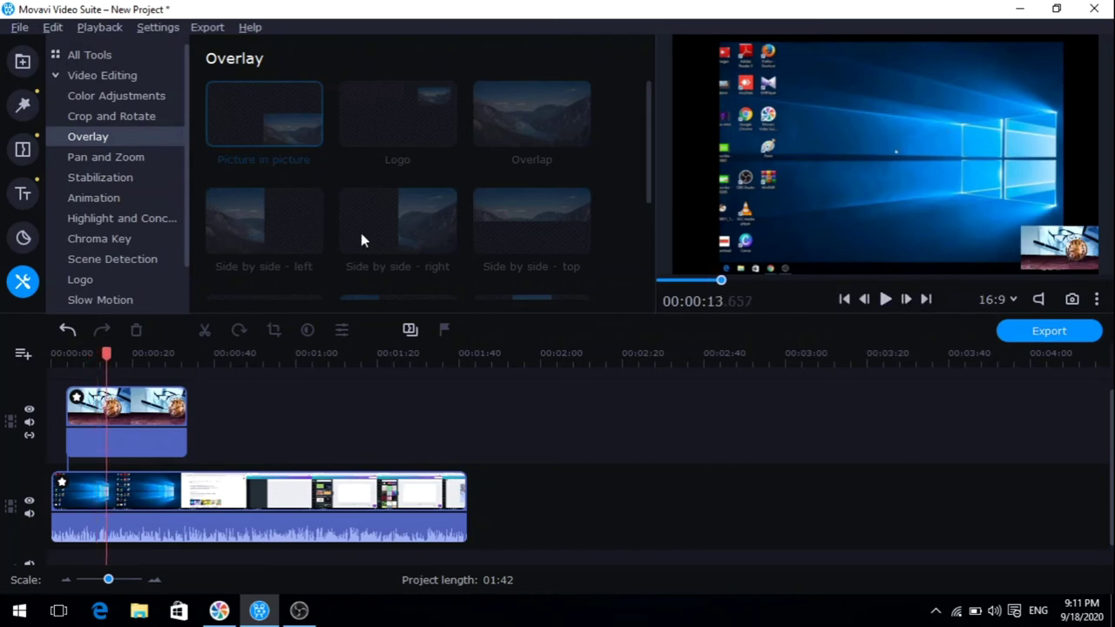
Step: Bring up the Pan and Zoom tool and split the recording at about 32.4 and 47.8 seconds
{"action": "left_click", "coordinate": [94, 151]}
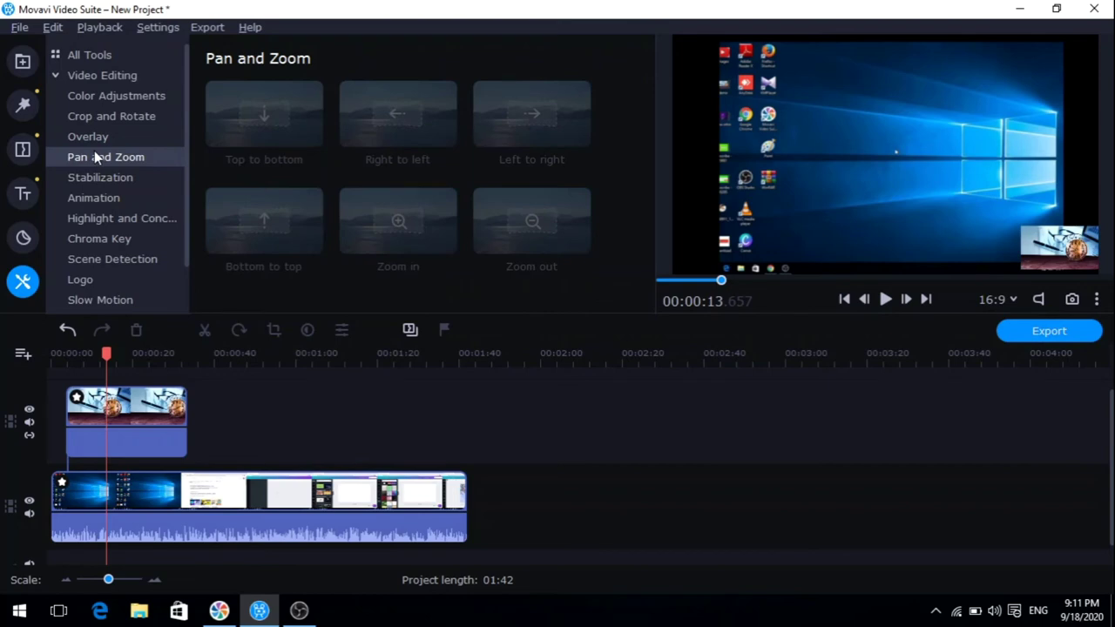
{"action": "left_click", "coordinate": [235, 488]}
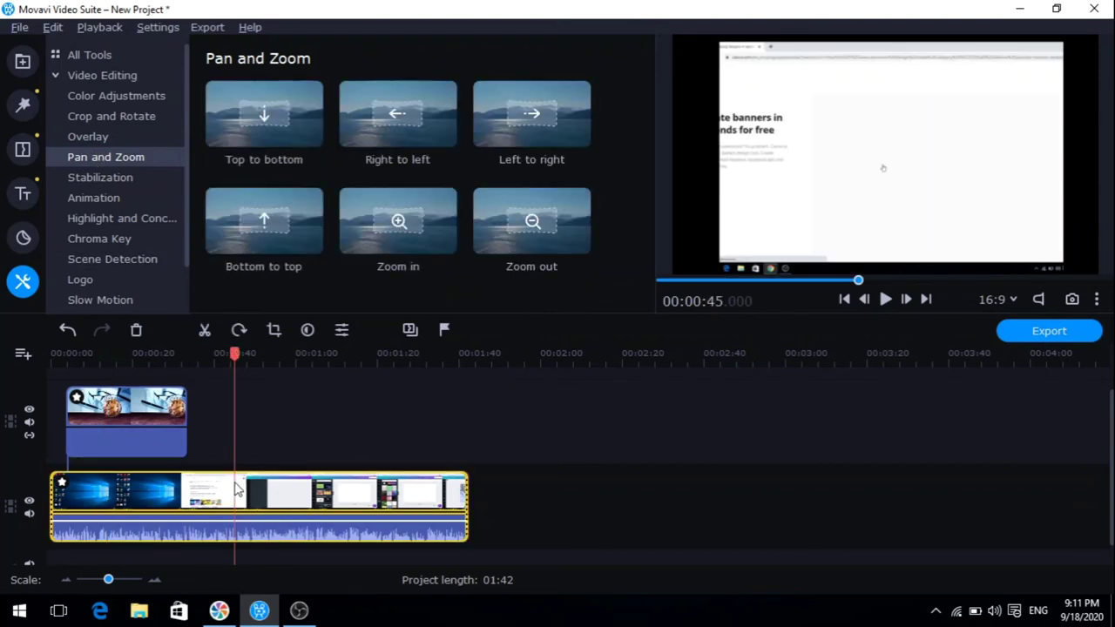
{"action": "left_click", "coordinate": [211, 475]}
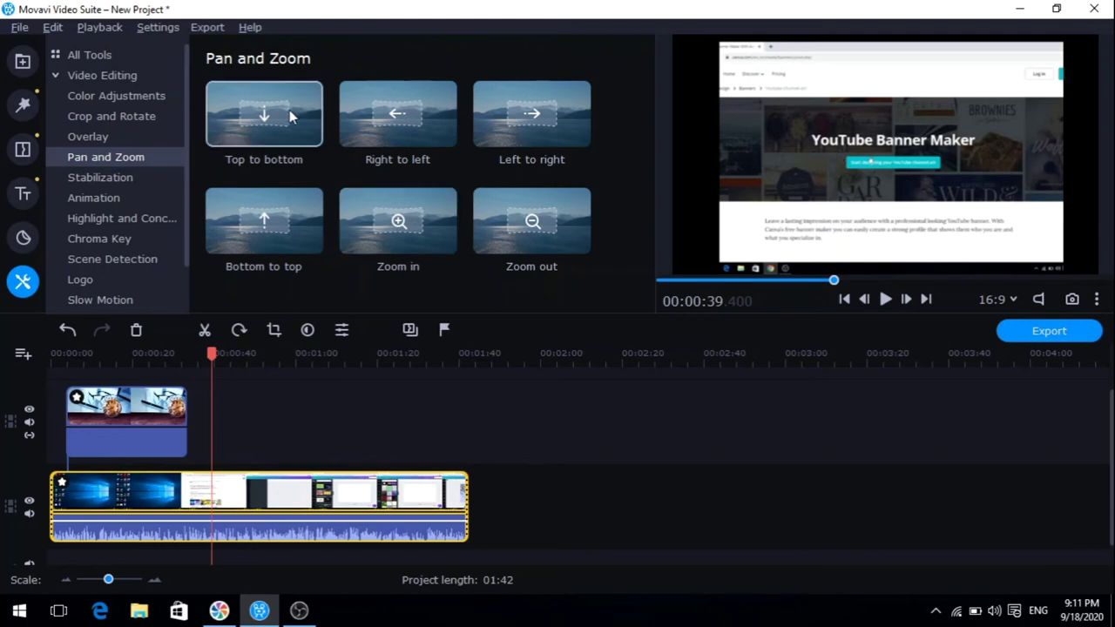
{"action": "left_click", "coordinate": [183, 476]}
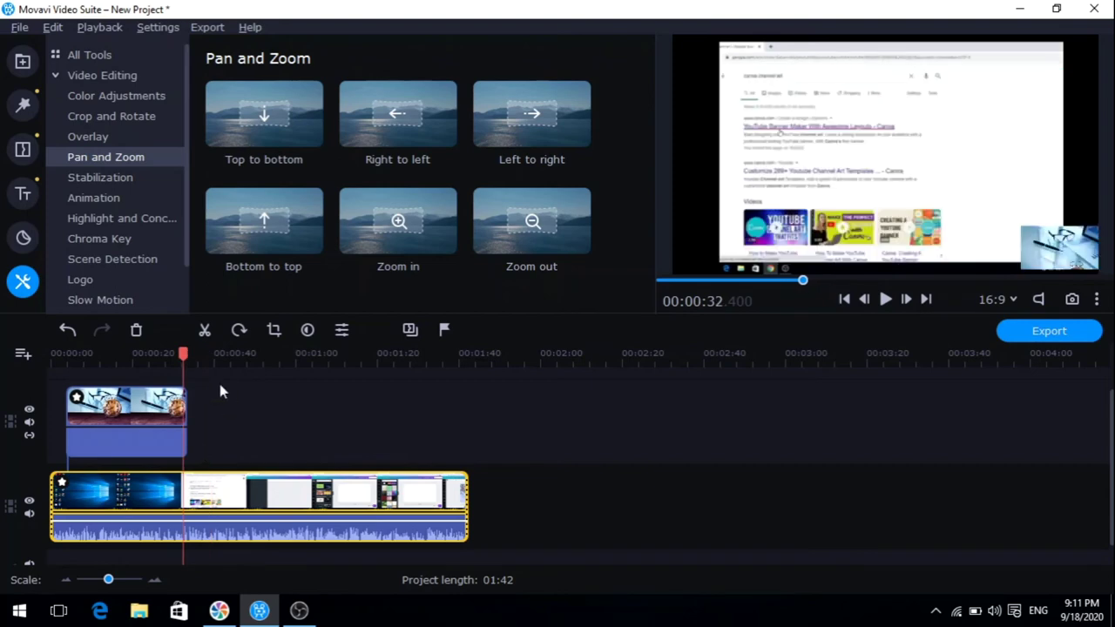
{"action": "left_click", "coordinate": [204, 330]}
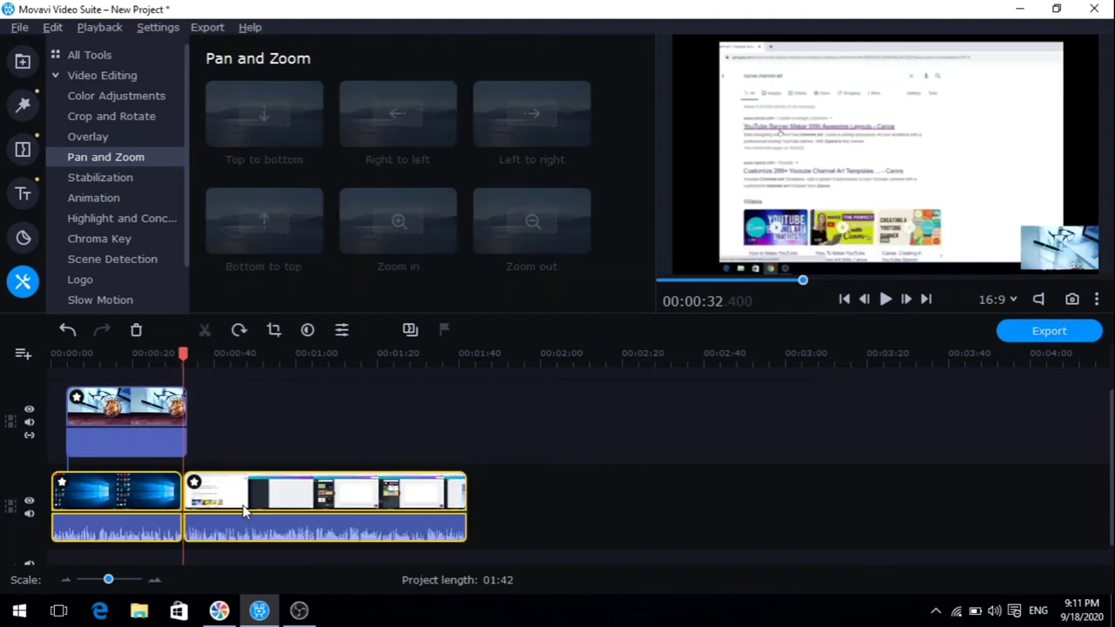
{"action": "left_click", "coordinate": [247, 477]}
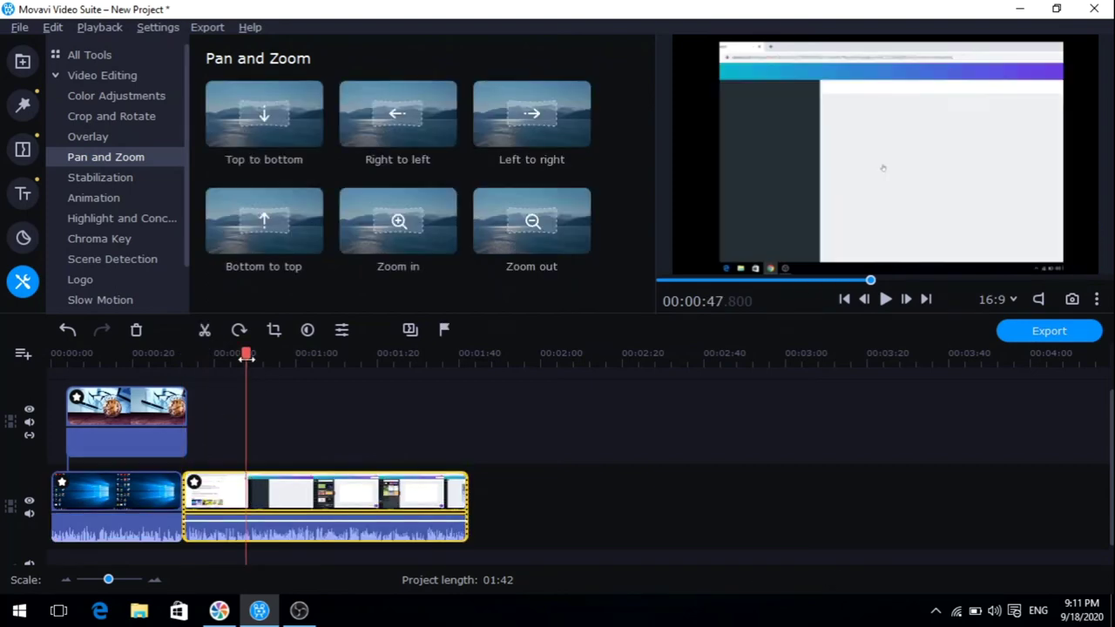
{"action": "left_click", "coordinate": [205, 331]}
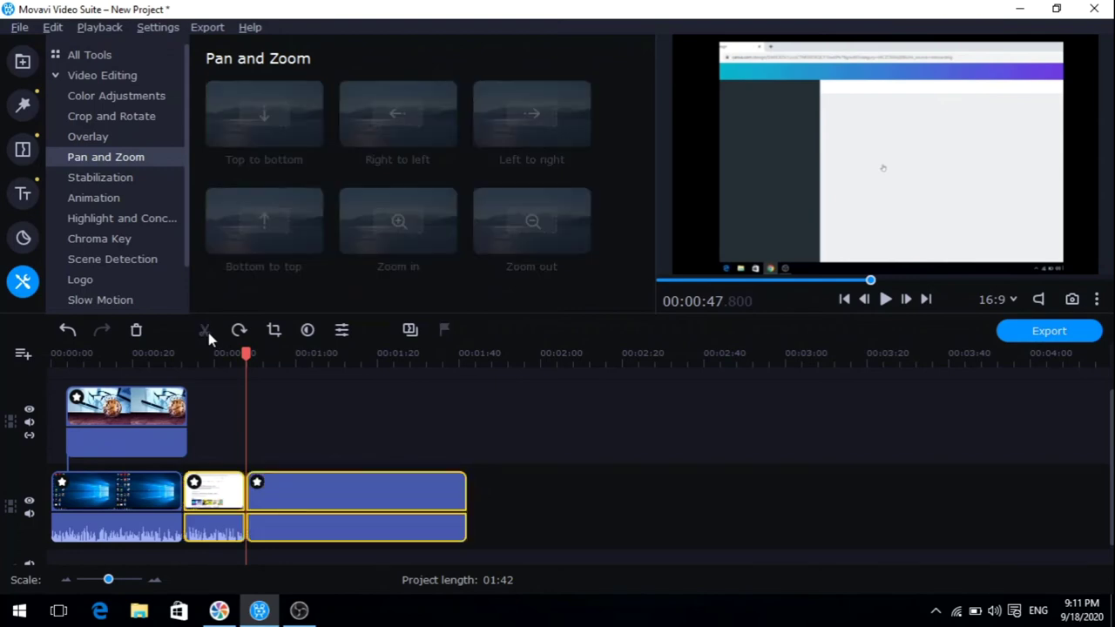
Step: Select the middle segment of the recording and preview the Zoom out, Zoom in and Top to bottom presets
{"action": "left_click", "coordinate": [225, 493]}
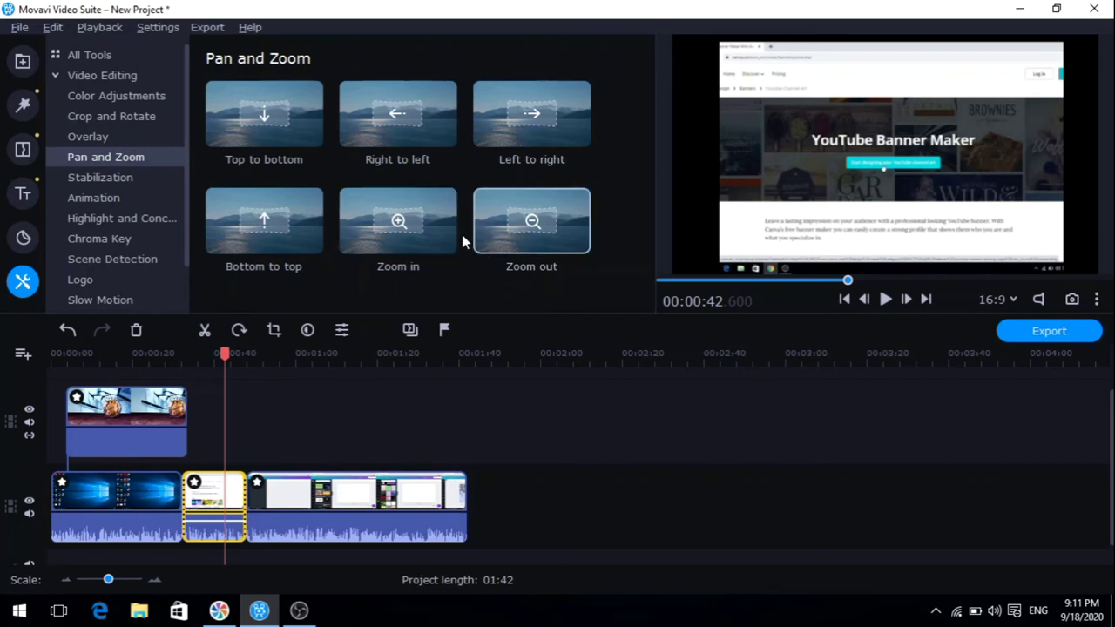
{"action": "left_click", "coordinate": [517, 223]}
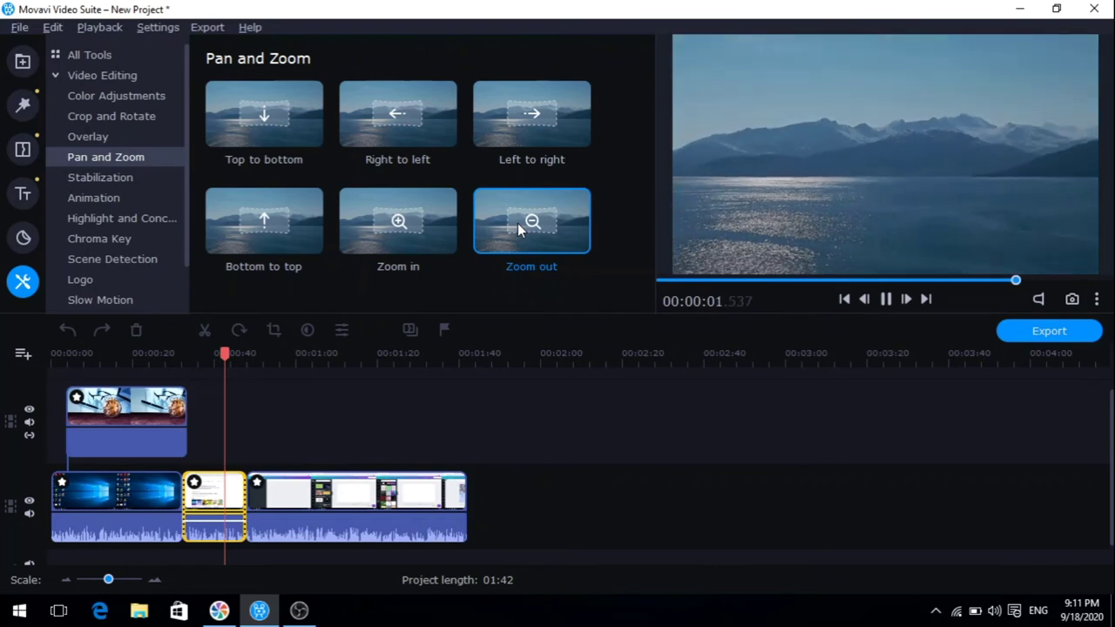
{"action": "left_click", "coordinate": [399, 230]}
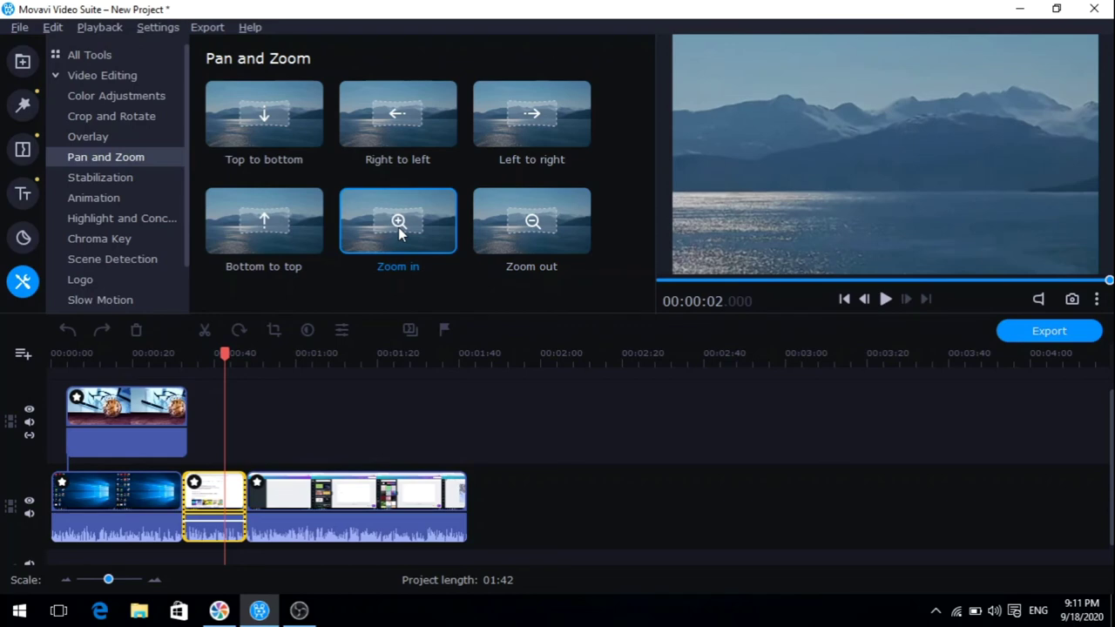
{"action": "left_click", "coordinate": [261, 113]}
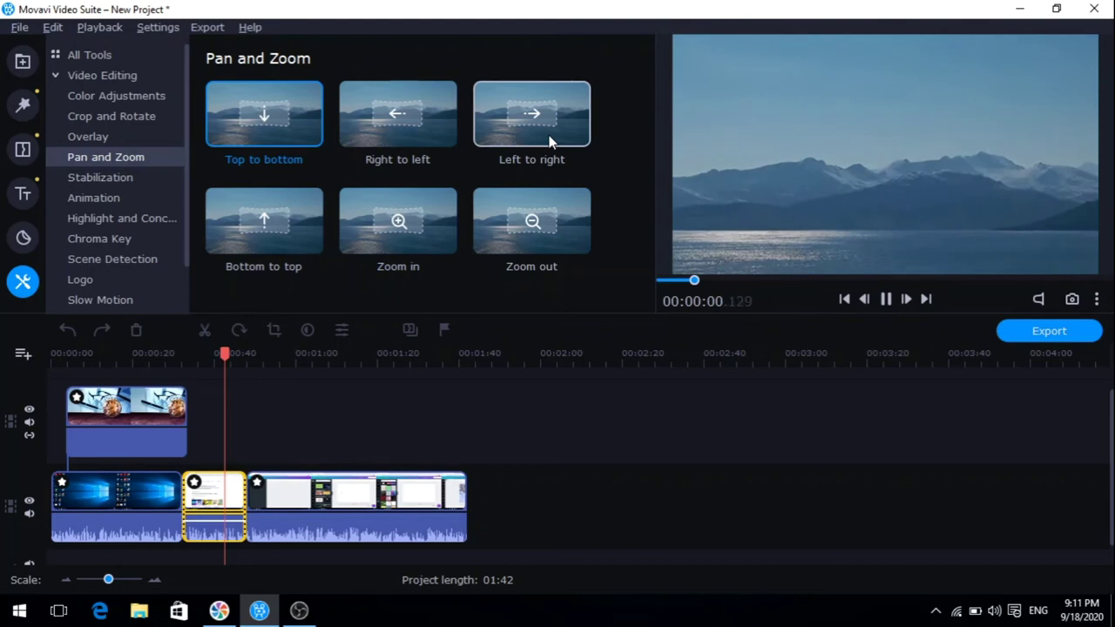
Step: Apply the Zoom in effect to the middle segment and stretch it from about 32.4 to 47 seconds
{"action": "left_click", "coordinate": [398, 225]}
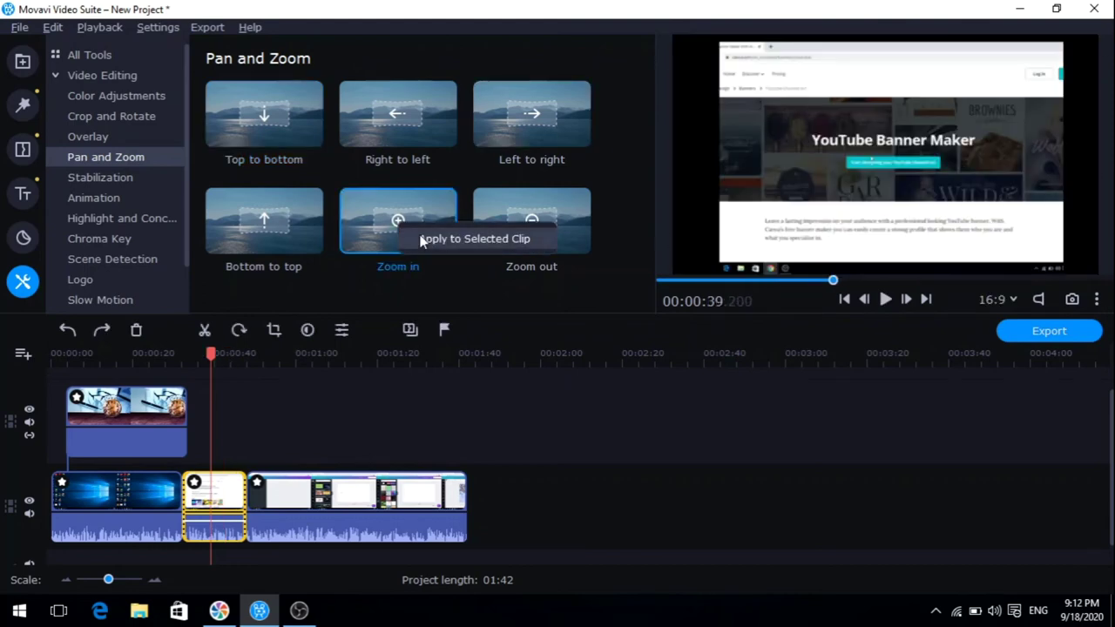
{"action": "left_click", "coordinate": [420, 238]}
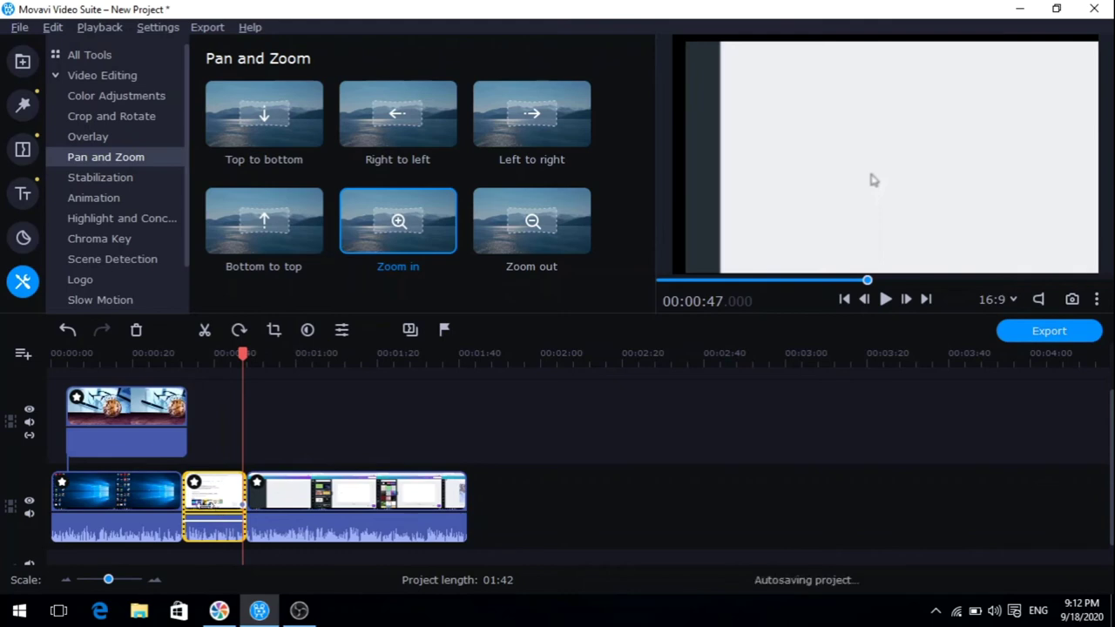
{"action": "left_click", "coordinate": [190, 505]}
{"action": "left_click", "coordinate": [182, 505]}
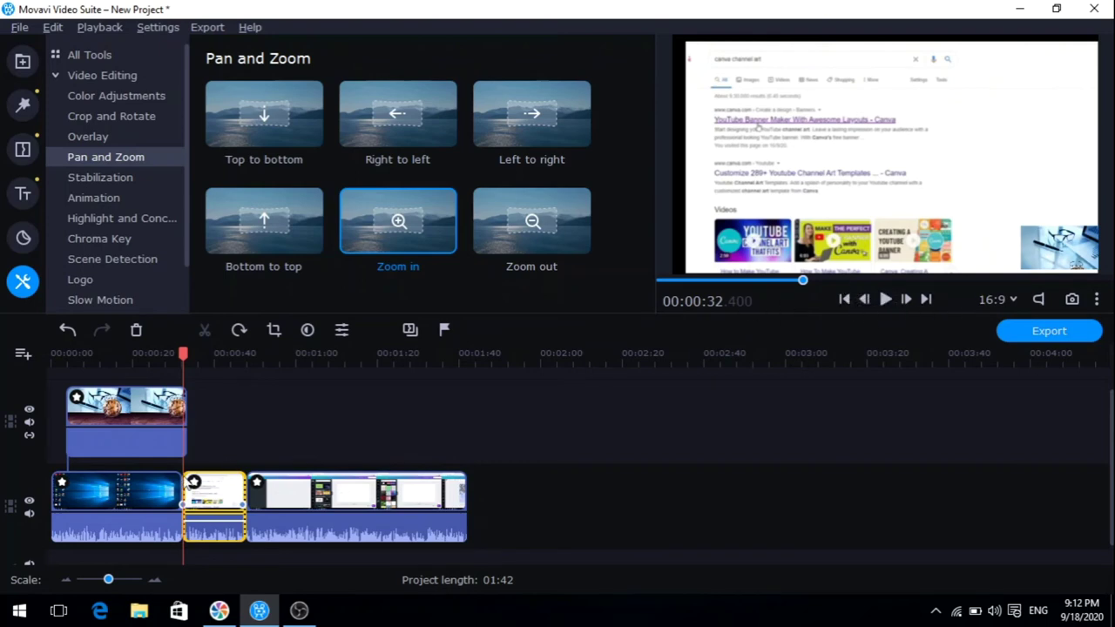
Step: Play the timeline from shortly before the middle segment to check the zoom-in effect, and pause it
{"action": "left_click", "coordinate": [130, 484]}
{"action": "left_click", "coordinate": [154, 475]}
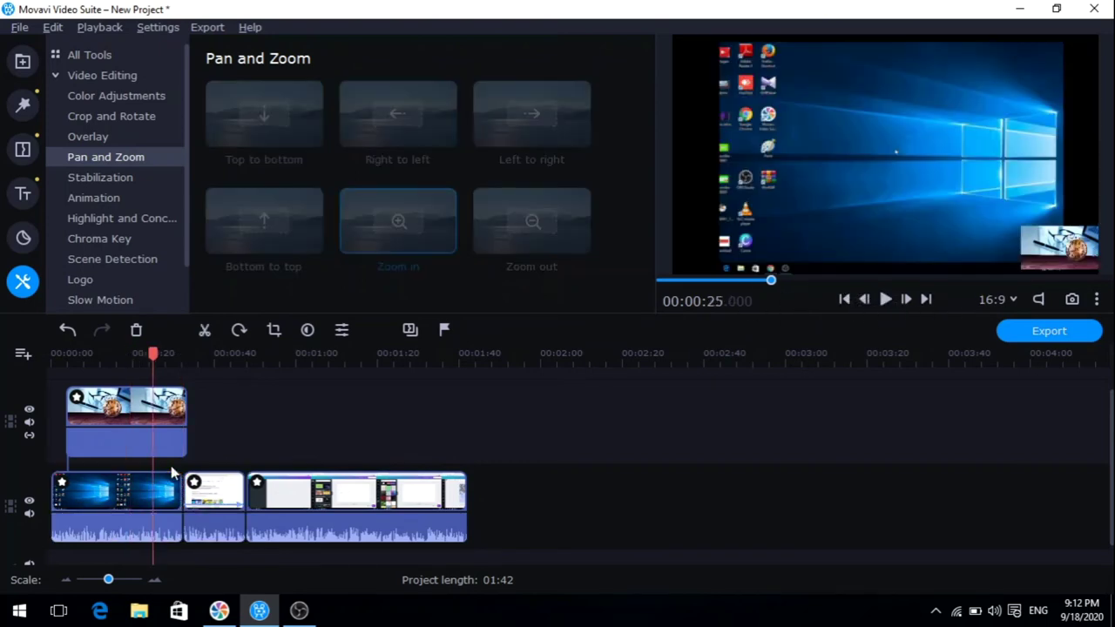
{"action": "left_click", "coordinate": [165, 477]}
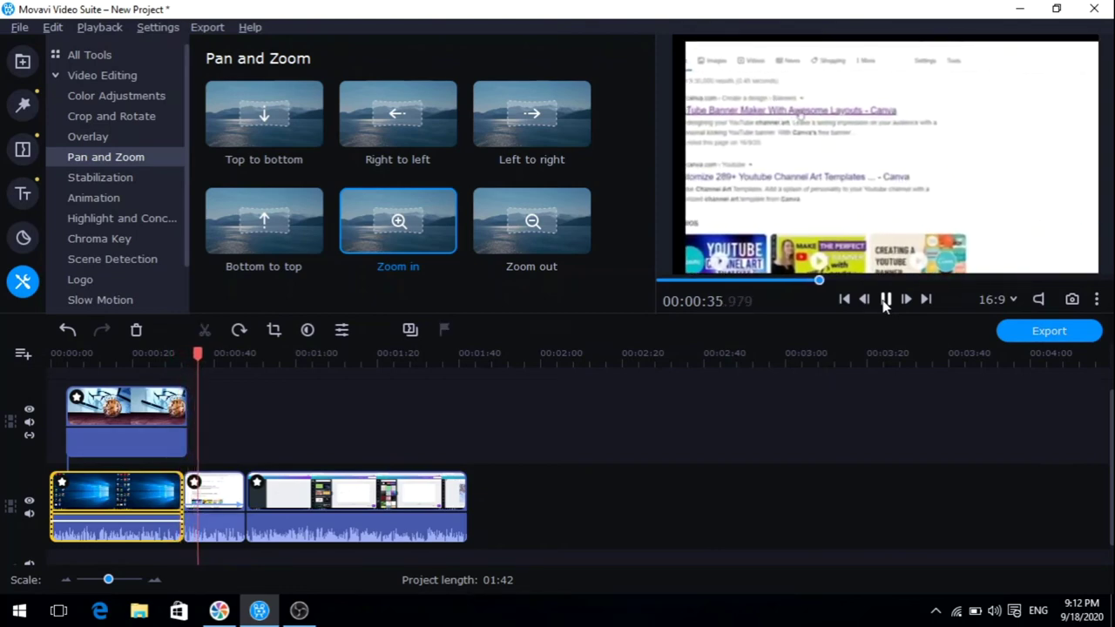
{"action": "left_click", "coordinate": [885, 301]}
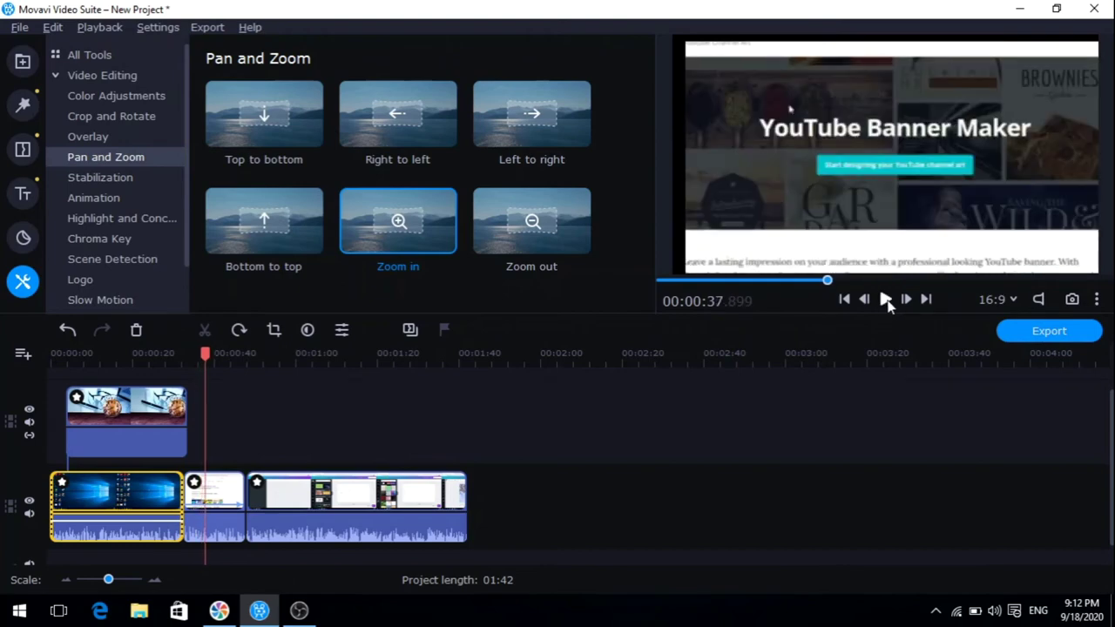
Step: Apply the Right to left pan to the last segment at about 1:04.6, shift its end frame further left, and extend it to about 1:14.6
{"action": "left_click", "coordinate": [294, 507]}
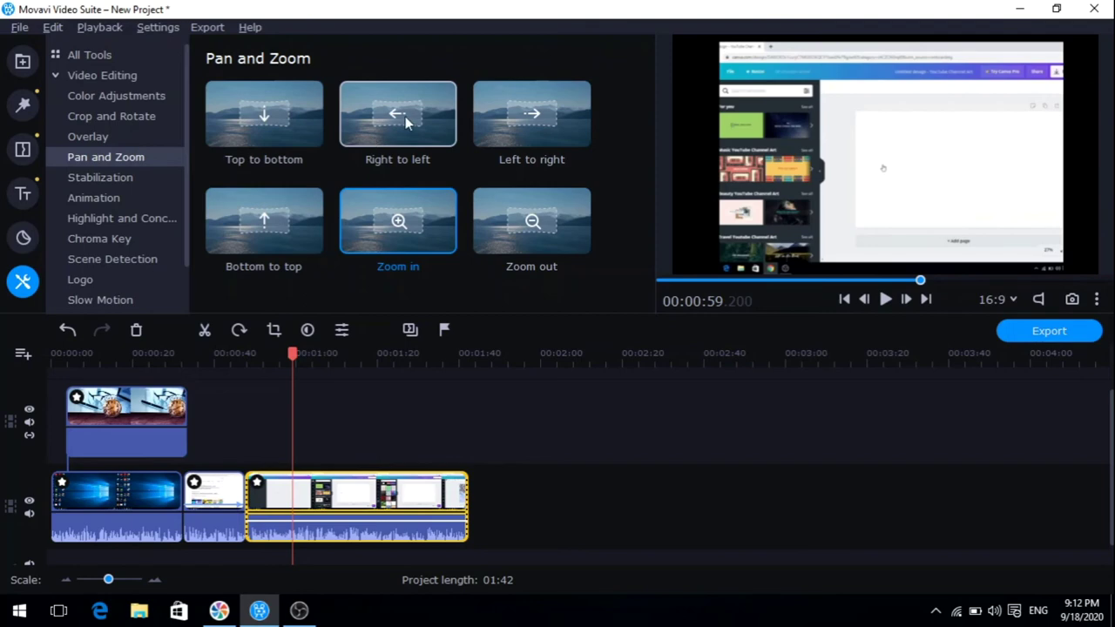
{"action": "left_click_drag", "start_coordinate": [400, 117], "coordinate": [315, 475]}
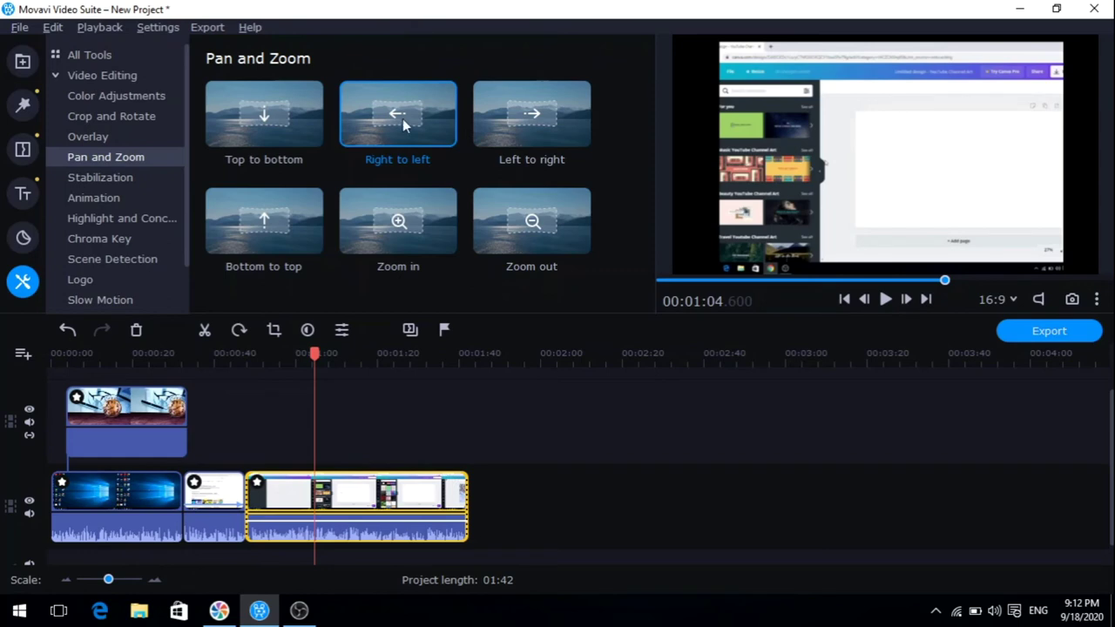
{"action": "left_click", "coordinate": [450, 142]}
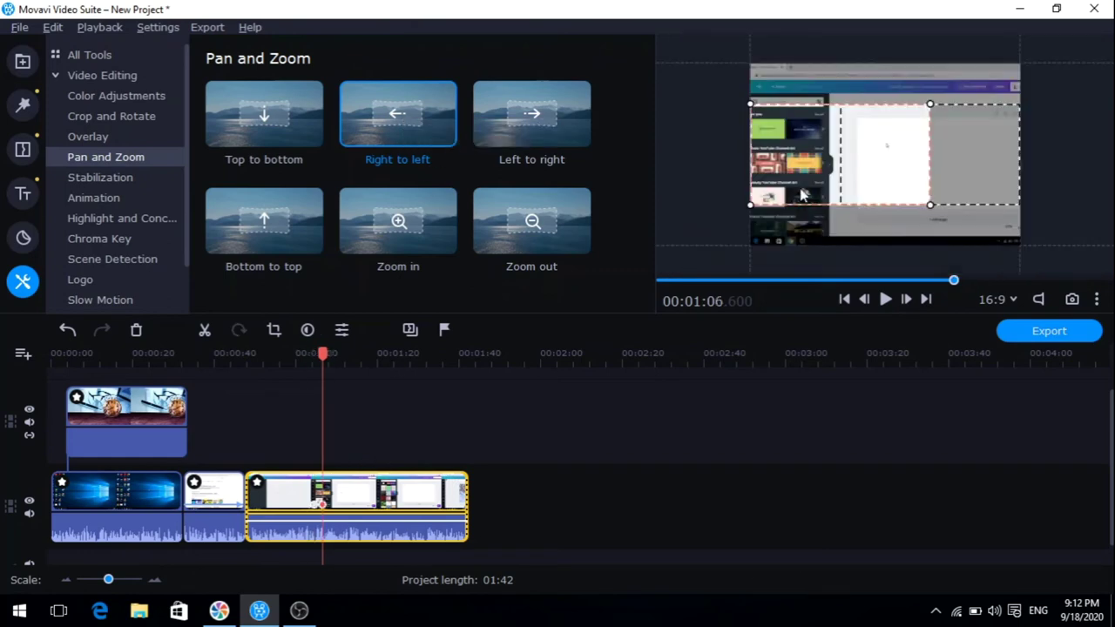
{"action": "left_click_drag", "start_coordinate": [862, 155], "coordinate": [835, 161]}
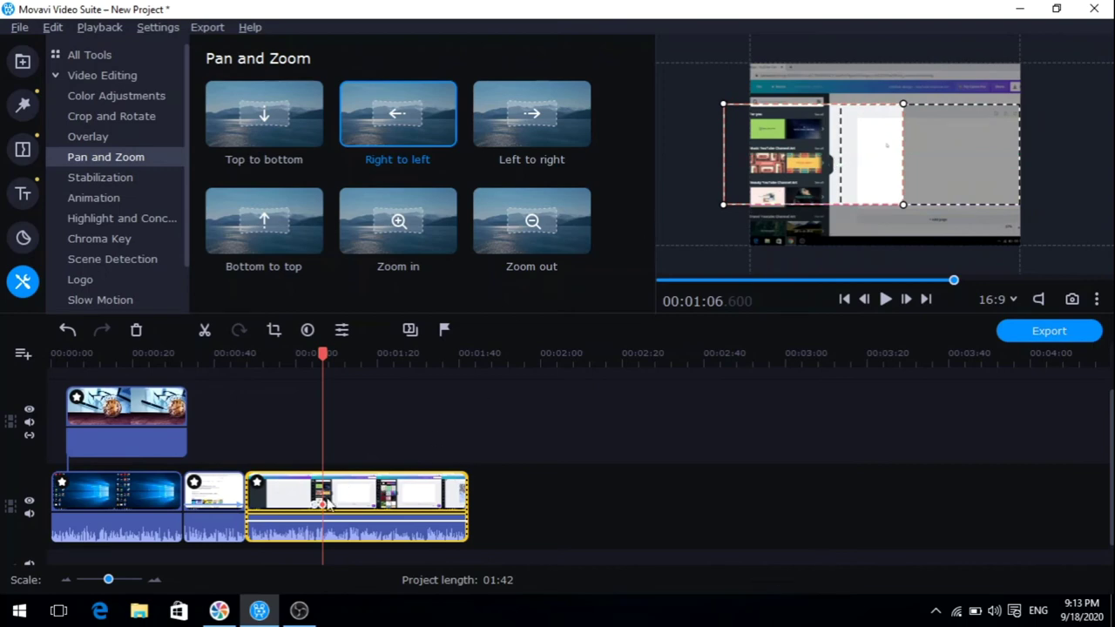
{"action": "left_click_drag", "start_coordinate": [322, 353], "coordinate": [354, 353]}
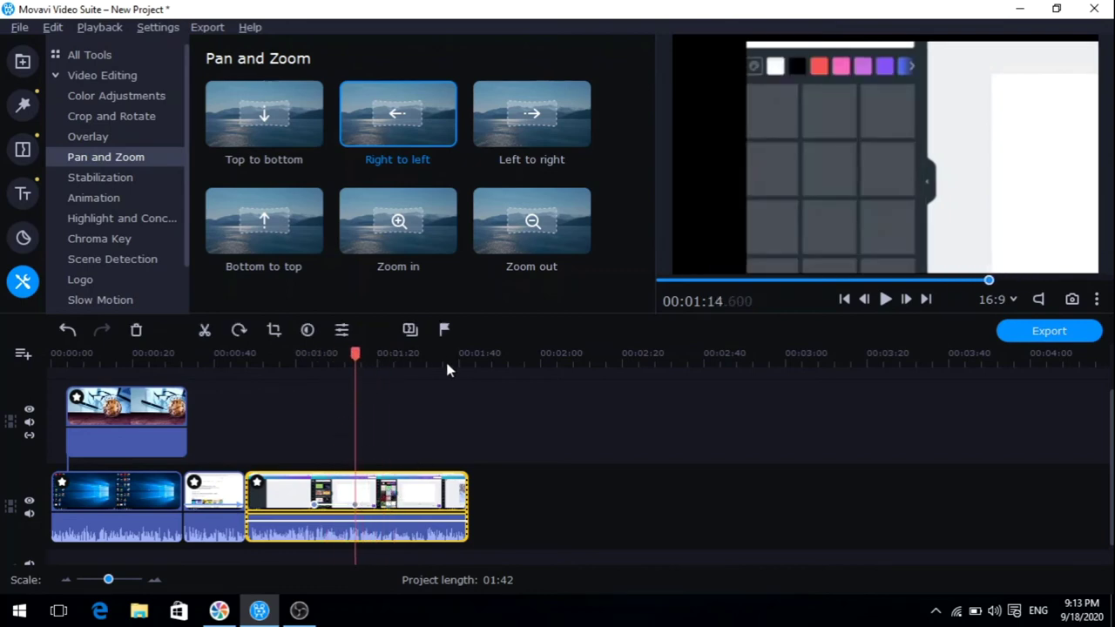
Step: Undo the pan and zoom effects and the splits, back to a single recording clip
{"action": "left_click", "coordinate": [496, 451]}
{"action": "key", "text": "ctrl+z"}
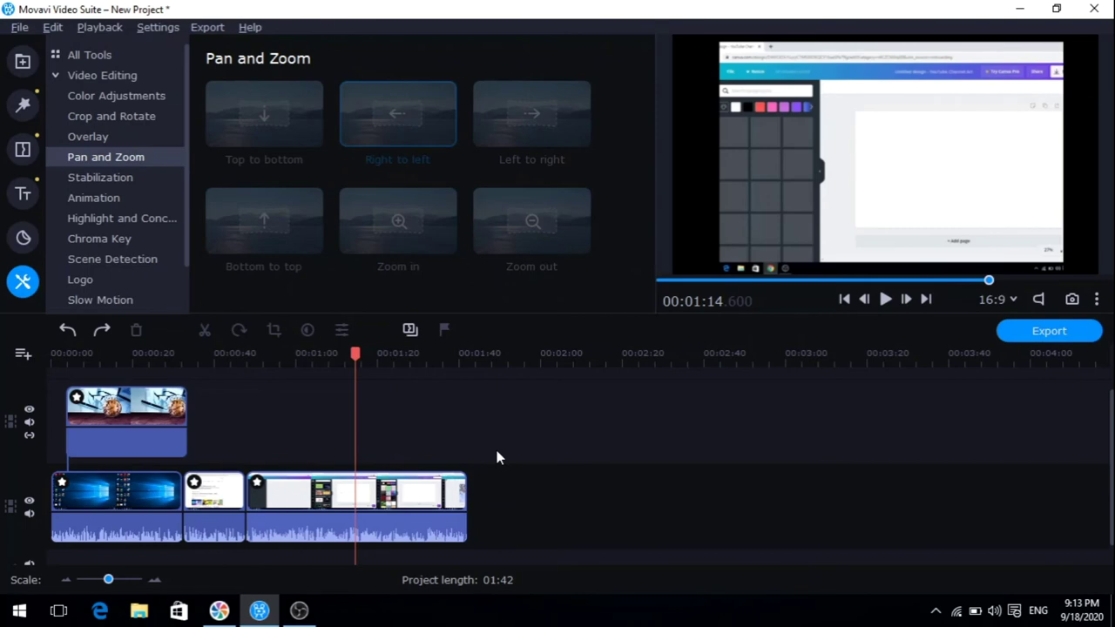
{"action": "key", "text": "ctrl+z"}
{"action": "key", "text": "ctrl+z"}
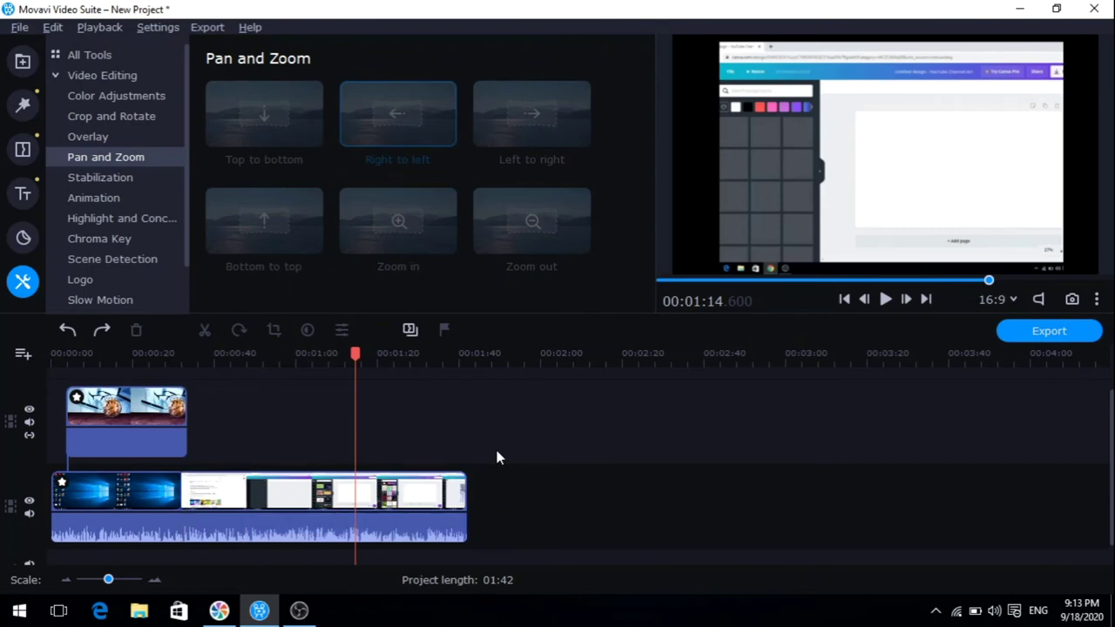
Step: Look over the Stabilization and Animation tools and preview the Rightward and rightward Slide animations with the recording selected
{"action": "left_click", "coordinate": [116, 183]}
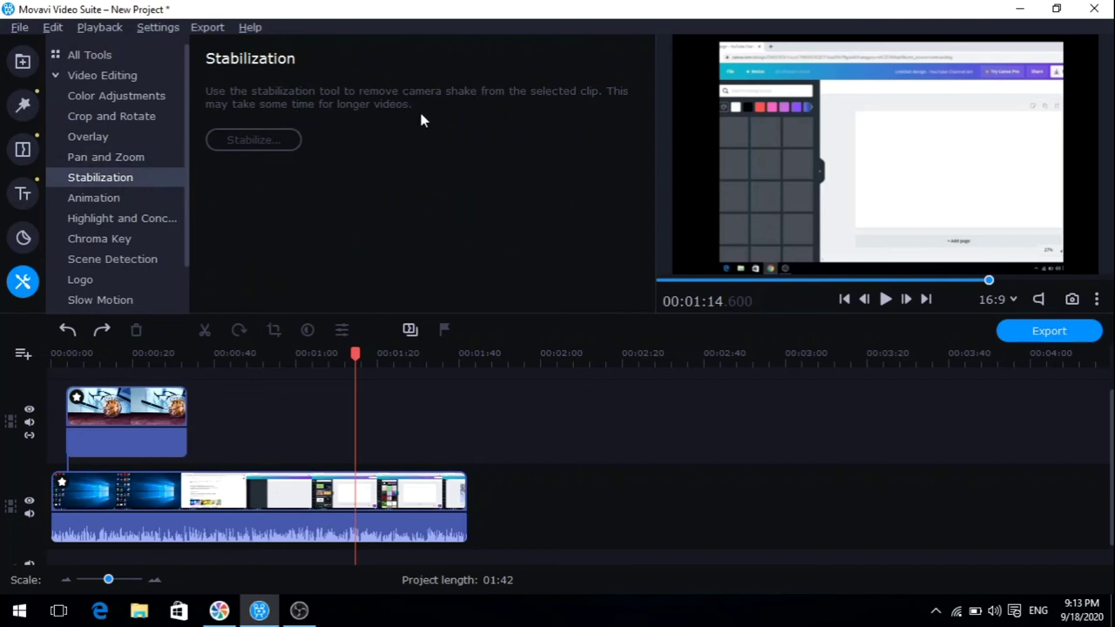
{"action": "left_click", "coordinate": [122, 204]}
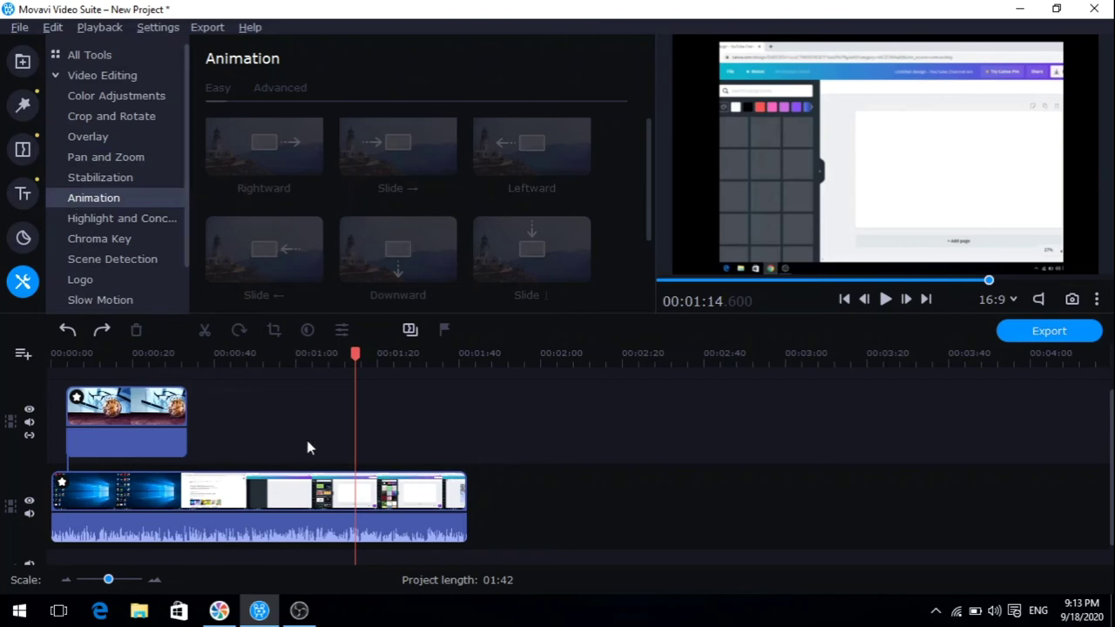
{"action": "left_click", "coordinate": [296, 483]}
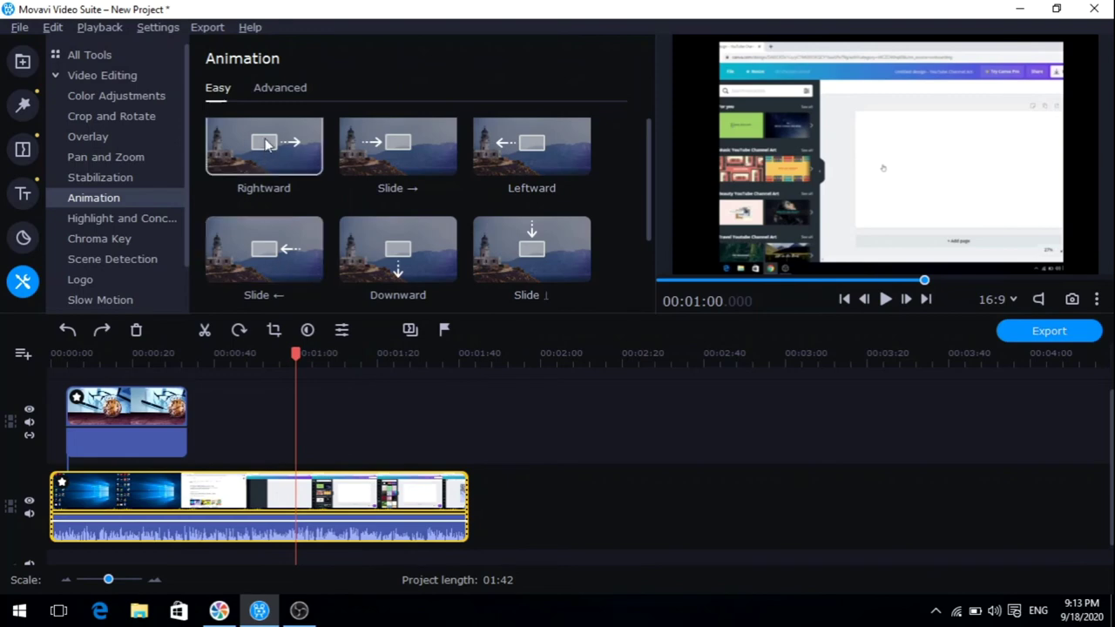
{"action": "left_click", "coordinate": [266, 143]}
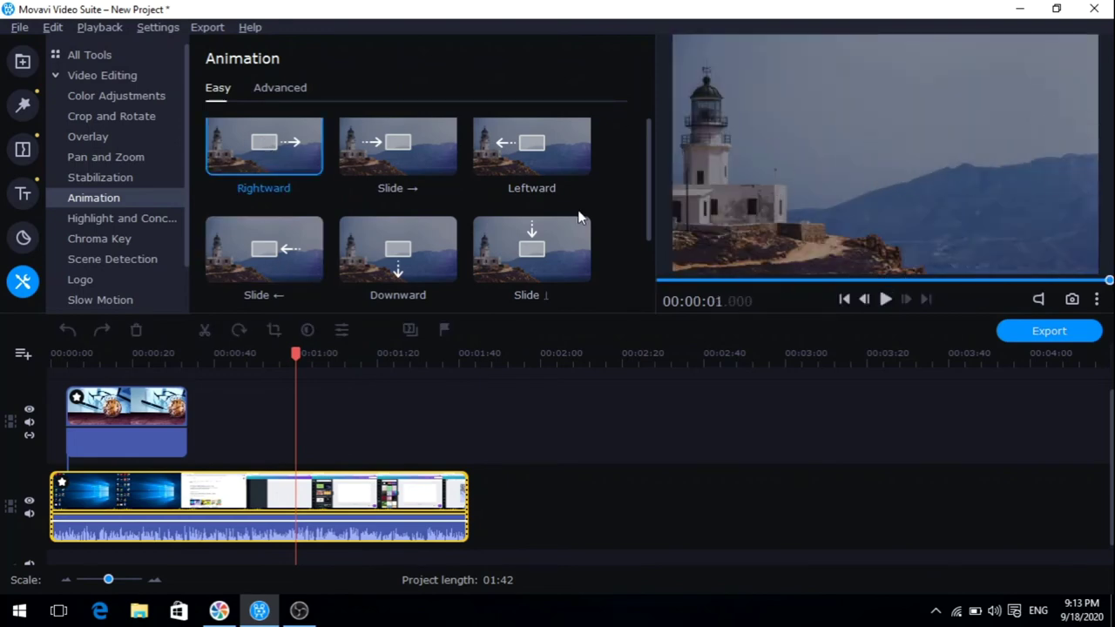
{"action": "left_click", "coordinate": [397, 146]}
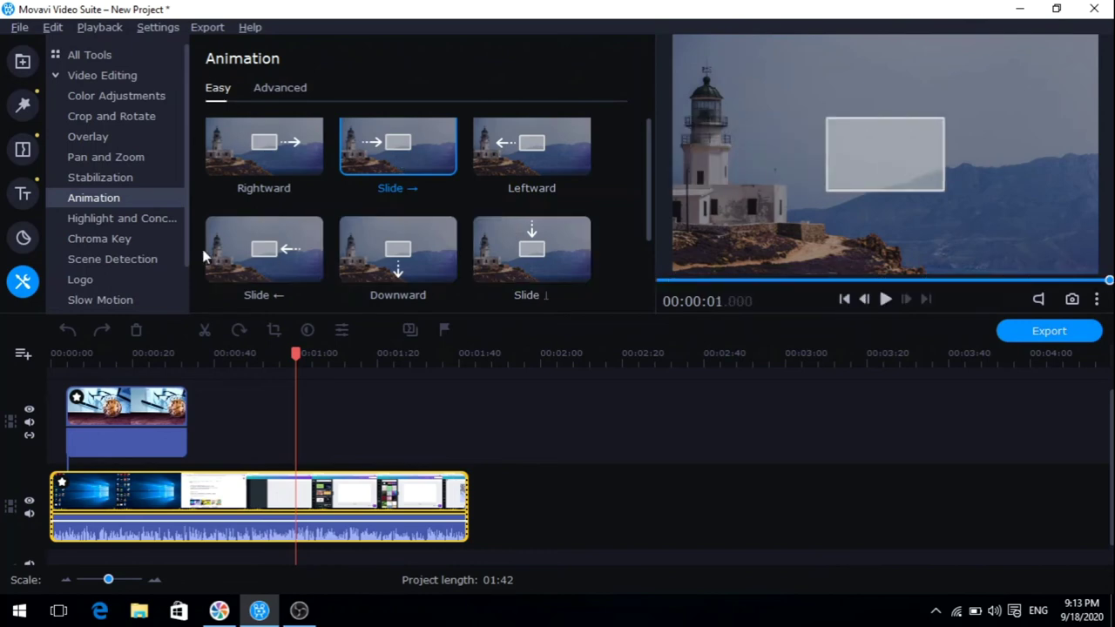
Step: View the Highlight and Conceal options, and look through the Blur filters
{"action": "left_click", "coordinate": [122, 218]}
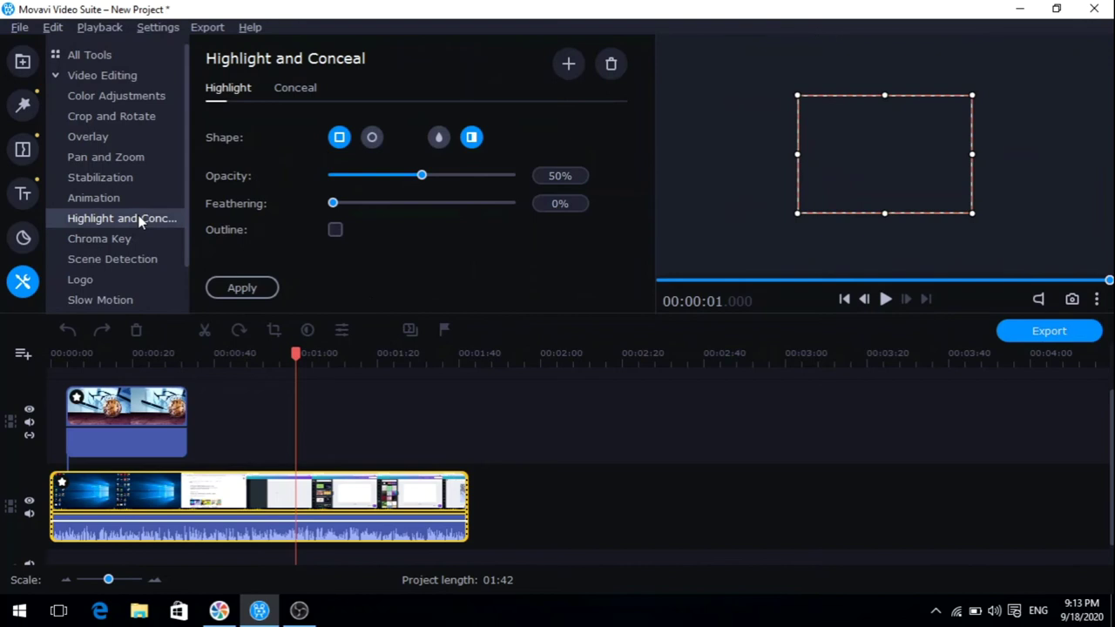
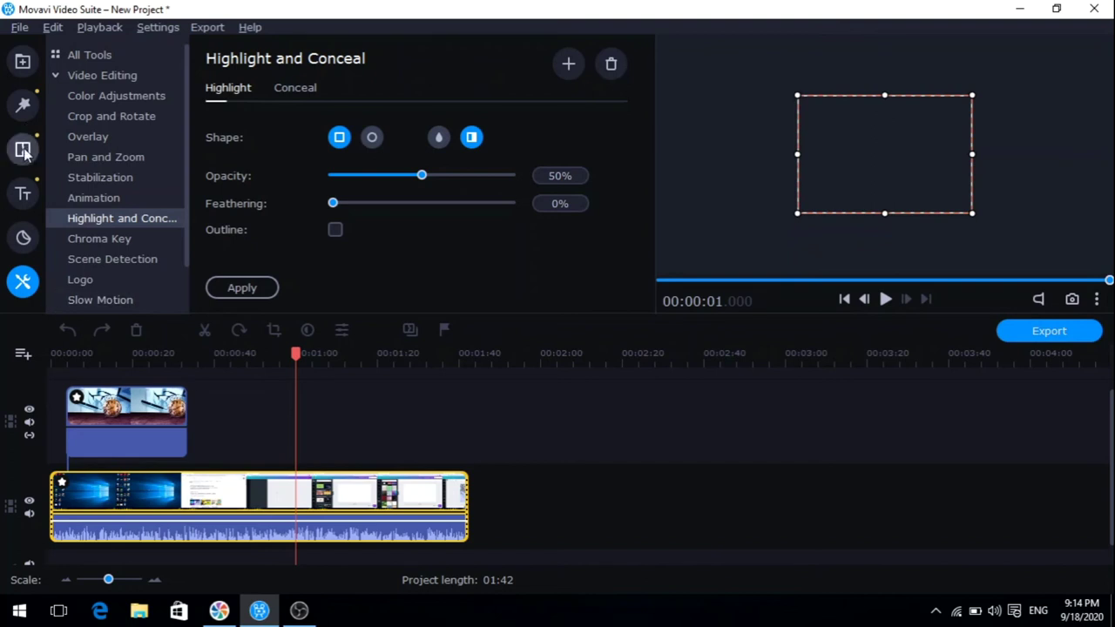
{"action": "left_click", "coordinate": [23, 105]}
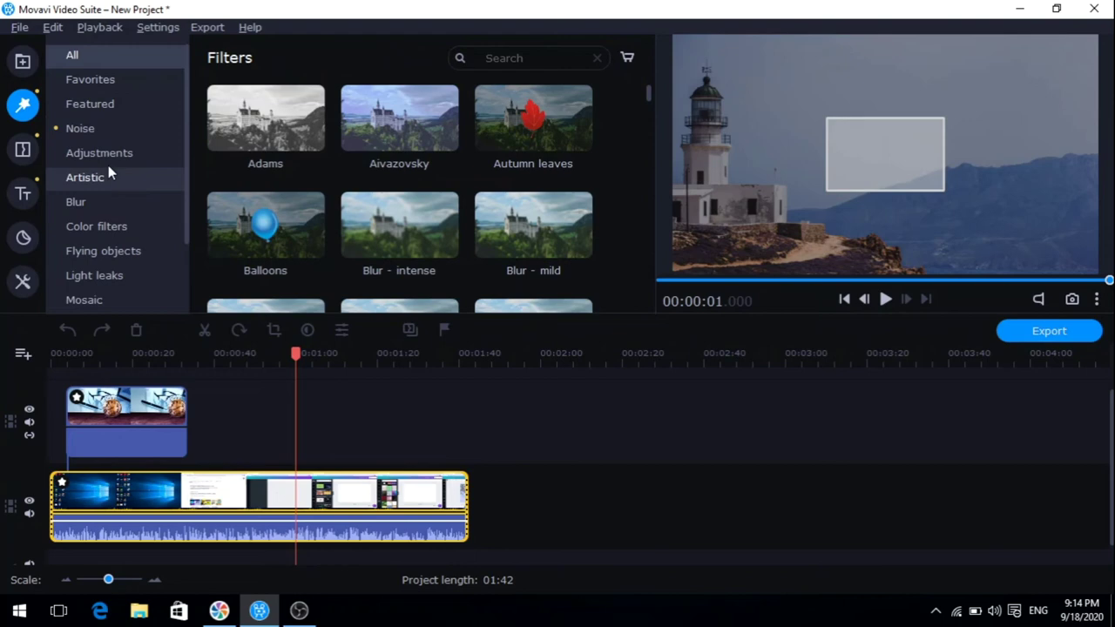
{"action": "left_click", "coordinate": [104, 201]}
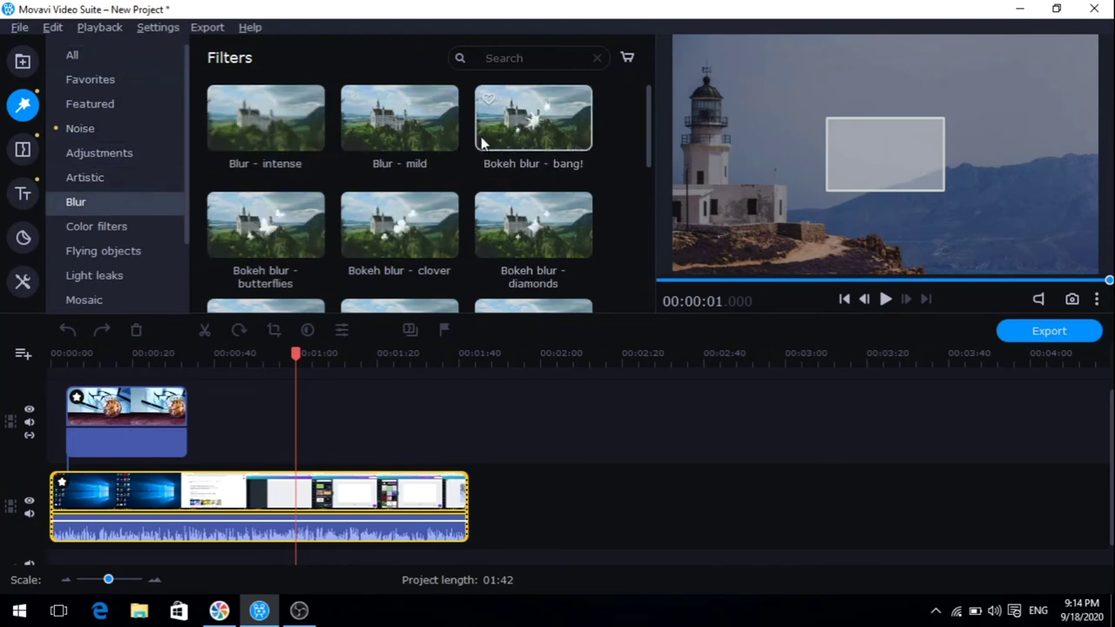
Step: Split the screen recording at about 0:59.6 and 1:11.4 to isolate a middle segment for Highlight and Conceal
{"action": "left_click", "coordinate": [22, 282]}
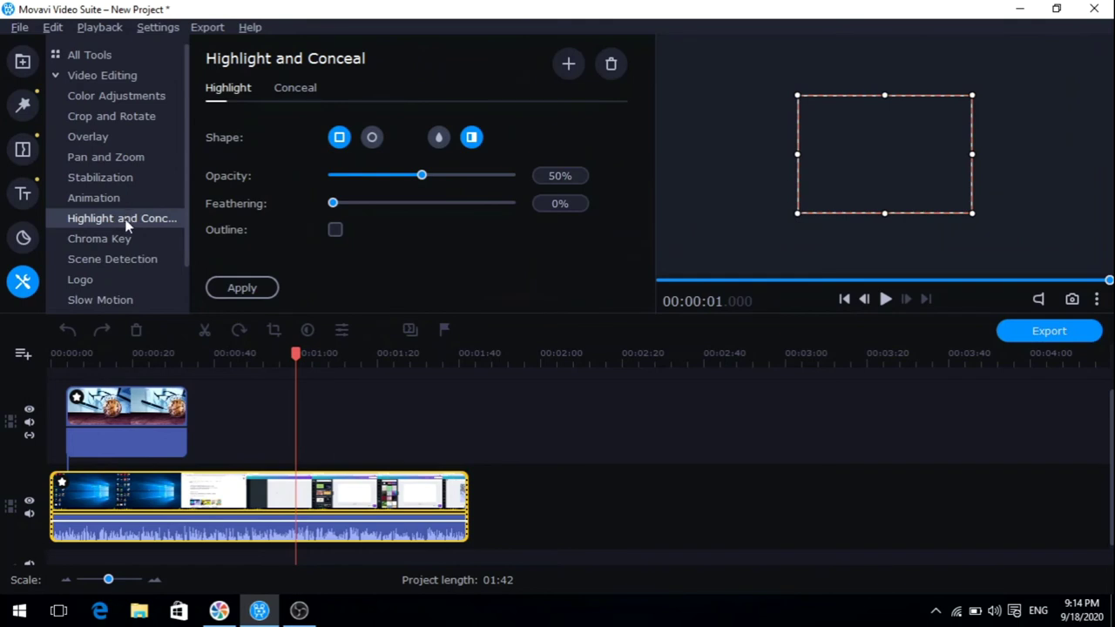
{"action": "left_click", "coordinate": [295, 477]}
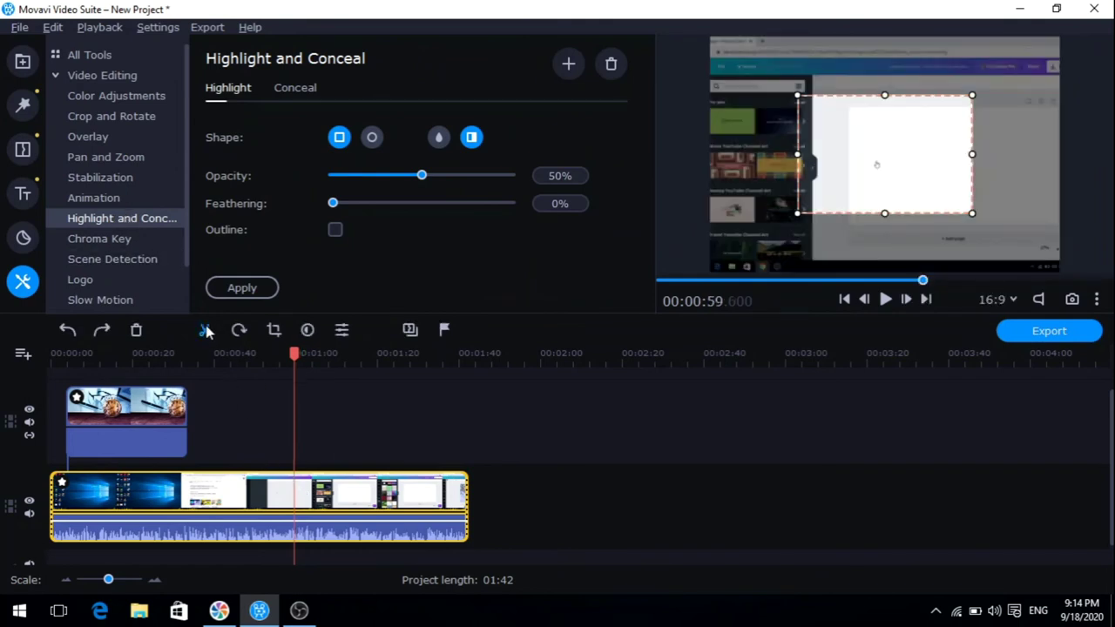
{"action": "left_click", "coordinate": [207, 331]}
{"action": "left_click", "coordinate": [346, 484]}
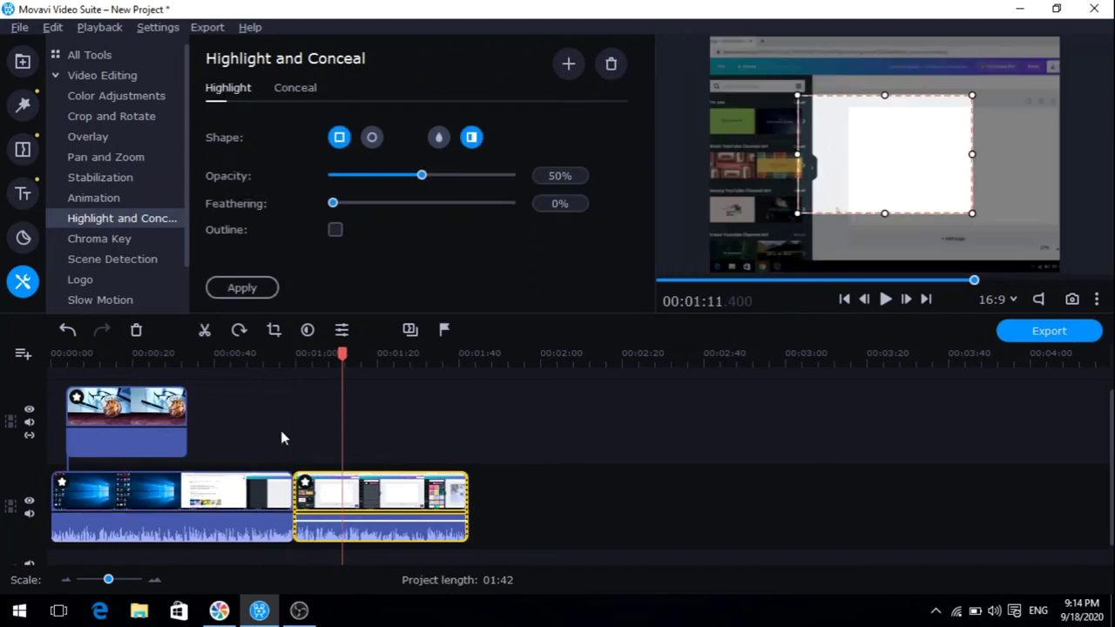
{"action": "left_click", "coordinate": [206, 331]}
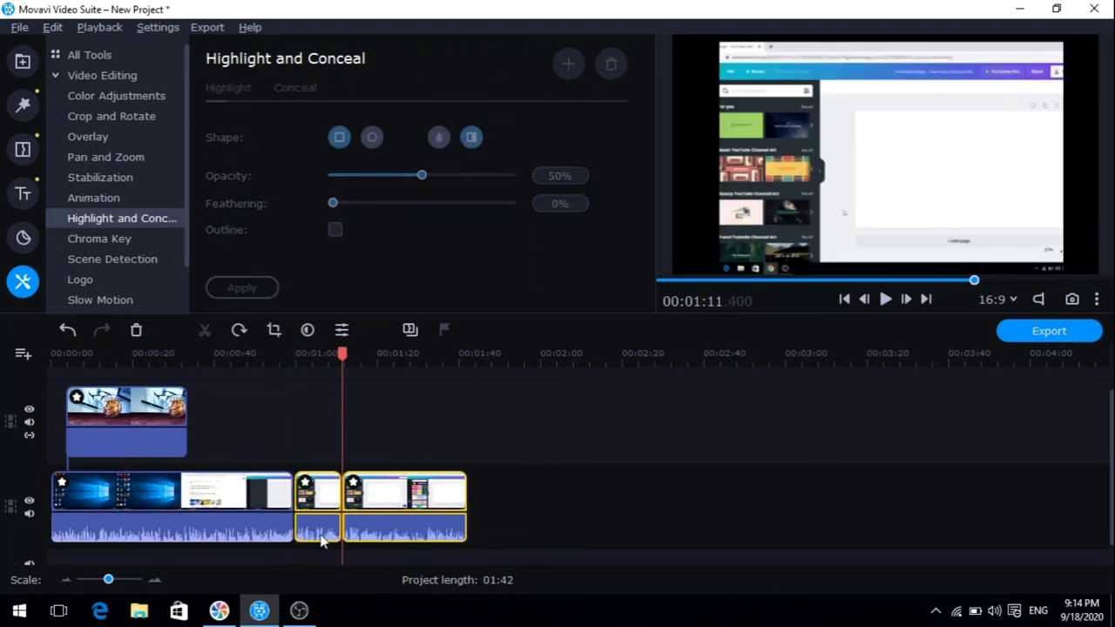
Step: Conceal part of the middle segment with a rectangular blur at 100% opacity, resized over the recorded web page's header area, and apply it
{"action": "left_click", "coordinate": [319, 519]}
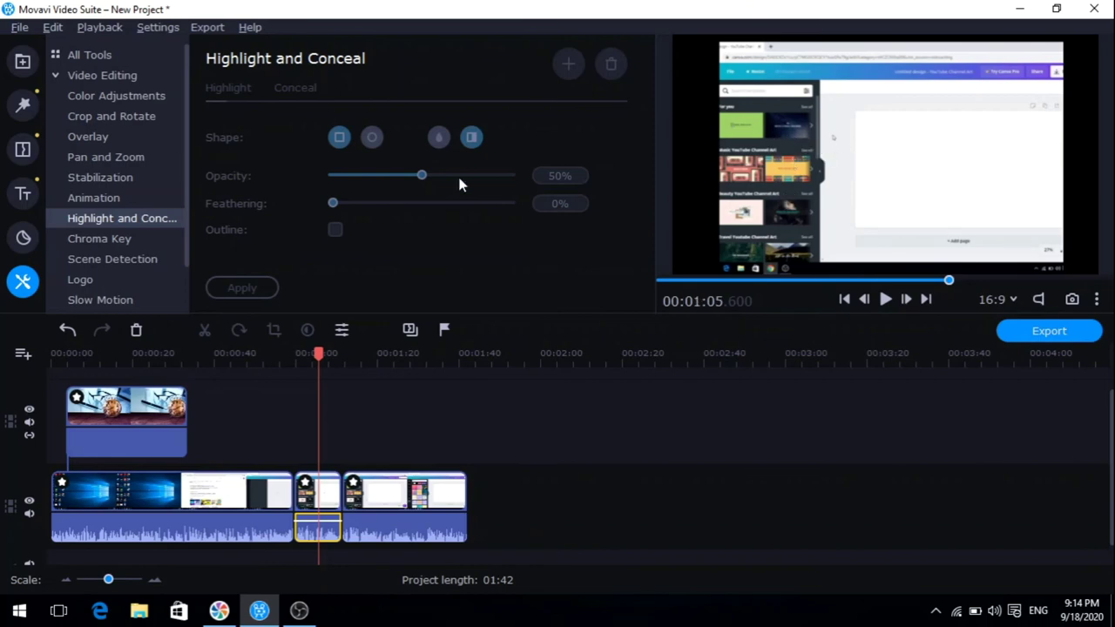
{"action": "left_click", "coordinate": [328, 479]}
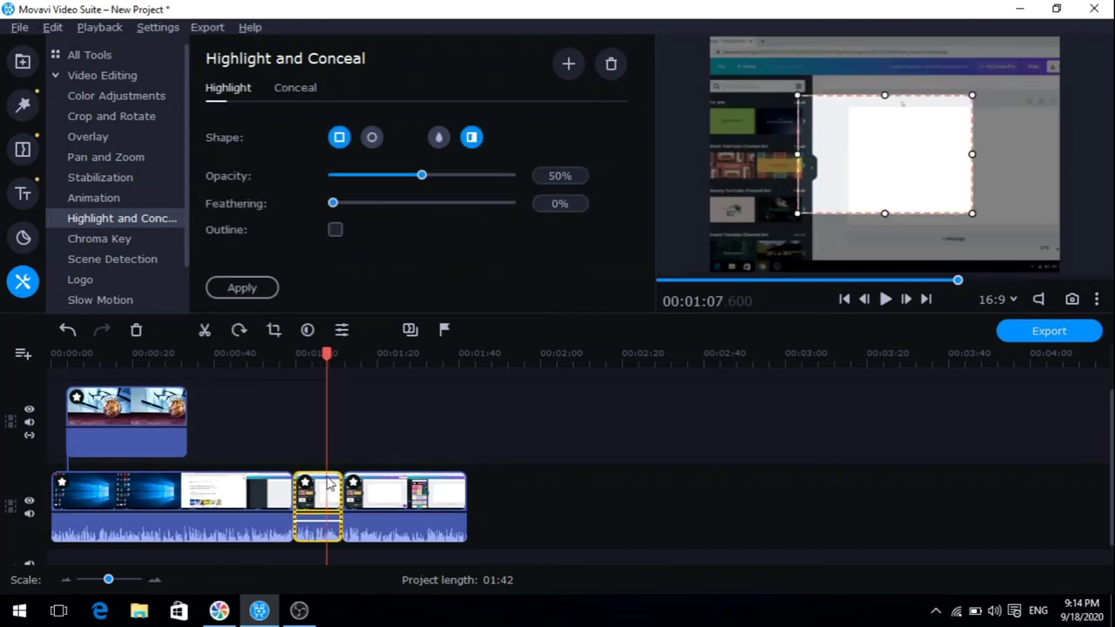
{"action": "left_click", "coordinate": [296, 89]}
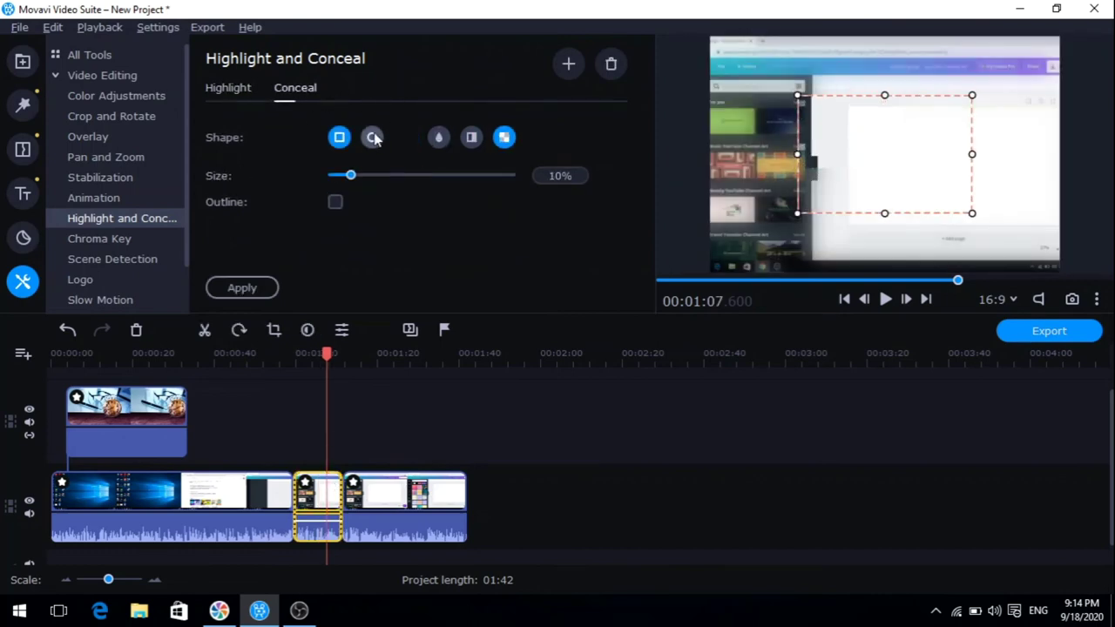
{"action": "left_click", "coordinate": [438, 137]}
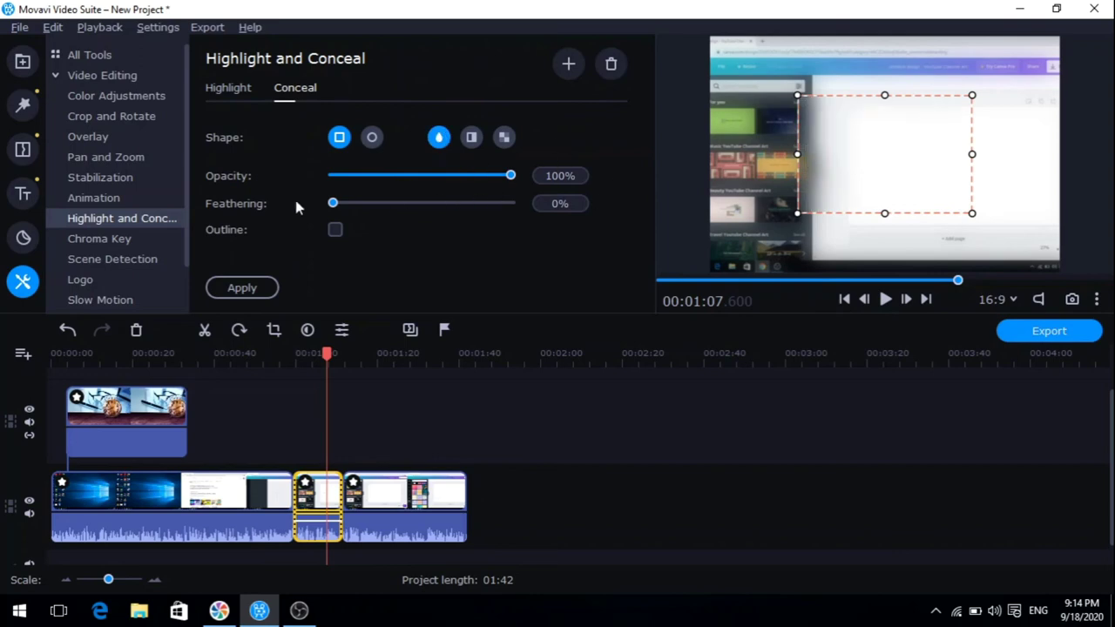
{"action": "left_click_drag", "start_coordinate": [854, 154], "coordinate": [811, 140]}
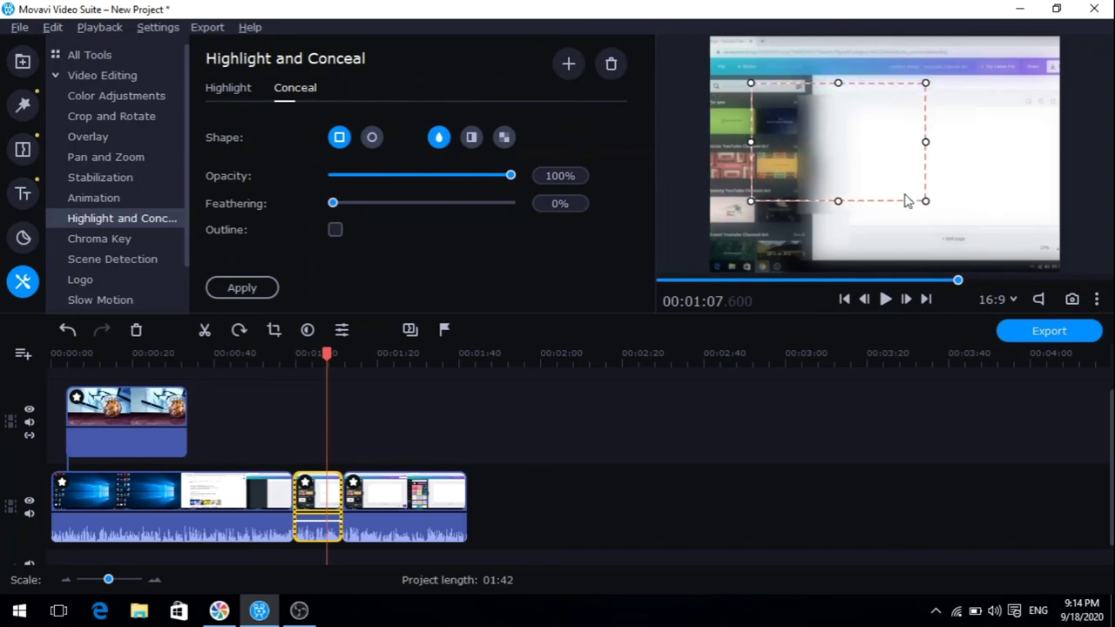
{"action": "left_click_drag", "start_coordinate": [922, 200], "coordinate": [862, 92]}
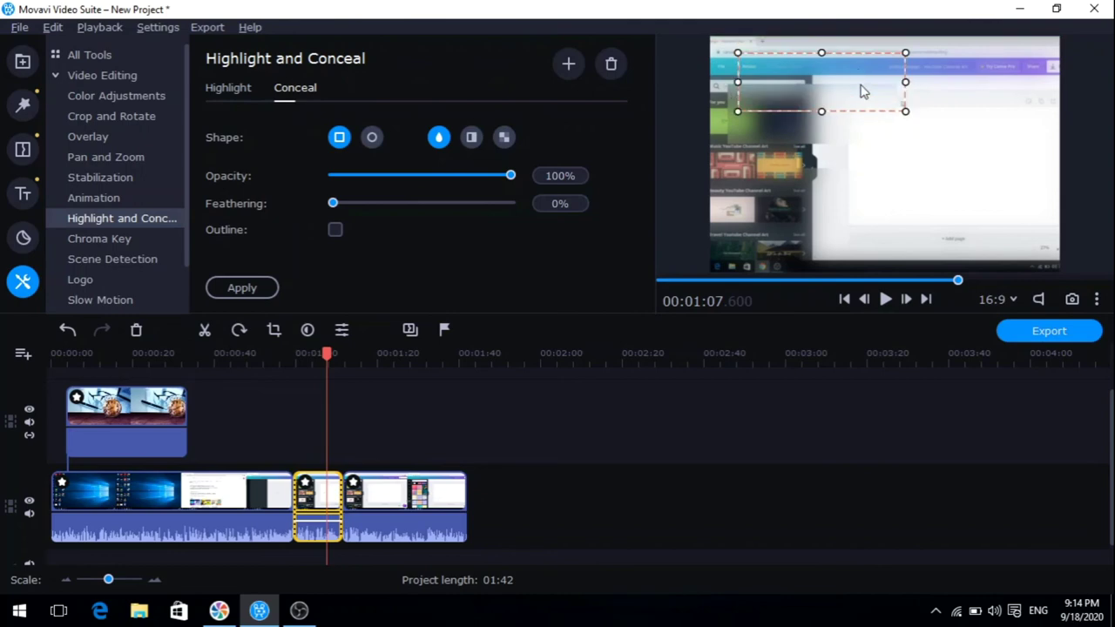
{"action": "left_click", "coordinate": [261, 289]}
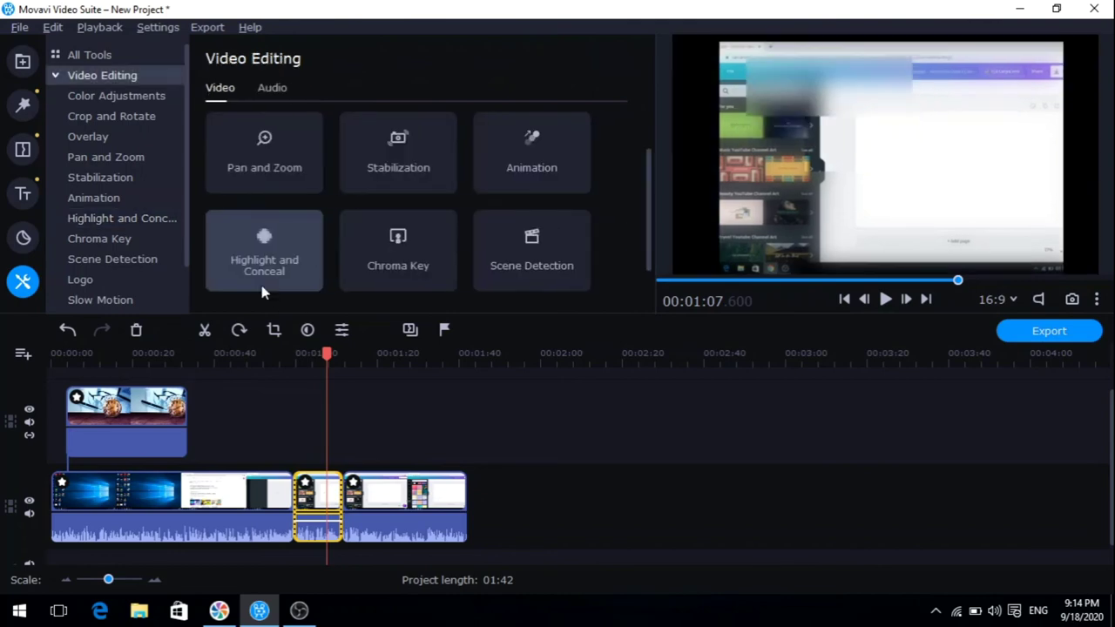
Step: Compare the blurred middle segment with the unblurred first segment of the recording
{"action": "left_click", "coordinate": [310, 476]}
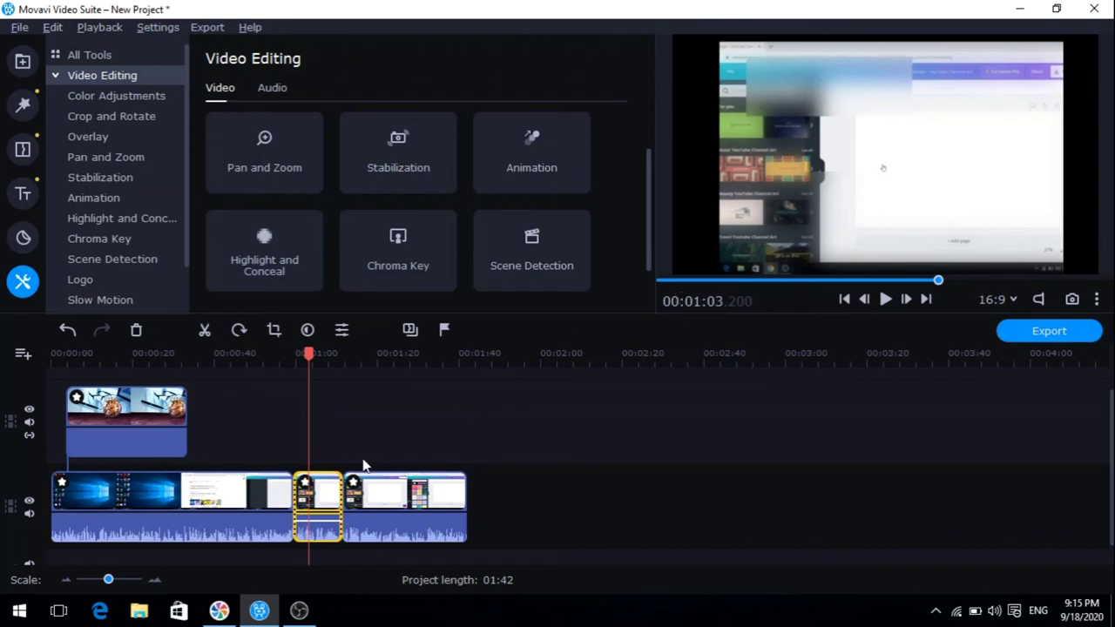
{"action": "left_click", "coordinate": [233, 516]}
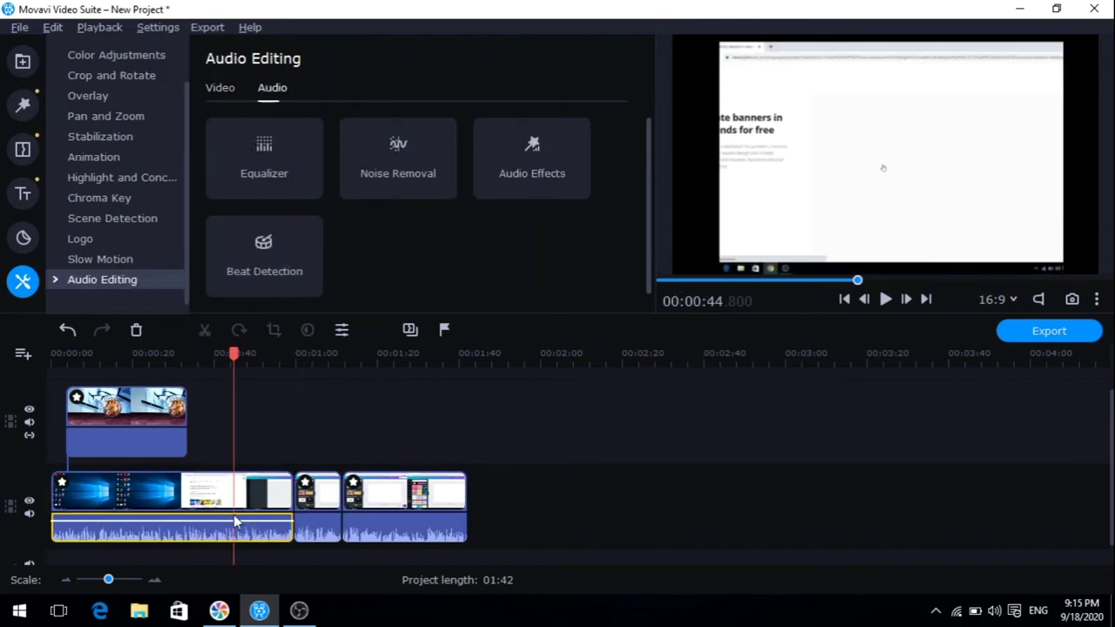
{"action": "left_click", "coordinate": [319, 513]}
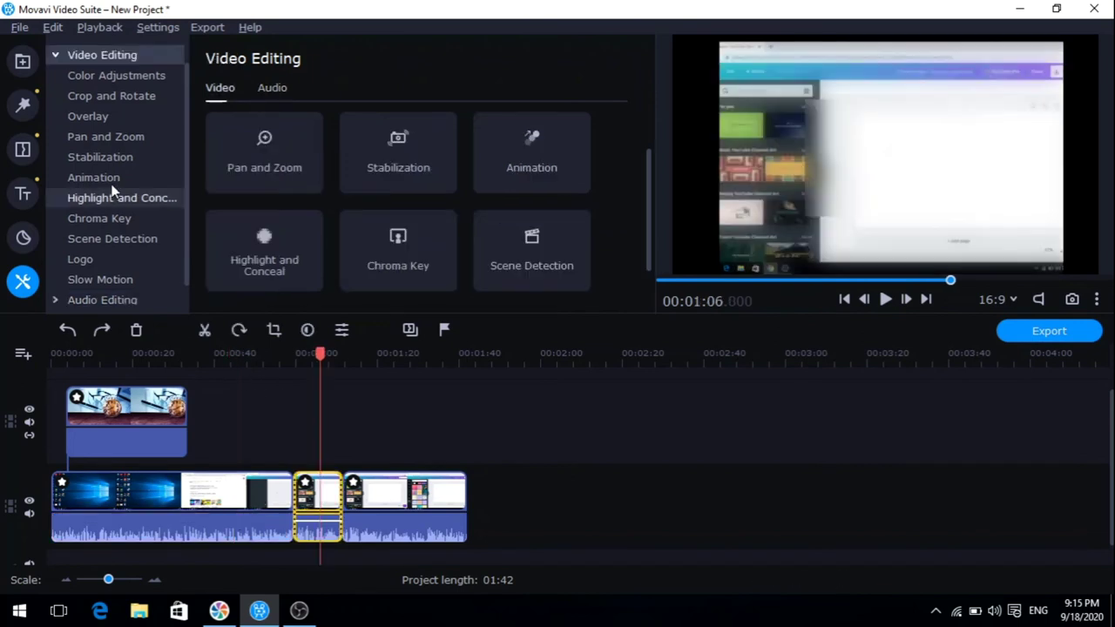
Step: View the Chroma Key settings and import the green-screen video Subscribe - 30285 from the Desktop
{"action": "left_click", "coordinate": [125, 218]}
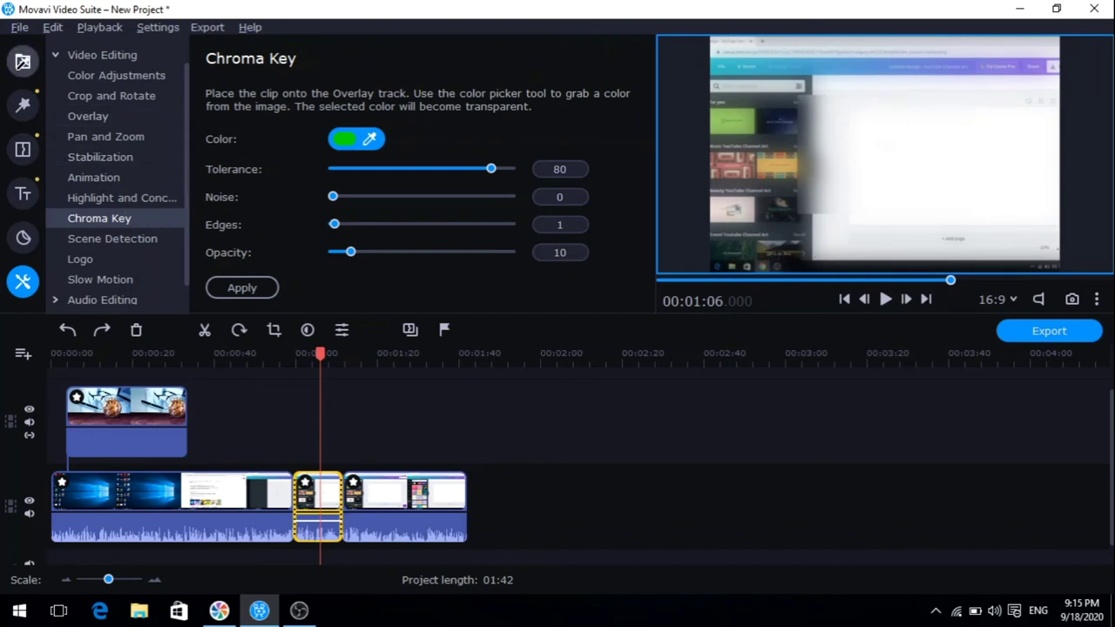
{"action": "left_click", "coordinate": [19, 70]}
{"action": "left_click", "coordinate": [95, 58]}
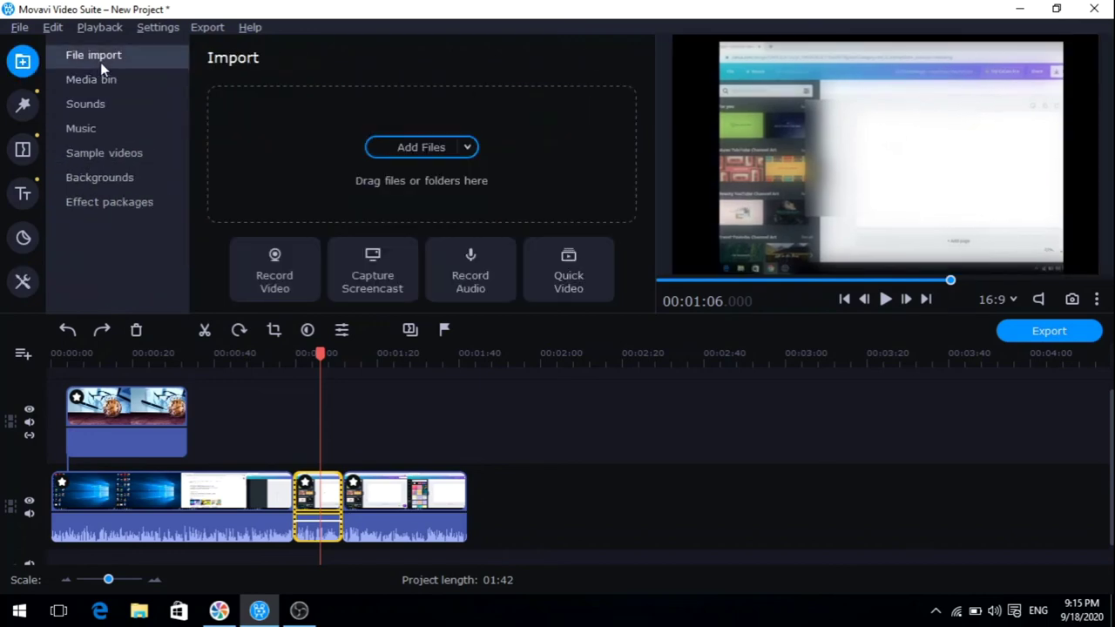
{"action": "left_click", "coordinate": [386, 147]}
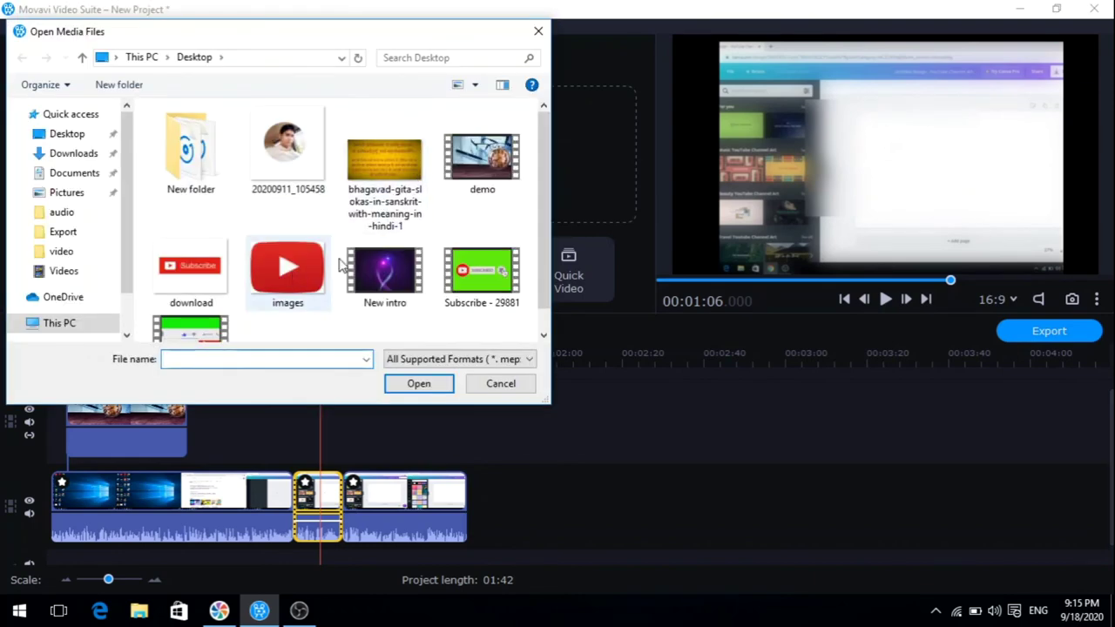
{"action": "left_click", "coordinate": [164, 331]}
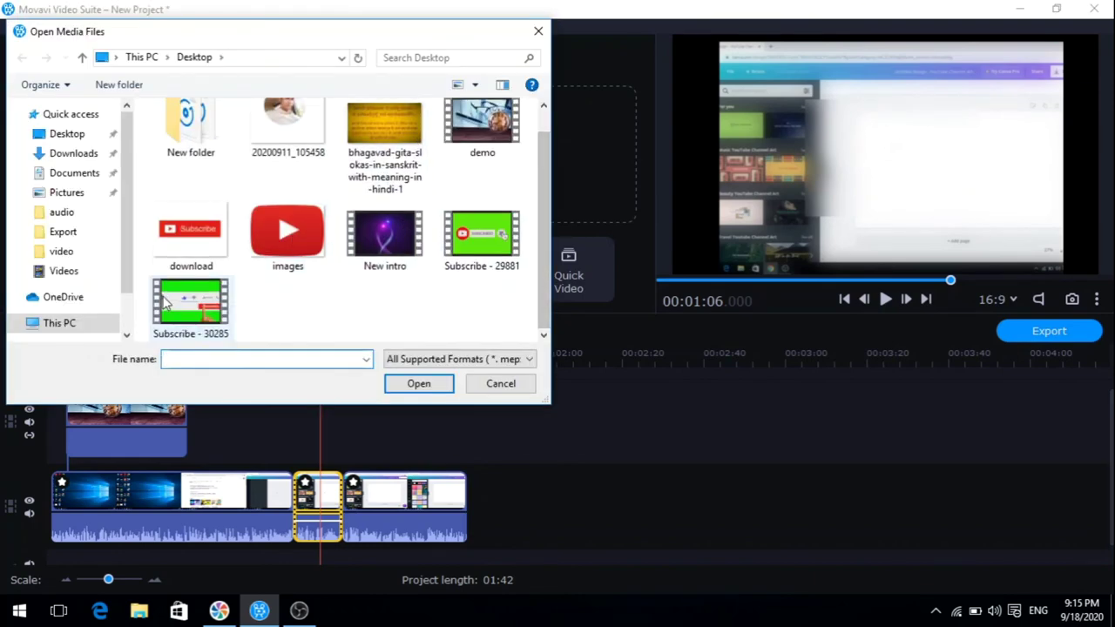
{"action": "left_click", "coordinate": [437, 383]}
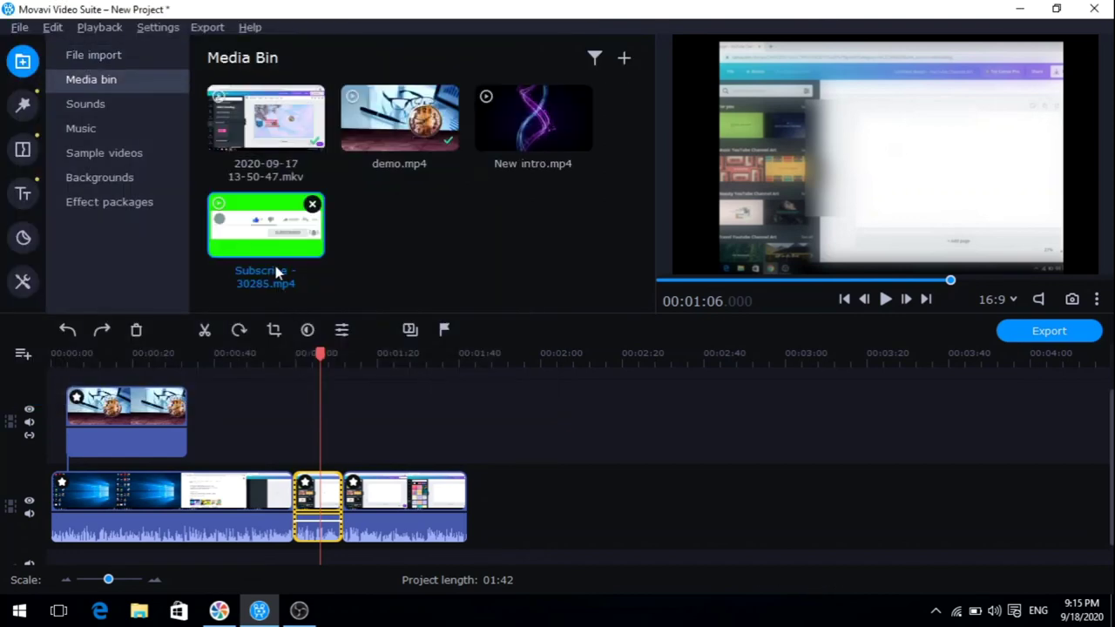
Step: Place the Subscribe - 30285 clip on the overlay track at about 1:13.8 and key out its green background with Chroma Key
{"action": "left_click_drag", "start_coordinate": [273, 237], "coordinate": [353, 388]}
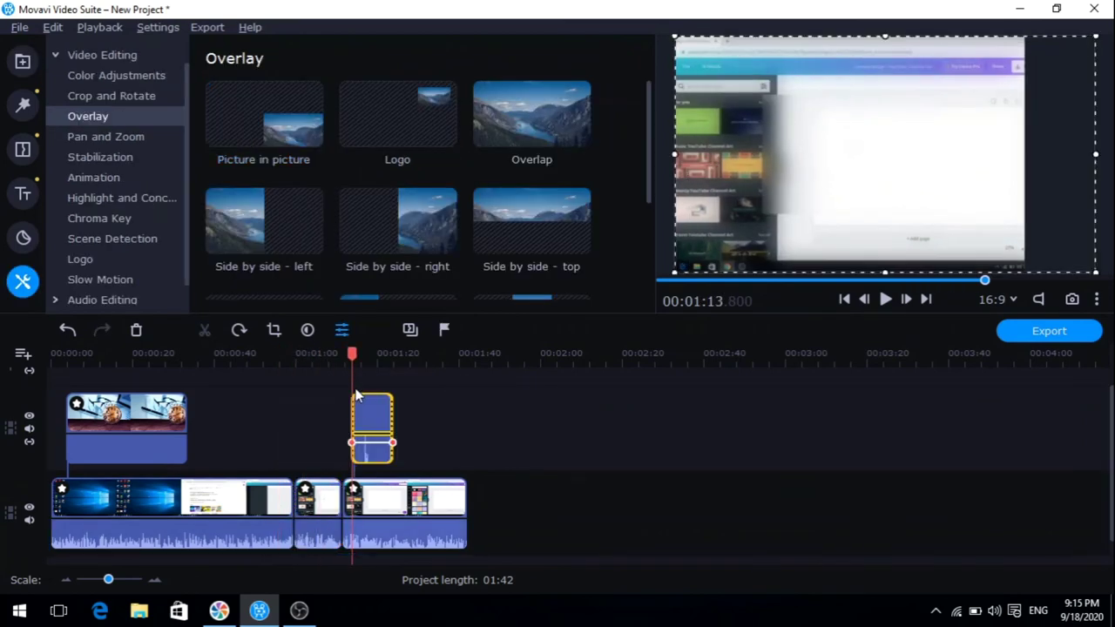
{"action": "left_click", "coordinate": [377, 424]}
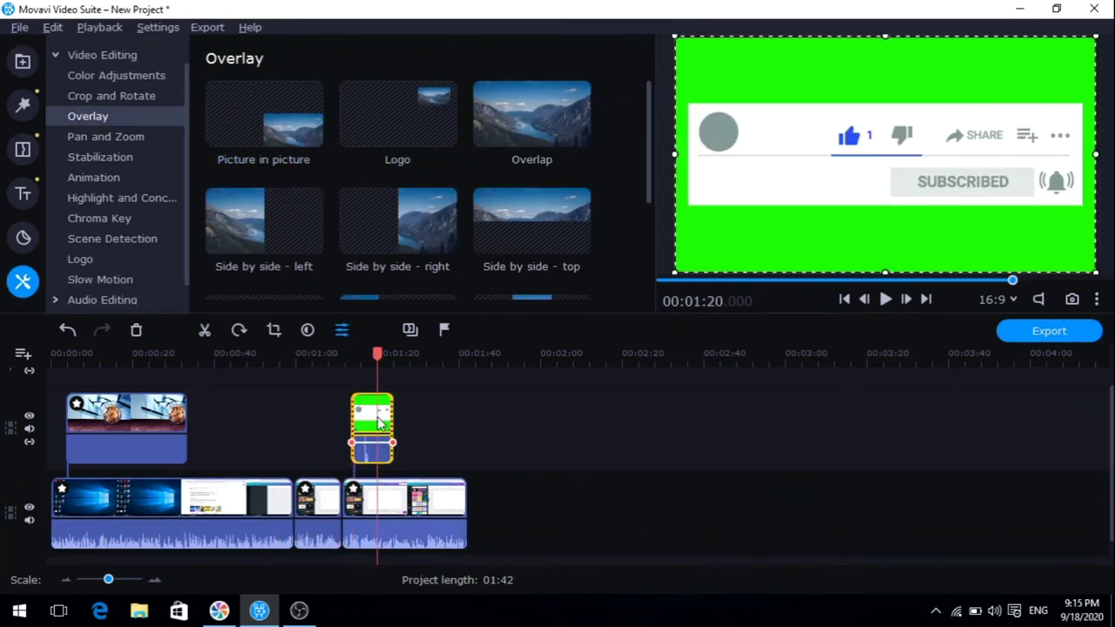
{"action": "left_click", "coordinate": [127, 218]}
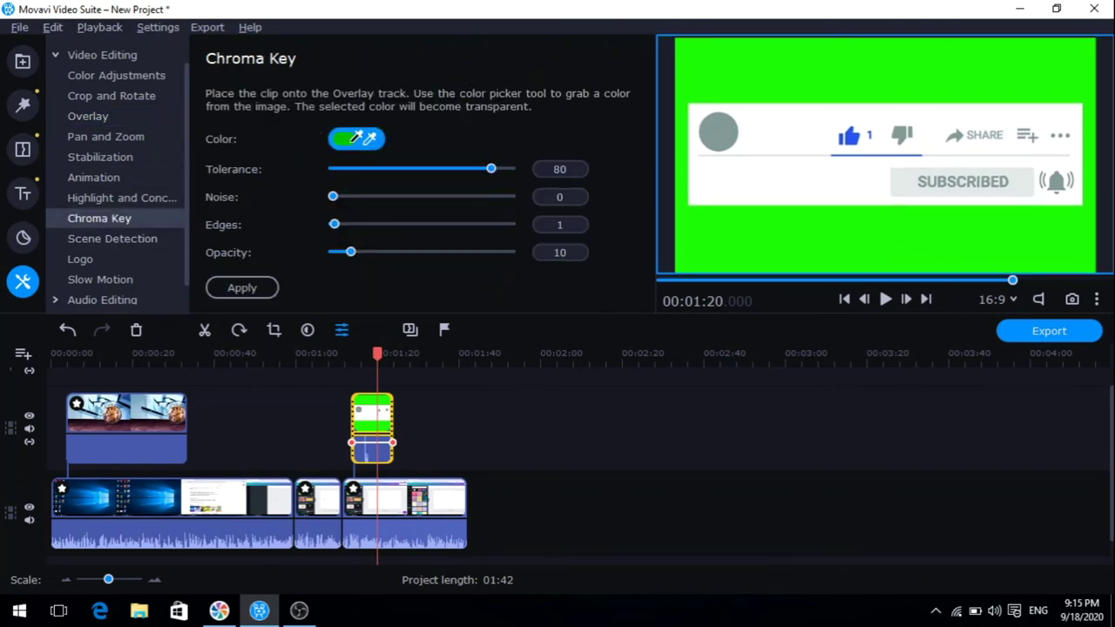
{"action": "left_click", "coordinate": [352, 145]}
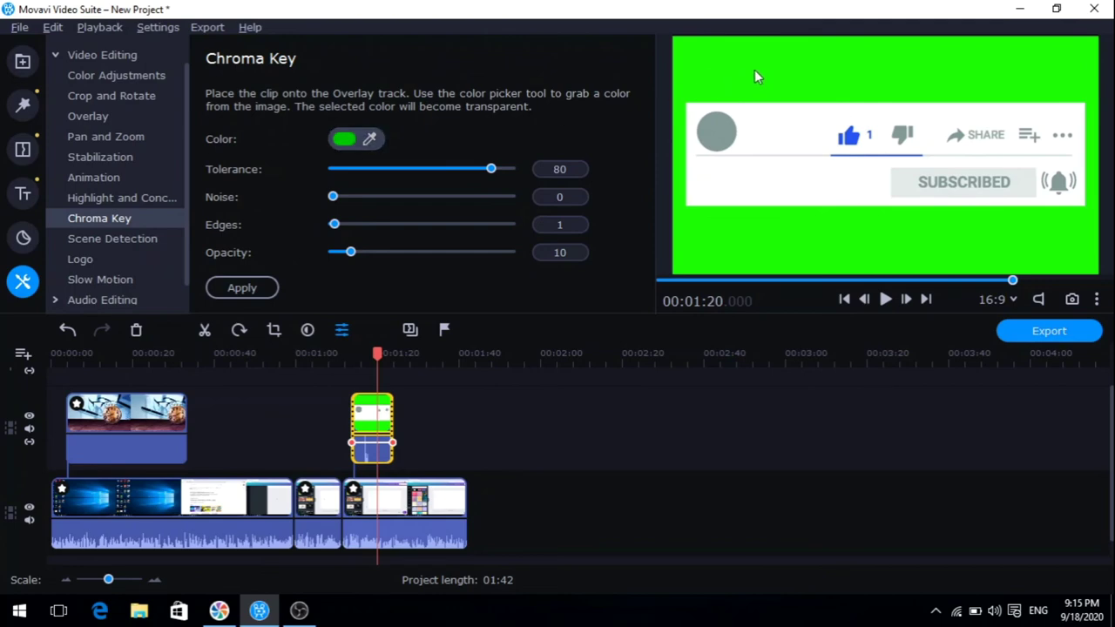
{"action": "left_click", "coordinate": [349, 140]}
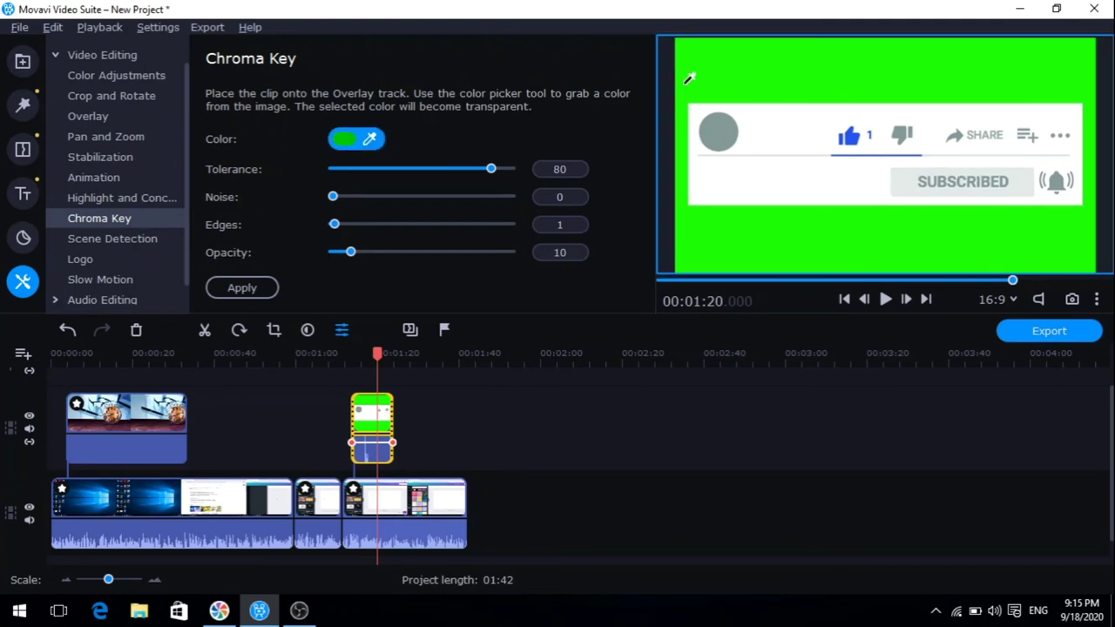
{"action": "left_click", "coordinate": [769, 80]}
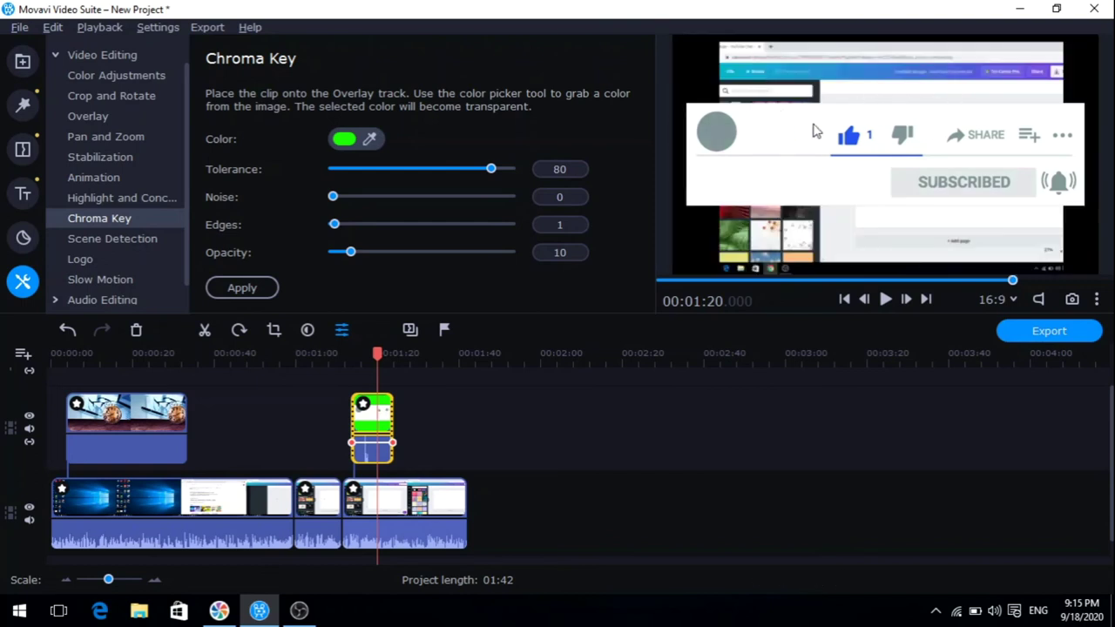
{"action": "left_click", "coordinate": [243, 290]}
Step: Shrink the Subscribe overlay to a small picture in picture and move it to the lower middle of the video frame
{"action": "left_click", "coordinate": [369, 427]}
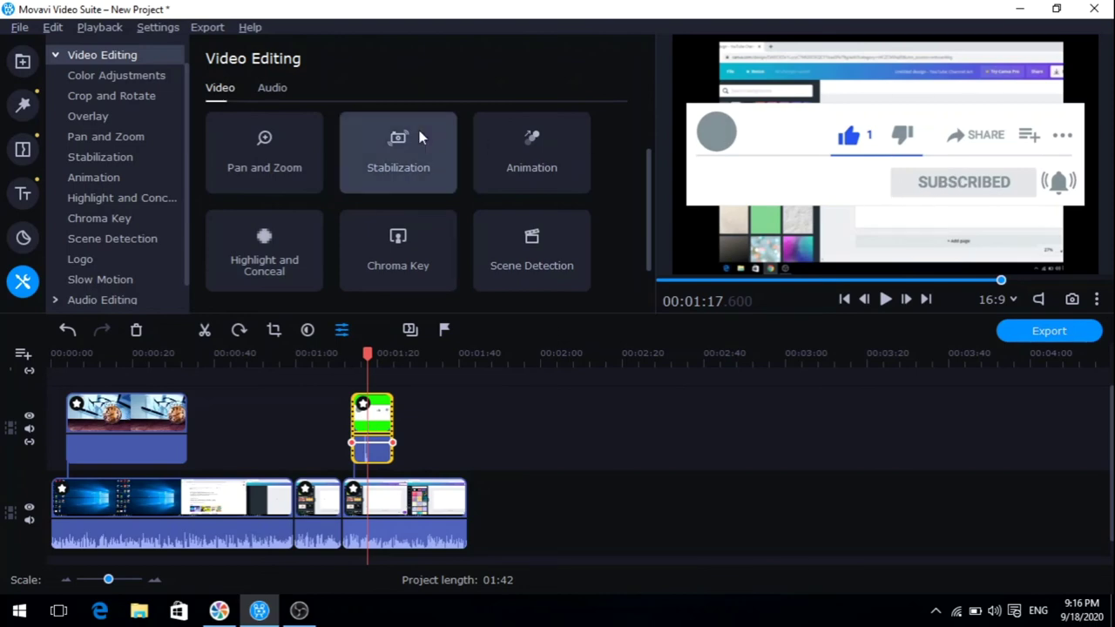
{"action": "left_click", "coordinate": [111, 116]}
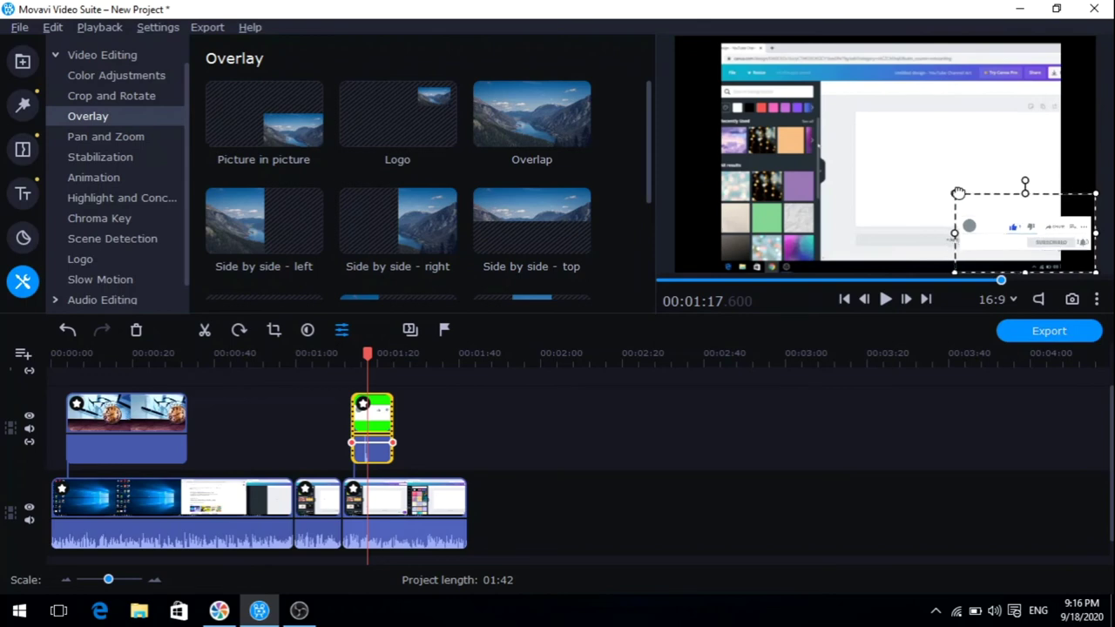
{"action": "left_click_drag", "start_coordinate": [1001, 215], "coordinate": [869, 235]}
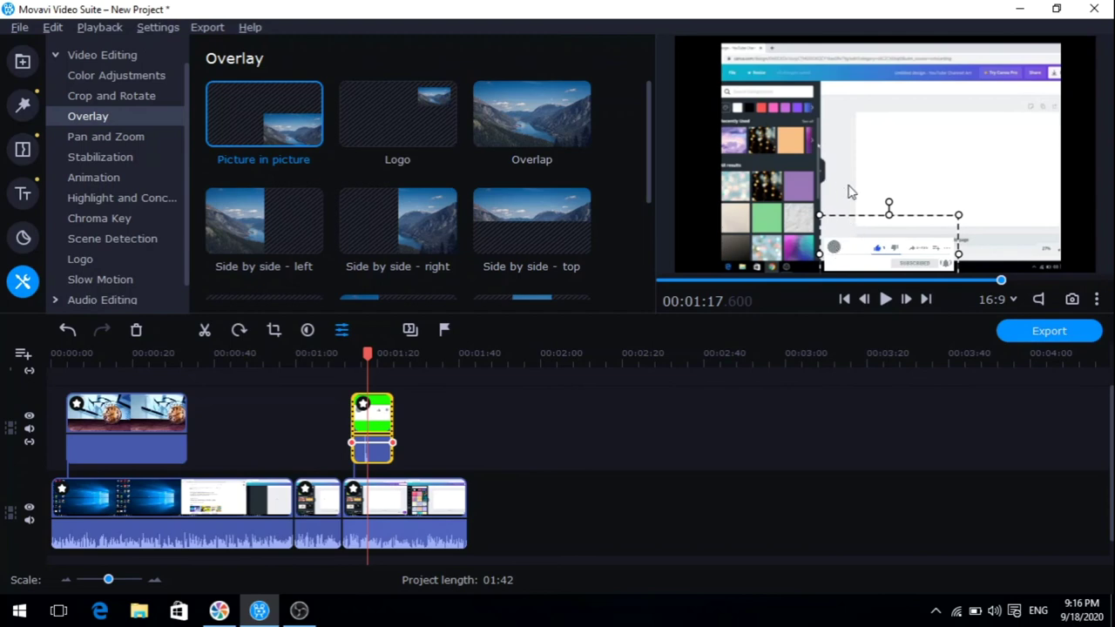
Step: View the Scene Detection options and add the 20200916_211500 image from Downloads as a logo across the entire video
{"action": "left_click", "coordinate": [147, 236]}
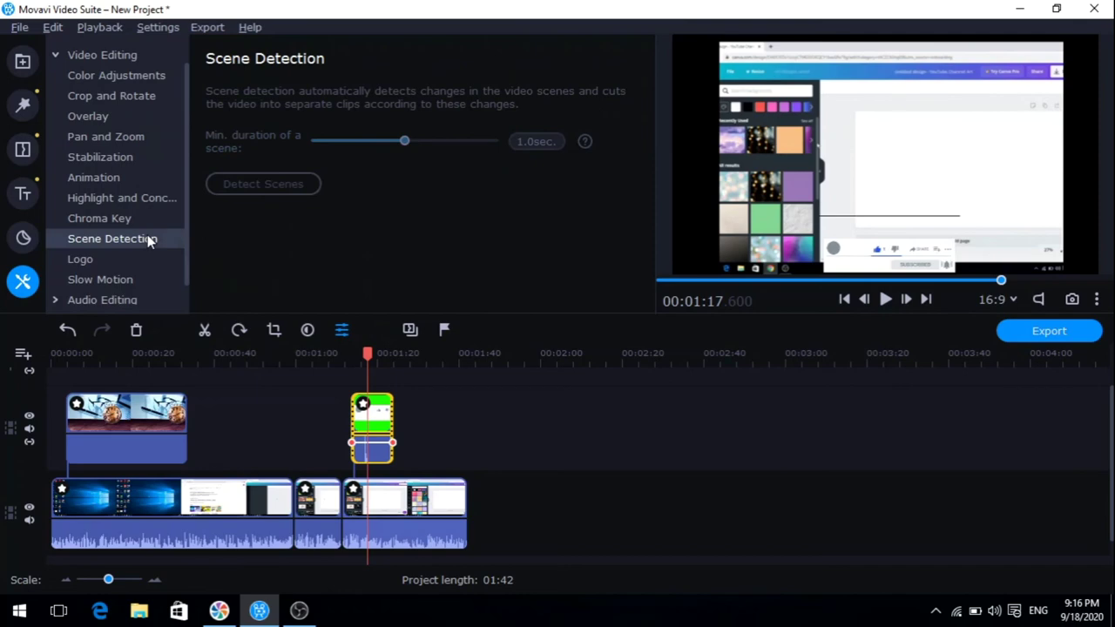
{"action": "left_click", "coordinate": [108, 259]}
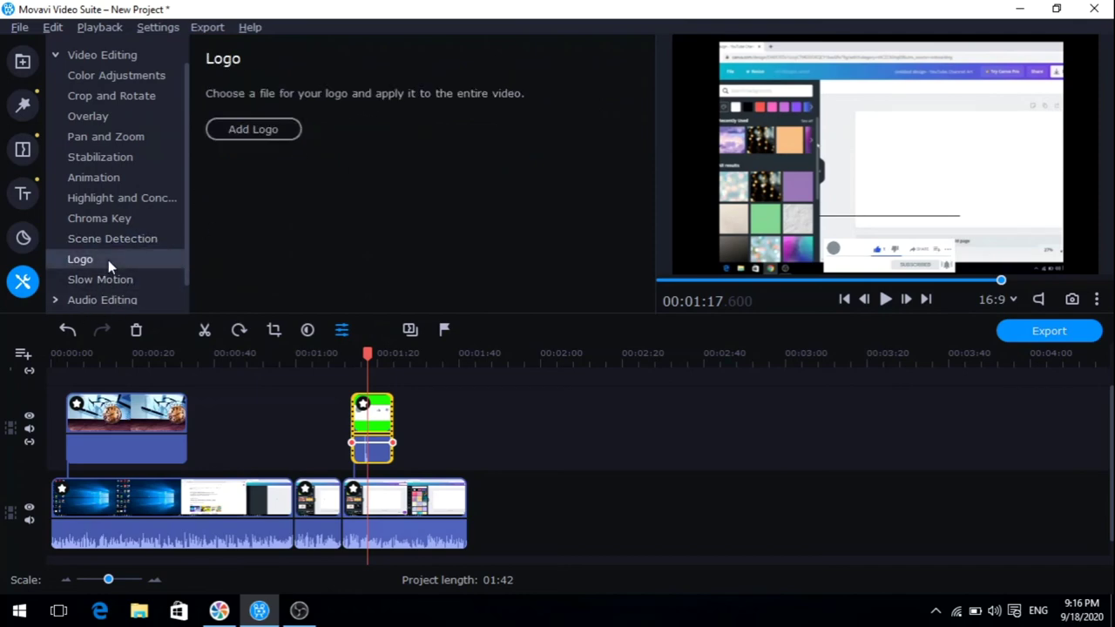
{"action": "left_click", "coordinate": [280, 131]}
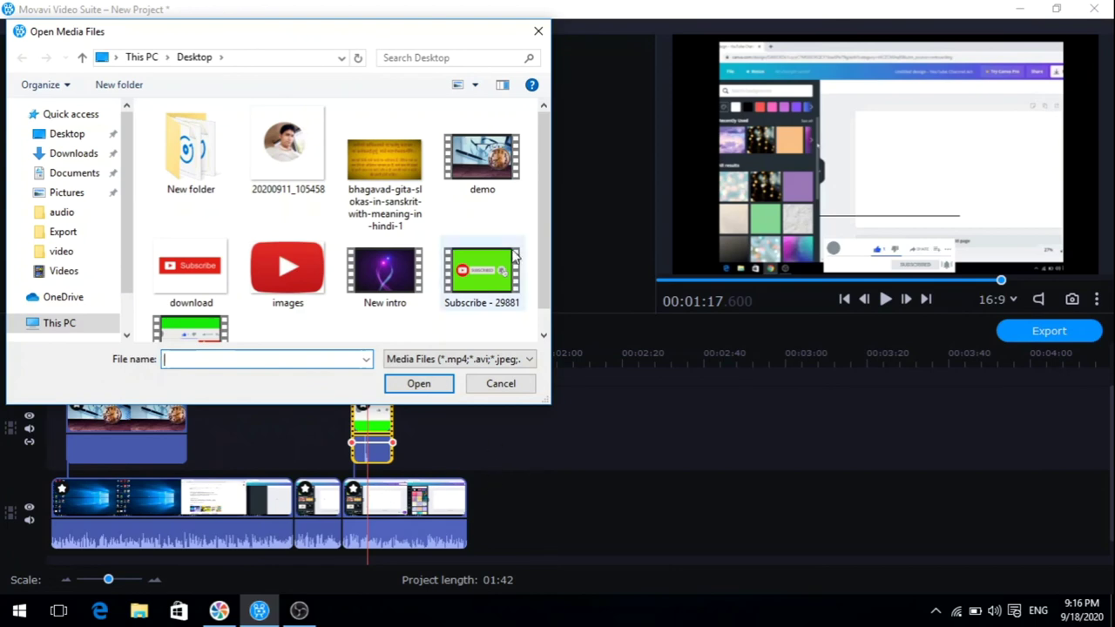
{"action": "left_click", "coordinate": [74, 153]}
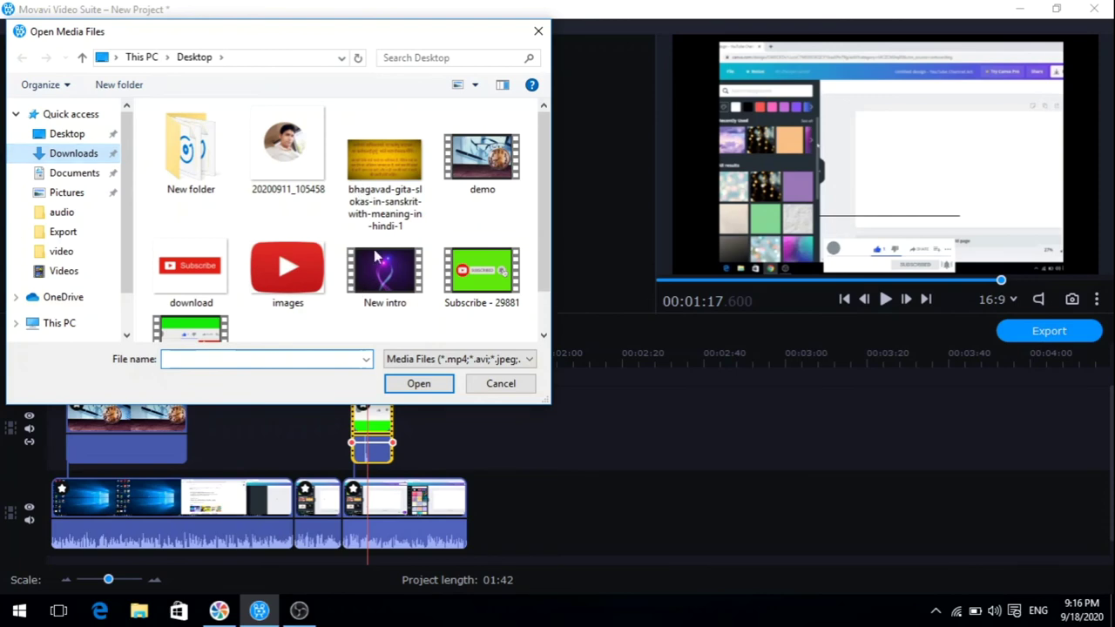
{"action": "left_click", "coordinate": [408, 315]}
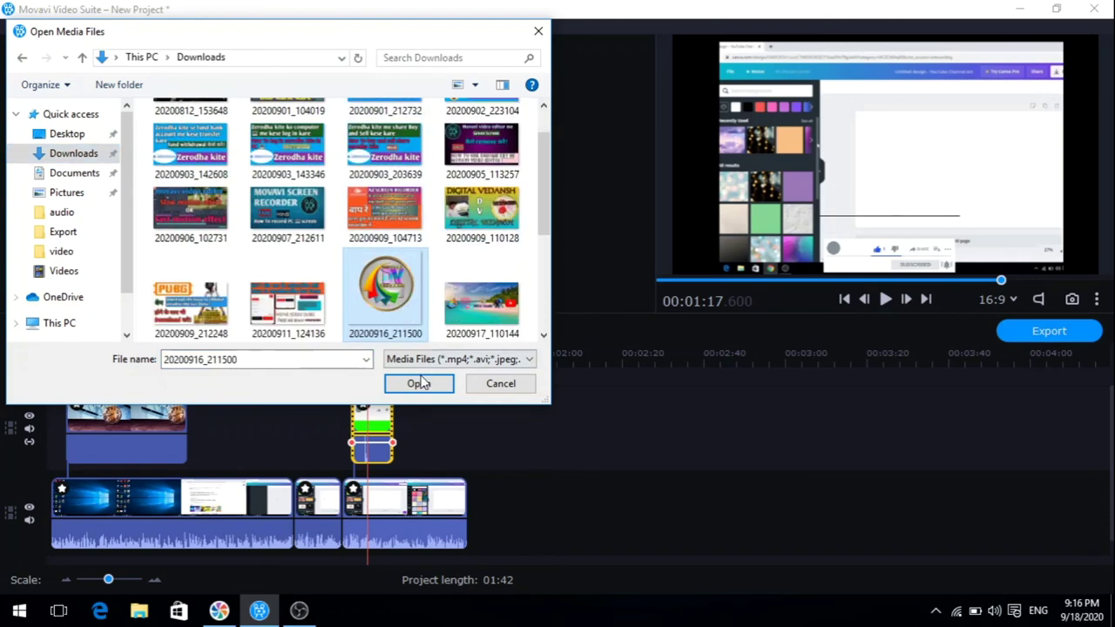
{"action": "left_click", "coordinate": [419, 383]}
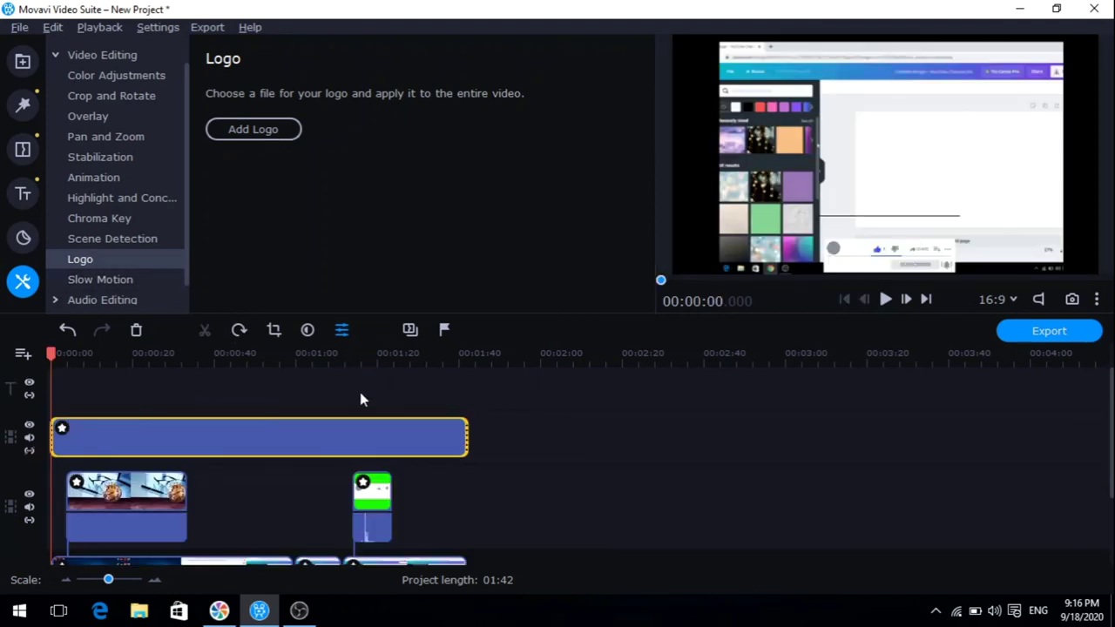
{"action": "left_click", "coordinate": [383, 440]}
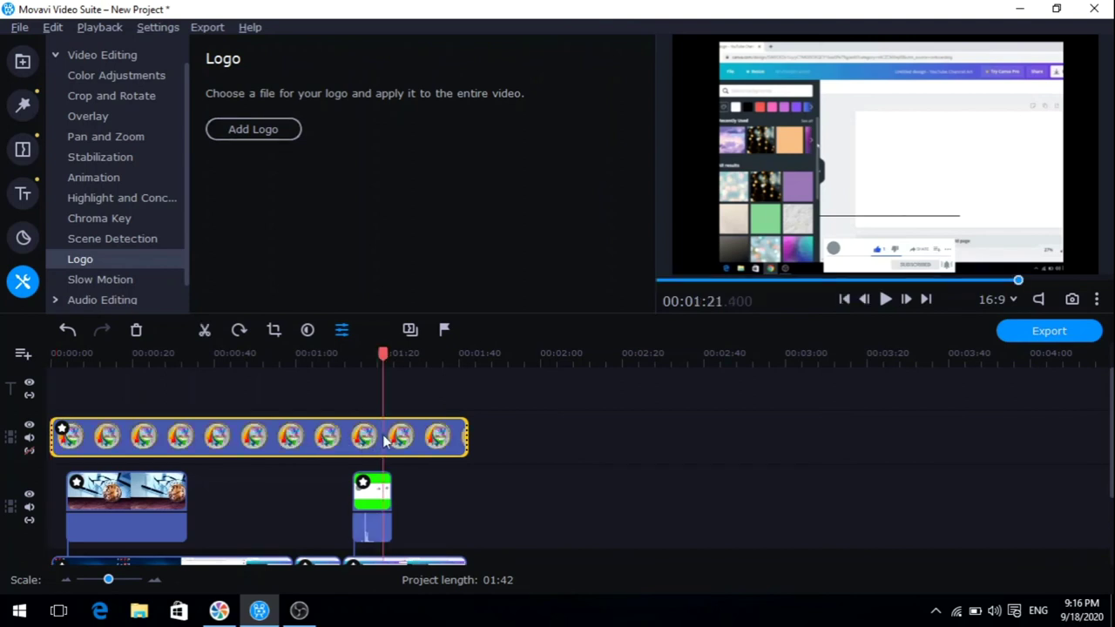
Step: Shrink the logo overlay to a small badge and move it to the upper-right corner of the video frame
{"action": "left_click", "coordinate": [349, 428]}
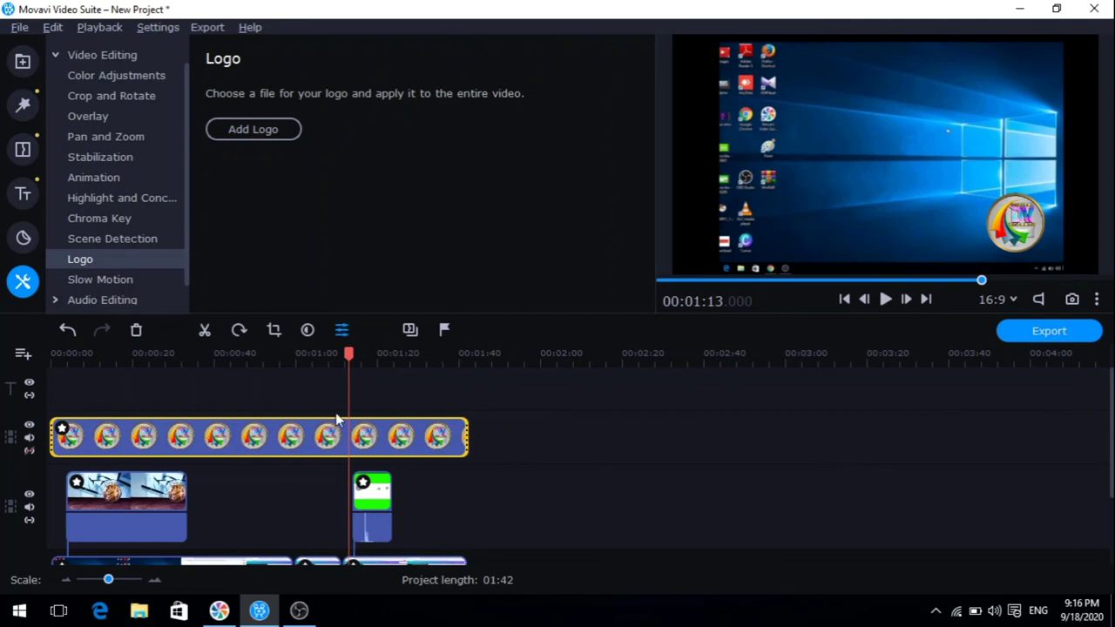
{"action": "left_click", "coordinate": [105, 116]}
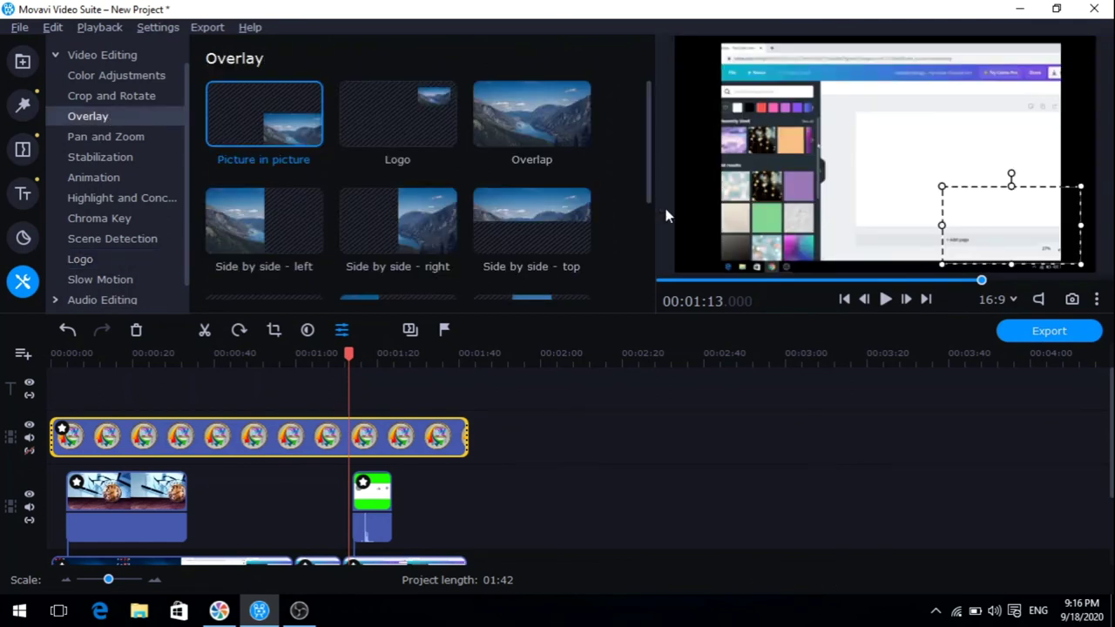
{"action": "left_click_drag", "start_coordinate": [941, 195], "coordinate": [989, 195]}
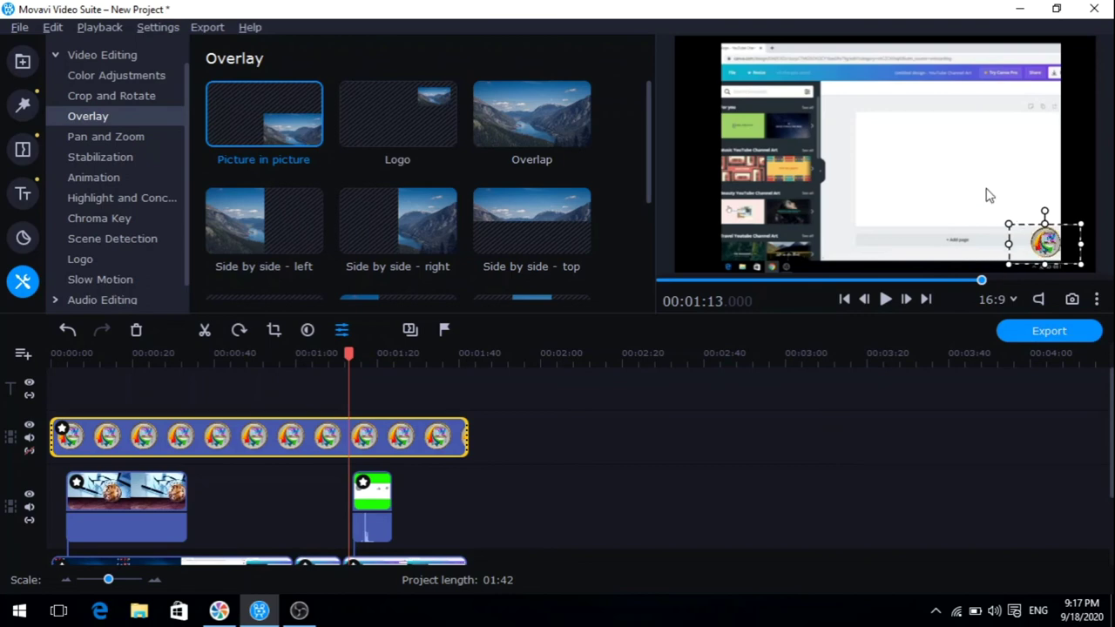
{"action": "left_click_drag", "start_coordinate": [926, 35], "coordinate": [1021, 47]}
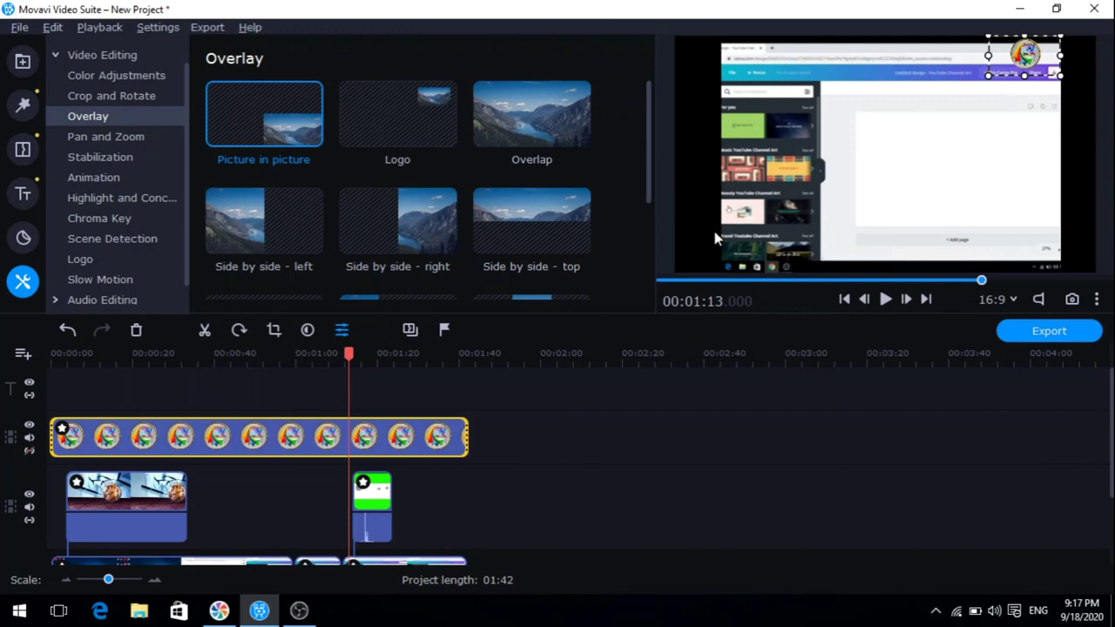
{"action": "left_click", "coordinate": [610, 402]}
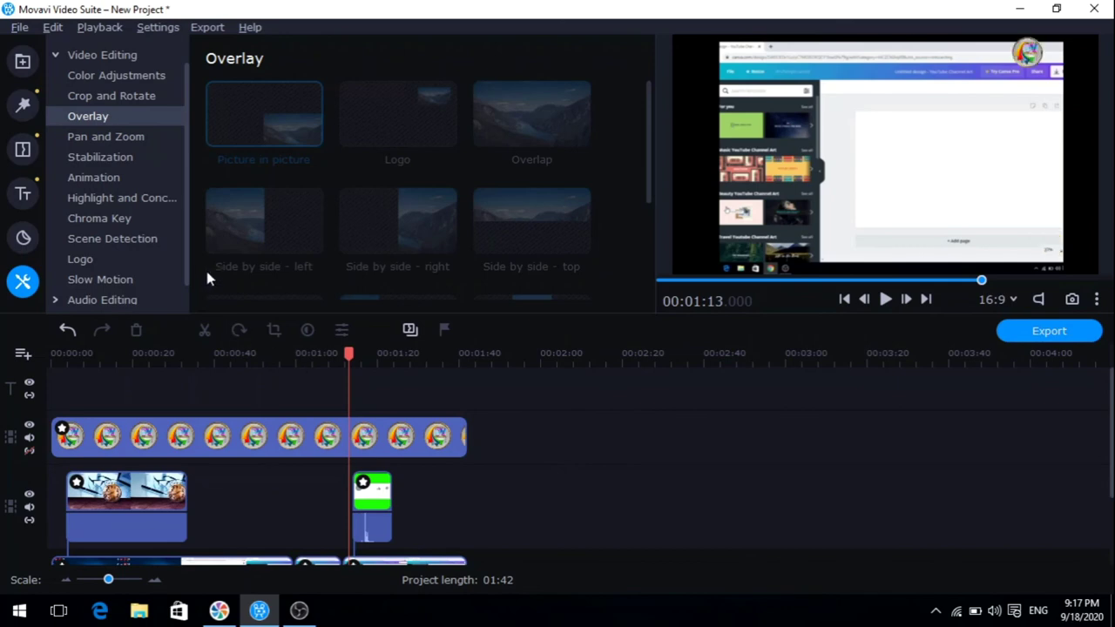
Step: Apply Slow Motion at 50% to the green-screen Subscribe clip on the overlay track
{"action": "left_click_drag", "start_coordinate": [188, 277], "coordinate": [187, 291]}
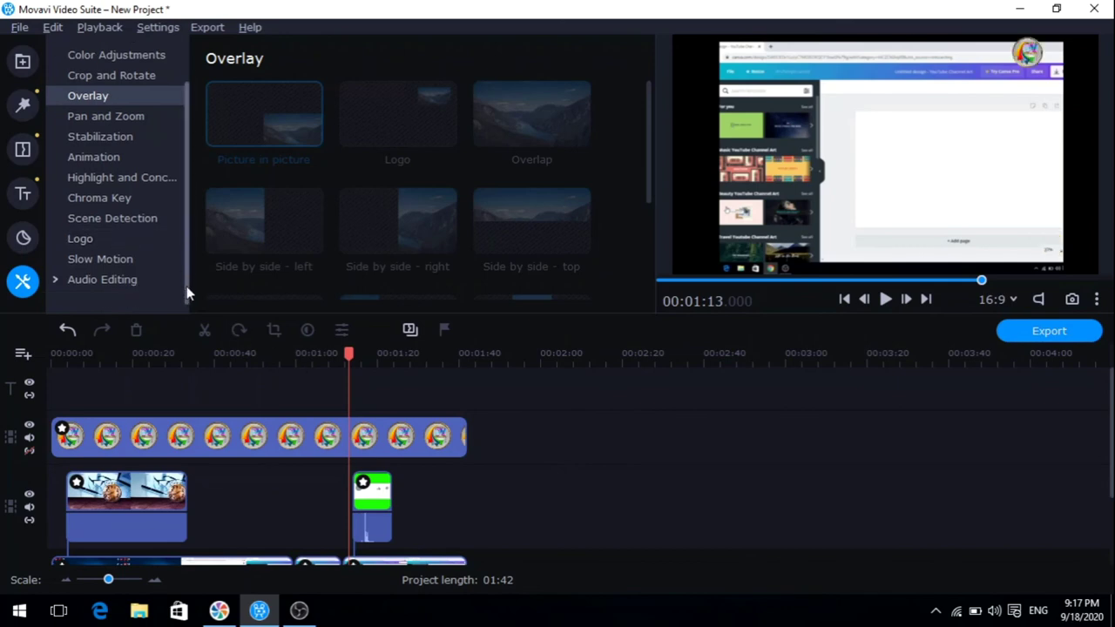
{"action": "left_click", "coordinate": [101, 251]}
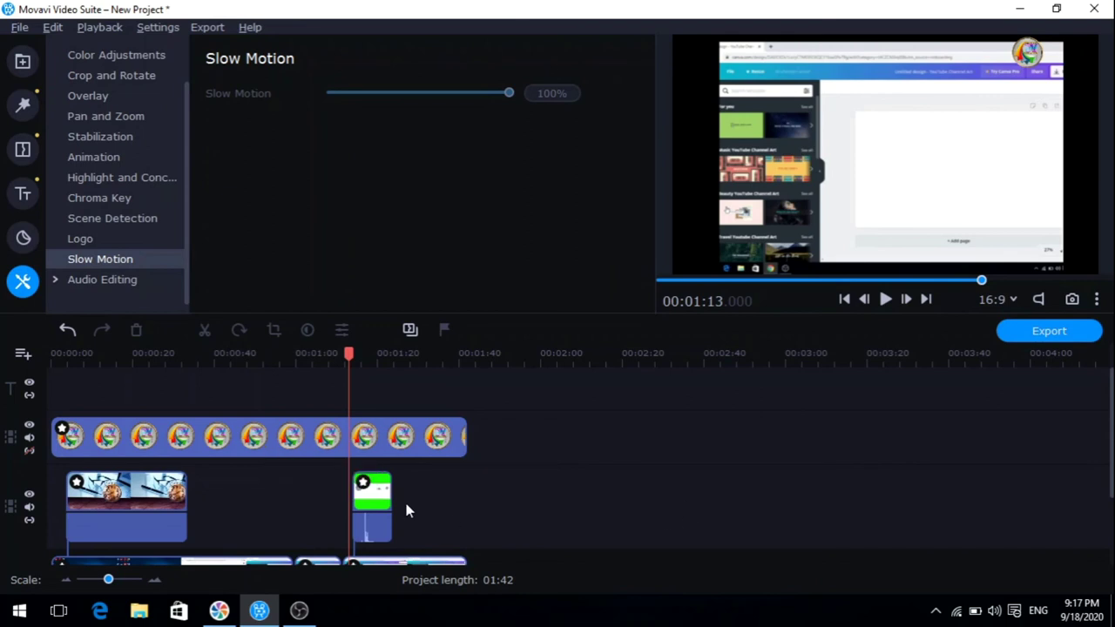
{"action": "left_click", "coordinate": [378, 493]}
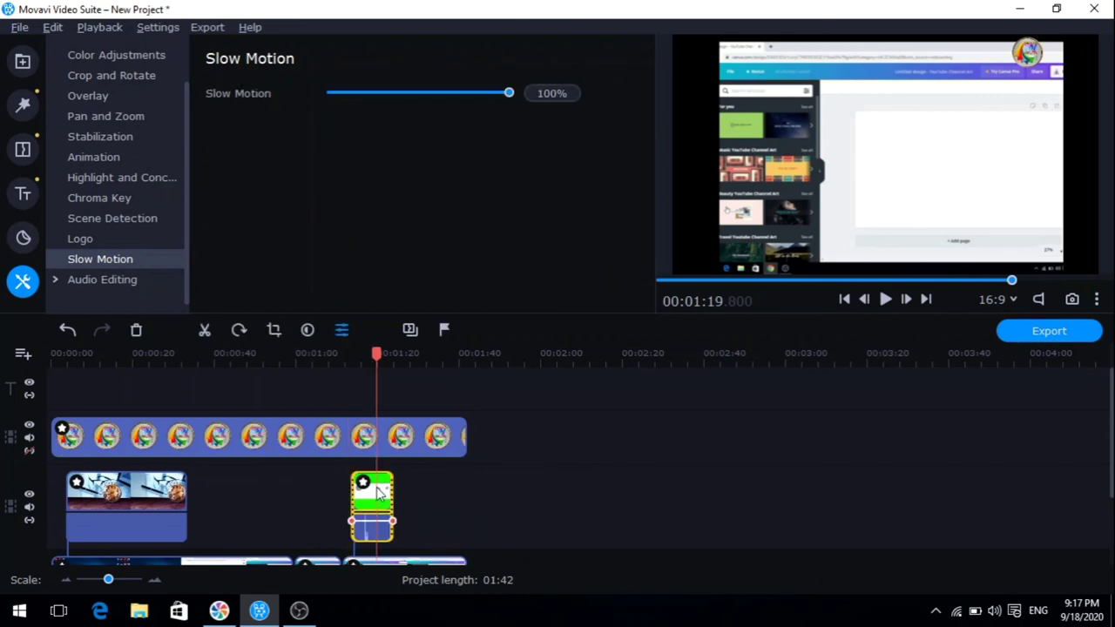
{"action": "left_click_drag", "start_coordinate": [509, 96], "coordinate": [411, 96]}
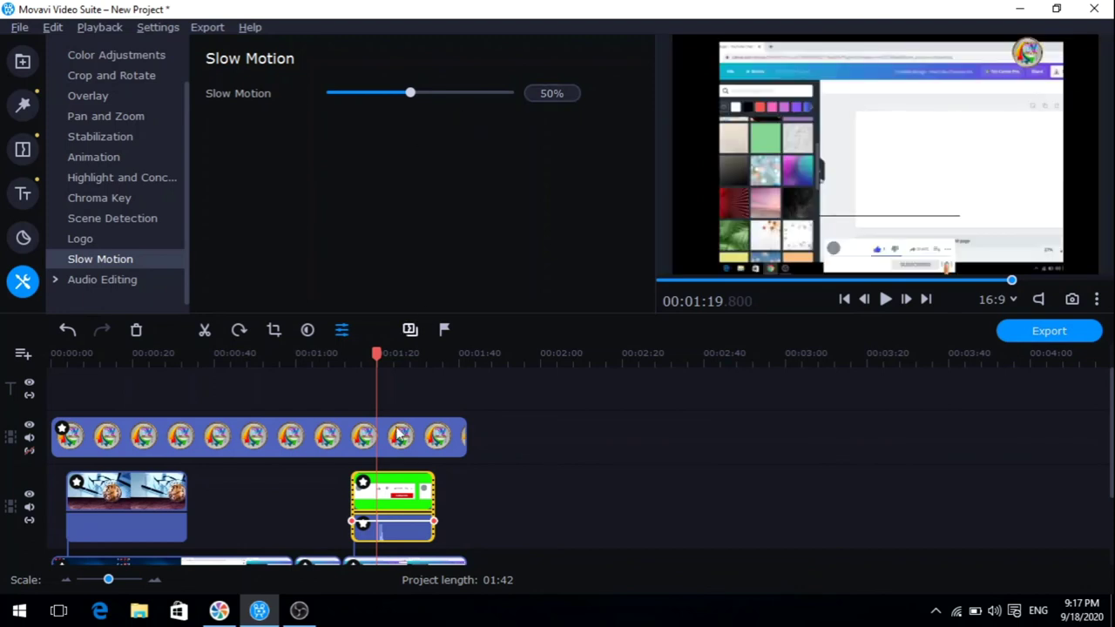
Step: Set the Subscribe clip's volume to 101% and its speed to 119% in the clip properties
{"action": "double_click", "coordinate": [386, 488]}
{"action": "left_click", "coordinate": [384, 489]}
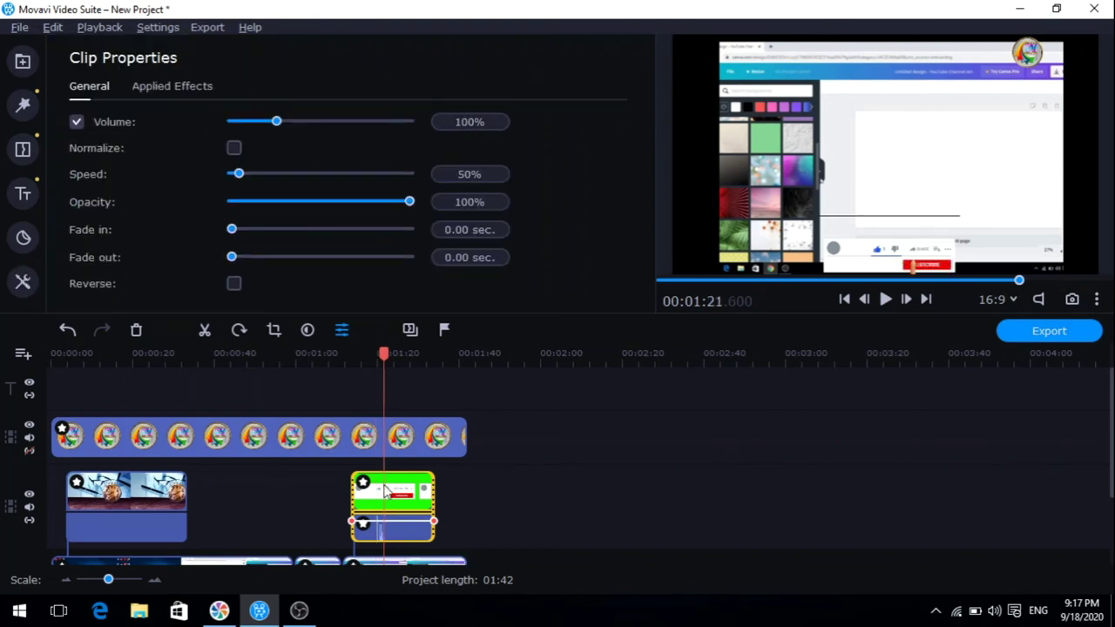
{"action": "left_click", "coordinate": [276, 121]}
{"action": "mouse_move", "coordinate": [240, 173]}
{"action": "left_mouse_down"}
{"action": "mouse_move", "coordinate": [329, 186]}
{"action": "mouse_move", "coordinate": [229, 183]}
{"action": "mouse_move", "coordinate": [199, 169]}
{"action": "mouse_move", "coordinate": [252, 176]}
{"action": "left_mouse_up"}
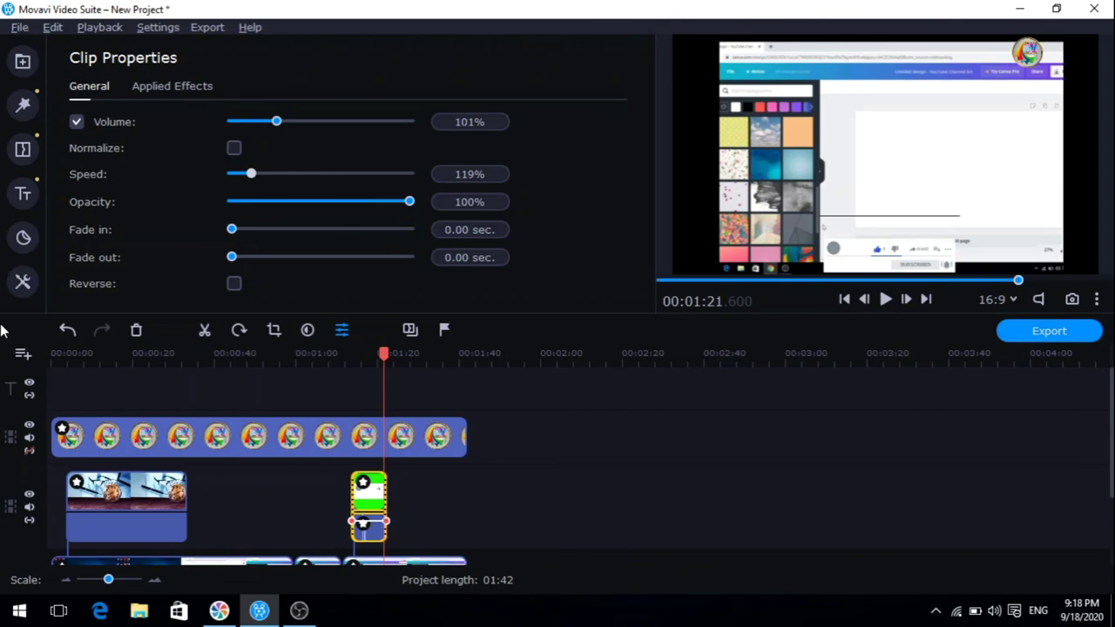
Step: Undo the recent edits back to before the logo, the Subscribe overlay and the main clip's cuts were added
{"action": "left_click", "coordinate": [23, 281]}
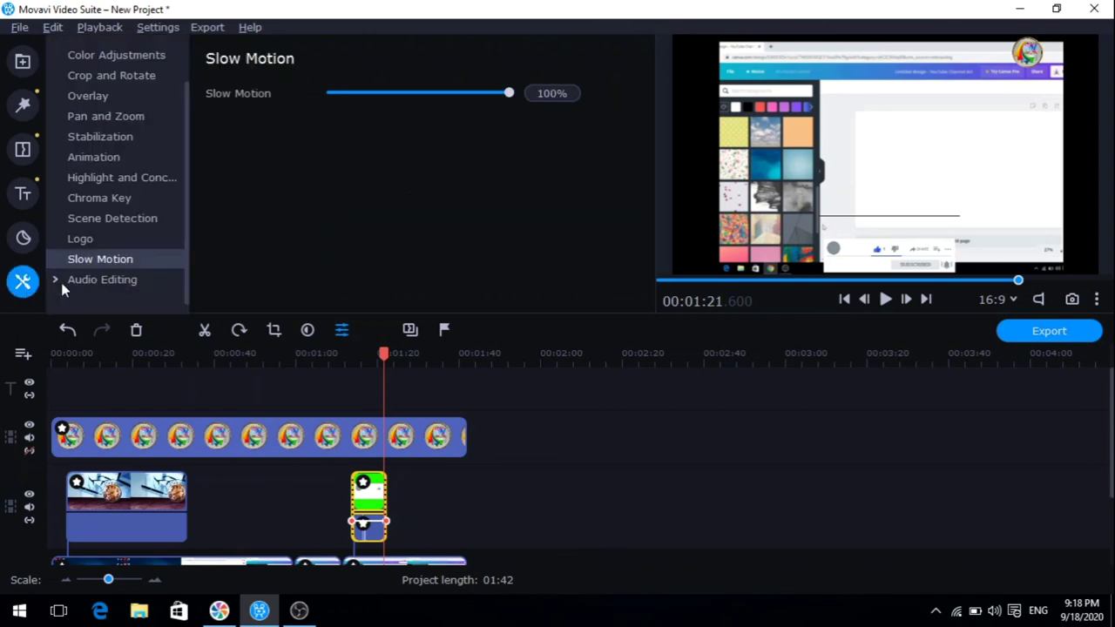
{"action": "left_click", "coordinate": [157, 438]}
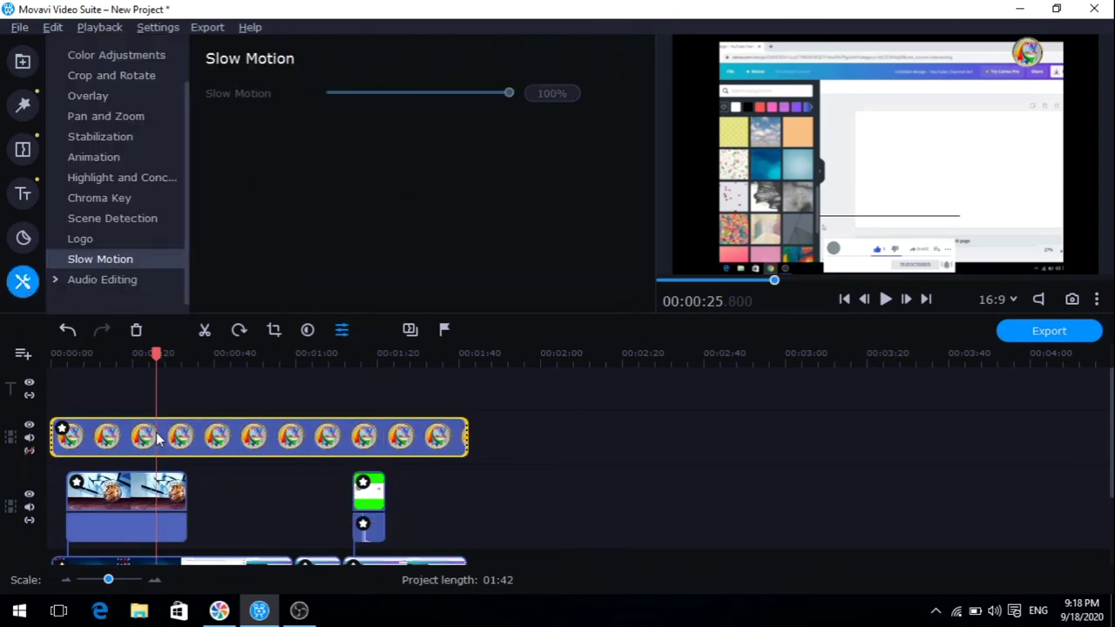
{"action": "key", "text": "ctrl+z"}
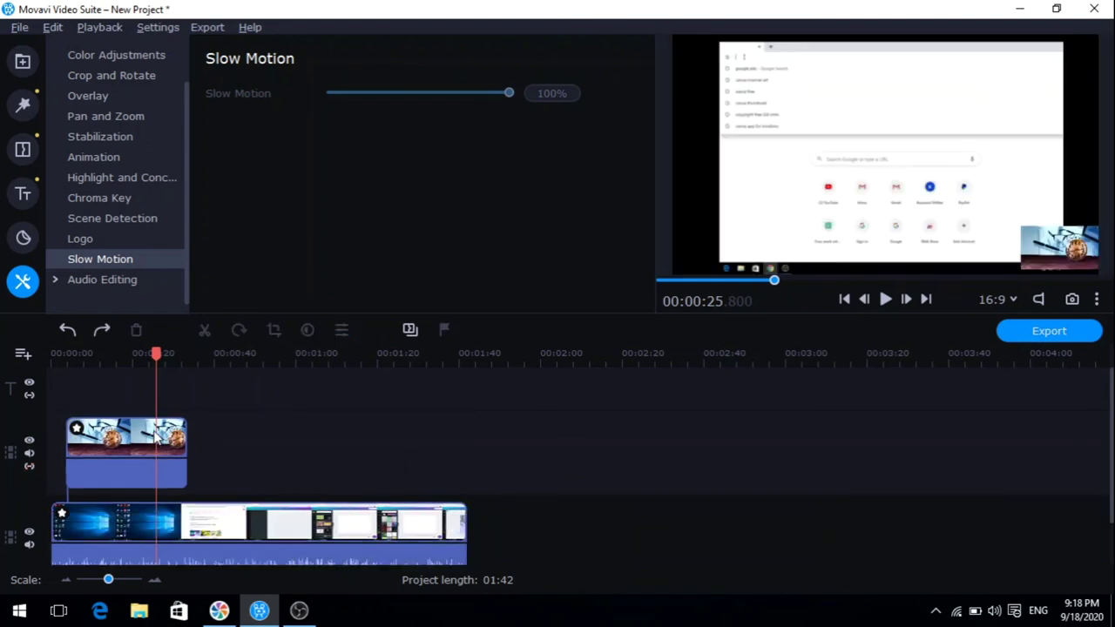
Step: Delete the picture-in-picture clip from the overlay track above the screen recording
{"action": "left_click", "coordinate": [216, 532]}
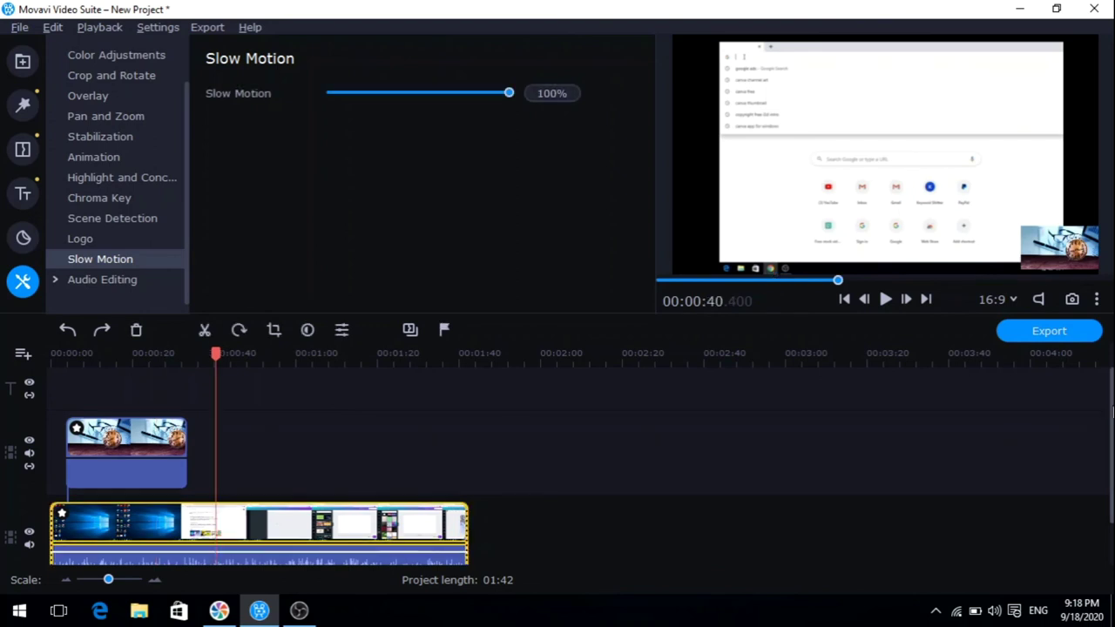
{"action": "scroll", "coordinate": [514, 521], "scroll_direction": "down", "scroll_amount": 1}
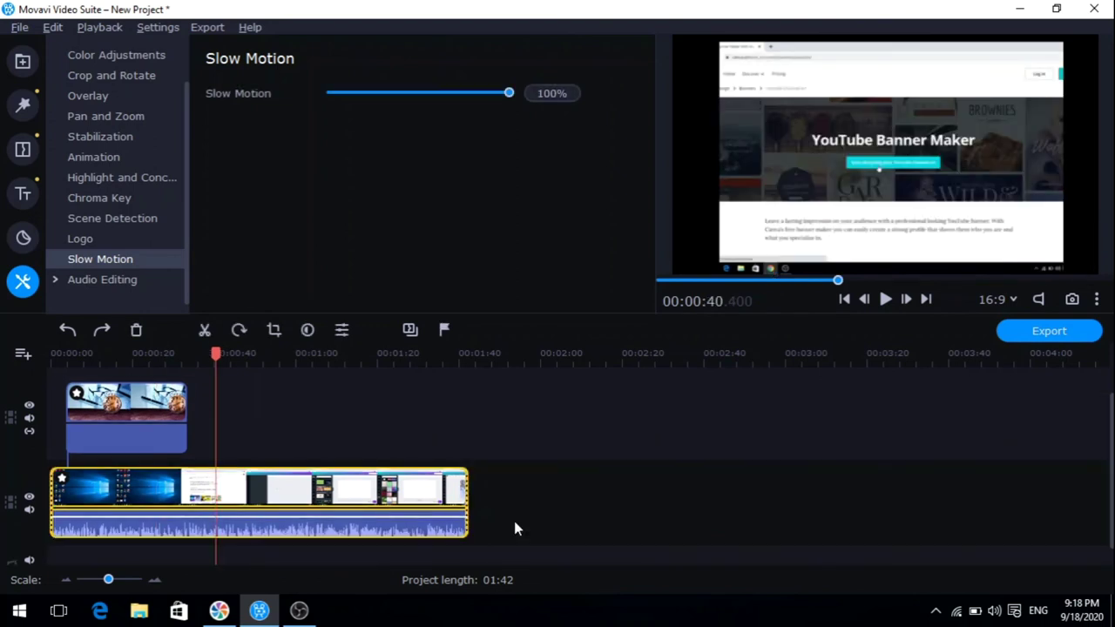
{"action": "left_click", "coordinate": [108, 466]}
{"action": "left_click", "coordinate": [139, 394]}
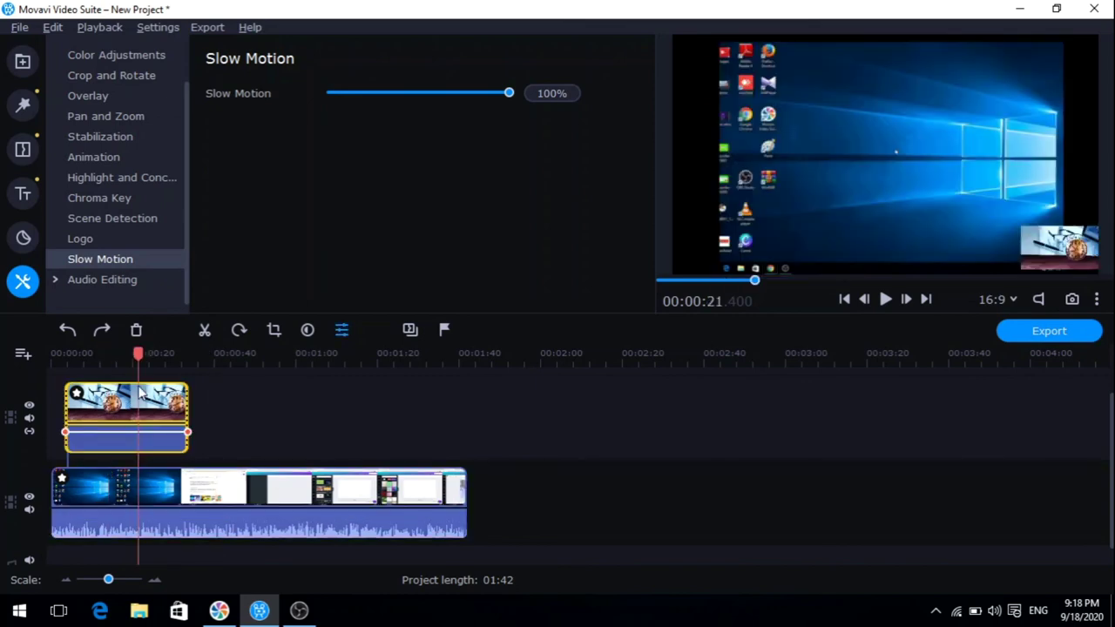
{"action": "key", "text": "Delete"}
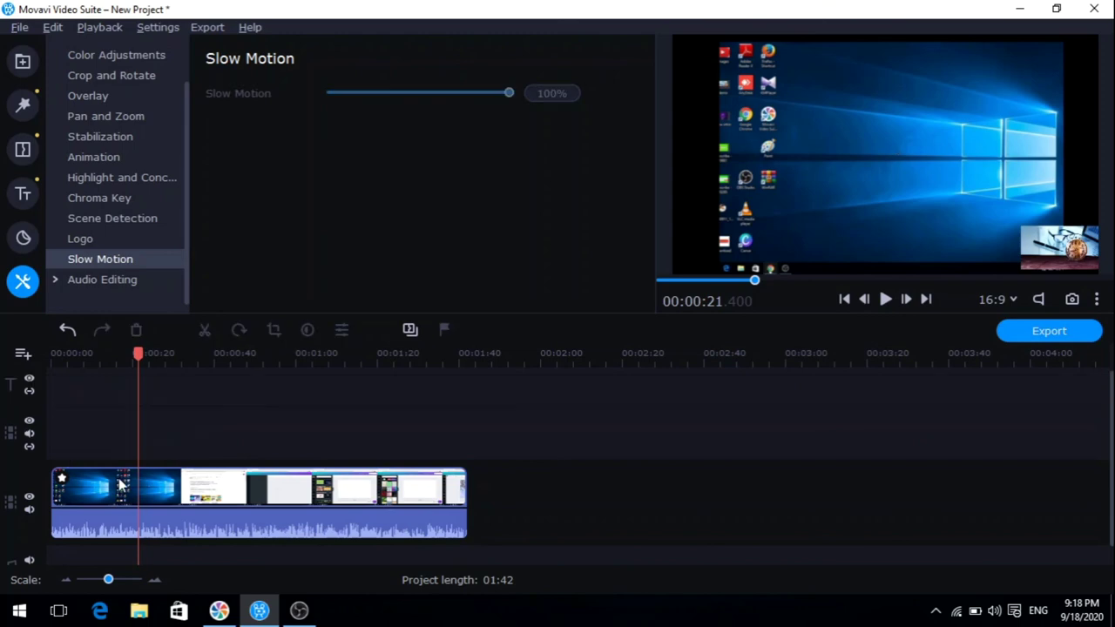
Step: Split the screen recording on the main video track at 0:13
{"action": "left_click", "coordinate": [97, 474]}
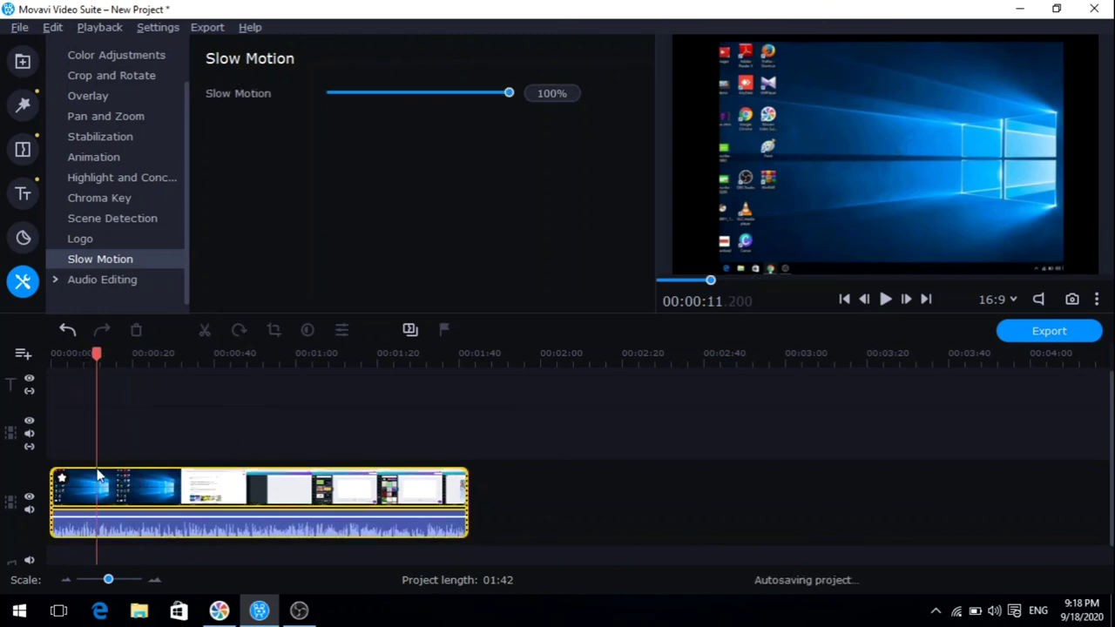
{"action": "left_click", "coordinate": [95, 353]}
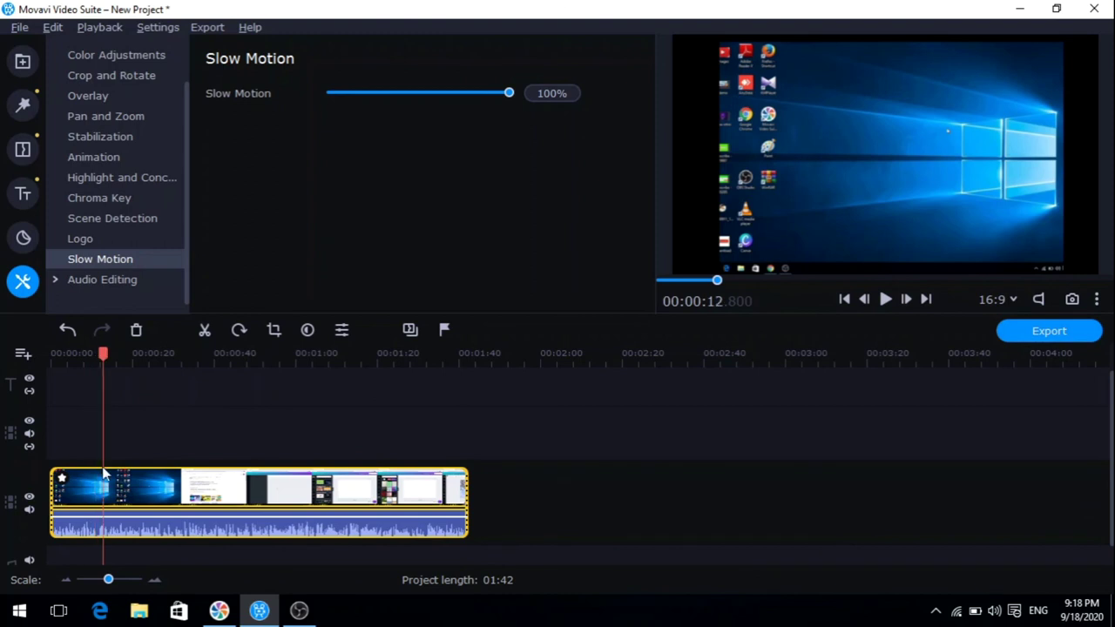
{"action": "left_click", "coordinate": [106, 440]}
{"action": "left_click", "coordinate": [205, 331]}
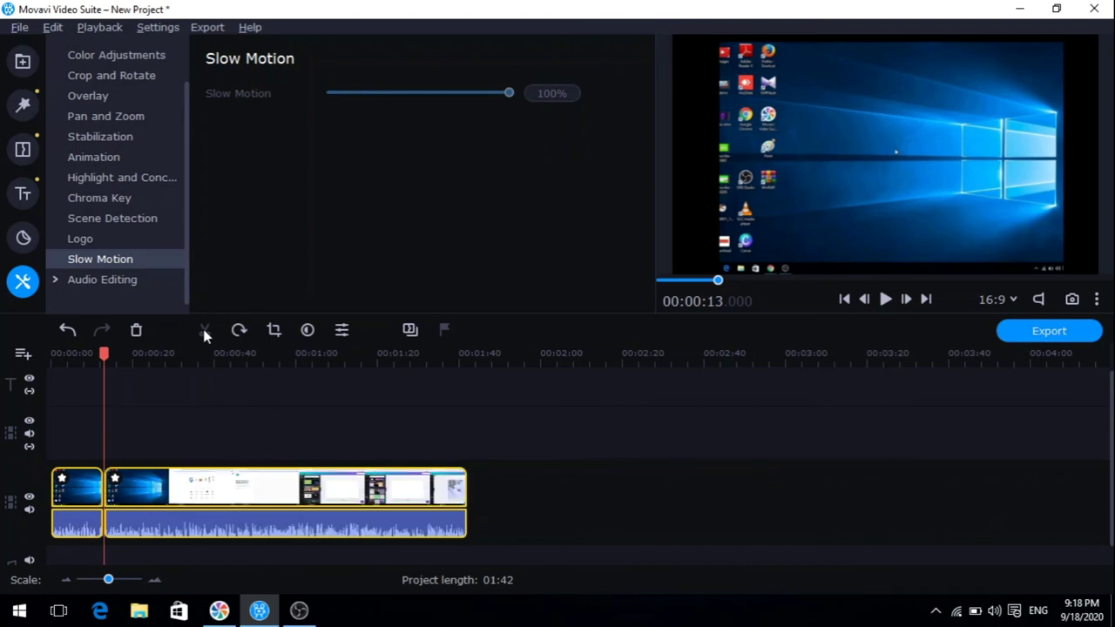
Step: Delete the short segment before the split, and demonstrate undoing and redoing that deletion
{"action": "left_click", "coordinate": [81, 484]}
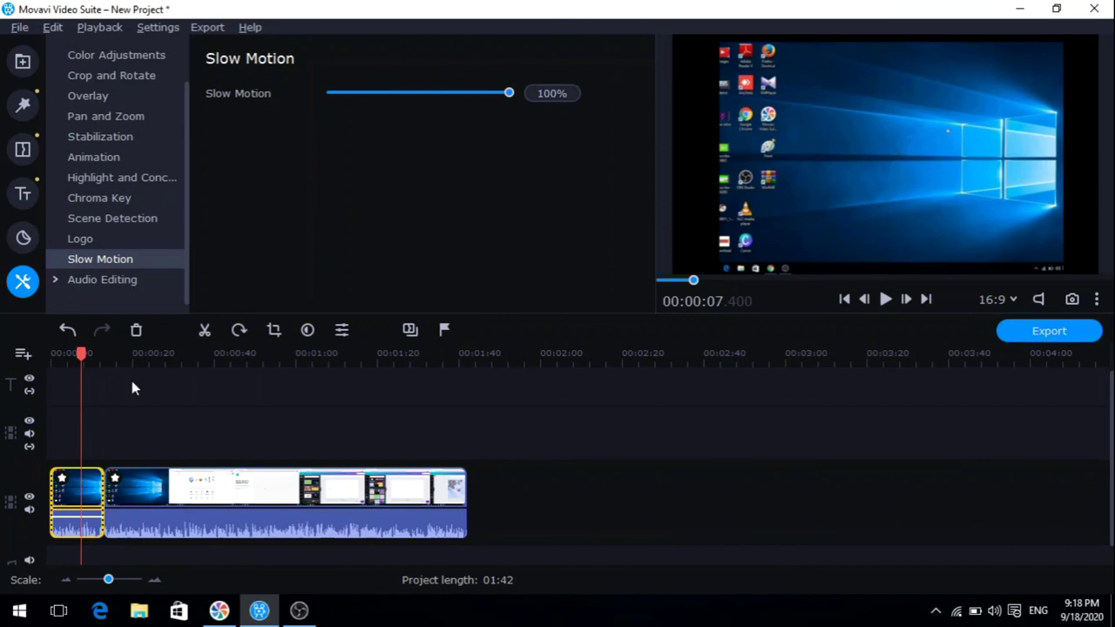
{"action": "left_click", "coordinate": [136, 331]}
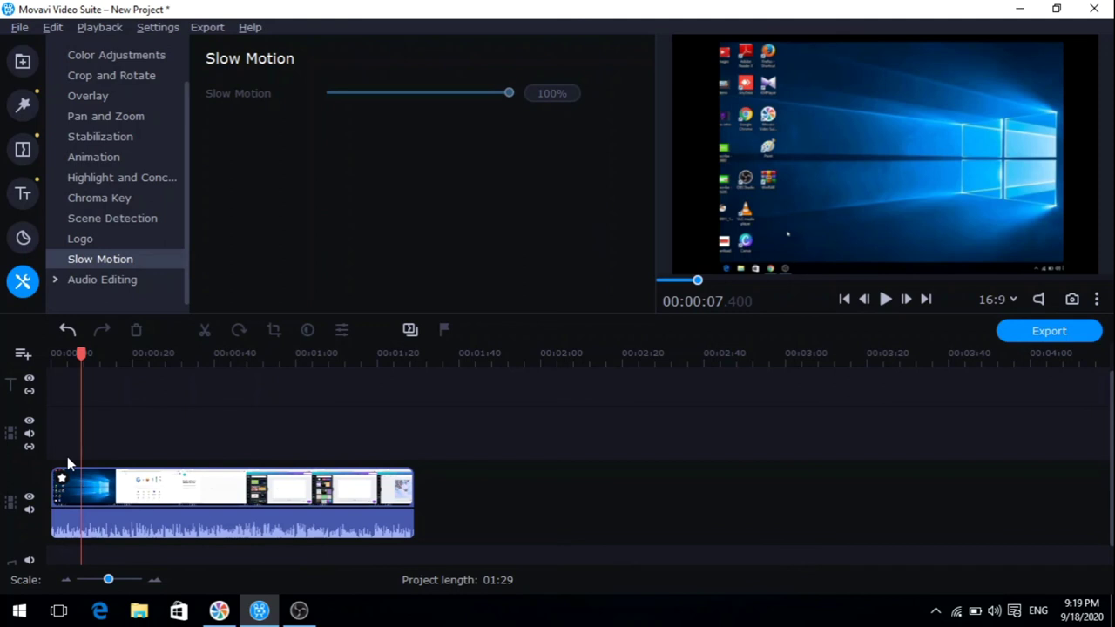
{"action": "left_click", "coordinate": [68, 328]}
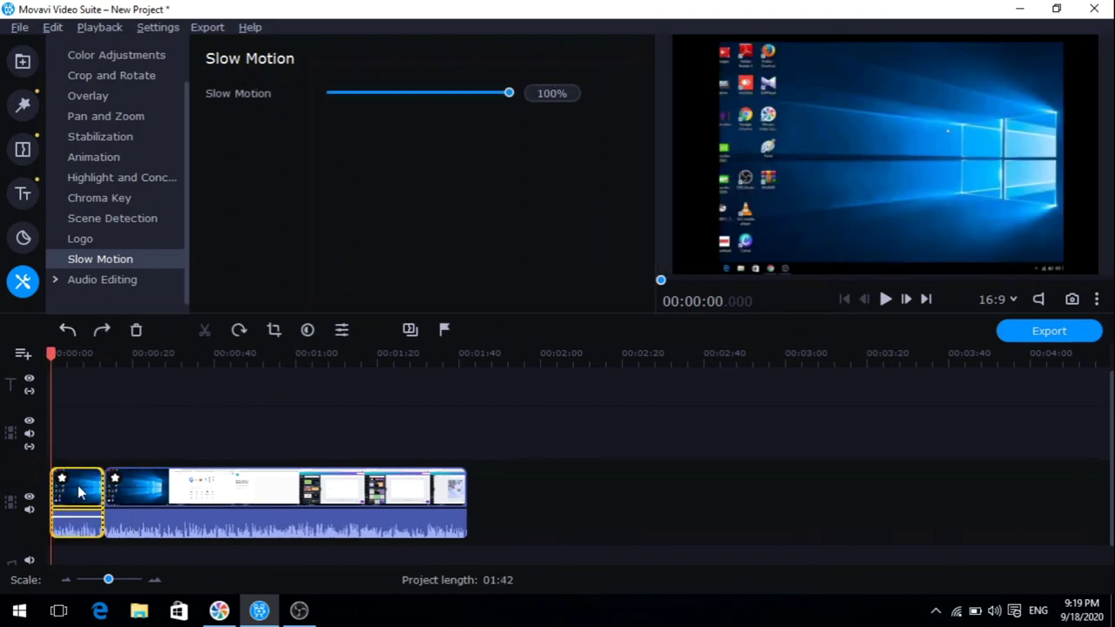
{"action": "left_click", "coordinate": [103, 331]}
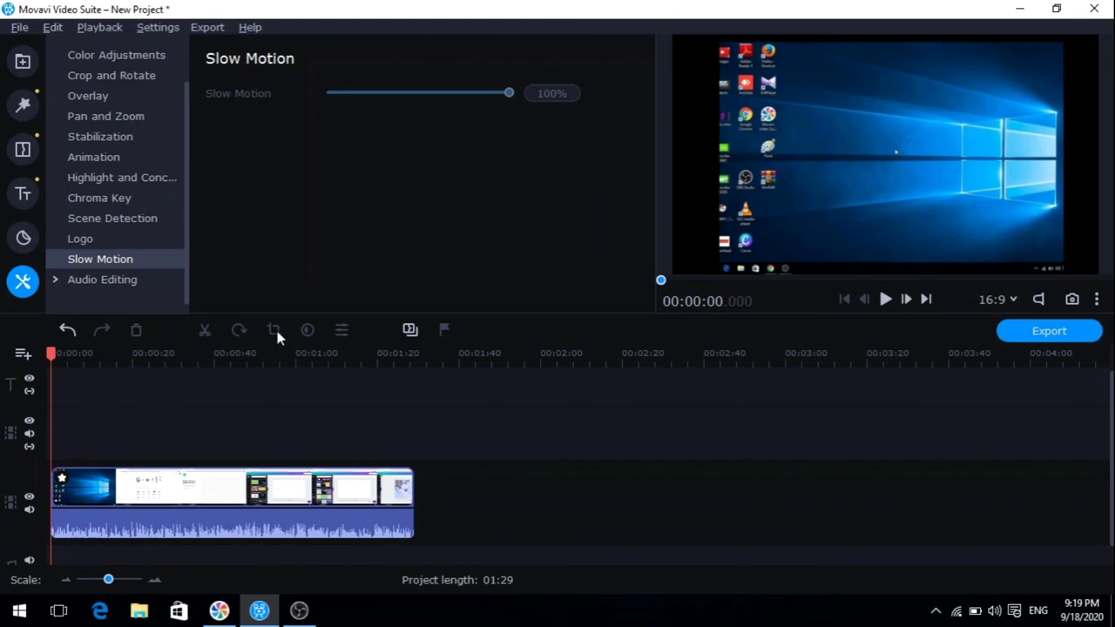
Step: Set the remaining screen recording clip's speed to 133% in the clip properties
{"action": "left_click", "coordinate": [246, 482]}
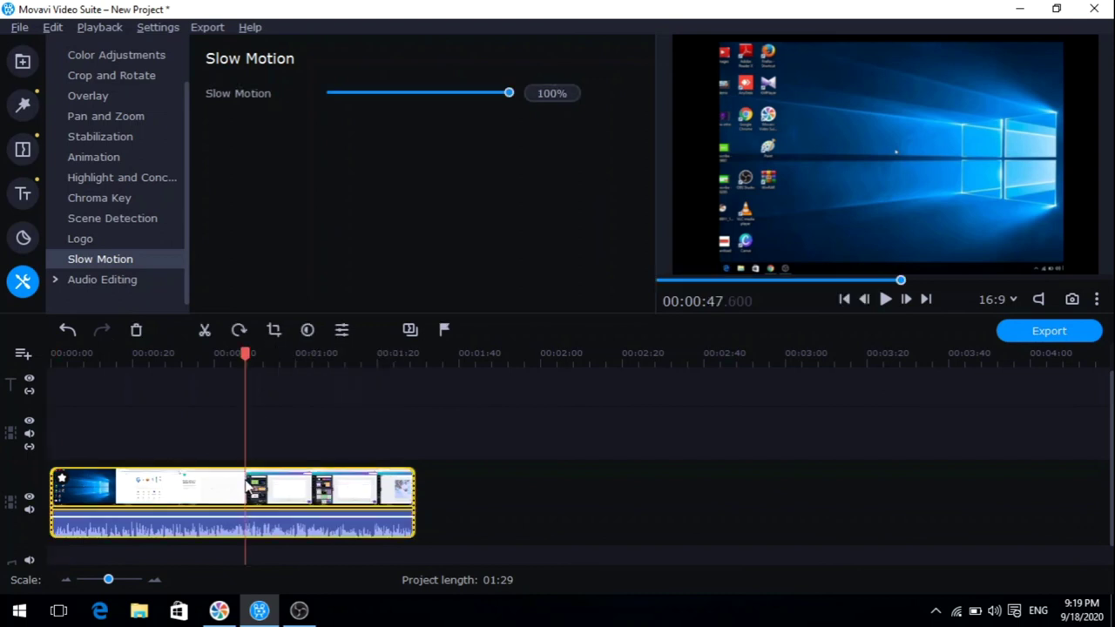
{"action": "left_click", "coordinate": [340, 336]}
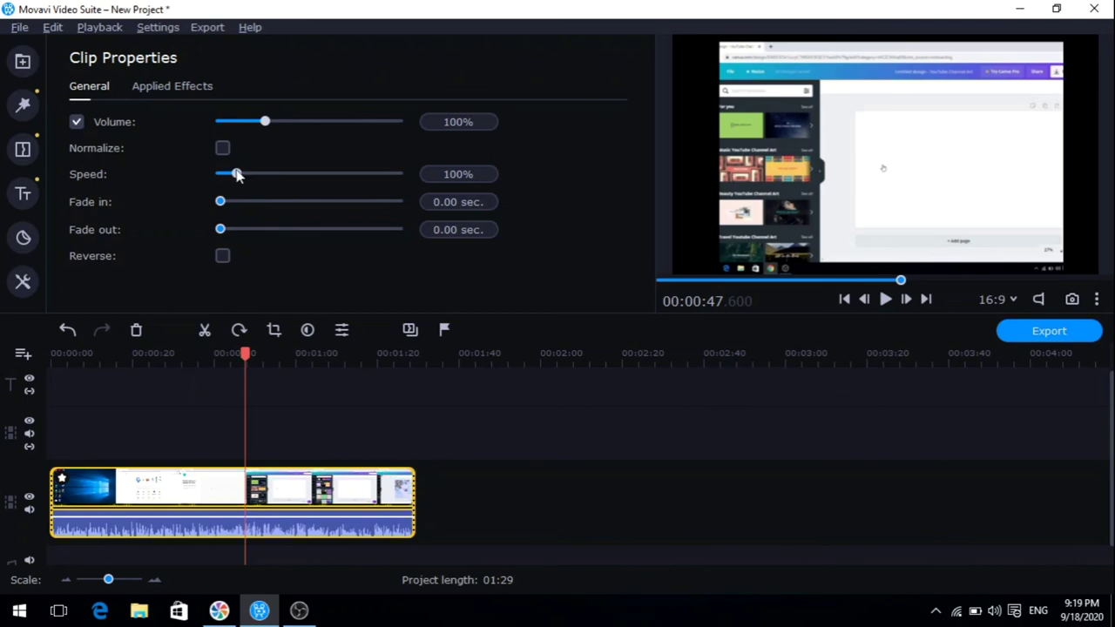
{"action": "mouse_move", "coordinate": [235, 175]}
{"action": "left_mouse_down"}
{"action": "mouse_move", "coordinate": [261, 174]}
{"action": "mouse_move", "coordinate": [242, 174]}
{"action": "left_mouse_up"}
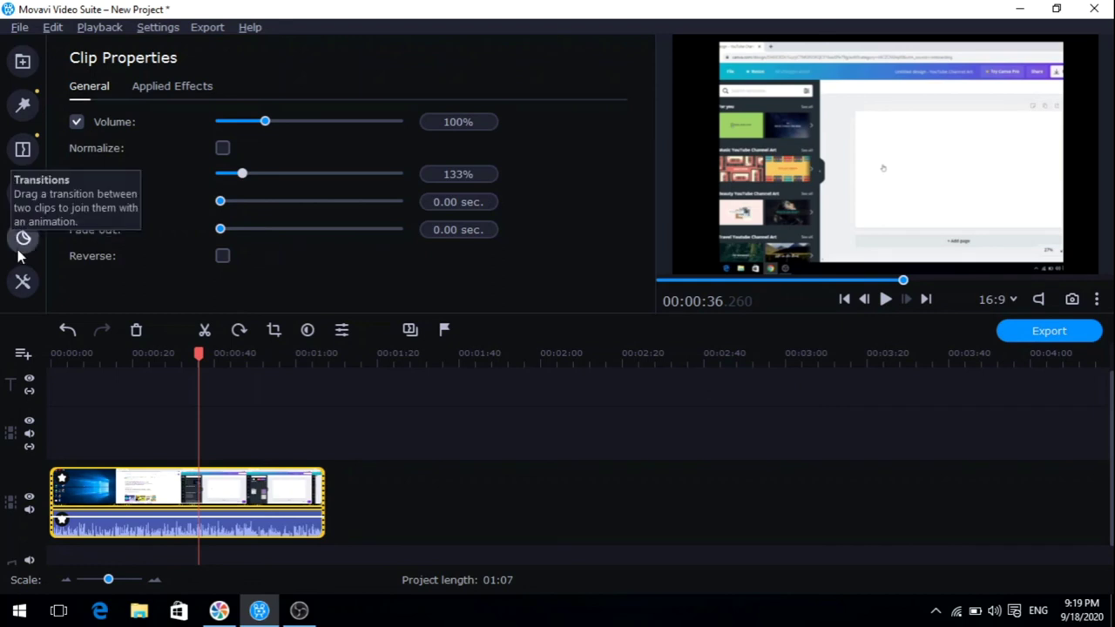
Step: Detach the audio from the screen recording clip onto its own audio track
{"action": "left_click", "coordinate": [24, 280]}
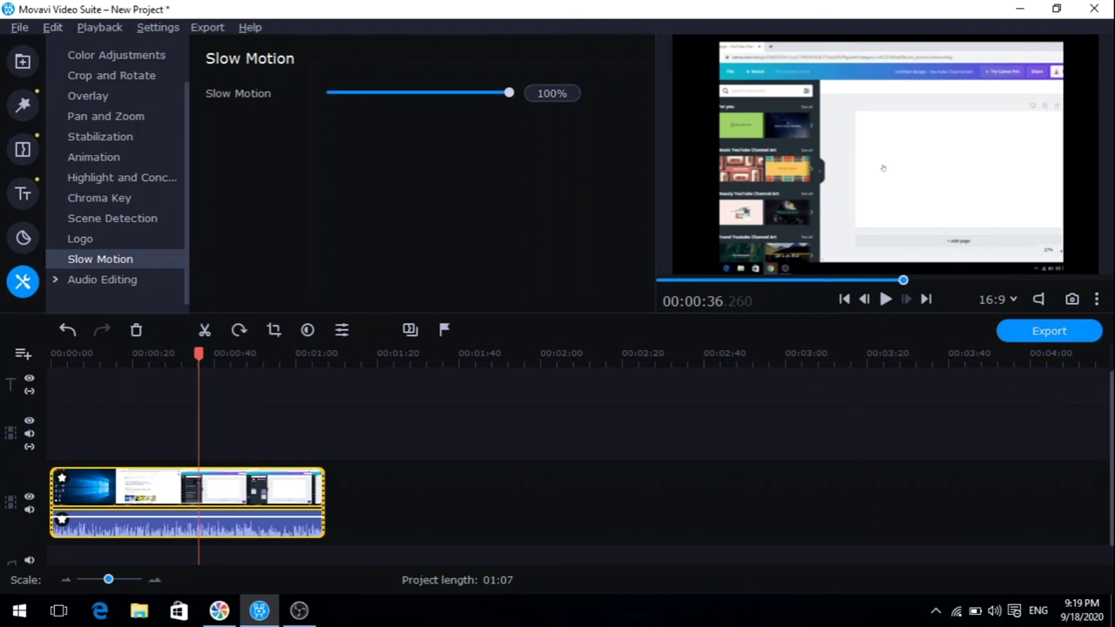
{"action": "scroll", "coordinate": [1112, 407], "scroll_direction": "down", "scroll_amount": 1}
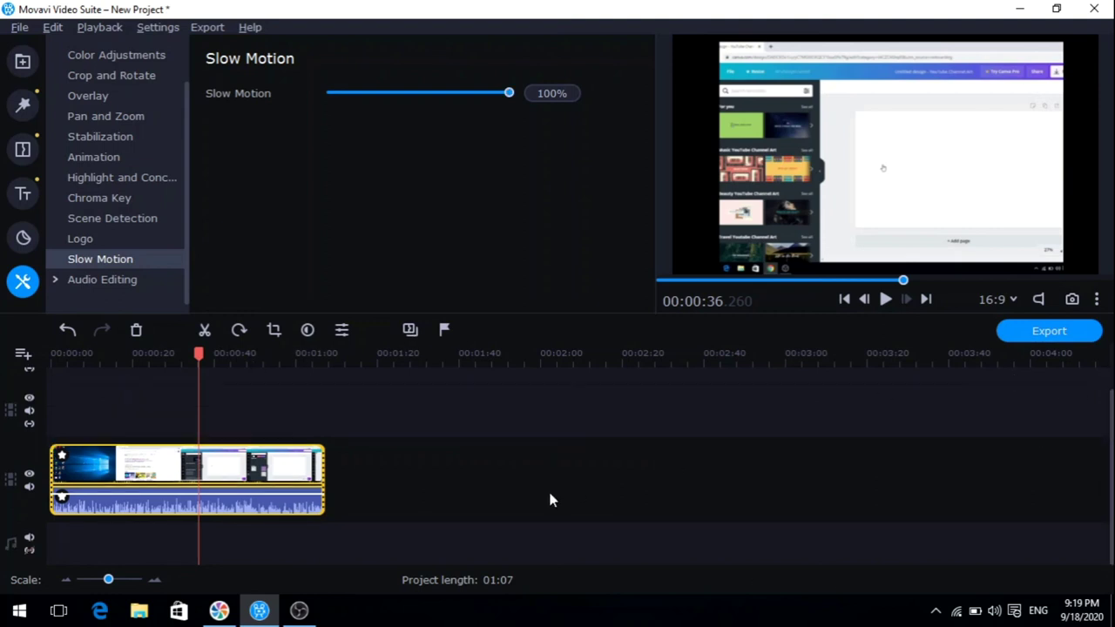
{"action": "right_click", "coordinate": [198, 457]}
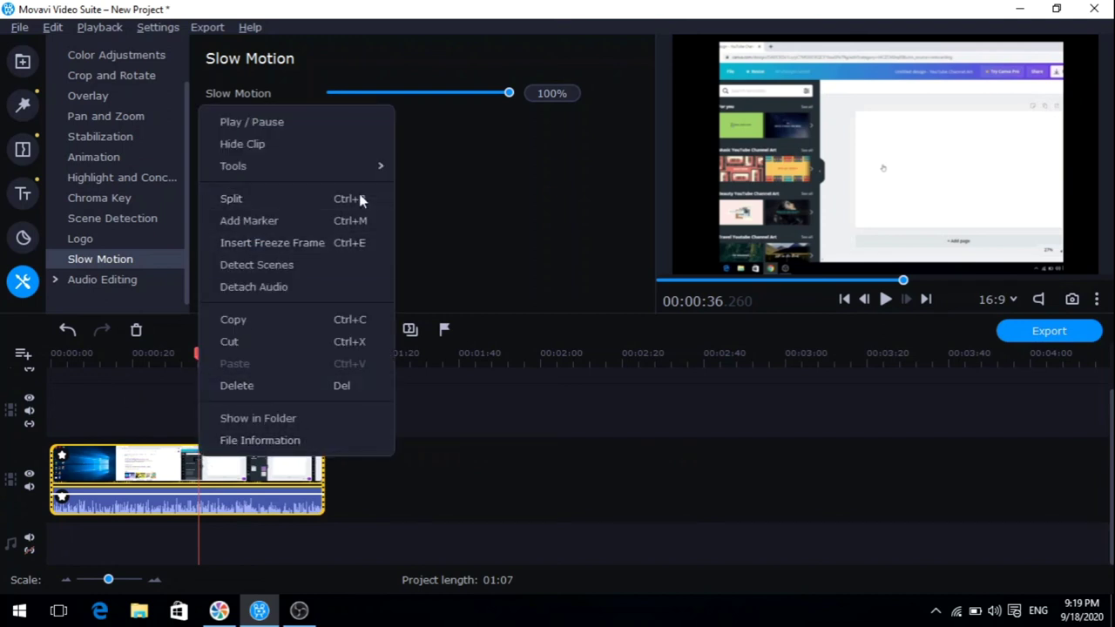
{"action": "left_click", "coordinate": [285, 284]}
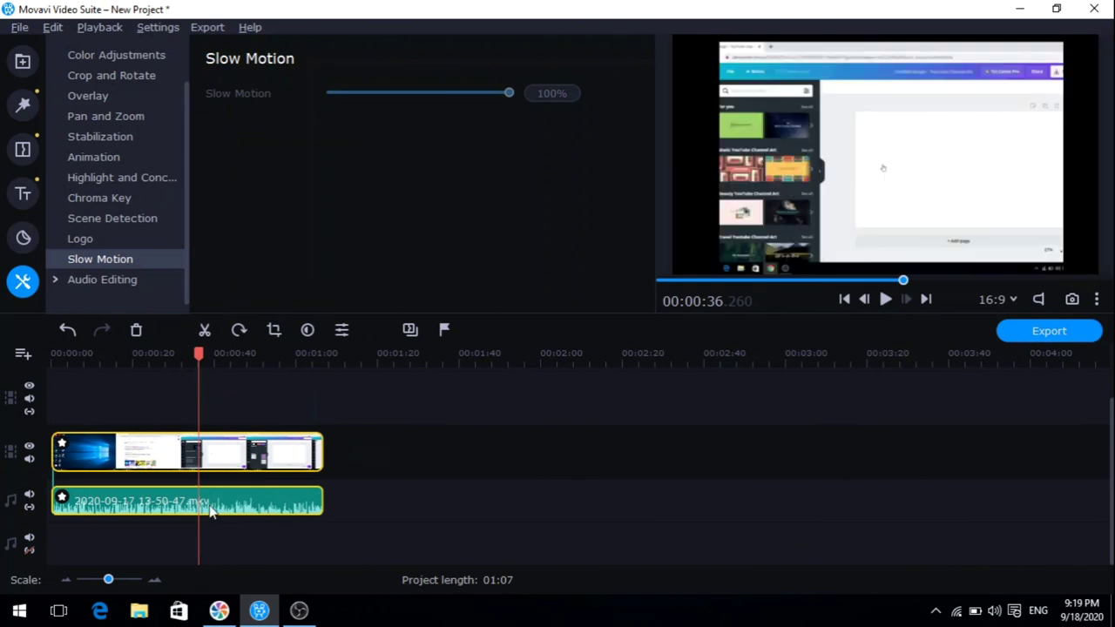
Step: Apply Noise Removal to the detached audio clip with a reduced noise suppression level
{"action": "double_click", "coordinate": [214, 492]}
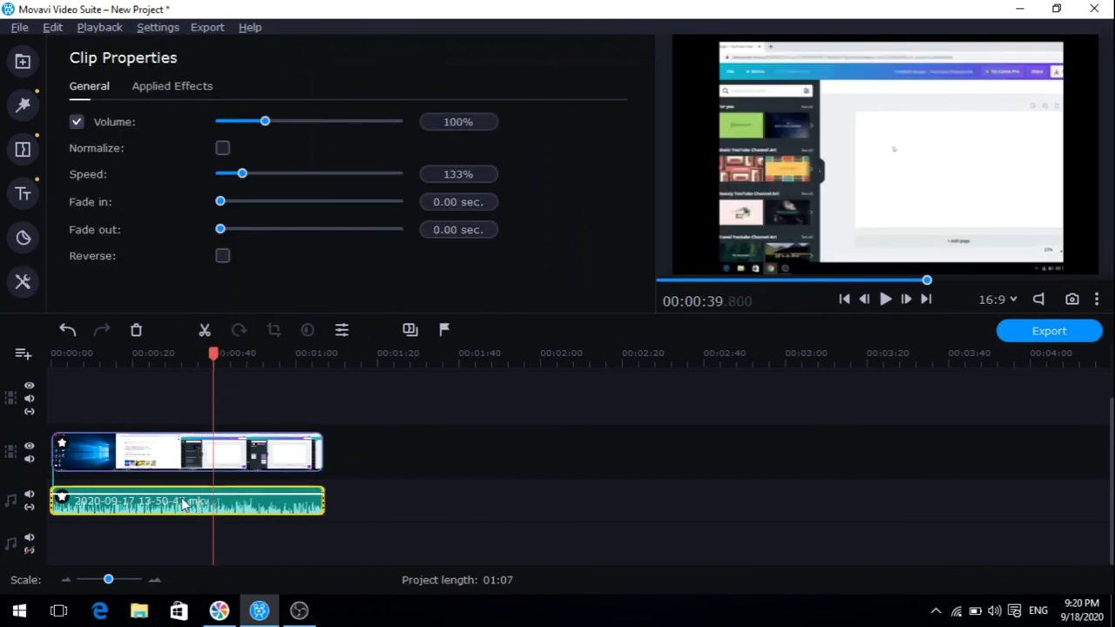
{"action": "right_click", "coordinate": [181, 497]}
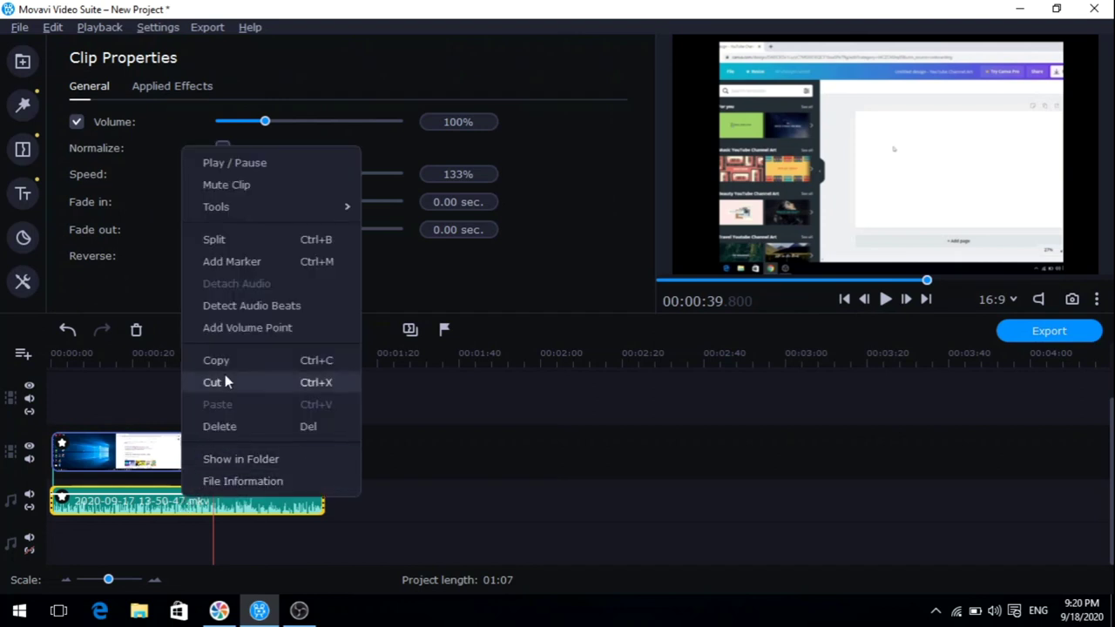
{"action": "mouse_move", "coordinate": [257, 208]}
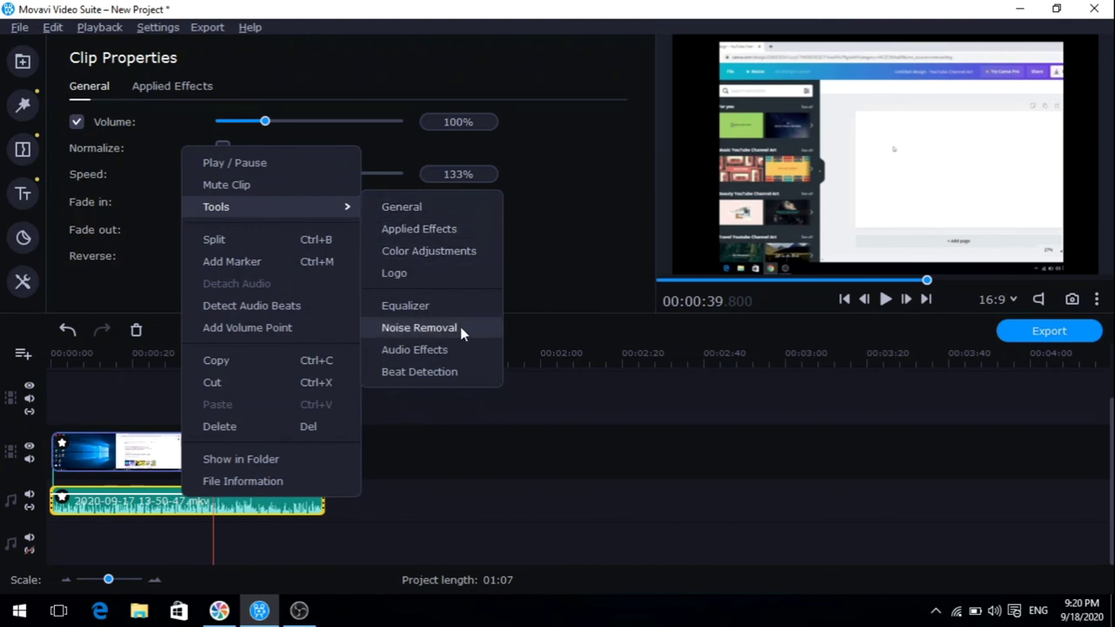
{"action": "left_click", "coordinate": [437, 327]}
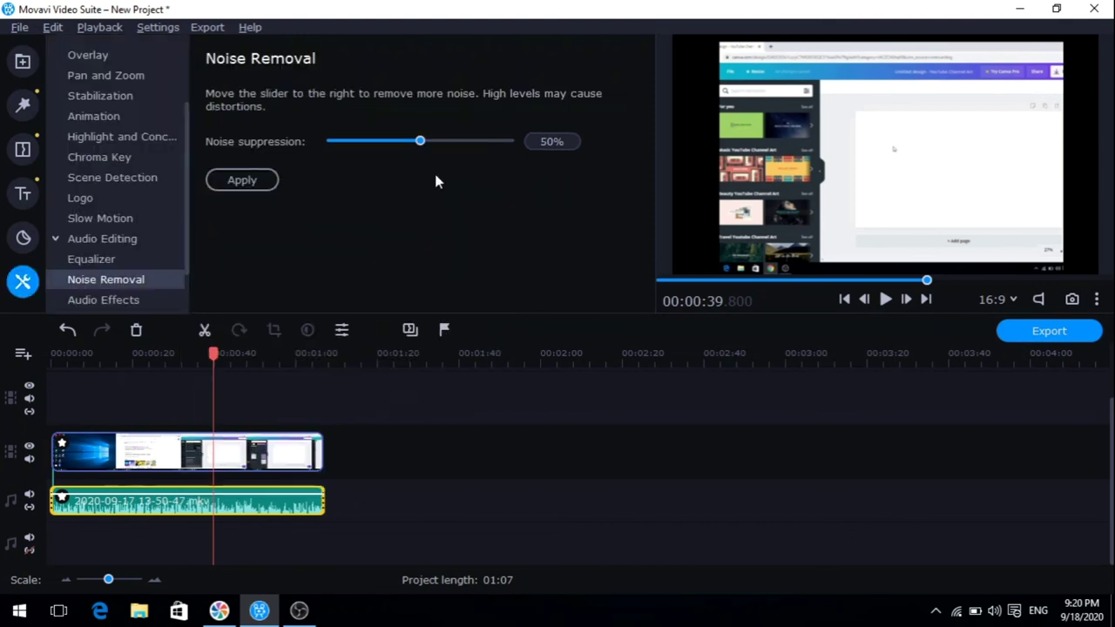
{"action": "left_click_drag", "start_coordinate": [419, 141], "coordinate": [387, 142]}
{"action": "left_click", "coordinate": [243, 181]}
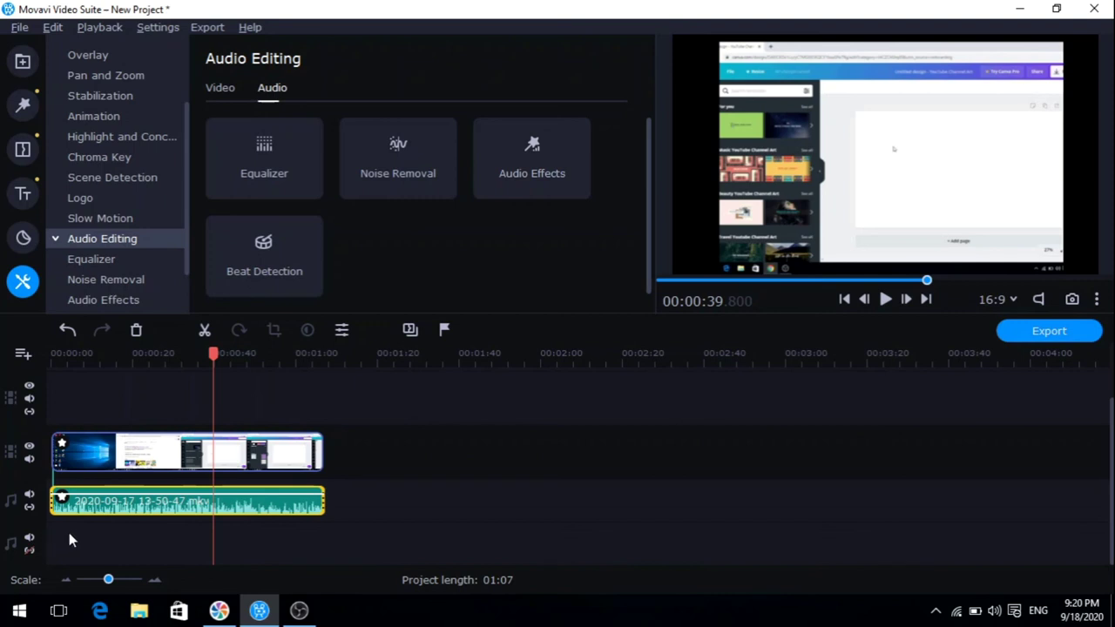
Step: Deselect the audio clip and view the track types available to add to the timeline, without adding one
{"action": "left_click", "coordinate": [87, 525]}
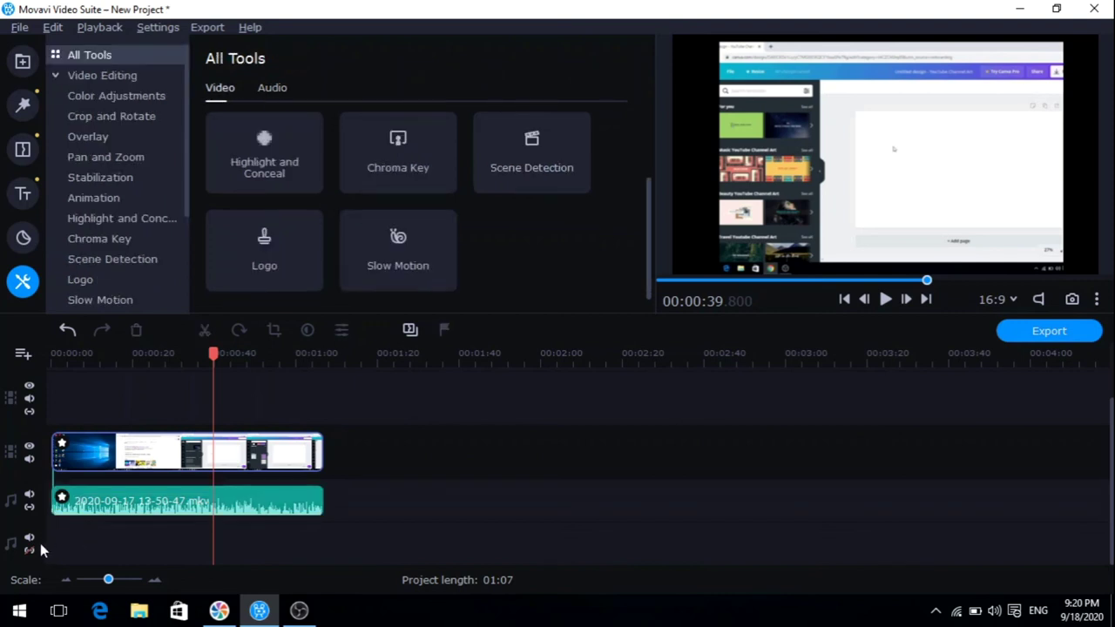
{"action": "left_click", "coordinate": [29, 358]}
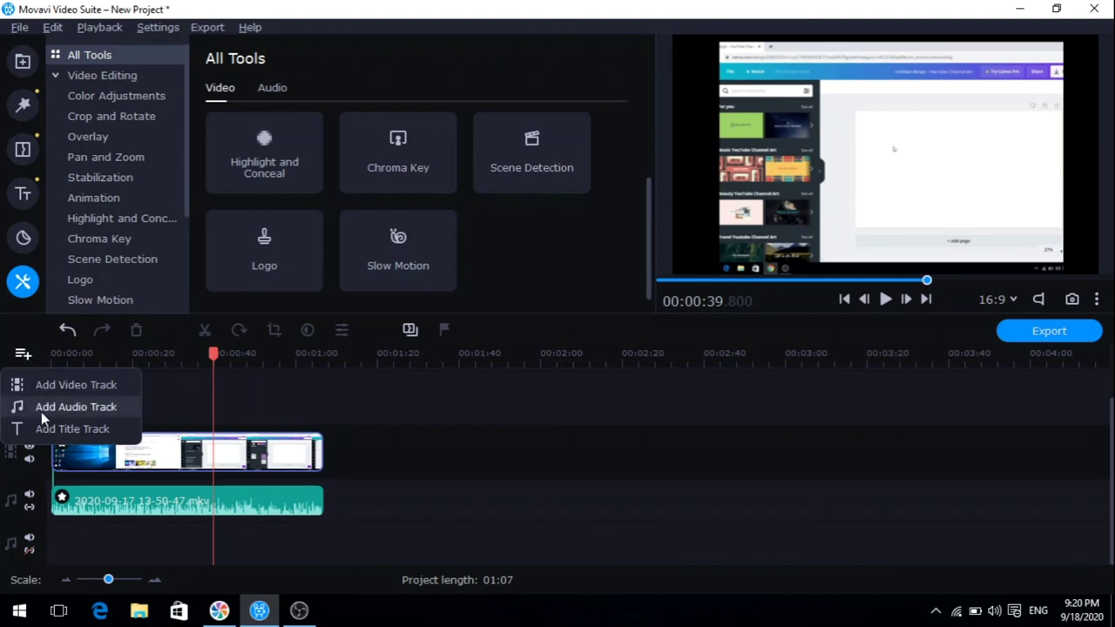
{"action": "left_click", "coordinate": [168, 413]}
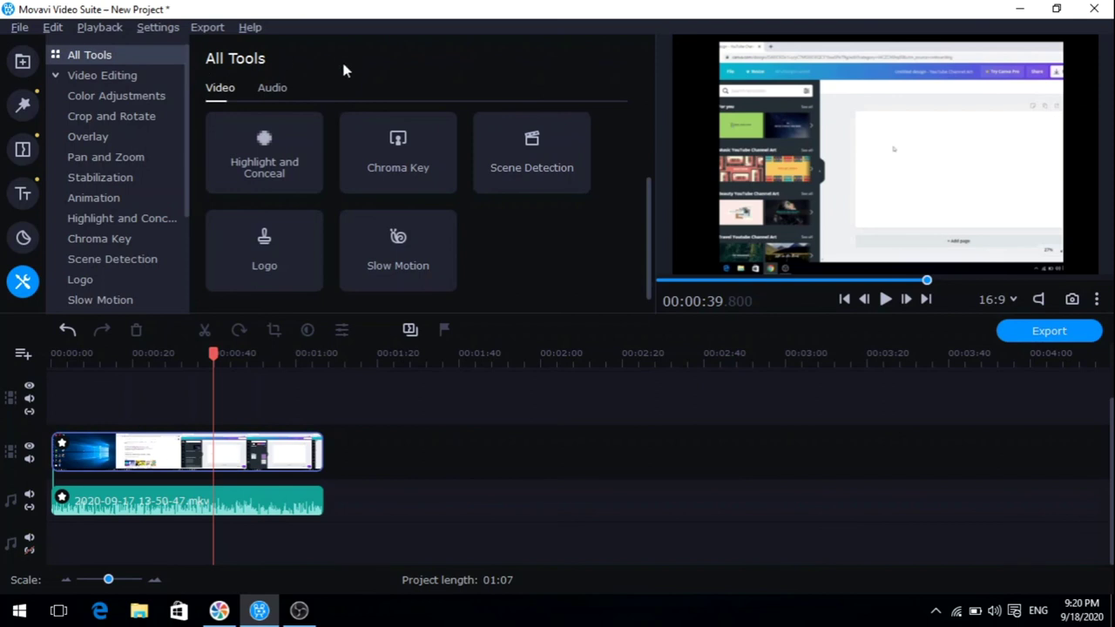
Step: Start exporting the project as an MP4 video to the computer, check the save locations and set the quality to Highest
{"action": "left_click", "coordinate": [1030, 336]}
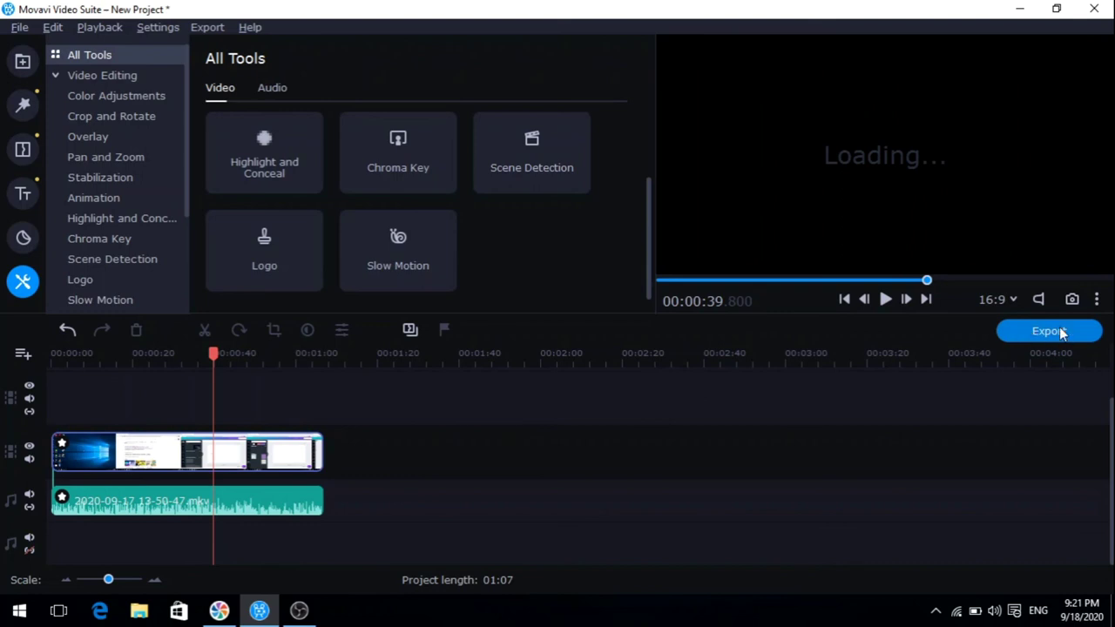
{"action": "left_click", "coordinate": [1061, 333]}
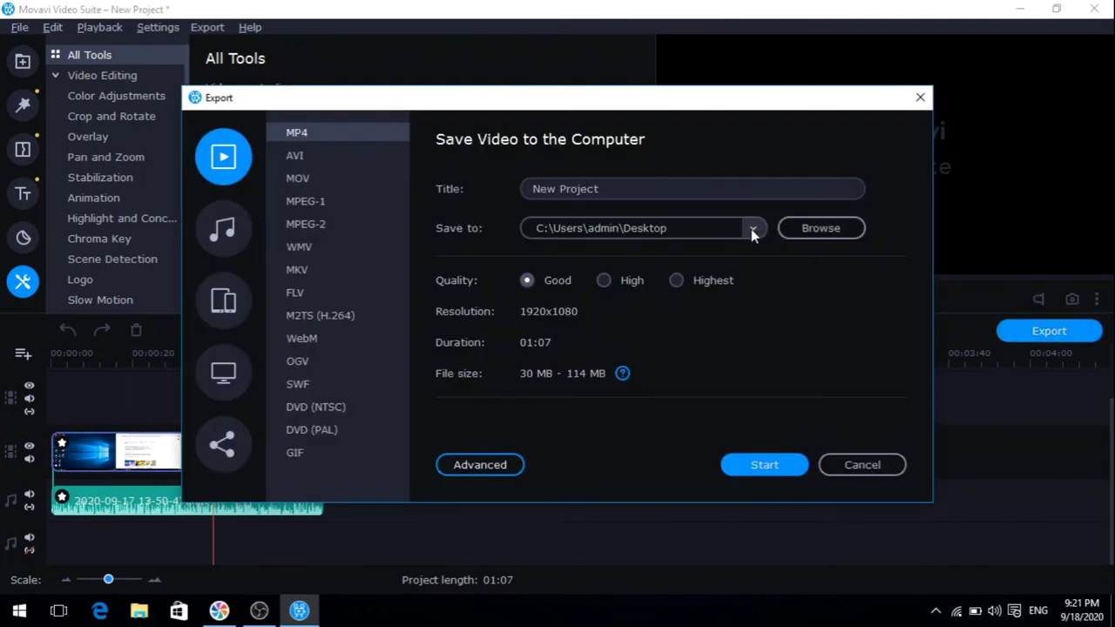
{"action": "left_click", "coordinate": [752, 230]}
{"action": "left_click", "coordinate": [751, 229]}
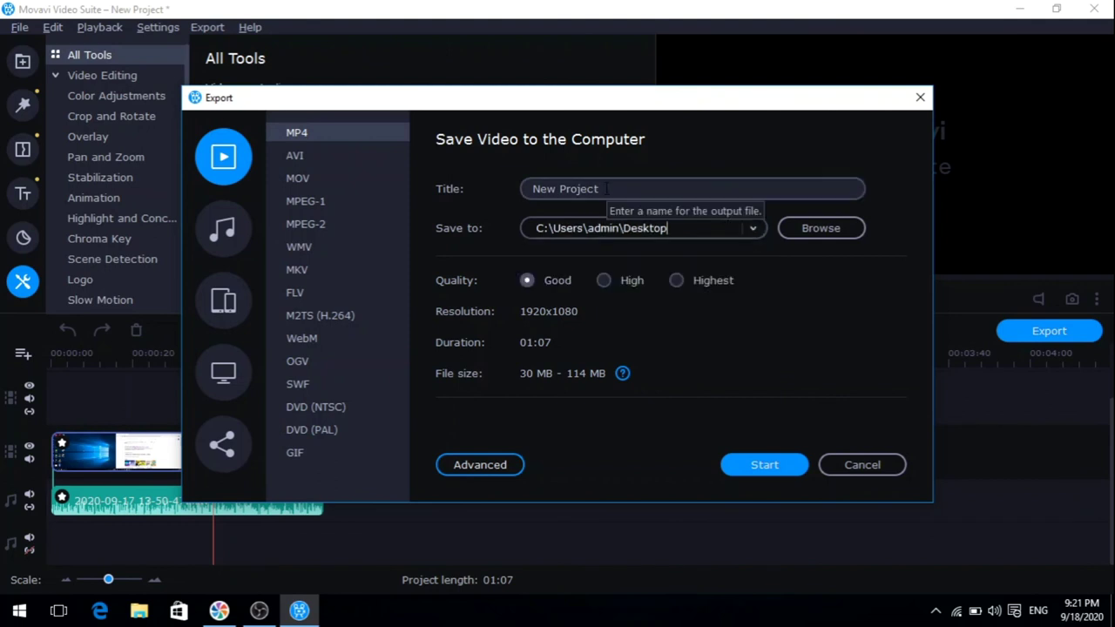
{"action": "left_click", "coordinate": [677, 280]}
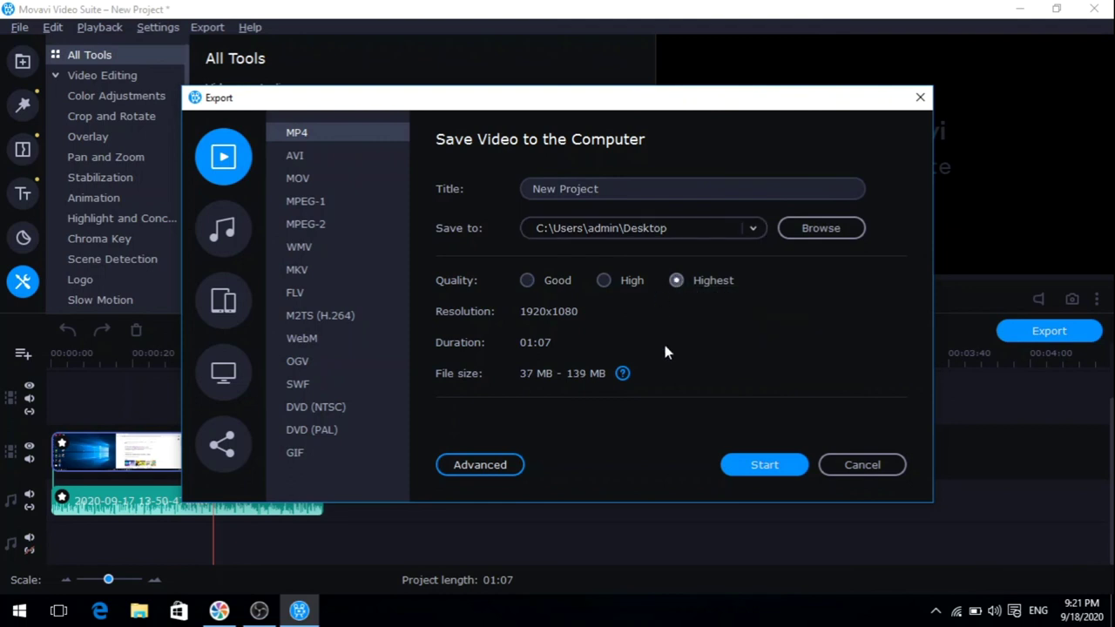